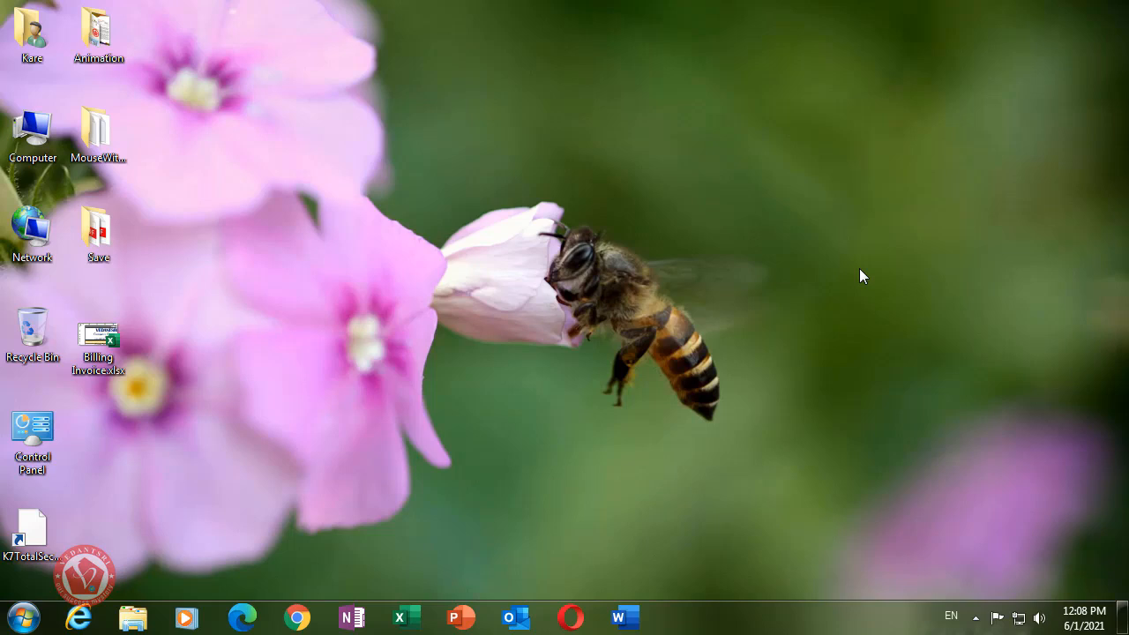
- Open the finished Billing Invoice workbook and review its header lines and detail rows
{"action": "double_click", "coordinate": [99, 342]}
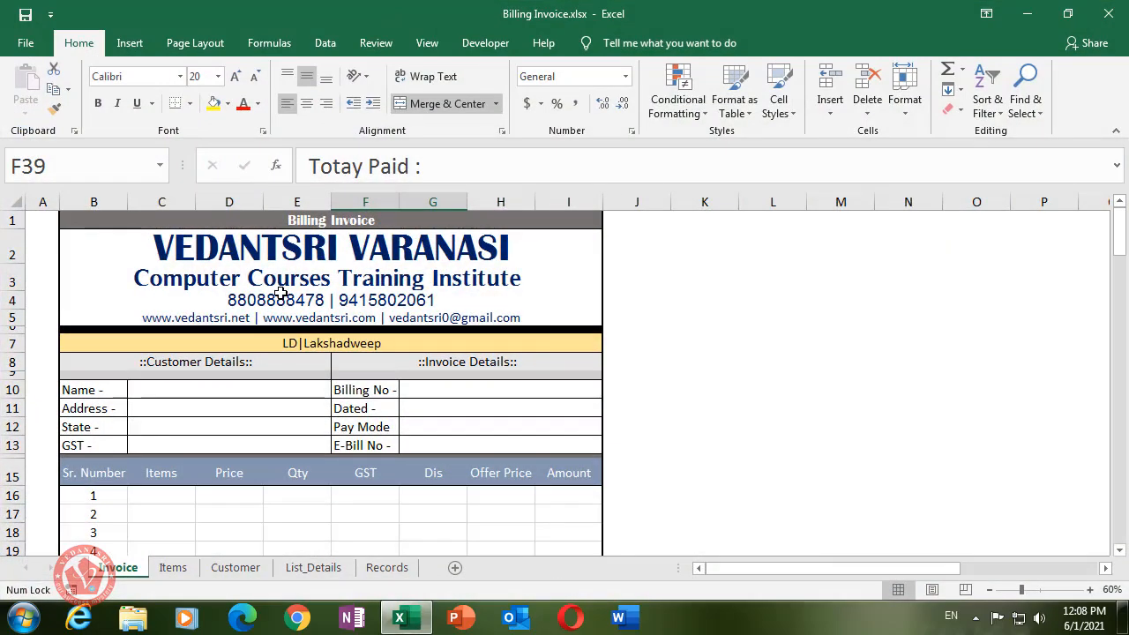
{"action": "scroll", "coordinate": [701, 401], "scroll_direction": "down", "scroll_amount": 2}
{"action": "left_click", "coordinate": [793, 376]}
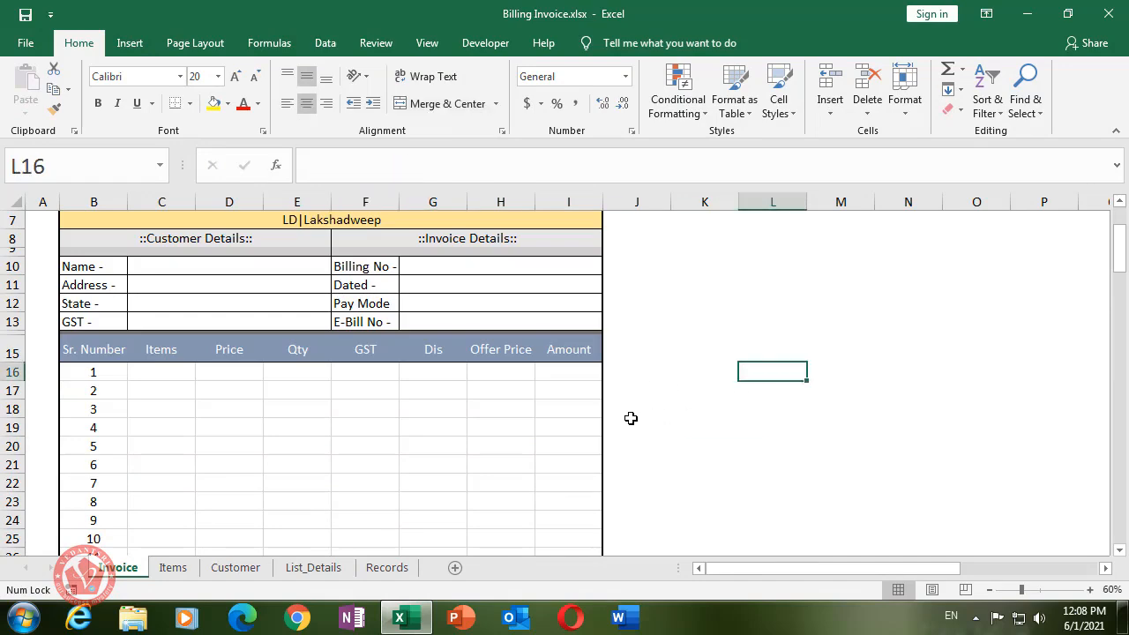
{"action": "scroll", "coordinate": [509, 408], "scroll_direction": "up", "scroll_amount": 2}
{"action": "left_click", "coordinate": [252, 219]}
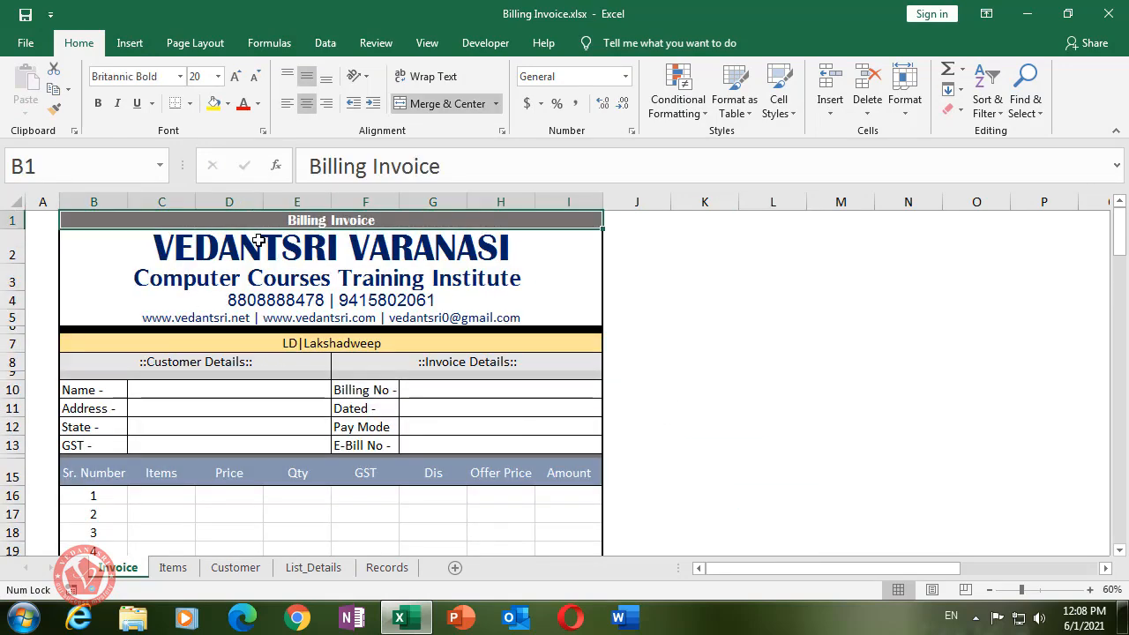
{"action": "left_click", "coordinate": [257, 252]}
{"action": "left_click", "coordinate": [263, 276]}
{"action": "left_click", "coordinate": [282, 300]}
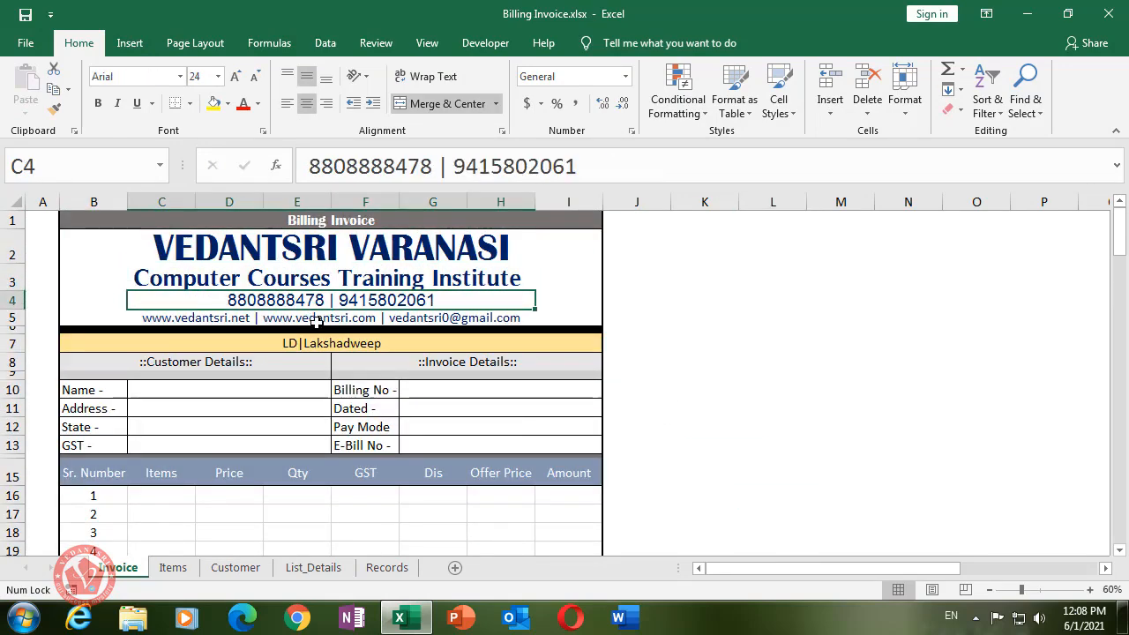
{"action": "left_click", "coordinate": [314, 319]}
{"action": "scroll", "coordinate": [406, 286], "scroll_direction": "down", "scroll_amount": 2}
{"action": "left_click", "coordinate": [214, 252]}
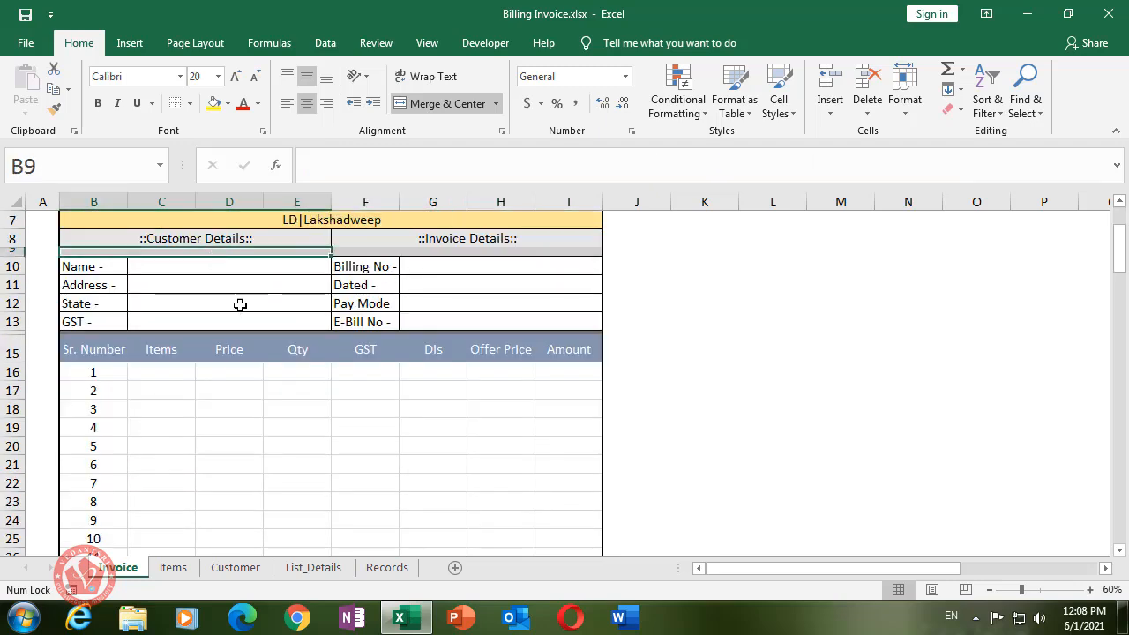
{"action": "scroll", "coordinate": [432, 379], "scroll_direction": "down", "scroll_amount": 5}
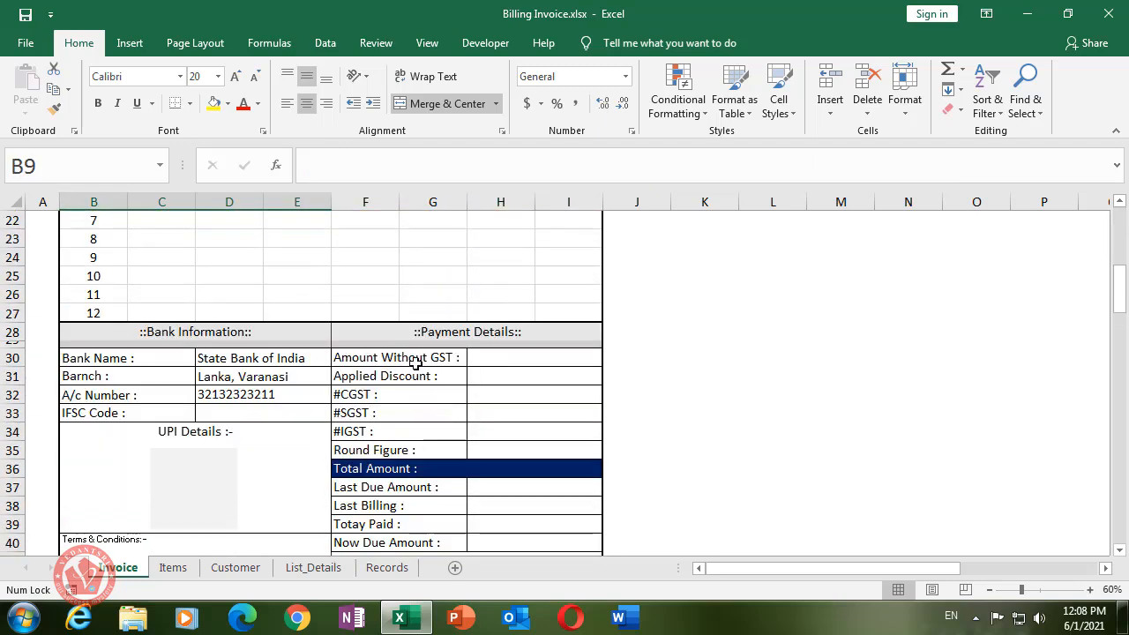
{"action": "scroll", "coordinate": [416, 361], "scroll_direction": "up", "scroll_amount": 6}
{"action": "scroll", "coordinate": [417, 363], "scroll_direction": "up", "scroll_amount": 1}
{"action": "scroll", "coordinate": [576, 476], "scroll_direction": "down", "scroll_amount": 2}
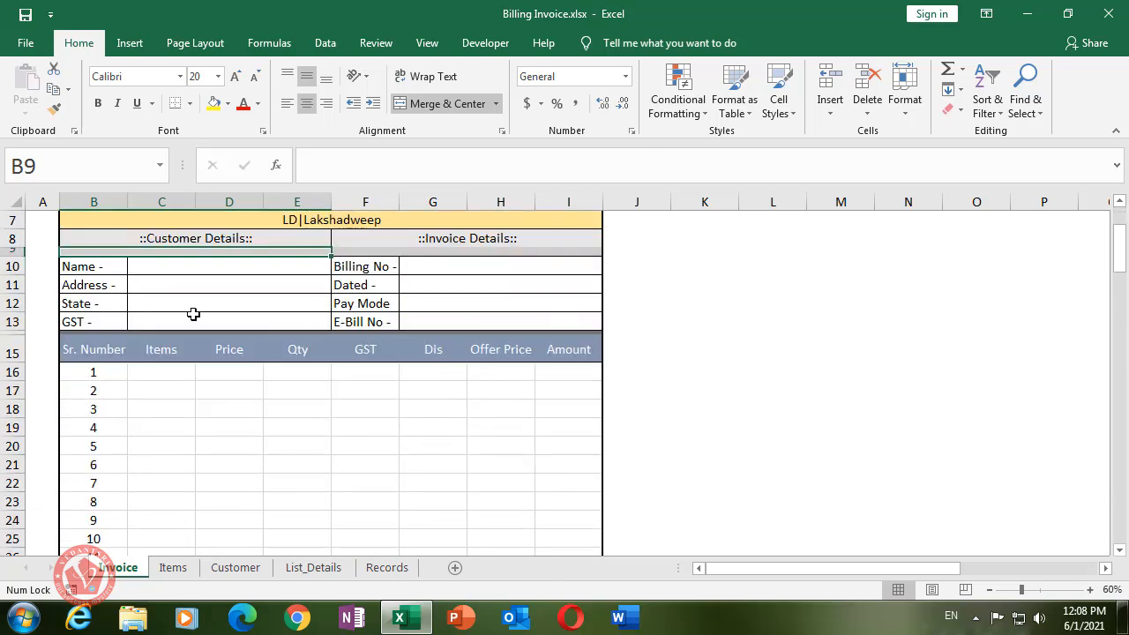
{"action": "scroll", "coordinate": [450, 421], "scroll_direction": "down", "scroll_amount": 6}
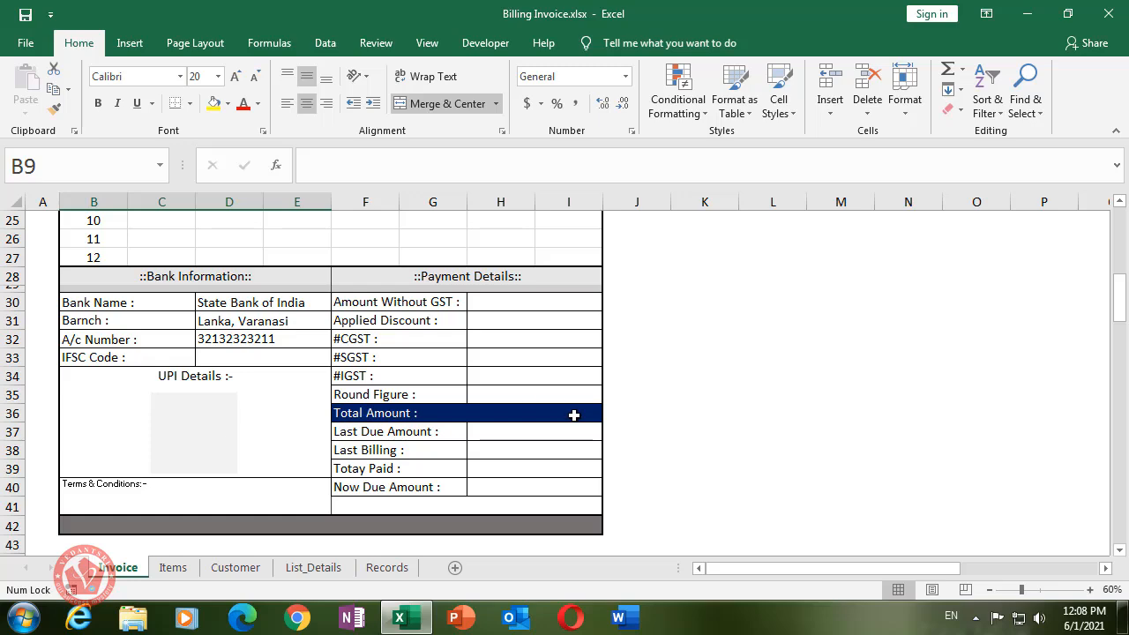
{"action": "scroll", "coordinate": [513, 460], "scroll_direction": "up", "scroll_amount": 8}
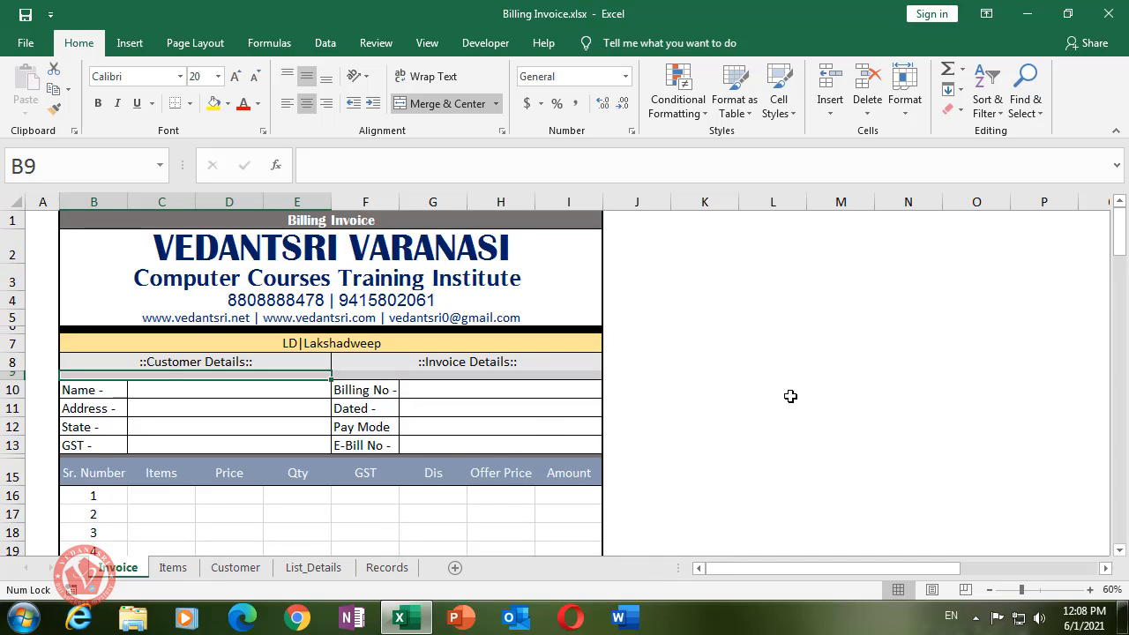
- Preview the invoice as a printed page, then return to the sheet
{"action": "key", "text": "ctrl+p"}
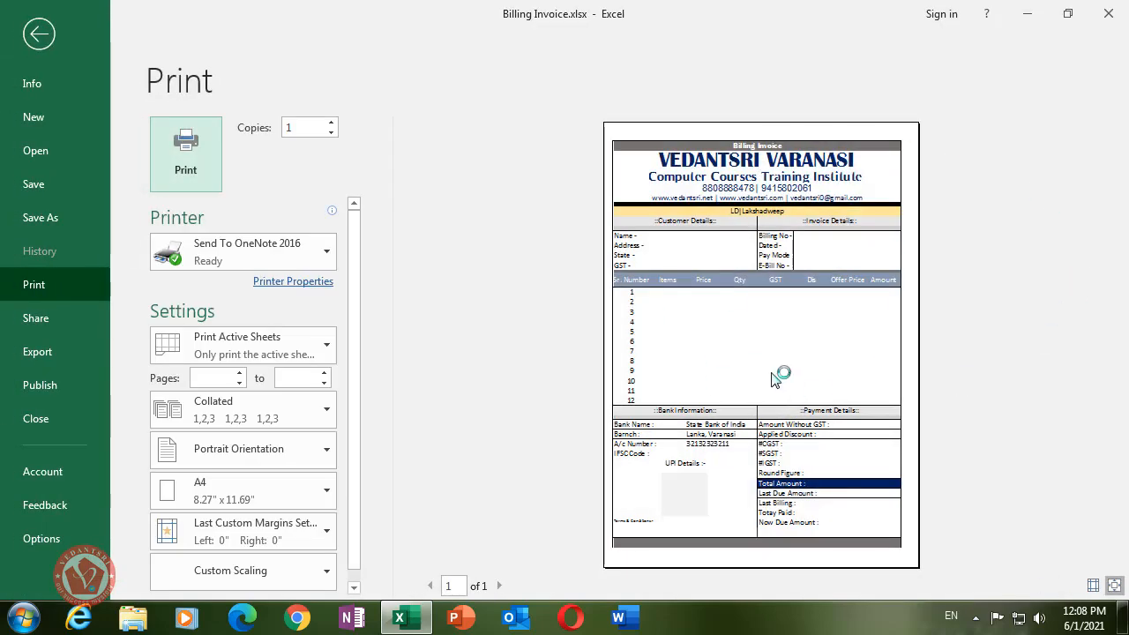
{"action": "left_click", "coordinate": [38, 33]}
{"action": "scroll", "coordinate": [647, 385], "scroll_direction": "down", "scroll_amount": 3}
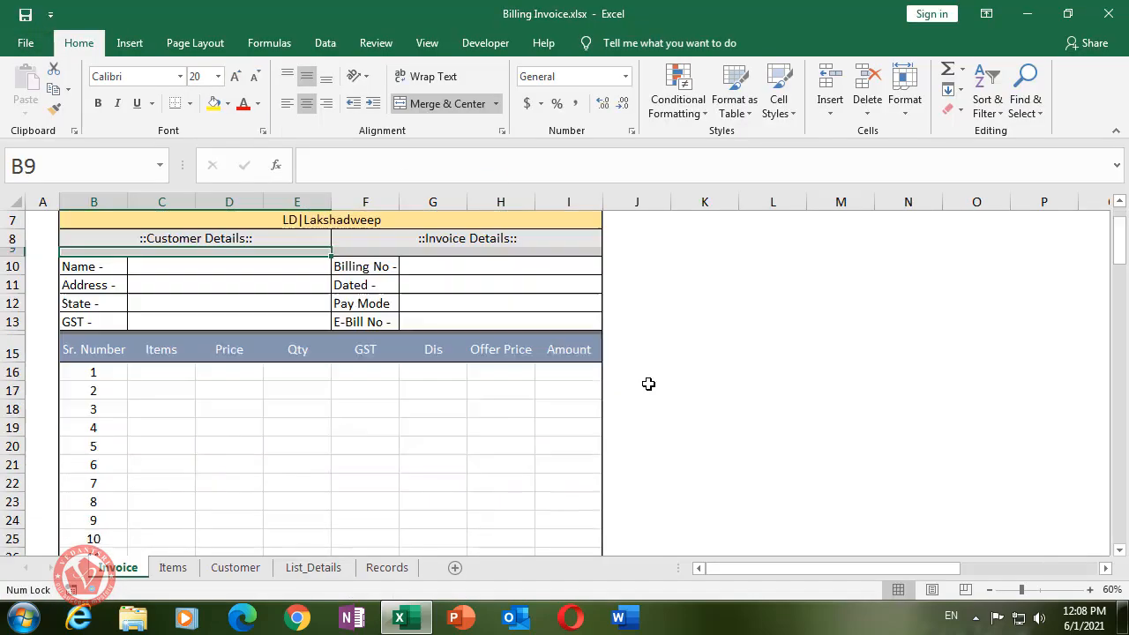
- Close the invoice workbook and launch Excel from the Run box with 'excel'
{"action": "left_click", "coordinate": [1107, 13]}
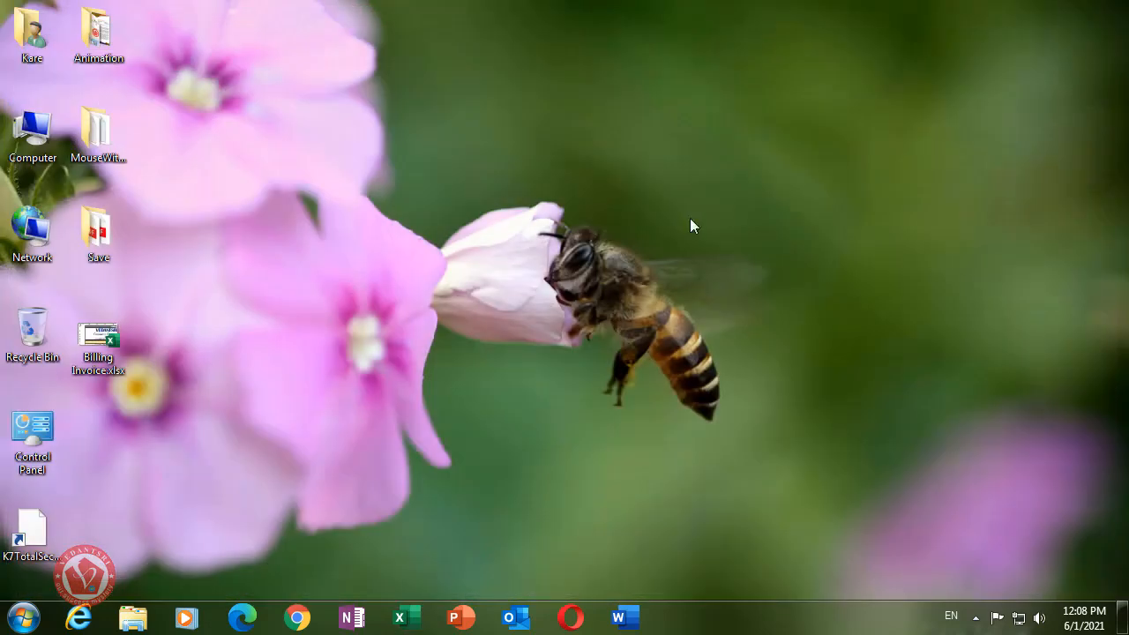
{"action": "key", "text": "super+r"}
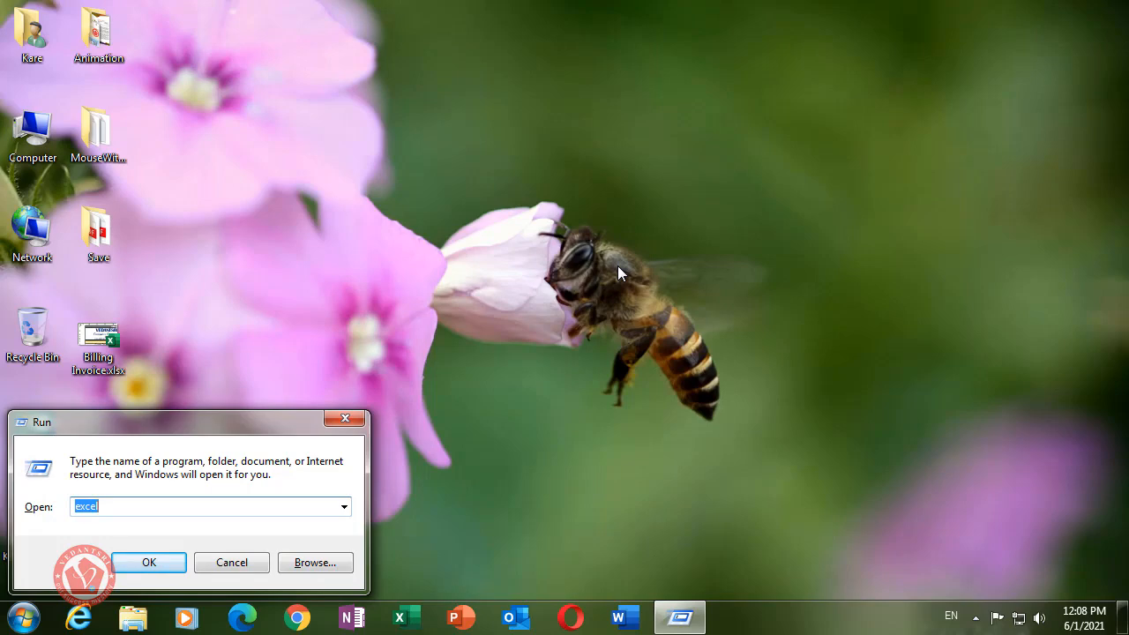
{"action": "key", "text": "Return"}
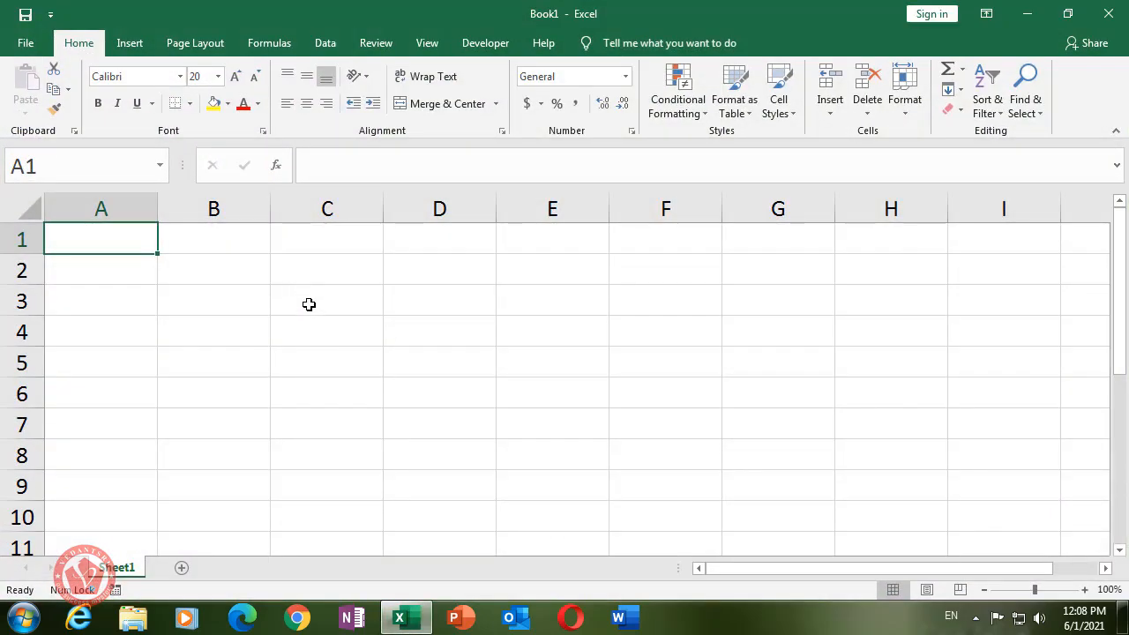
- Merge and centre B1:I1 and type the title 'Billing Invoice'
{"action": "left_click", "coordinate": [218, 240]}
{"action": "left_click", "coordinate": [132, 235]}
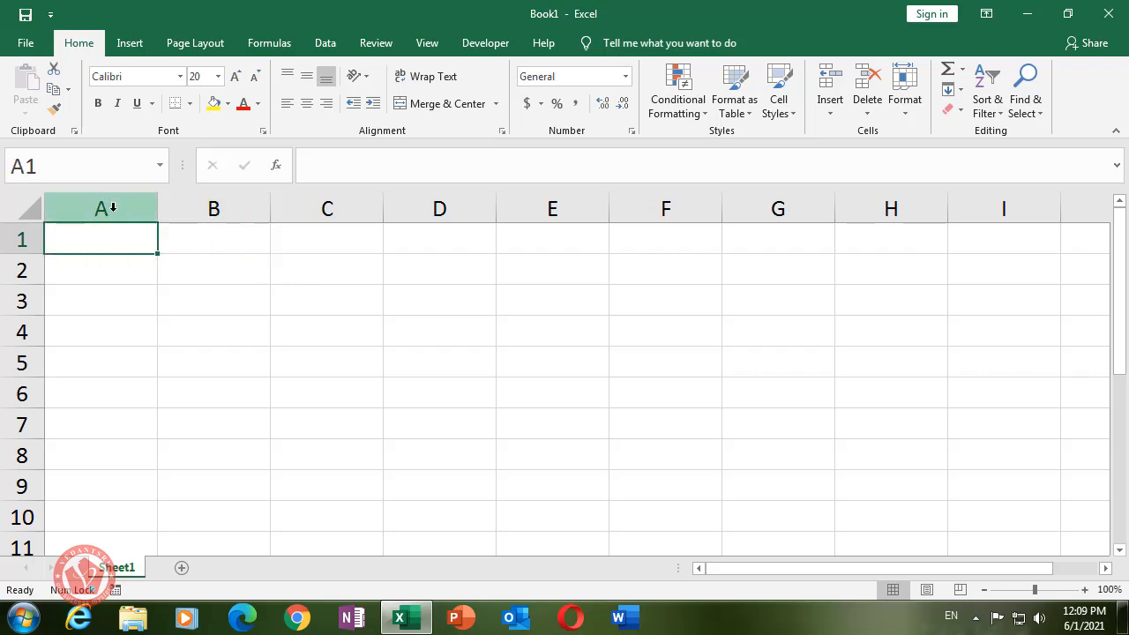
{"action": "left_click_drag", "start_coordinate": [217, 237], "coordinate": [985, 244]}
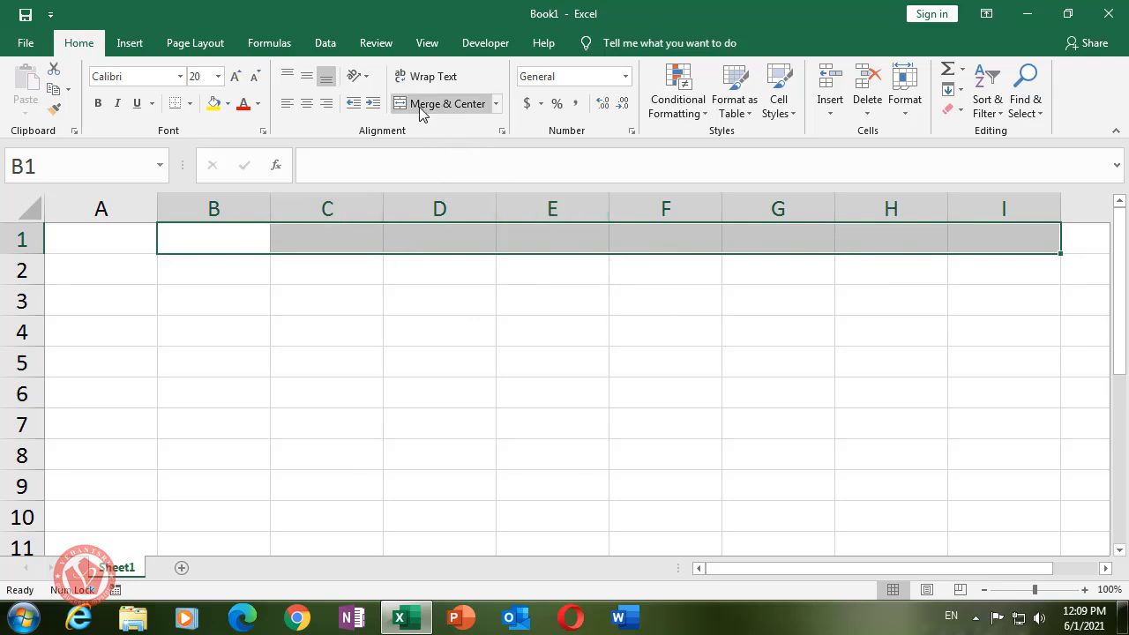
{"action": "left_click", "coordinate": [497, 106]}
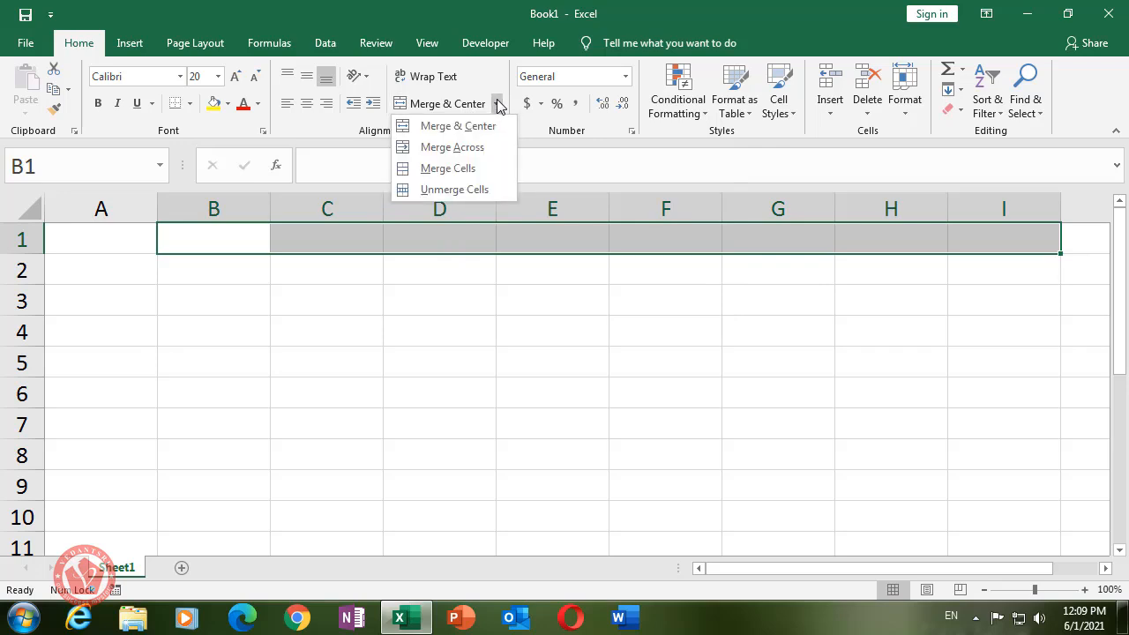
{"action": "left_click", "coordinate": [458, 129]}
{"action": "left_click", "coordinate": [418, 260]}
{"action": "left_click", "coordinate": [419, 228]}
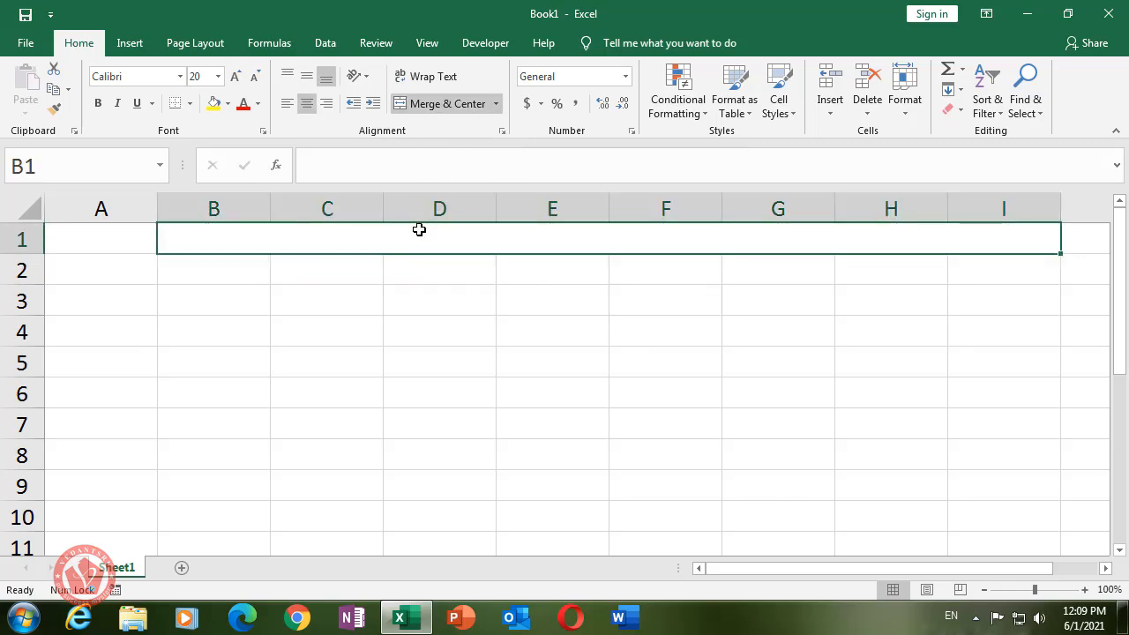
{"action": "type", "text": "Bi"}
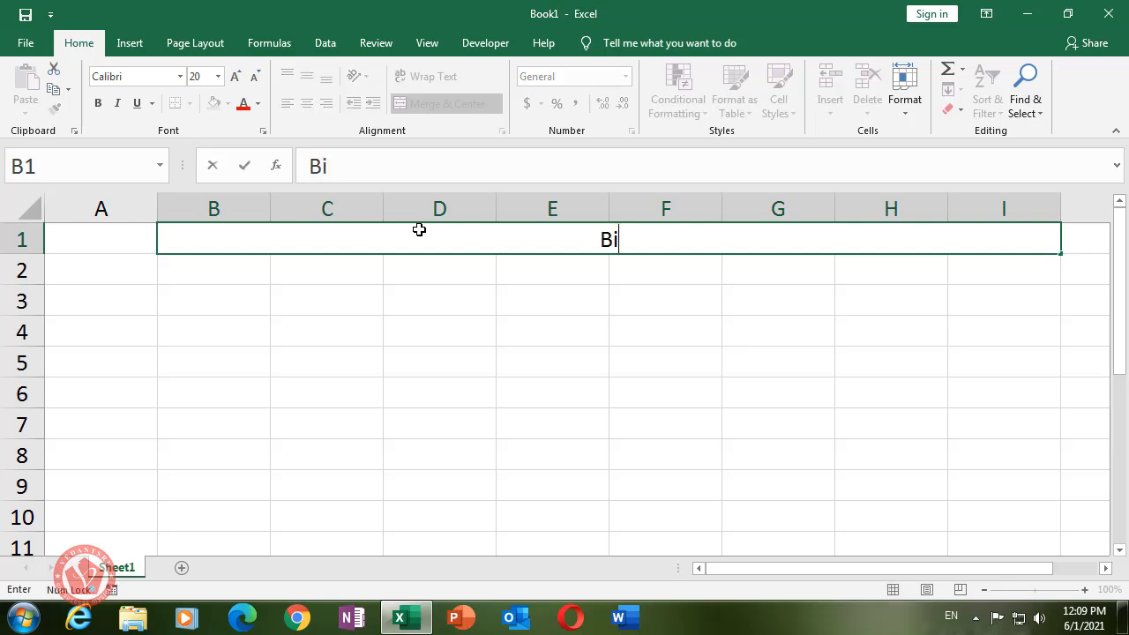
{"action": "type", "text": "lling I"}
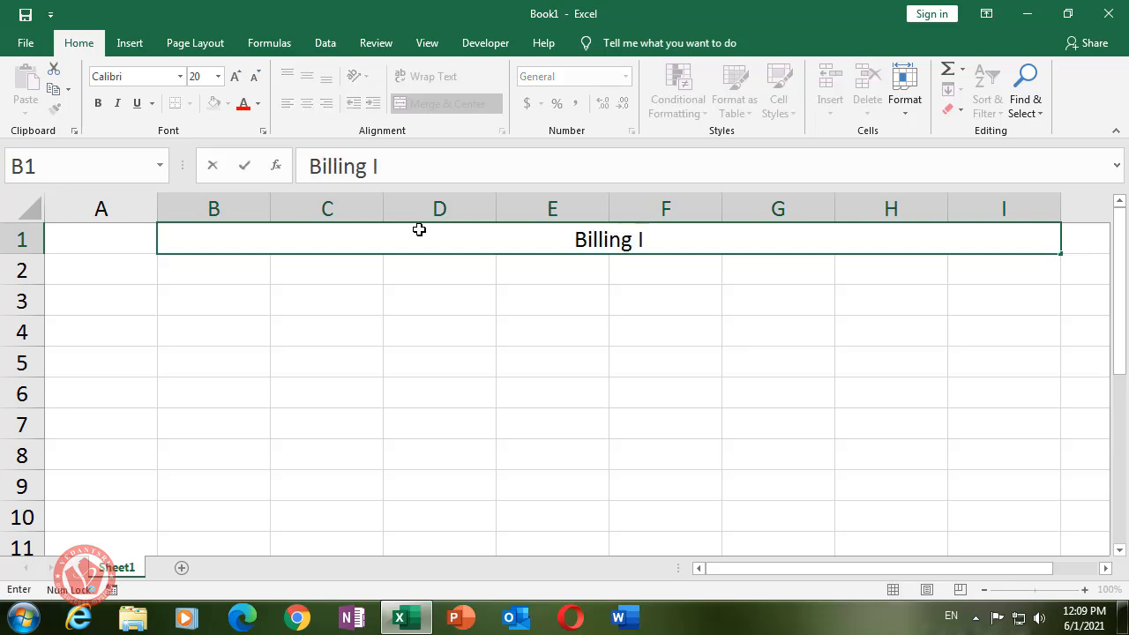
{"action": "type", "text": "nvoice"}
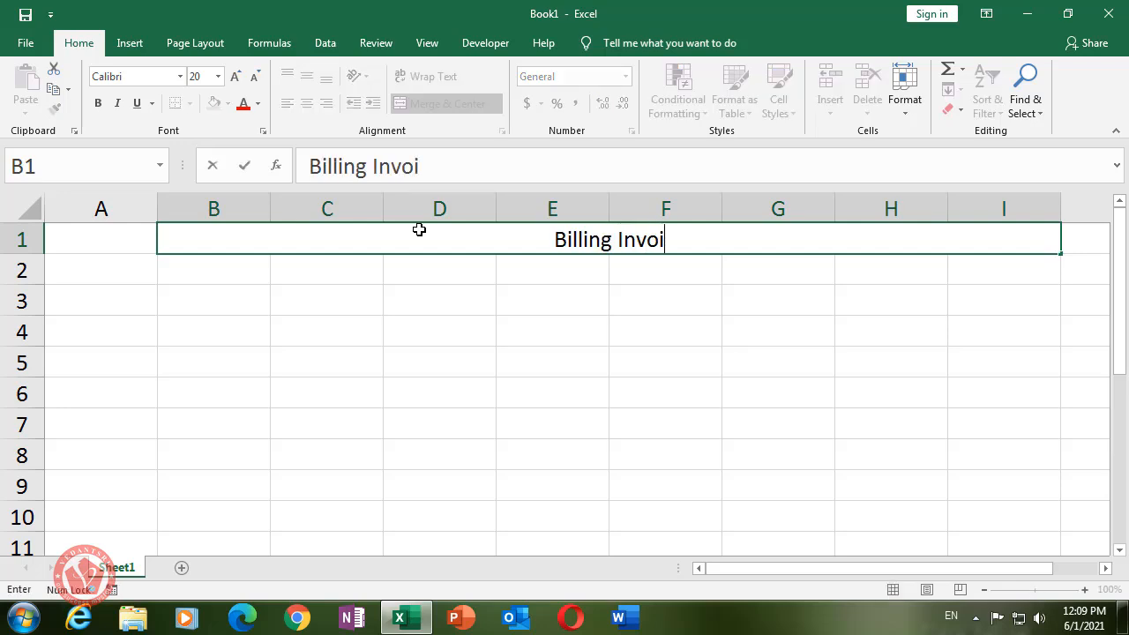
{"action": "left_click", "coordinate": [447, 318]}
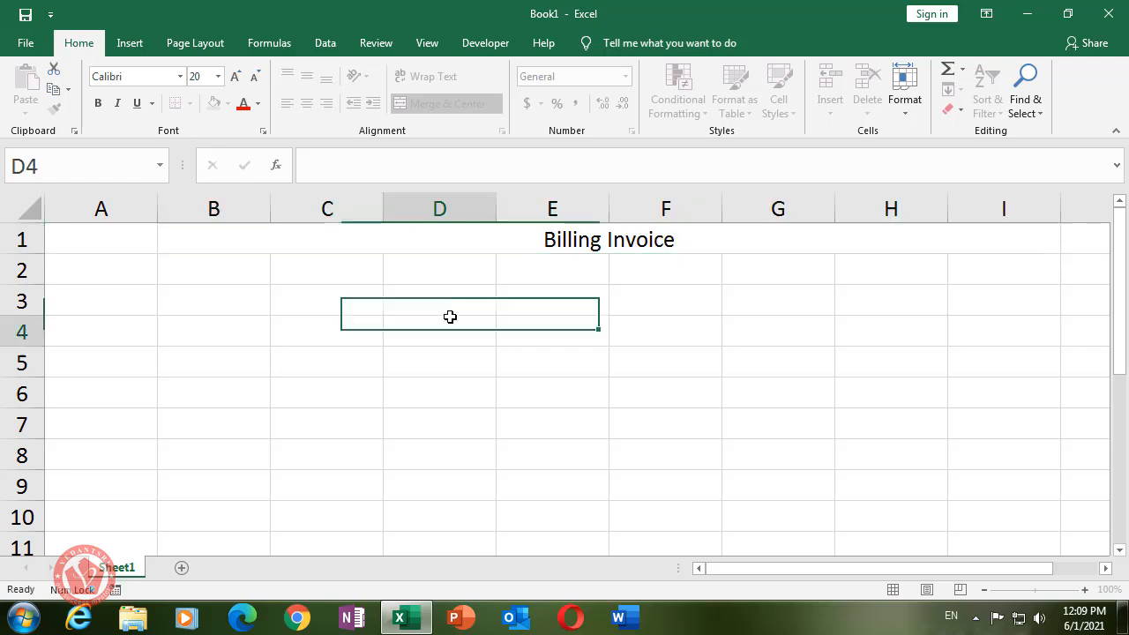
- Format the title in Britannic Bold with white text on a grey fill
{"action": "left_click", "coordinate": [474, 240]}
{"action": "left_click", "coordinate": [154, 80]}
{"action": "type", "text": "Br"}
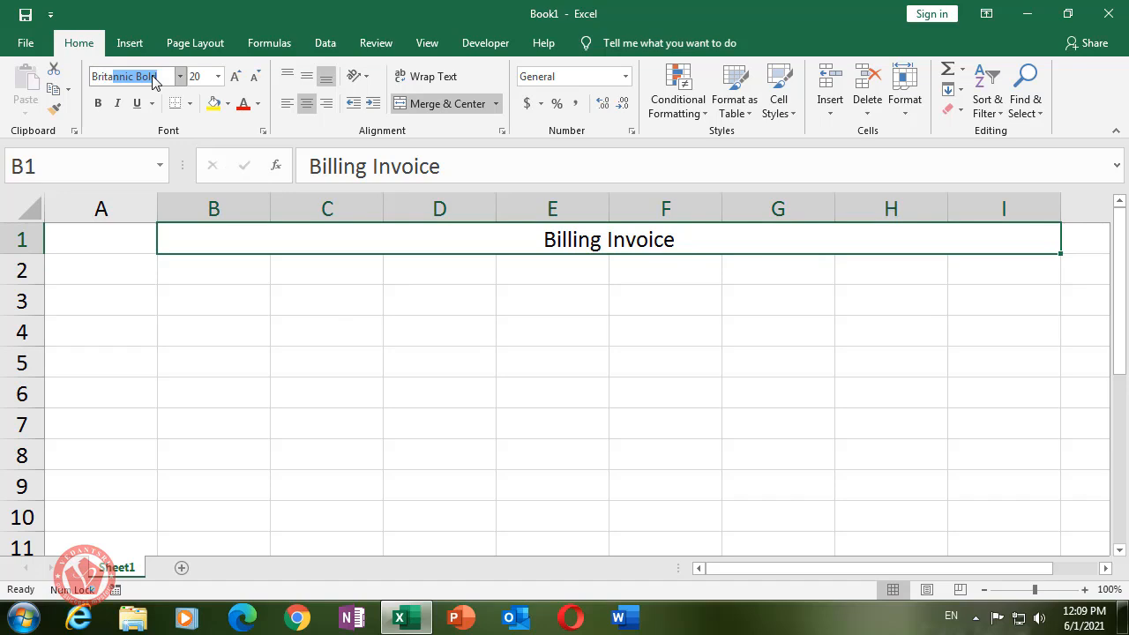
{"action": "type", "text": "ita"}
{"action": "key", "text": "Return"}
{"action": "left_click", "coordinate": [322, 361]}
{"action": "left_click", "coordinate": [318, 242]}
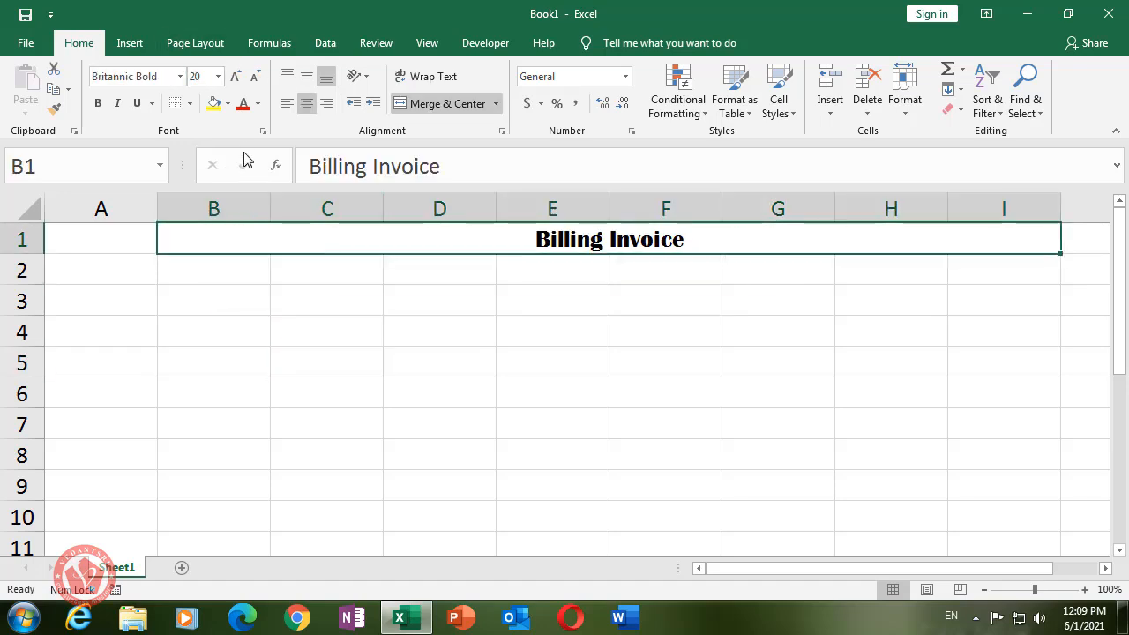
{"action": "left_click", "coordinate": [228, 105]}
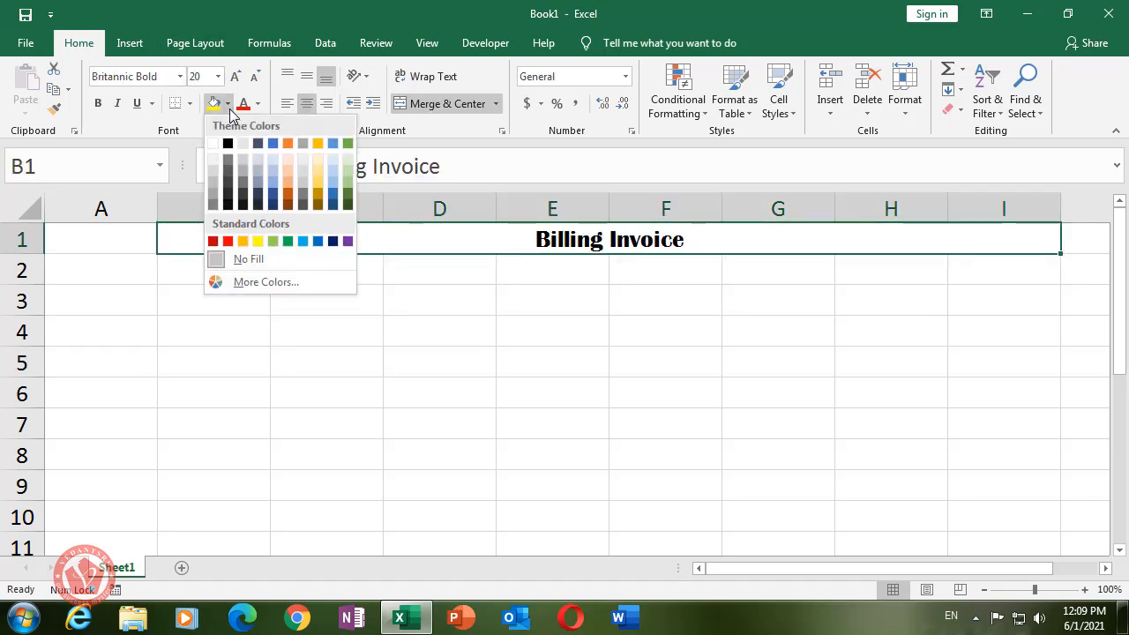
{"action": "left_click", "coordinate": [228, 160]}
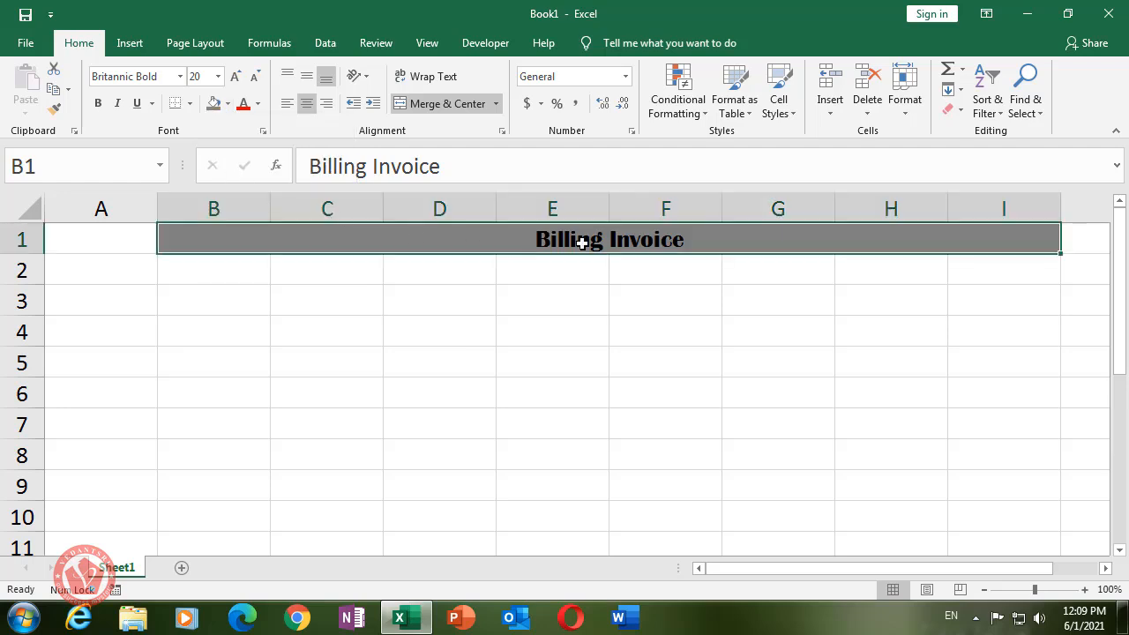
{"action": "left_click", "coordinate": [258, 104]}
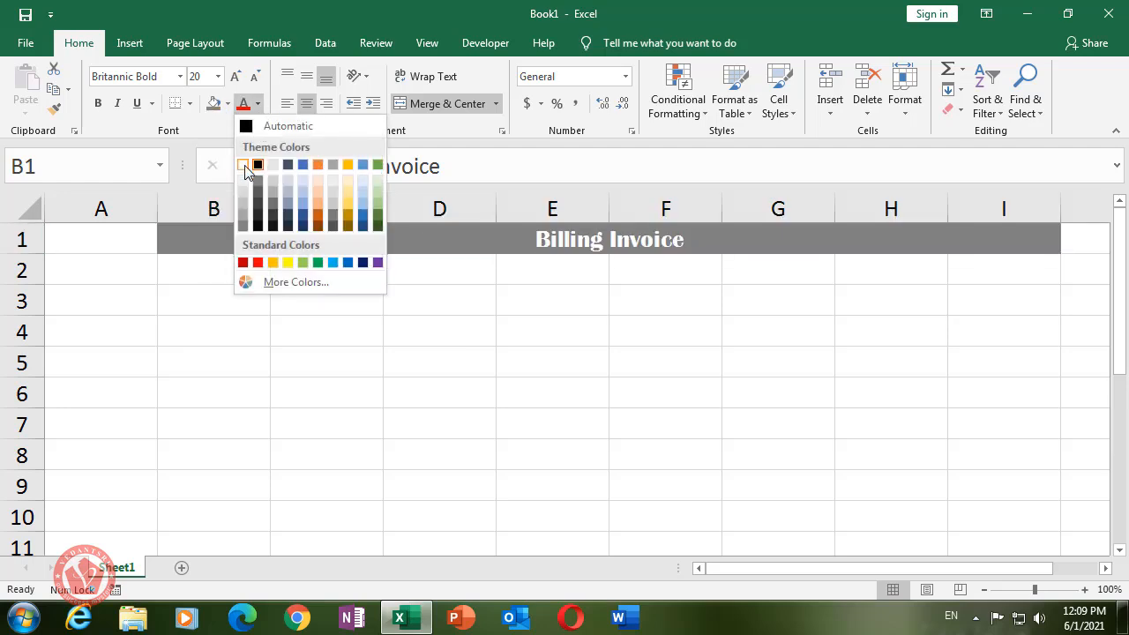
{"action": "left_click", "coordinate": [249, 161]}
{"action": "left_click", "coordinate": [451, 329]}
{"action": "left_click_drag", "start_coordinate": [227, 267], "coordinate": [1005, 270]}
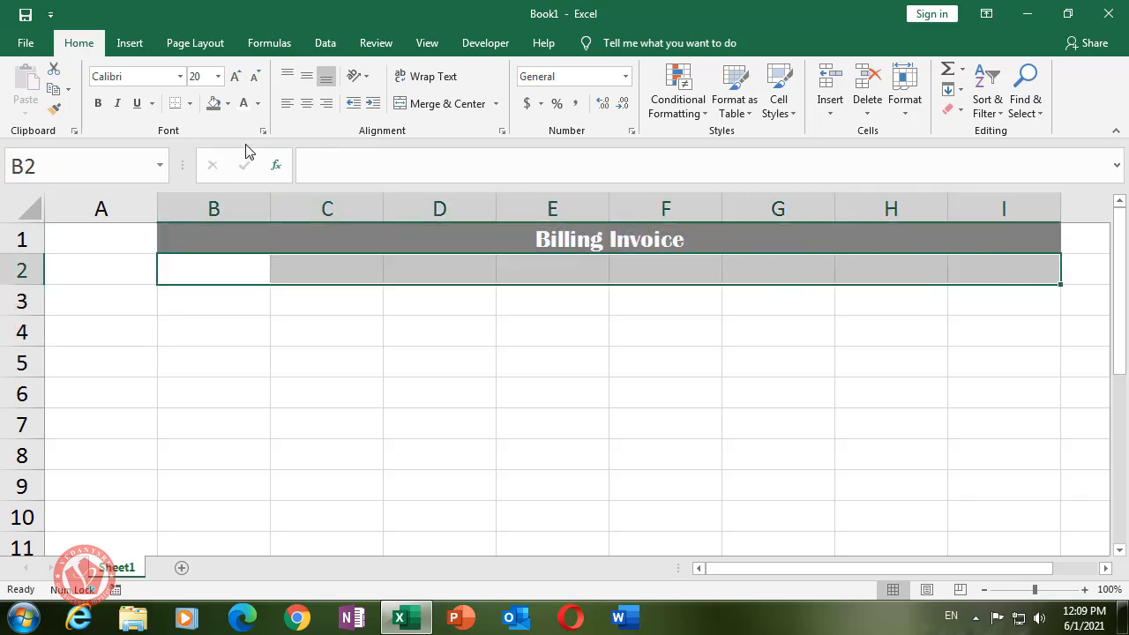
- Merge B2:I2 and type the heading 'VEDANTSRI VARANASI' in capitals
{"action": "left_click", "coordinate": [445, 104]}
{"action": "left_click", "coordinate": [426, 362]}
{"action": "left_click", "coordinate": [423, 278]}
{"action": "key", "text": "Caps_Lock"}
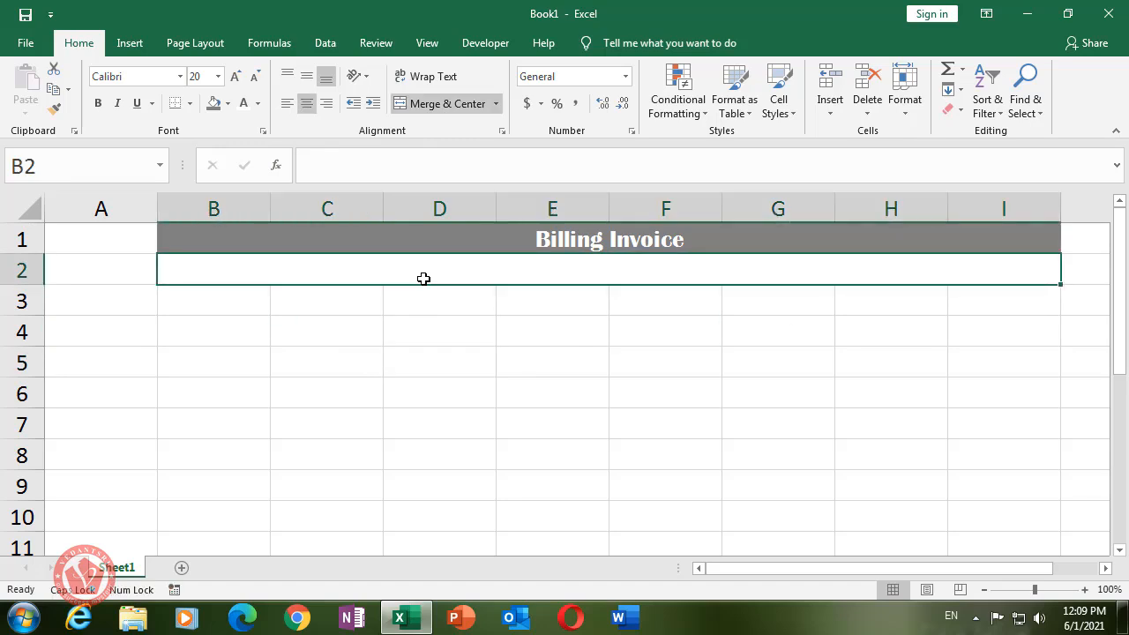
{"action": "type", "text": "VEDANTSRI VARANASI"}
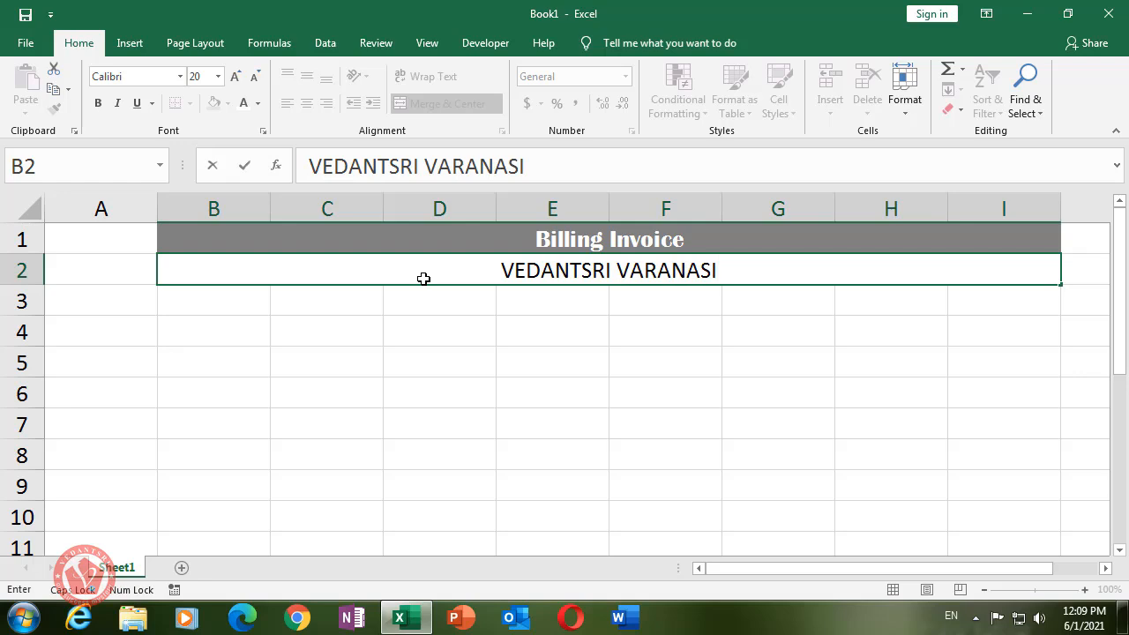
{"action": "left_click", "coordinate": [517, 323]}
- Make the heading dark blue Britannic Bold at font size 54
{"action": "left_click", "coordinate": [519, 292]}
{"action": "left_click", "coordinate": [520, 275]}
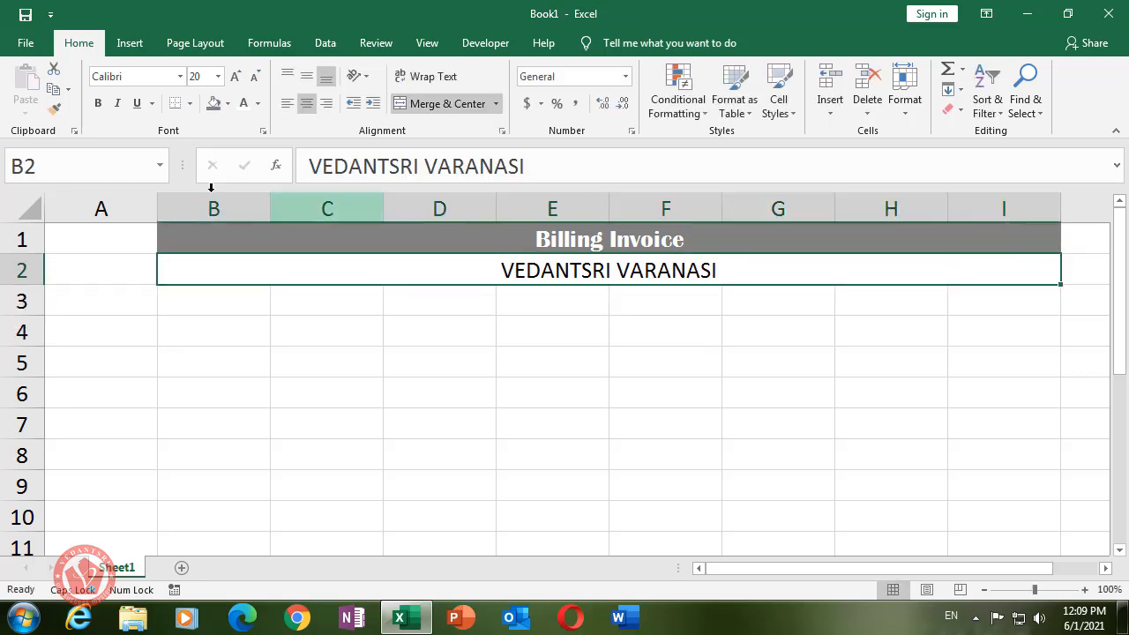
{"action": "left_click", "coordinate": [258, 104]}
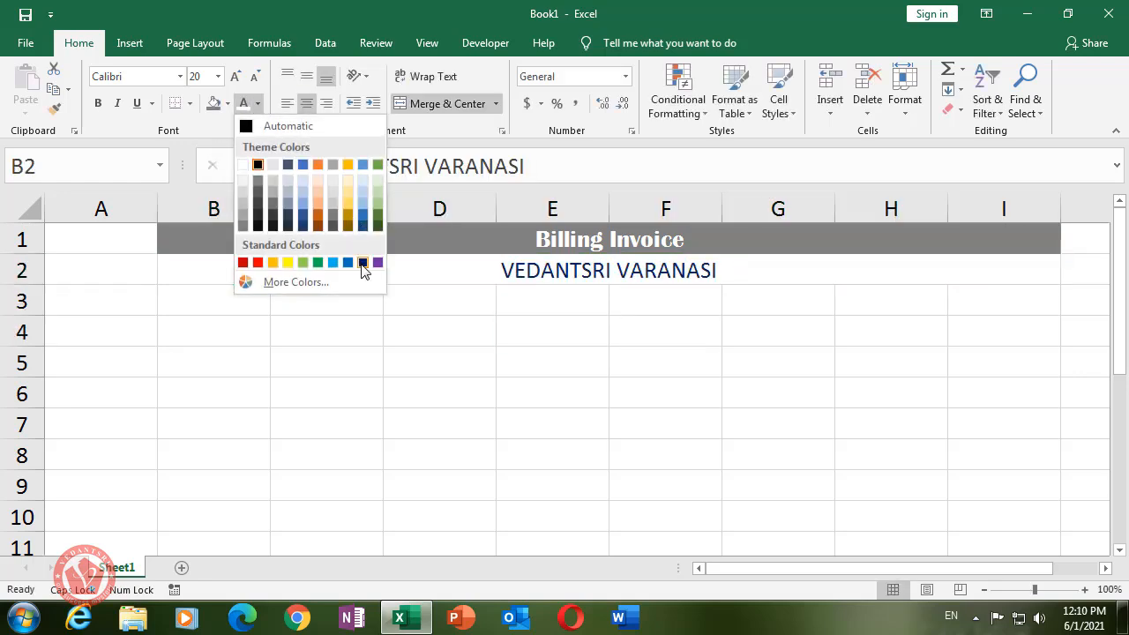
{"action": "left_click", "coordinate": [363, 263]}
{"action": "left_click", "coordinate": [148, 77]}
{"action": "type", "text": "Britann"}
{"action": "key", "text": "Return"}
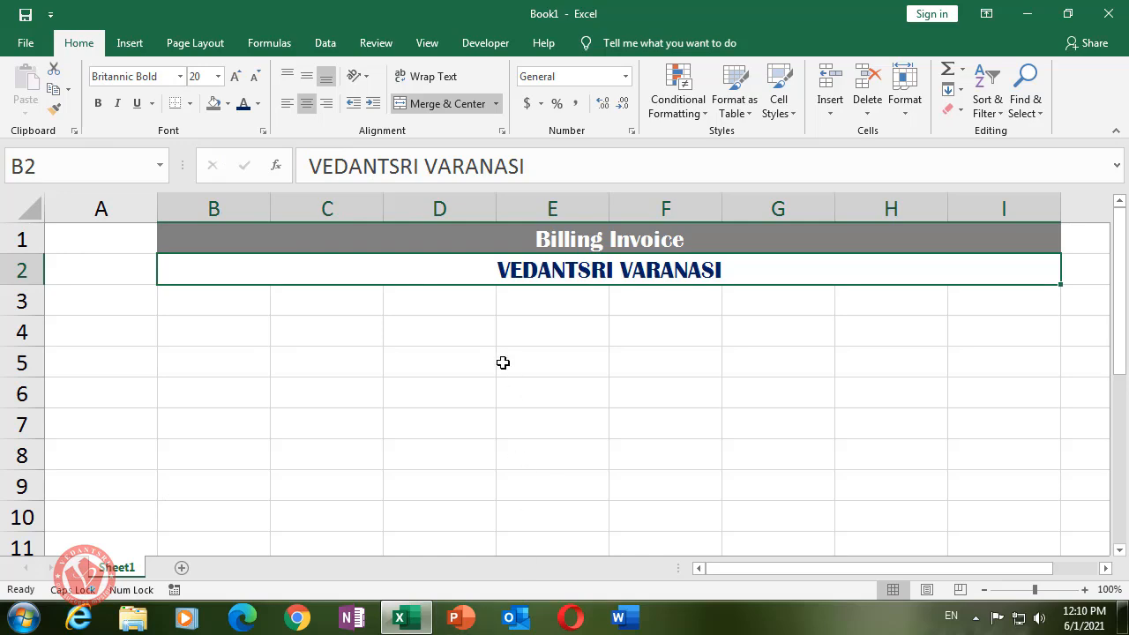
{"action": "left_click", "coordinate": [196, 77]}
{"action": "type", "text": "54"}
{"action": "key", "text": "Return"}
{"action": "left_click", "coordinate": [298, 351]}
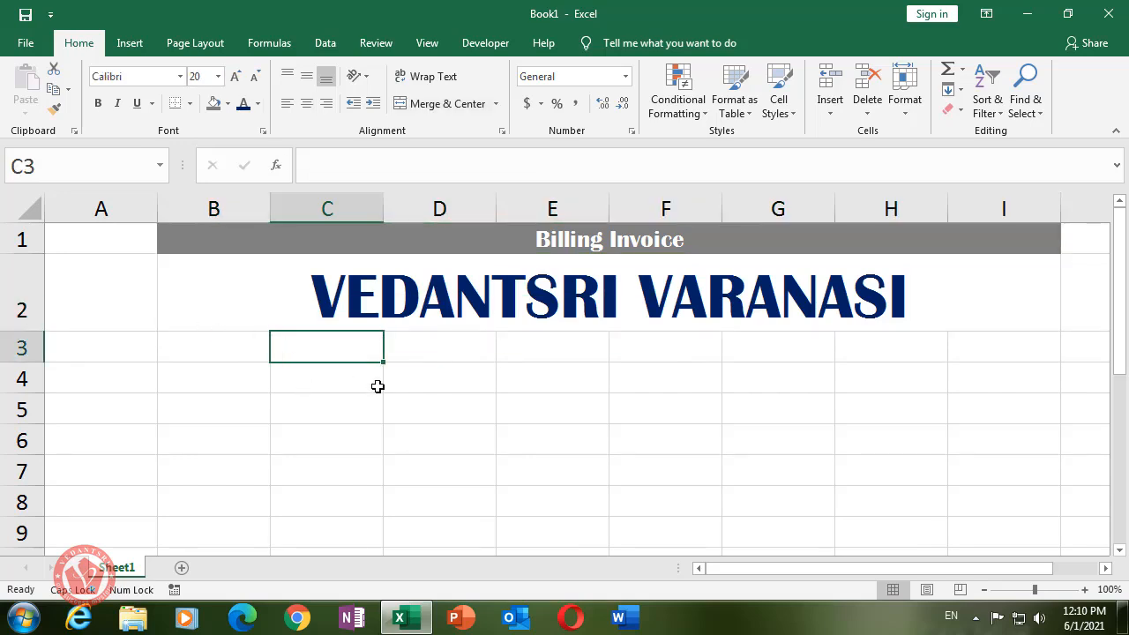
- Merge B3:I3 and enter 'Computer Courses Training Institute'
{"action": "left_click_drag", "start_coordinate": [214, 347], "coordinate": [989, 348]}
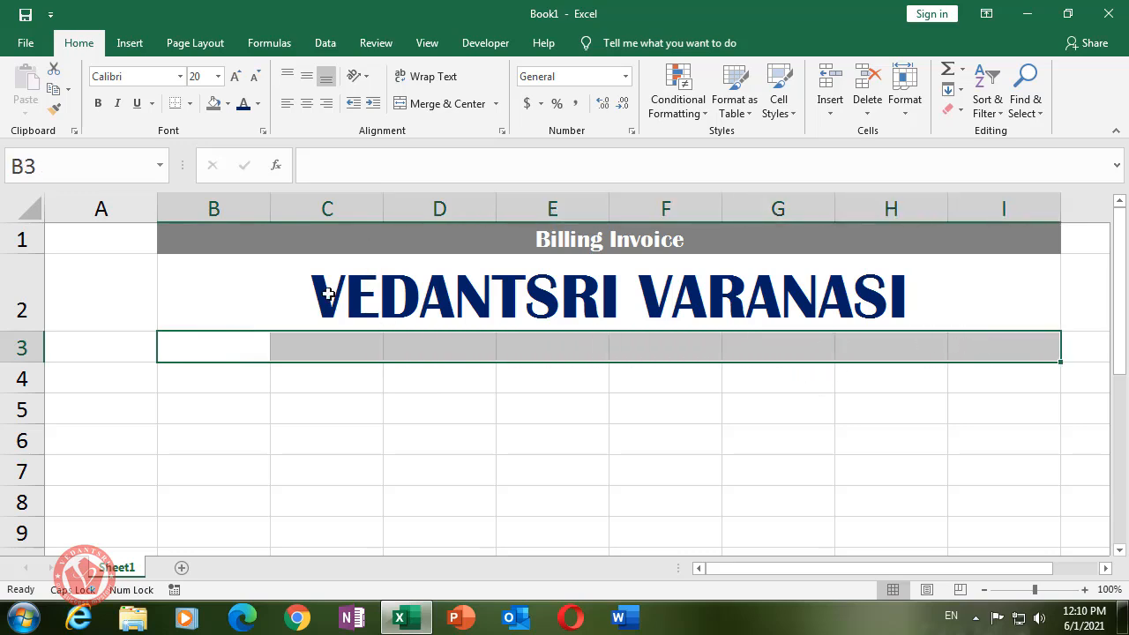
{"action": "left_click", "coordinate": [421, 103]}
{"action": "left_click", "coordinate": [553, 427]}
{"action": "left_click", "coordinate": [524, 340]}
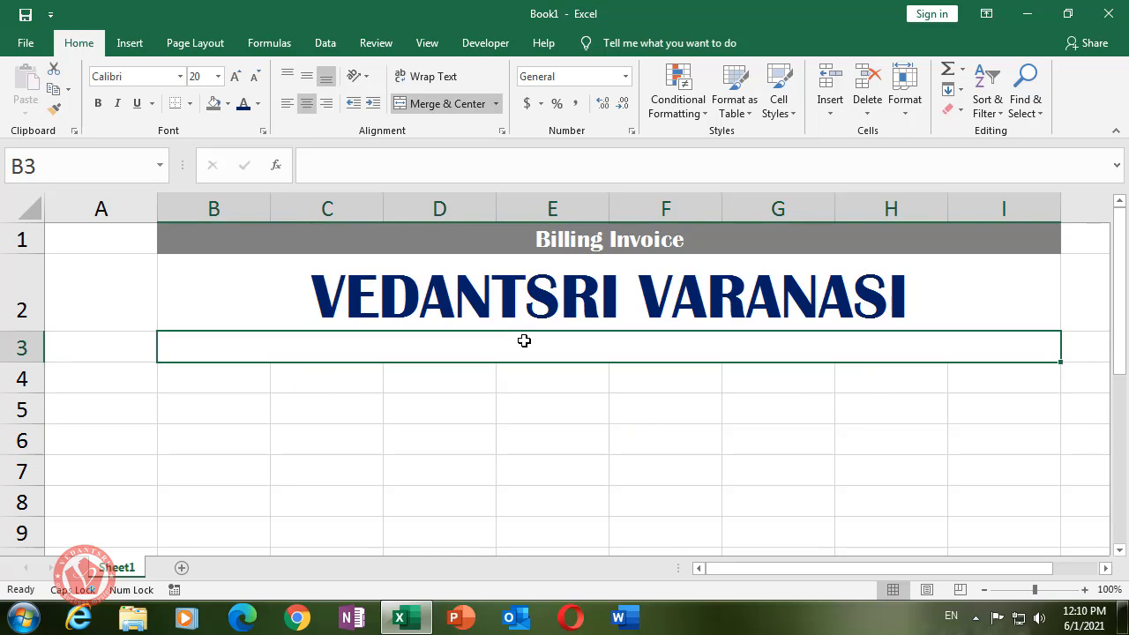
{"action": "type", "text": "c"}
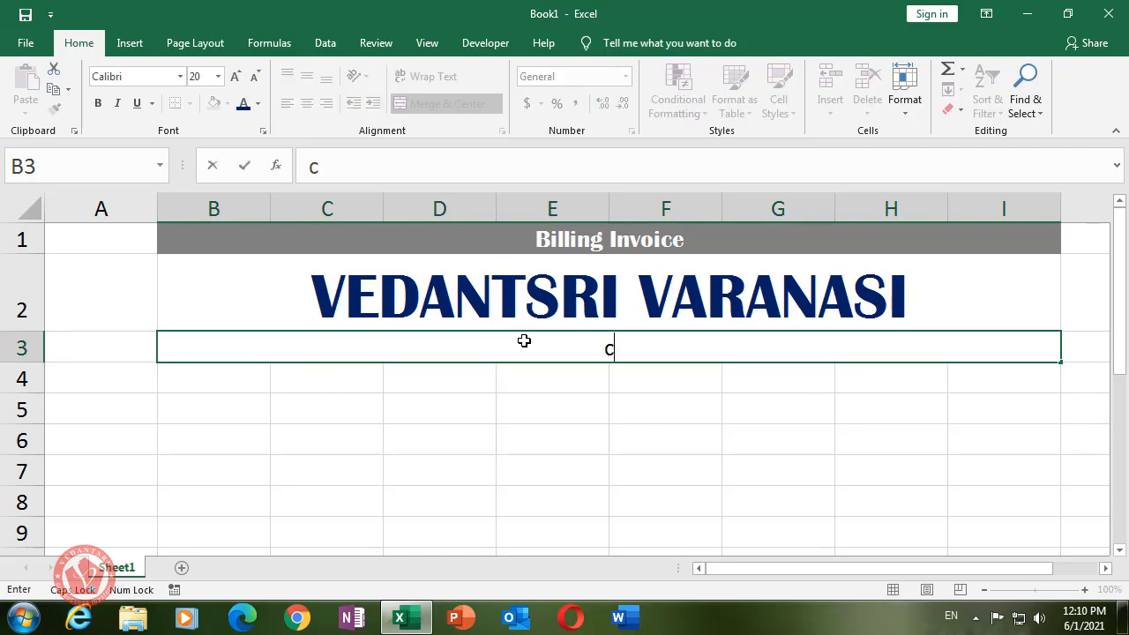
{"action": "key", "text": "BackSpace"}
{"action": "key", "text": "Caps_Lock"}
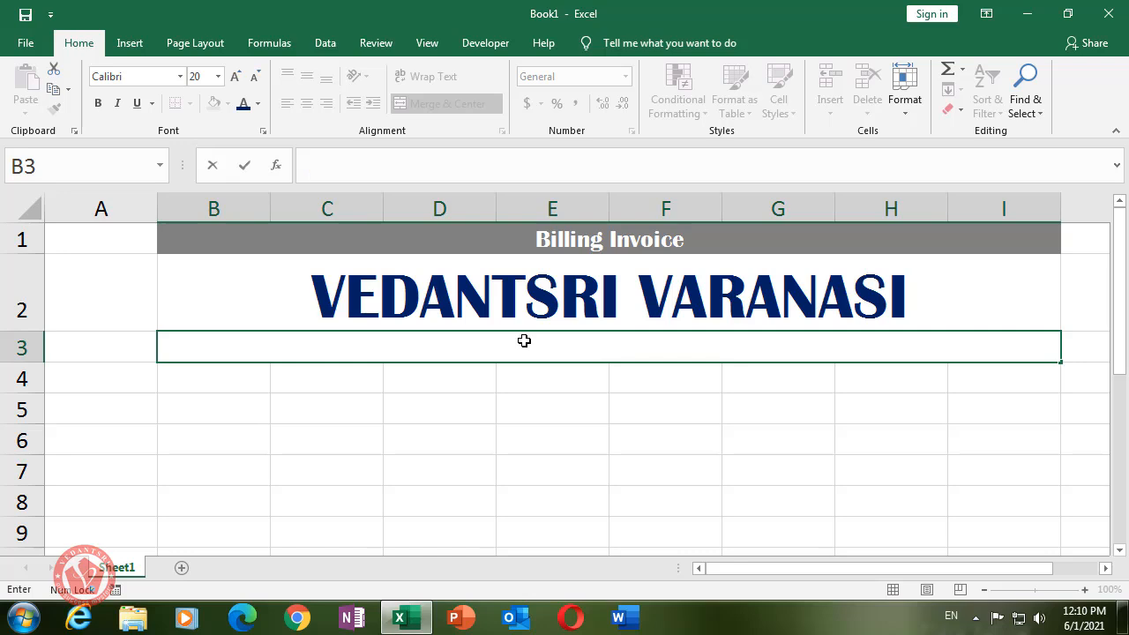
{"action": "type", "text": "Comp"}
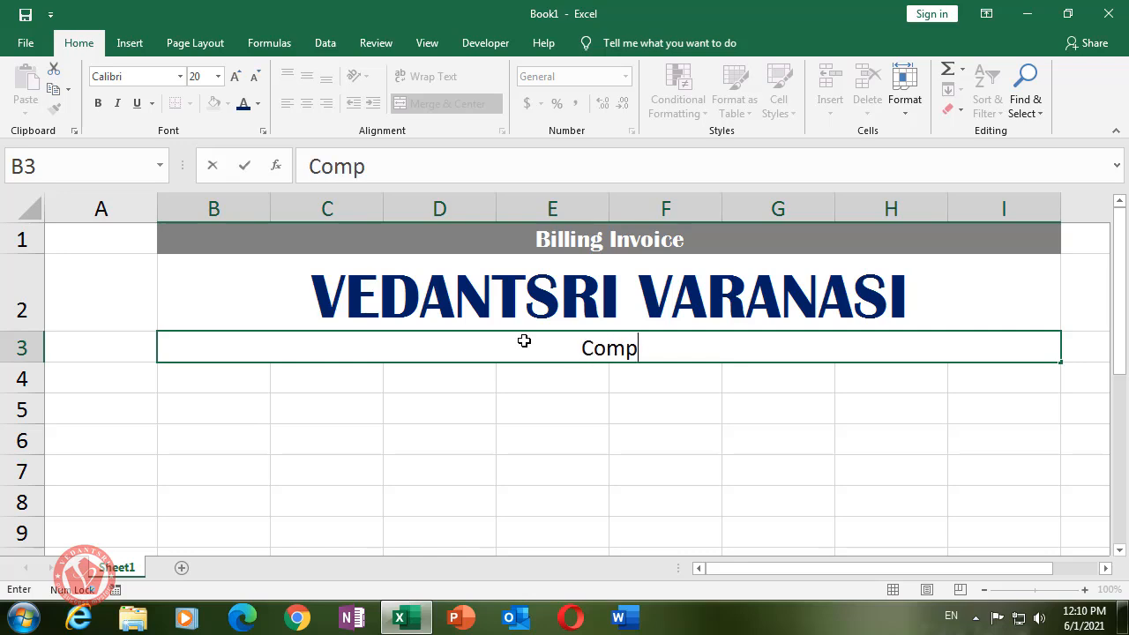
{"action": "type", "text": "uter Courses Training"}
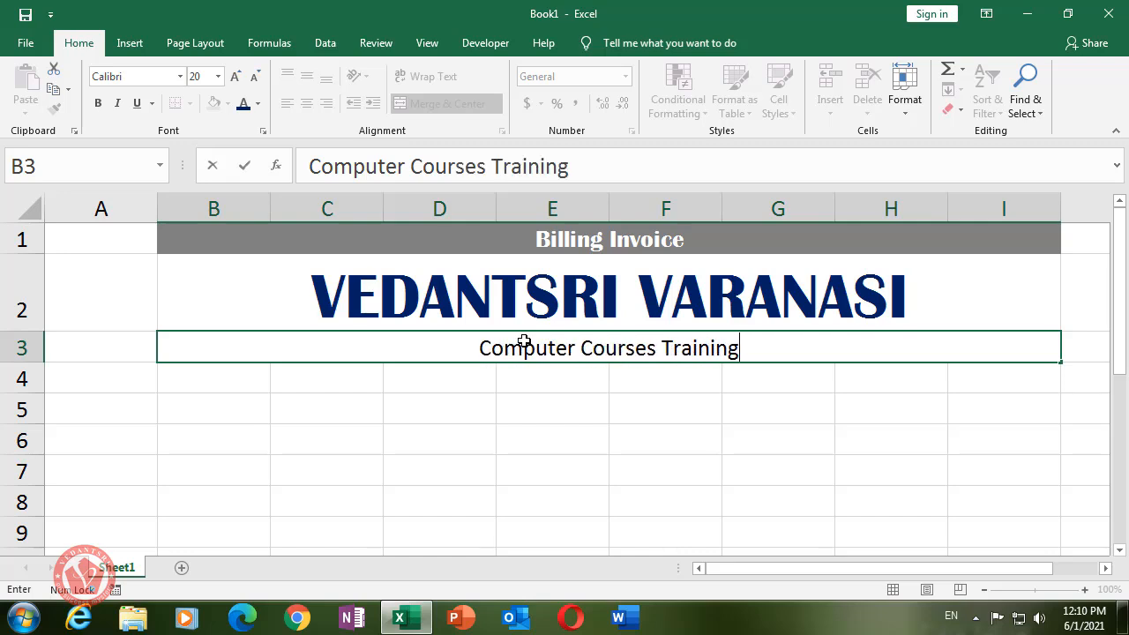
{"action": "type", "text": " Institute"}
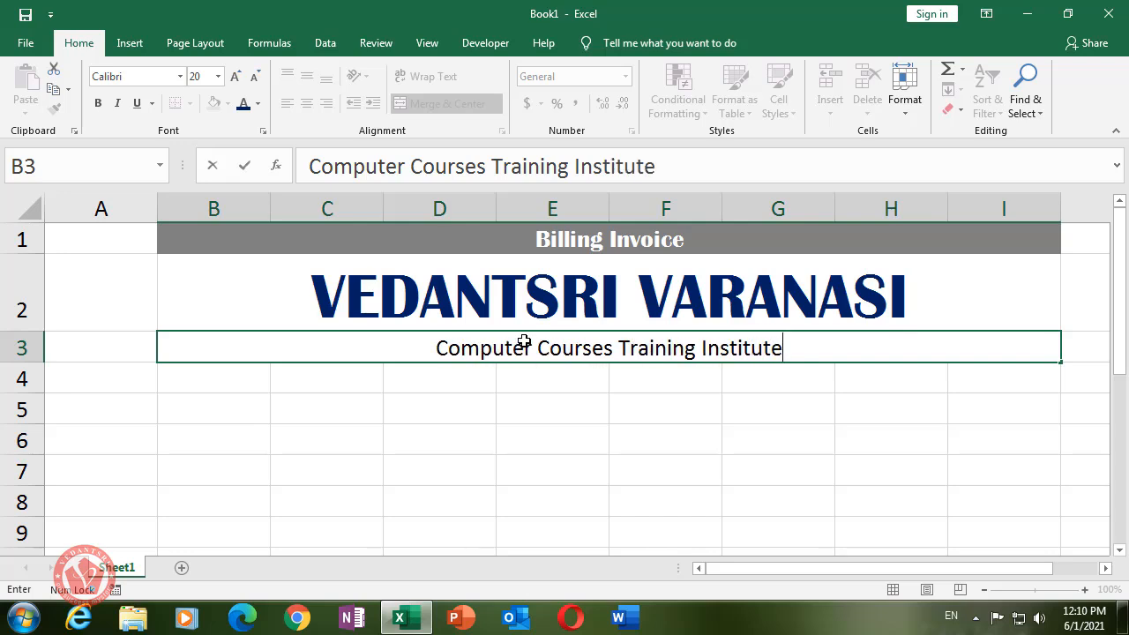
{"action": "left_click", "coordinate": [540, 399]}
- Set the subtitle's font to Timeless
{"action": "left_click", "coordinate": [463, 346]}
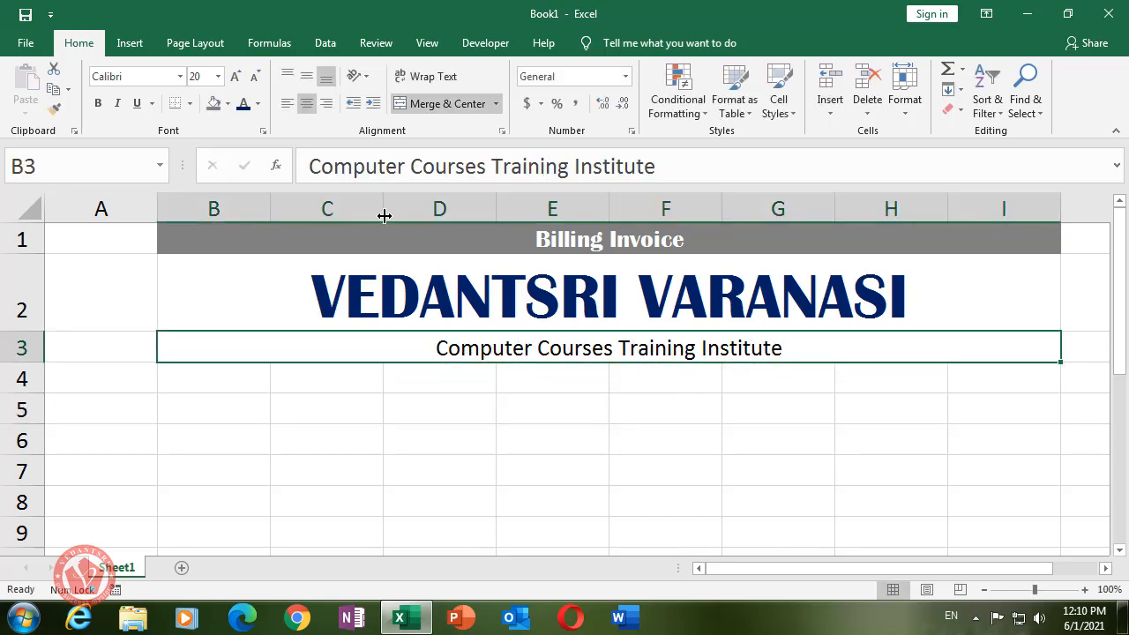
{"action": "left_click", "coordinate": [147, 77]}
{"action": "type", "text": "Timeless"}
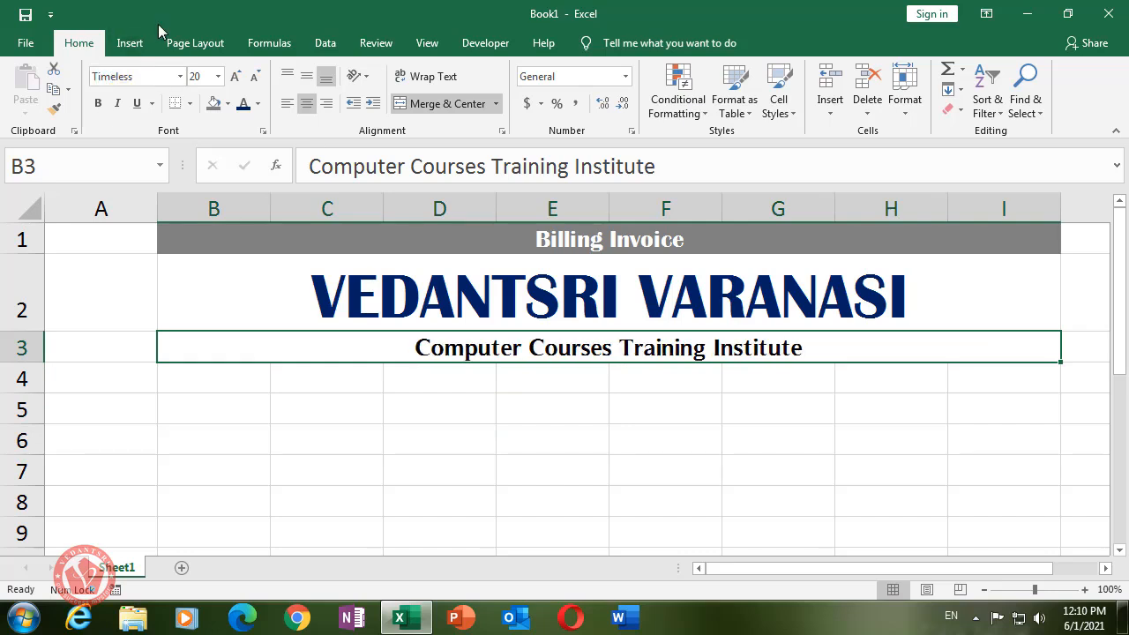
- Merge B4:I4 and enter the institute's two phone numbers separated by a vertical bar
{"action": "left_click_drag", "start_coordinate": [255, 380], "coordinate": [980, 377]}
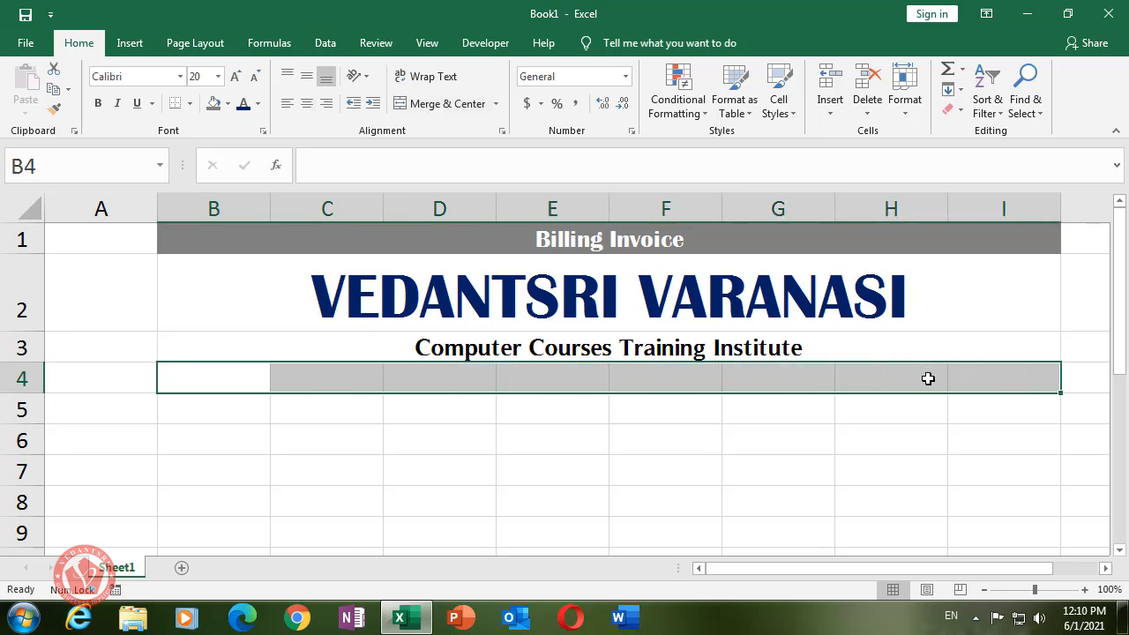
{"action": "left_click", "coordinate": [450, 105]}
{"action": "left_click", "coordinate": [536, 406]}
{"action": "left_click", "coordinate": [509, 377]}
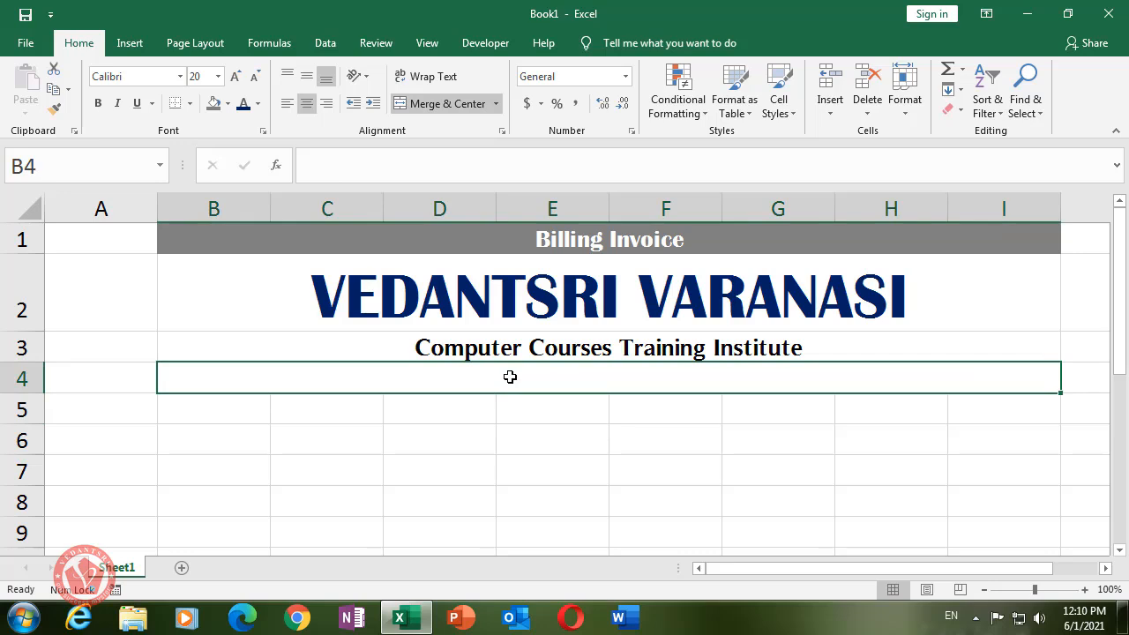
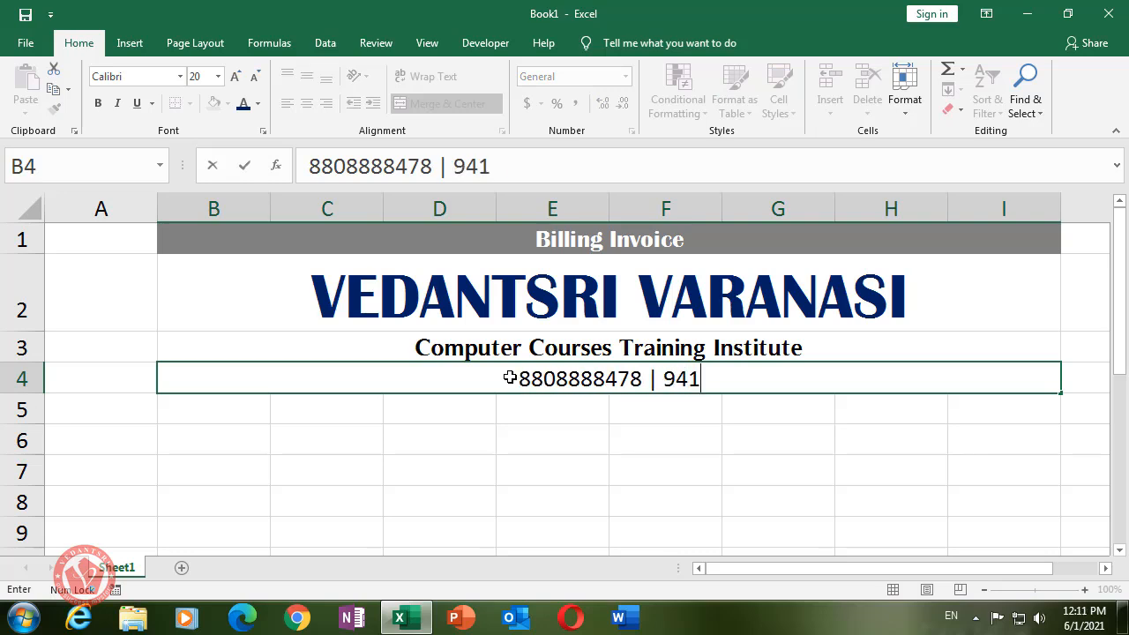
{"action": "key", "text": "Return"}
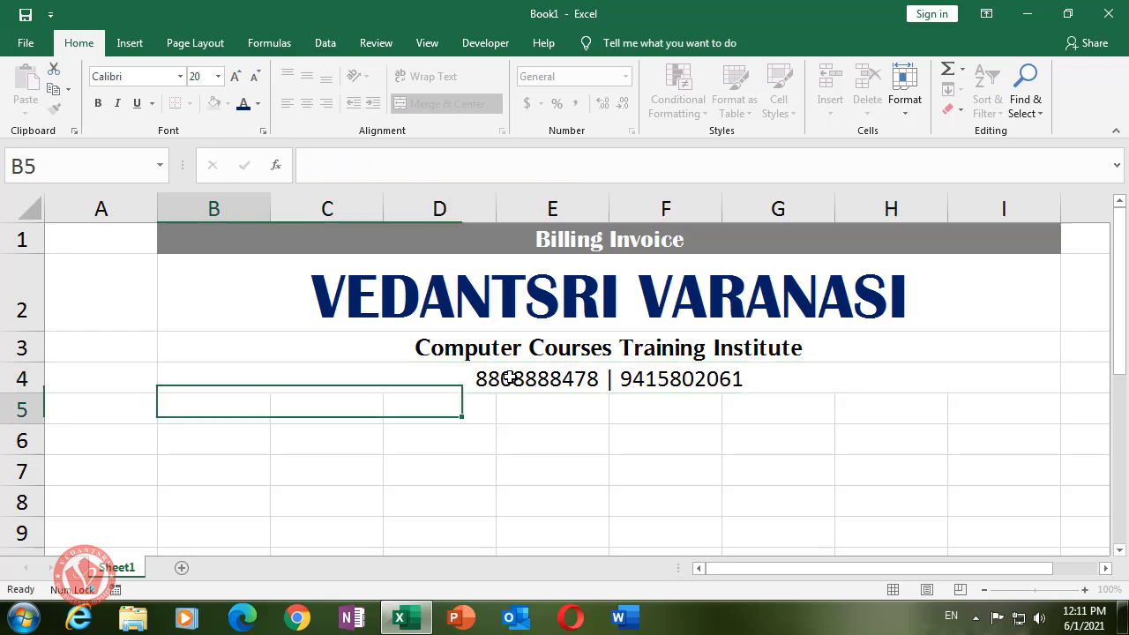
{"action": "left_click_drag", "start_coordinate": [297, 417], "coordinate": [980, 404]}
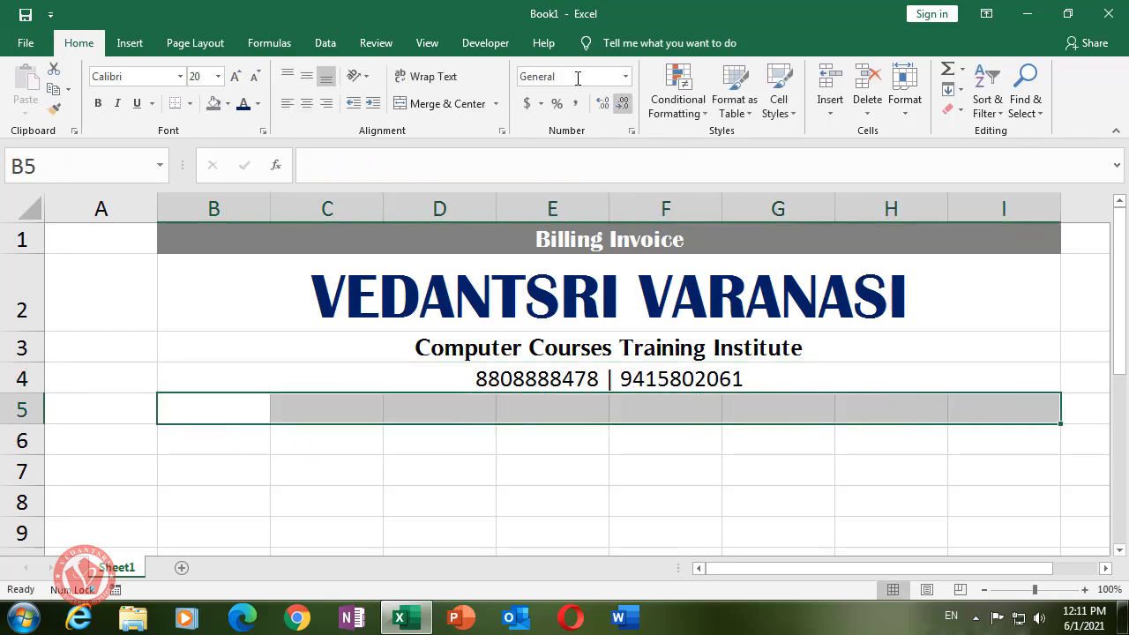
{"action": "left_click", "coordinate": [444, 104]}
{"action": "left_click", "coordinate": [524, 476]}
{"action": "left_click", "coordinate": [525, 413]}
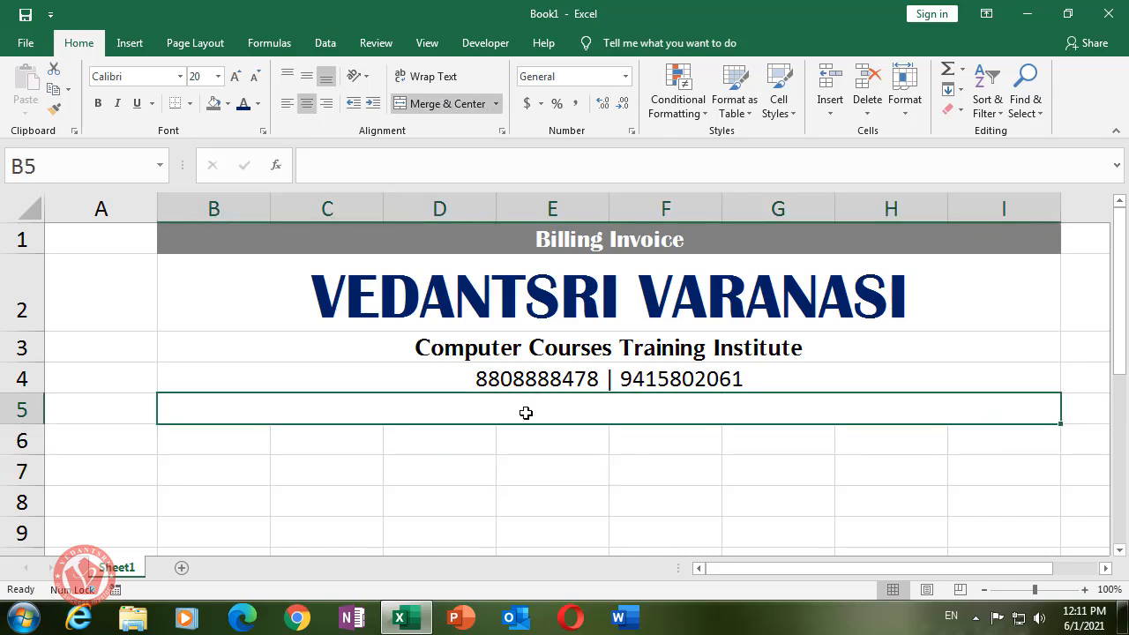
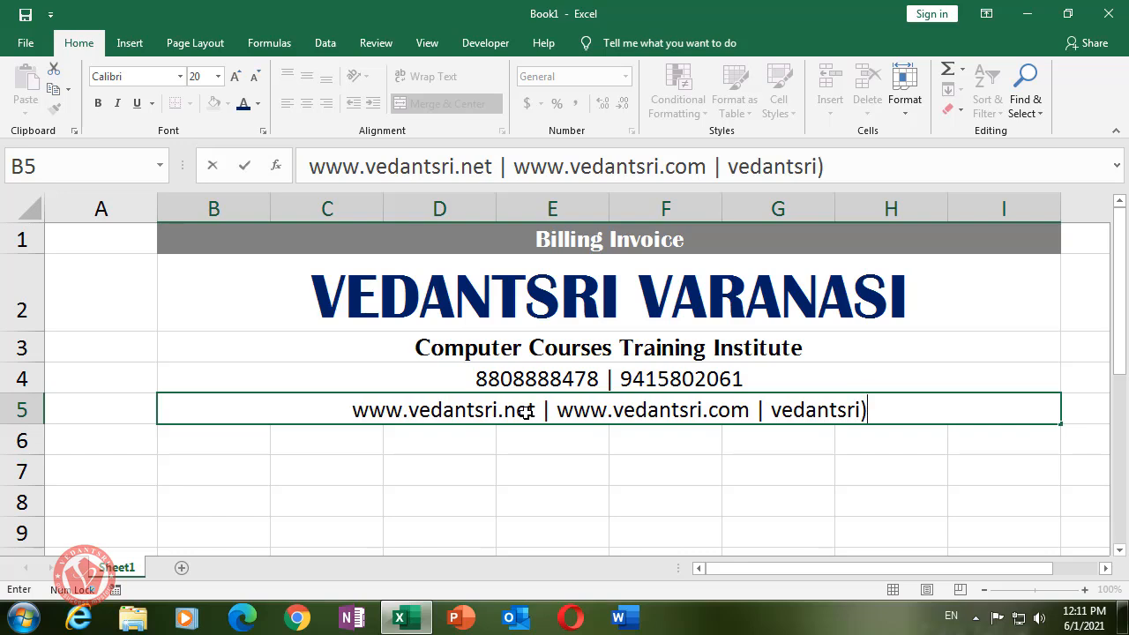
{"action": "key", "text": "BackSpace"}
{"action": "key", "text": "BackSpace"}
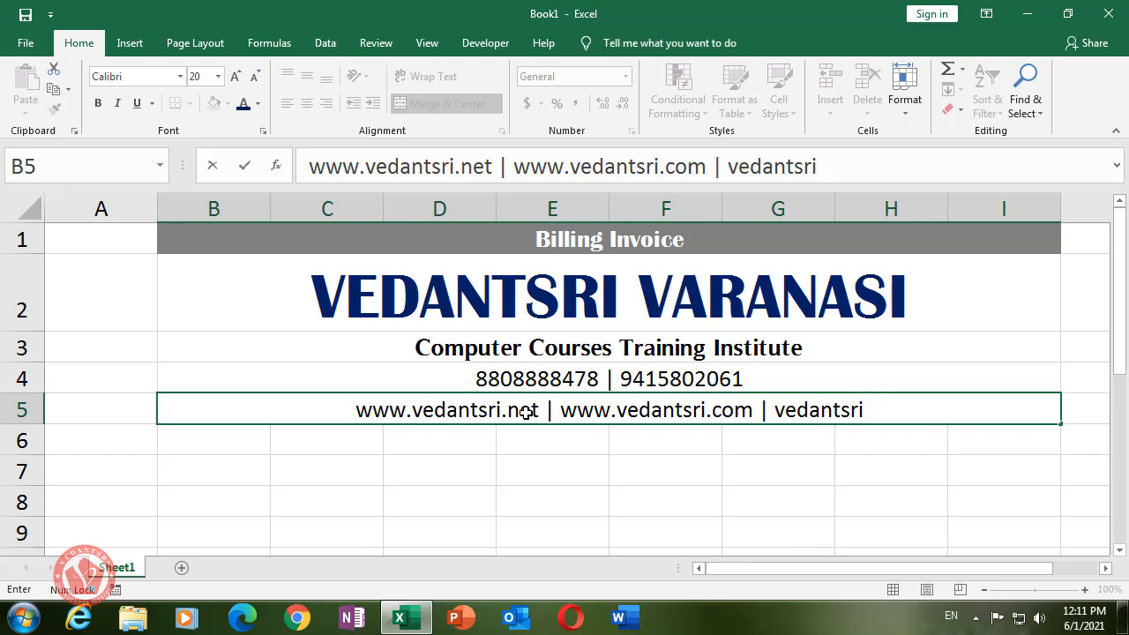
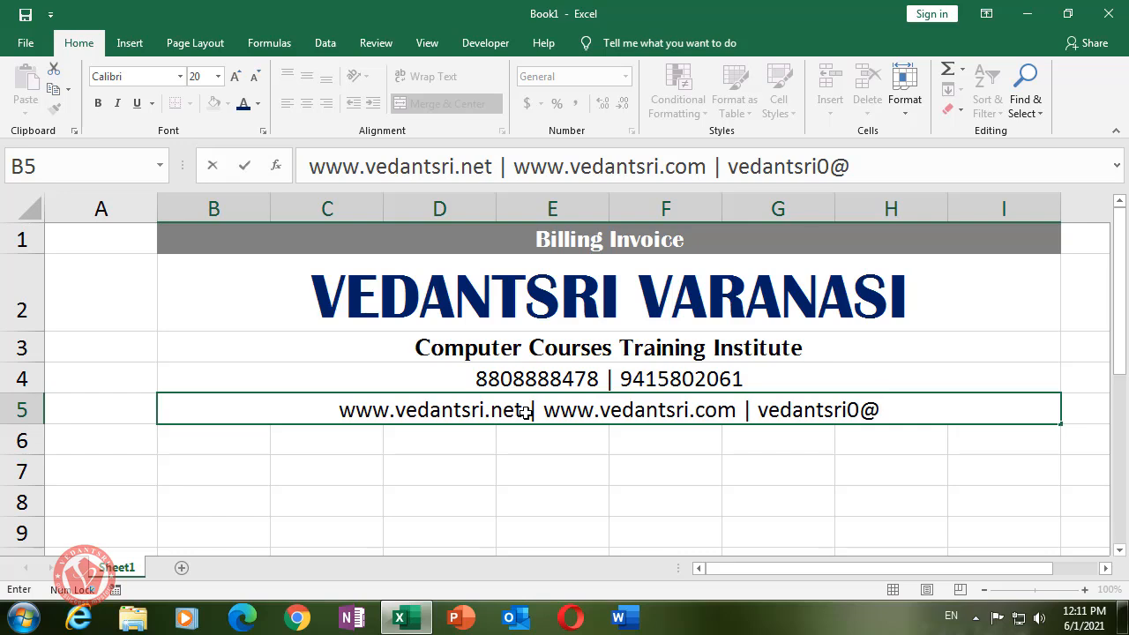
{"action": "key", "text": "BackSpace"}
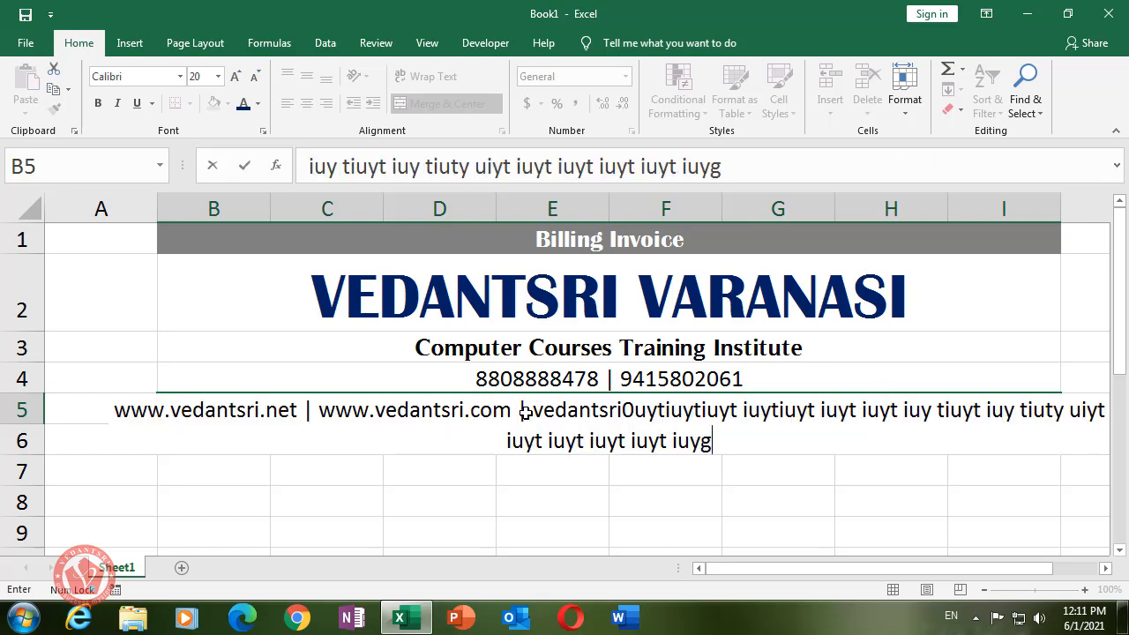
{"action": "key", "text": "BackSpace"}
{"action": "key", "text": "BackSpace"}
{"action": "key", "text": "BackSpace"}
{"action": "key", "text": "BackSpace"}
{"action": "key", "text": "BackSpace"}
{"action": "key", "text": "BackSpace"}
{"action": "key", "text": "BackSpace"}
{"action": "key", "text": "BackSpace"}
{"action": "key", "text": "BackSpace"}
{"action": "key", "text": "BackSpace"}
{"action": "key", "text": "BackSpace"}
{"action": "key", "text": "BackSpace"}
{"action": "key", "text": "BackSpace"}
{"action": "key", "text": "BackSpace"}
{"action": "key", "text": "BackSpace"}
{"action": "key", "text": "BackSpace"}
{"action": "key", "text": "BackSpace"}
{"action": "key", "text": "BackSpace"}
{"action": "key", "text": "BackSpace"}
{"action": "key", "text": "BackSpace"}
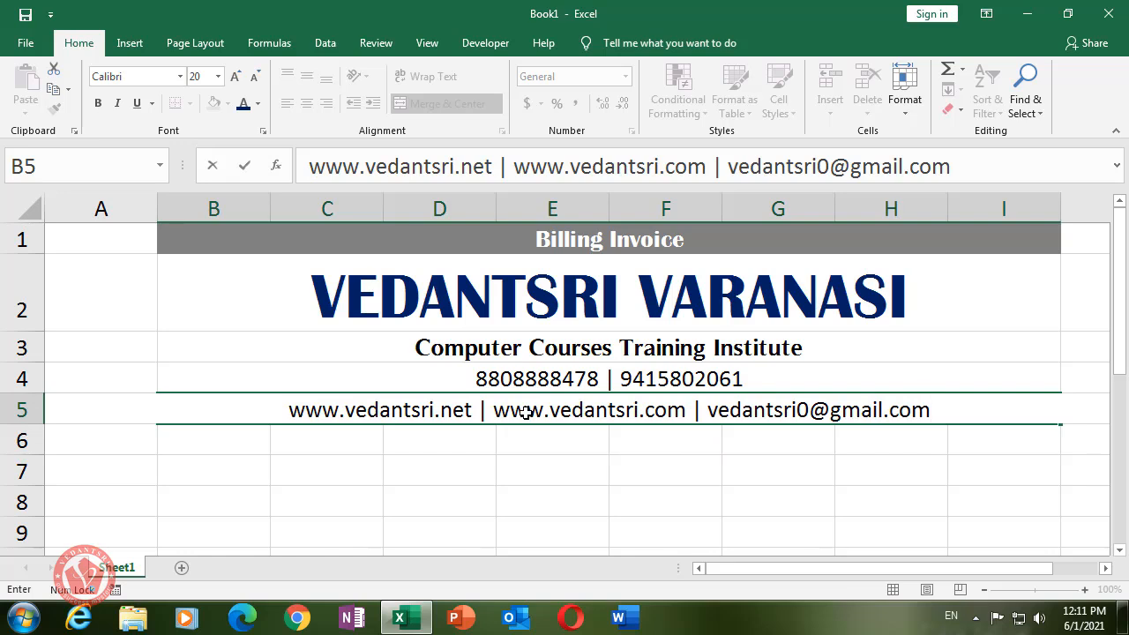
{"action": "left_click", "coordinate": [510, 488]}
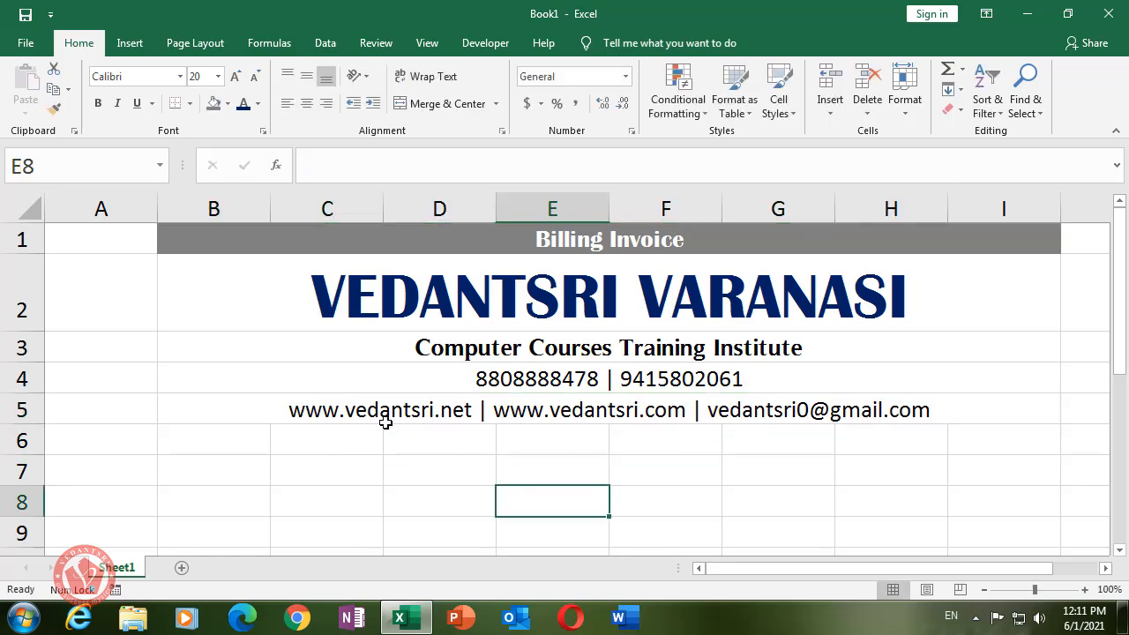
- Apply Outside Borders to B2:I5 to frame the header block
{"action": "left_click_drag", "start_coordinate": [227, 283], "coordinate": [279, 409]}
{"action": "left_click", "coordinate": [265, 335]}
{"action": "left_click", "coordinate": [209, 266]}
{"action": "left_click_drag", "start_coordinate": [209, 266], "coordinate": [256, 412]}
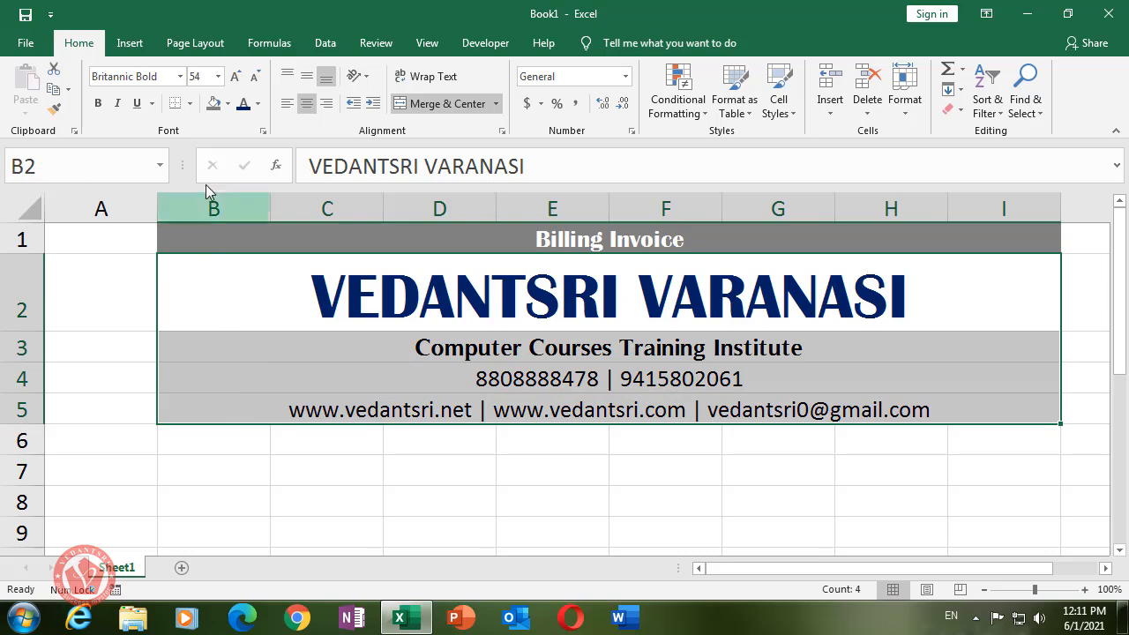
{"action": "left_click", "coordinate": [189, 104]}
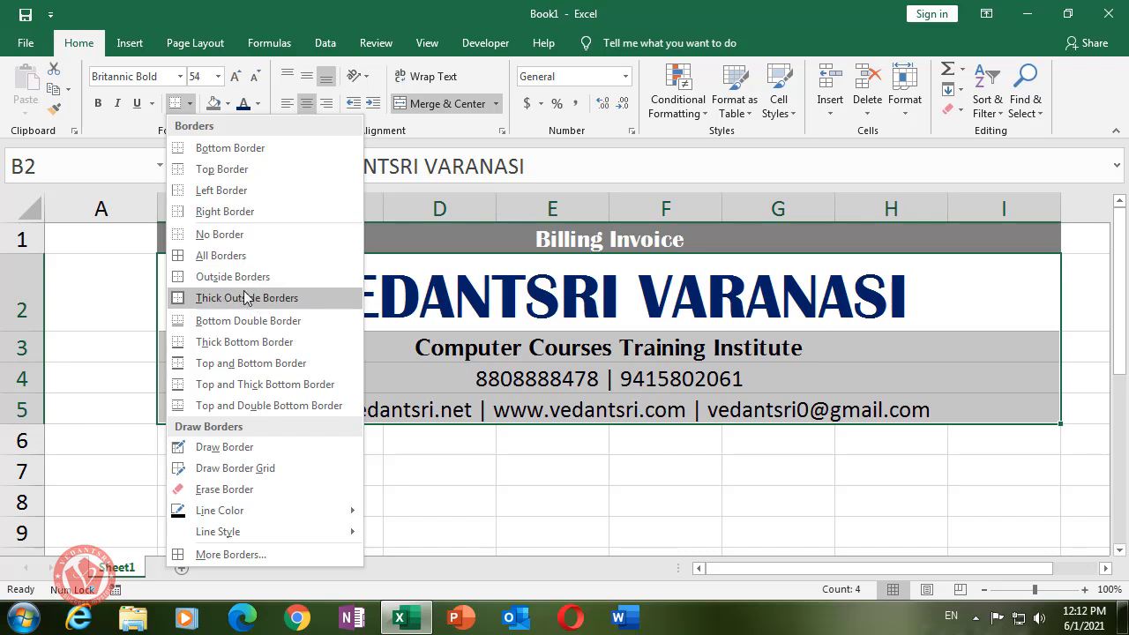
{"action": "left_click", "coordinate": [231, 277]}
{"action": "left_click", "coordinate": [405, 399]}
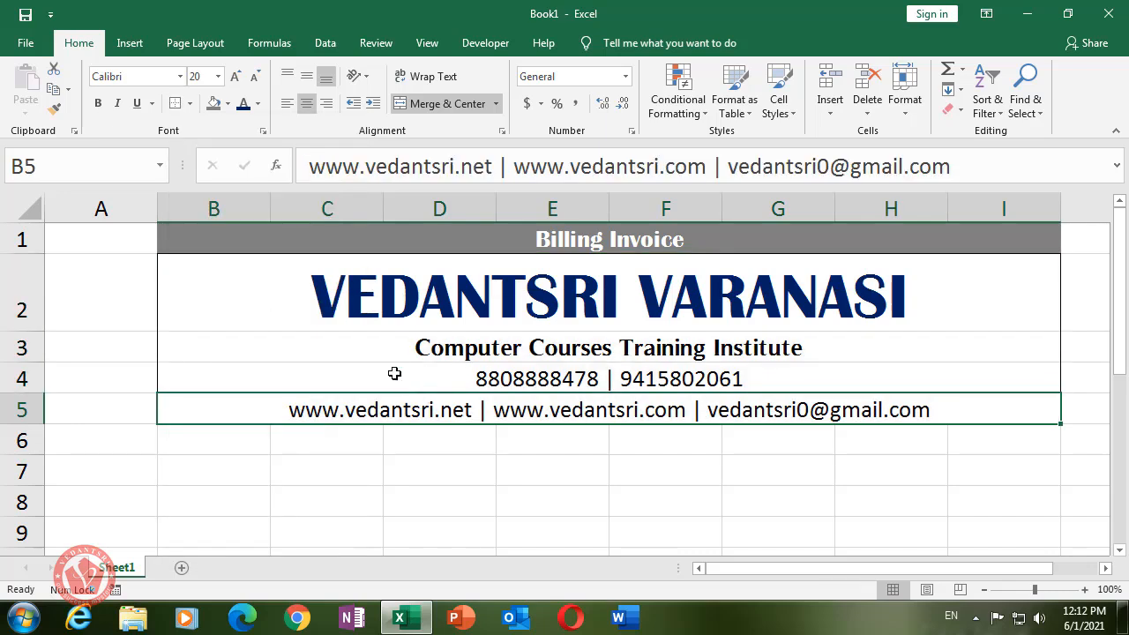
{"action": "left_click", "coordinate": [212, 481]}
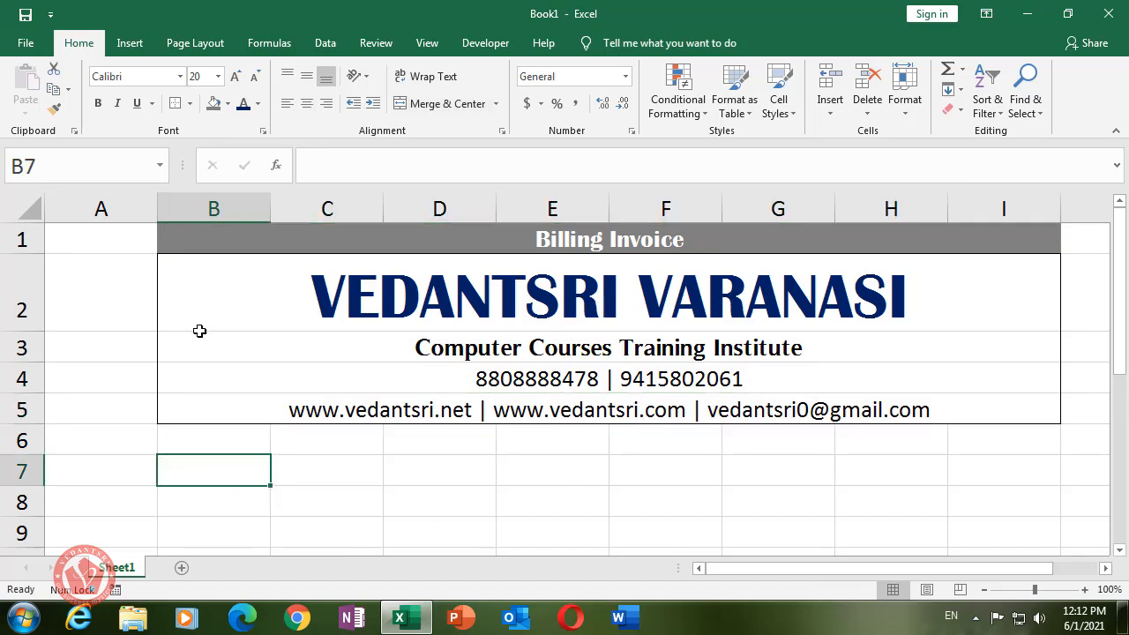
- Shorten rows 2 and 4 to tighten the header spacing
{"action": "mouse_move", "coordinate": [22, 330]}
{"action": "left_mouse_down"}
{"action": "mouse_move", "coordinate": [22, 318]}
{"action": "mouse_move", "coordinate": [32, 341]}
{"action": "left_mouse_up"}
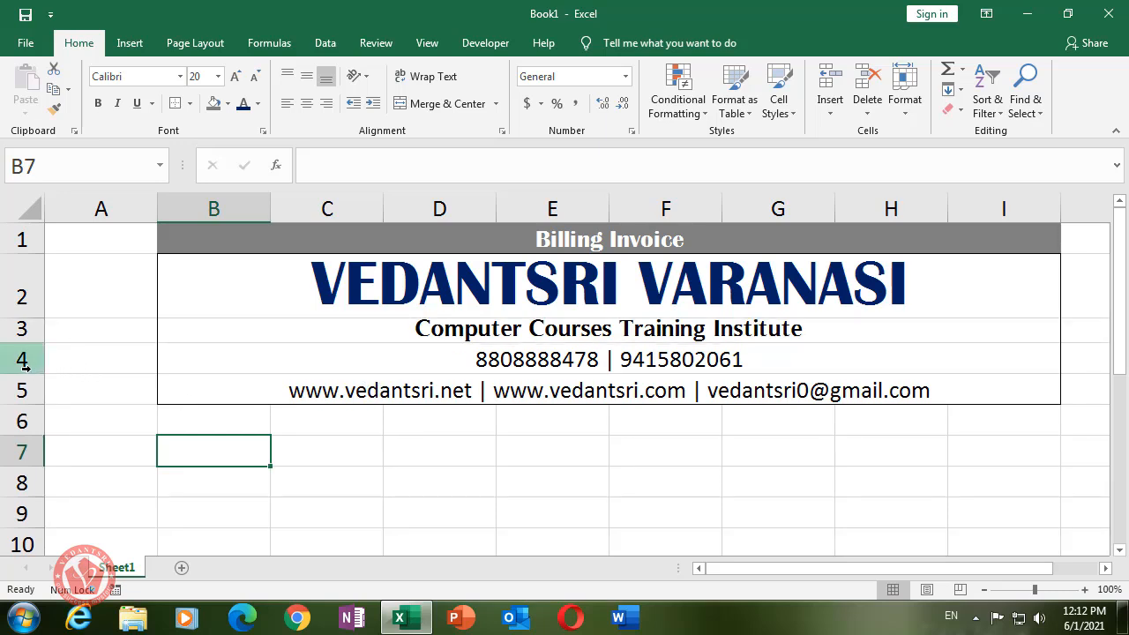
{"action": "left_click_drag", "start_coordinate": [30, 372], "coordinate": [25, 394]}
{"action": "left_click", "coordinate": [578, 467]}
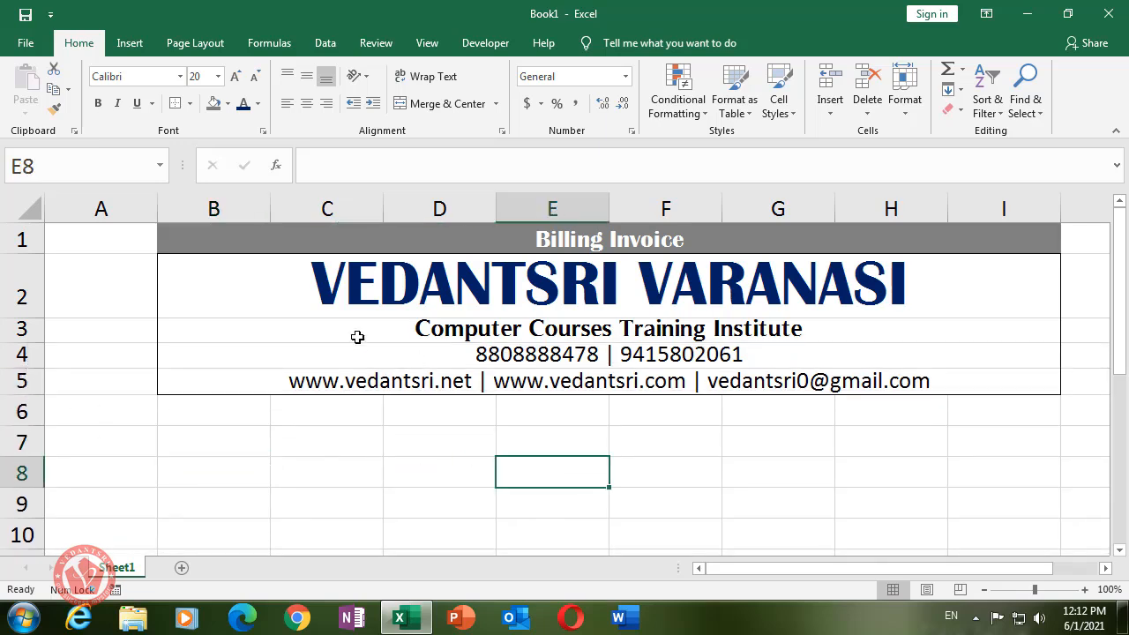
- Fill the header block B2:I5 with white
{"action": "left_click_drag", "start_coordinate": [209, 271], "coordinate": [851, 379]}
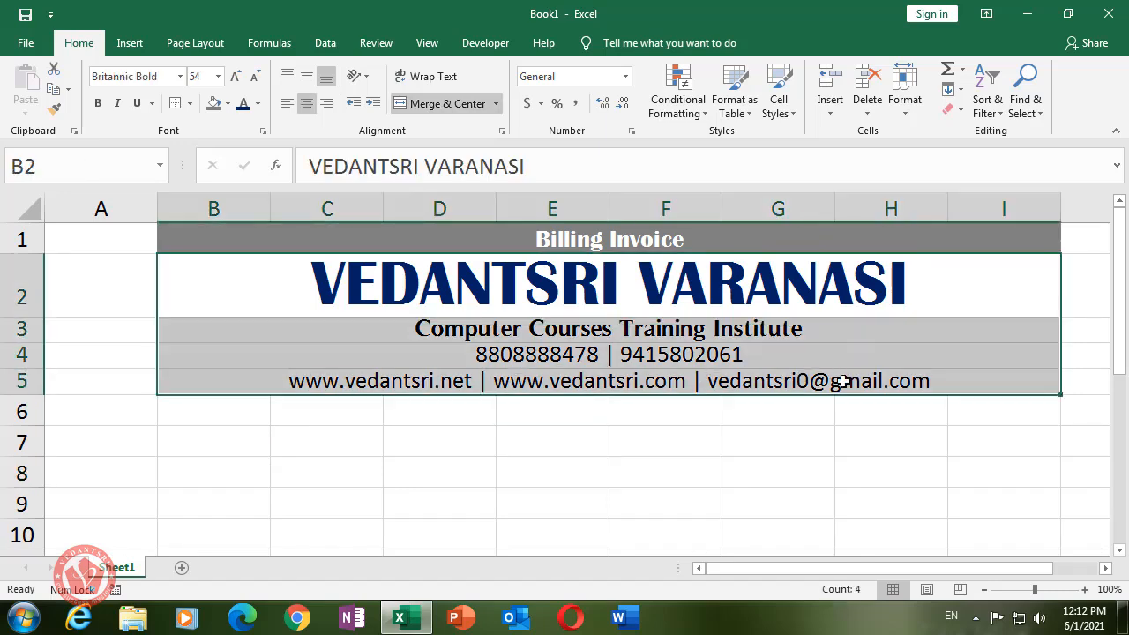
{"action": "left_click", "coordinate": [227, 103]}
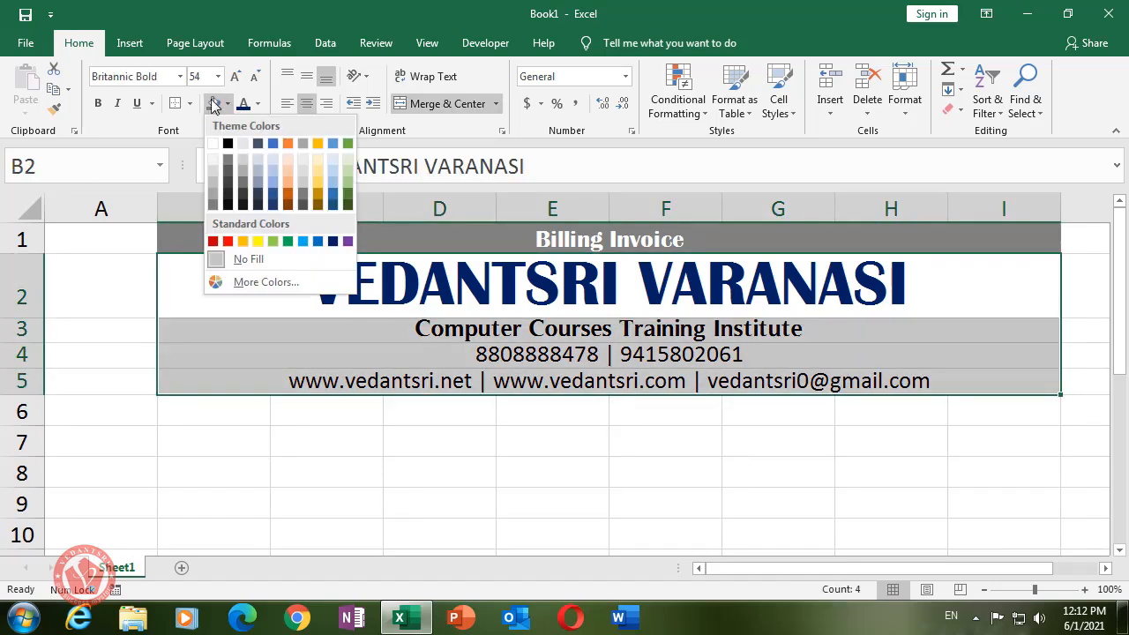
{"action": "left_click", "coordinate": [215, 143]}
{"action": "left_click", "coordinate": [550, 416]}
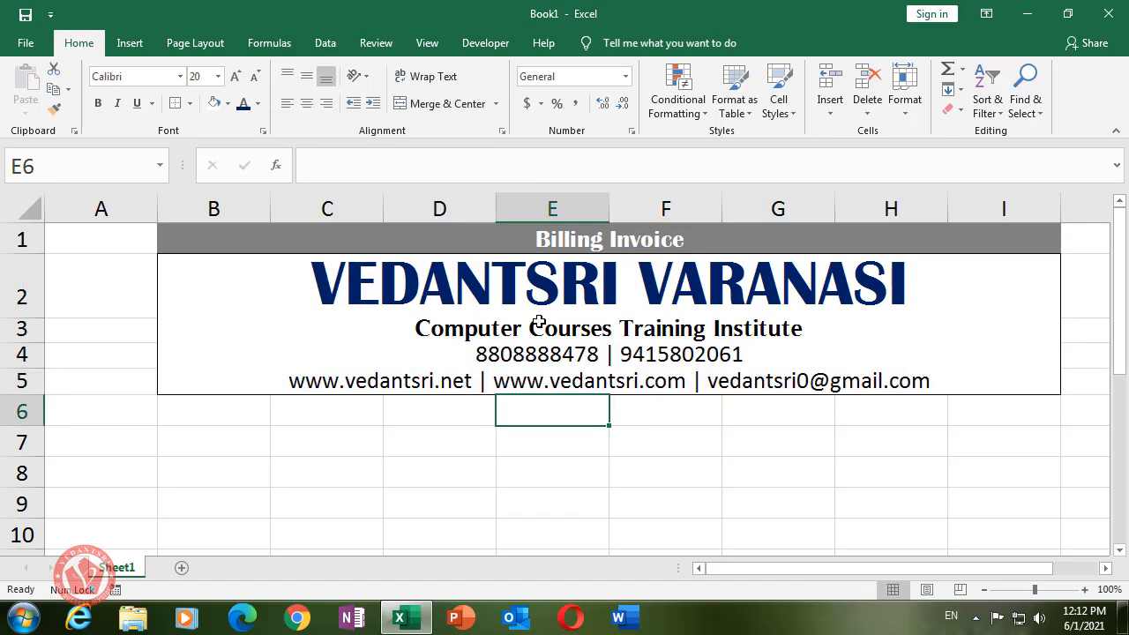
{"action": "left_click", "coordinate": [977, 333]}
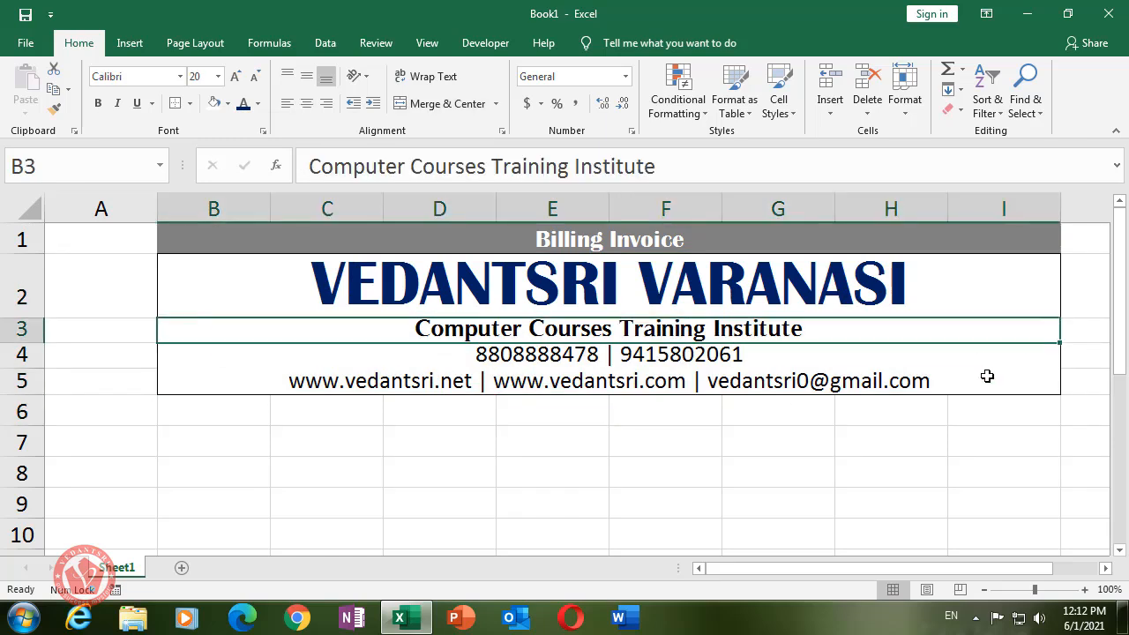
{"action": "left_click", "coordinate": [988, 382]}
{"action": "left_click", "coordinate": [980, 329]}
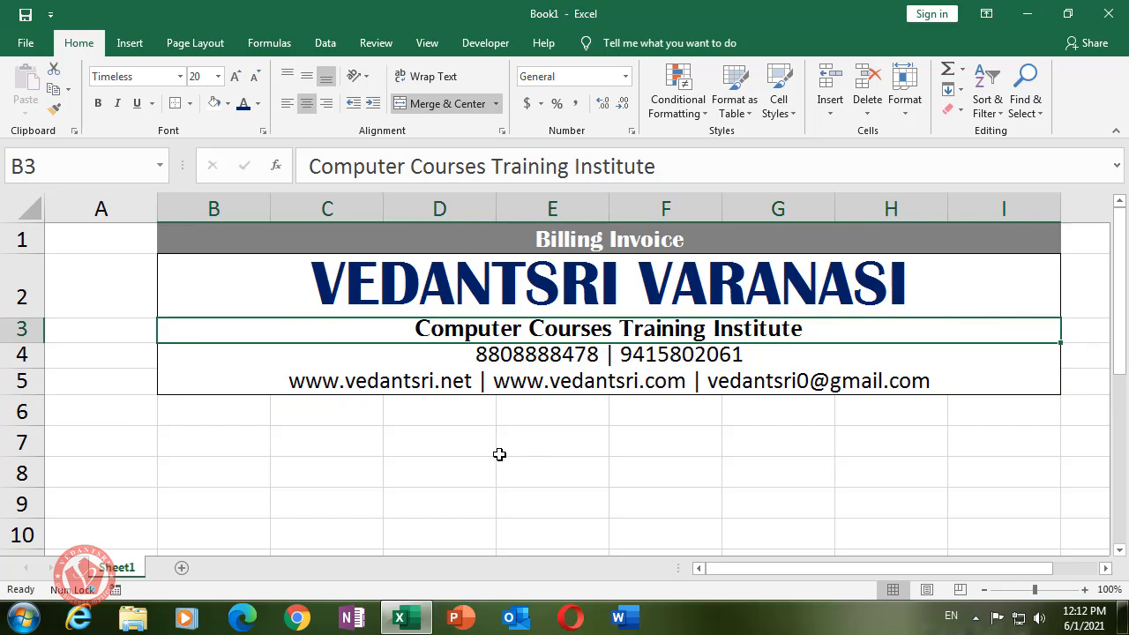
- Shrink row 6 to a thin strip and fill B6:I6 with black
{"action": "left_click", "coordinate": [186, 411]}
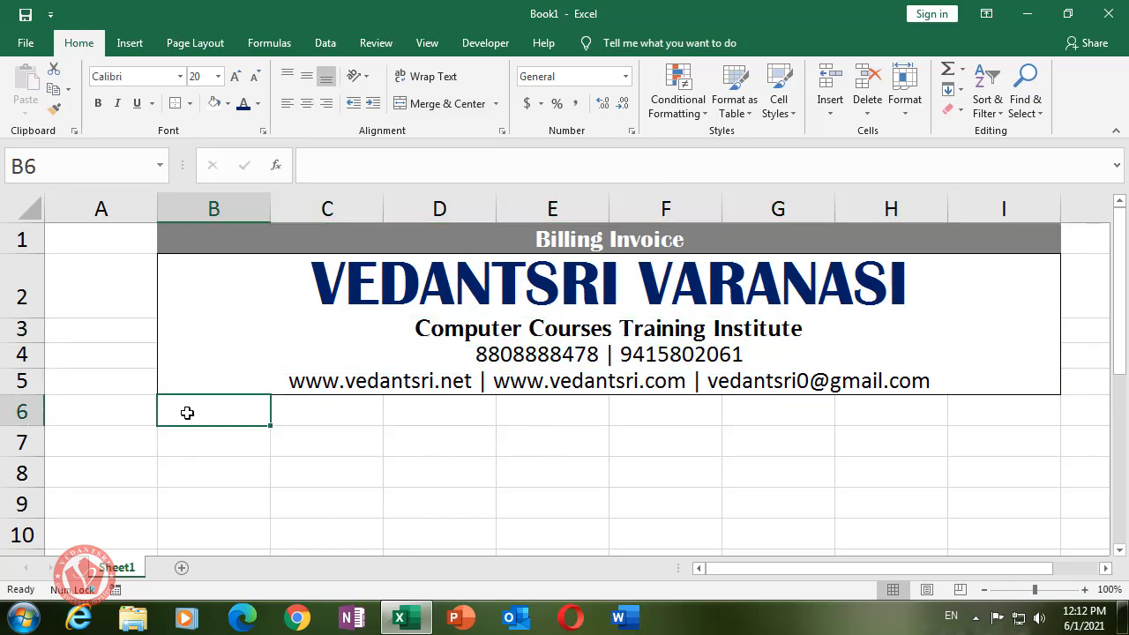
{"action": "left_click_drag", "start_coordinate": [40, 429], "coordinate": [29, 403]}
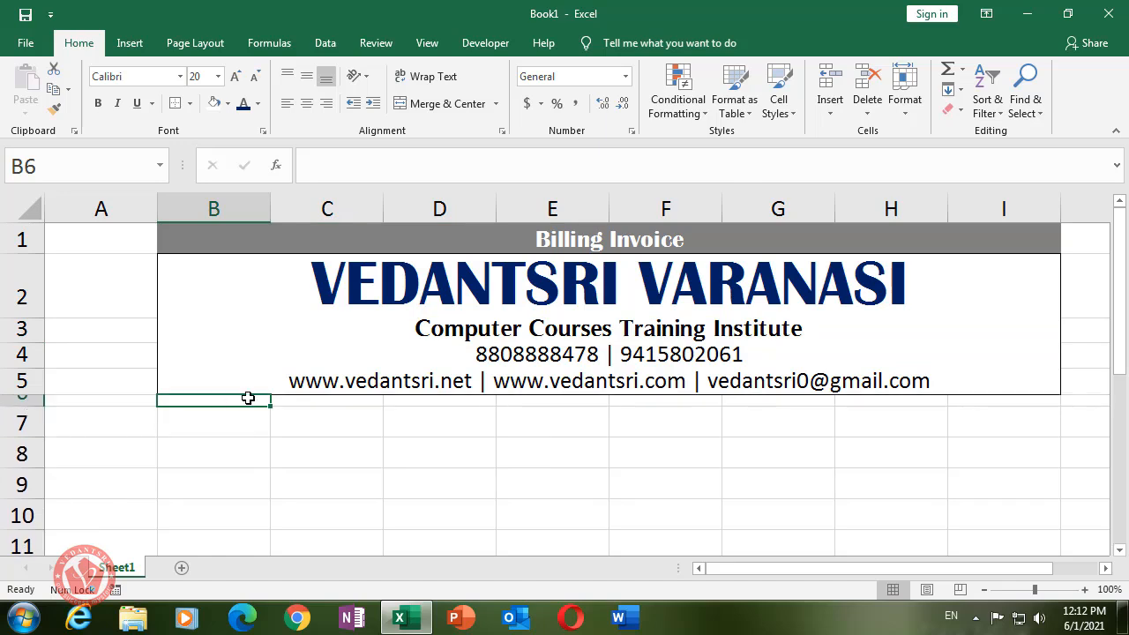
{"action": "left_click_drag", "start_coordinate": [249, 396], "coordinate": [1005, 398]}
{"action": "left_click", "coordinate": [319, 494]}
{"action": "left_click_drag", "start_coordinate": [239, 405], "coordinate": [994, 397]}
{"action": "left_click", "coordinate": [987, 428]}
{"action": "left_click", "coordinate": [202, 401]}
{"action": "key", "text": "shift+Right"}
{"action": "key", "text": "shift+Right"}
{"action": "key", "text": "shift+Right"}
{"action": "key", "text": "shift+Right"}
{"action": "key", "text": "shift+Right"}
{"action": "key", "text": "shift+Right"}
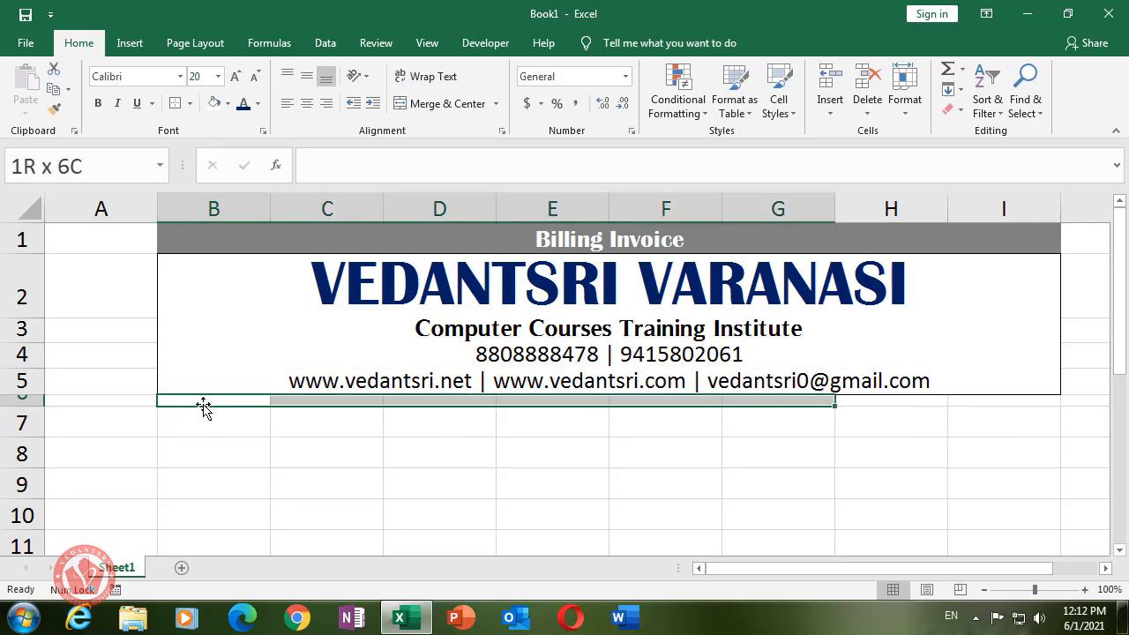
{"action": "key", "text": "shift+Right"}
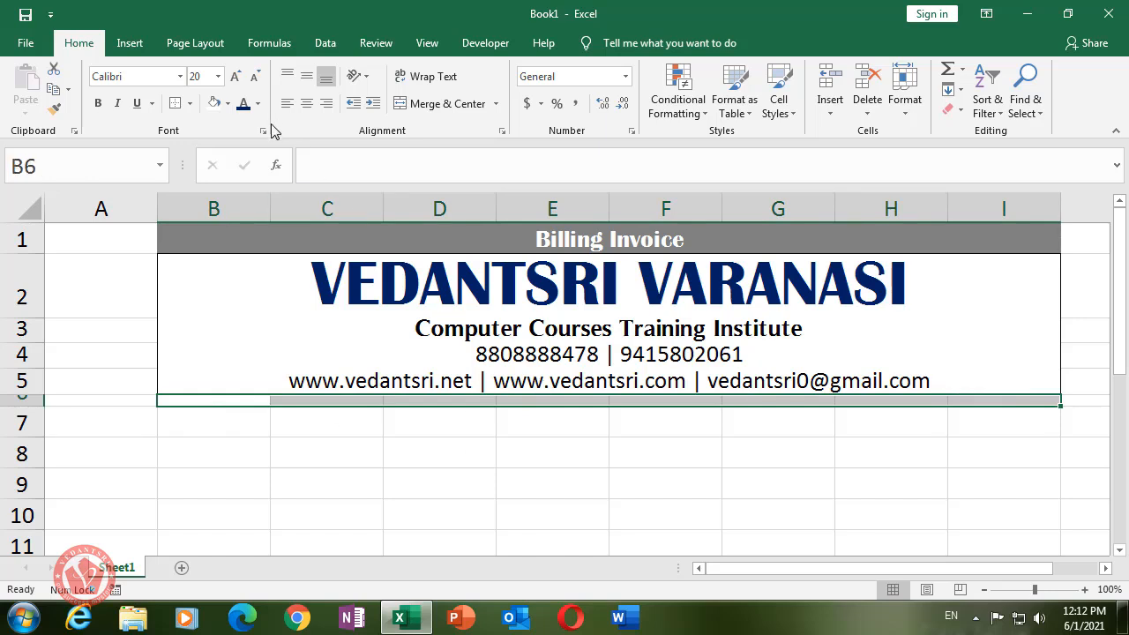
{"action": "left_click", "coordinate": [228, 104]}
{"action": "left_click", "coordinate": [230, 142]}
{"action": "left_click", "coordinate": [453, 465]}
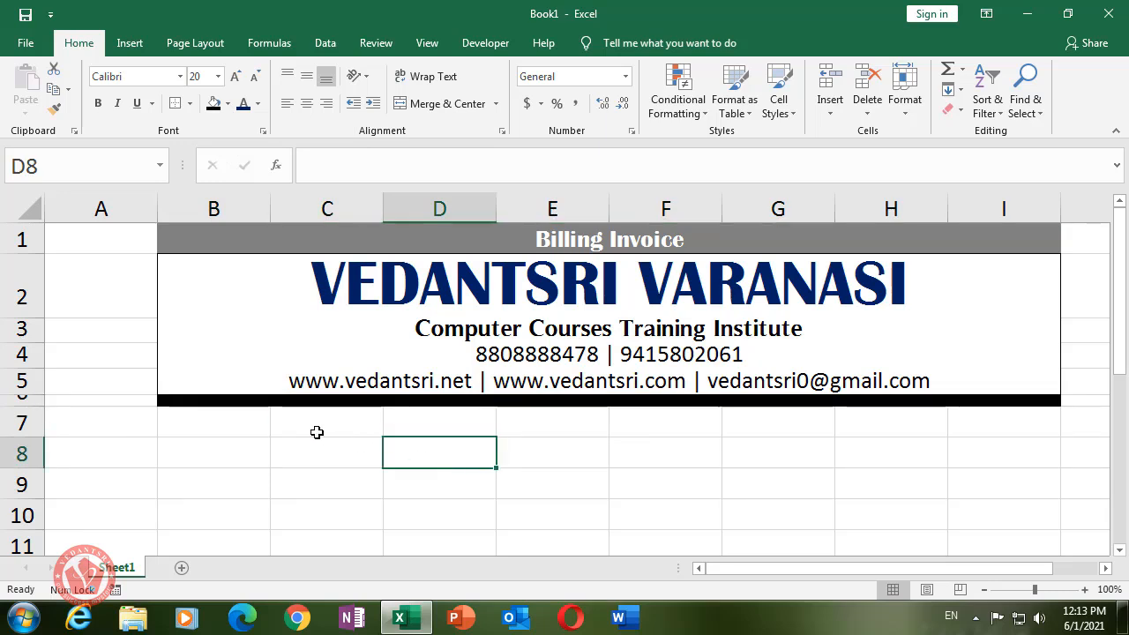
- Merge B7:I7 and fill it with Gold, Accent 4, Lighter 80%
{"action": "left_click_drag", "start_coordinate": [234, 423], "coordinate": [992, 423]}
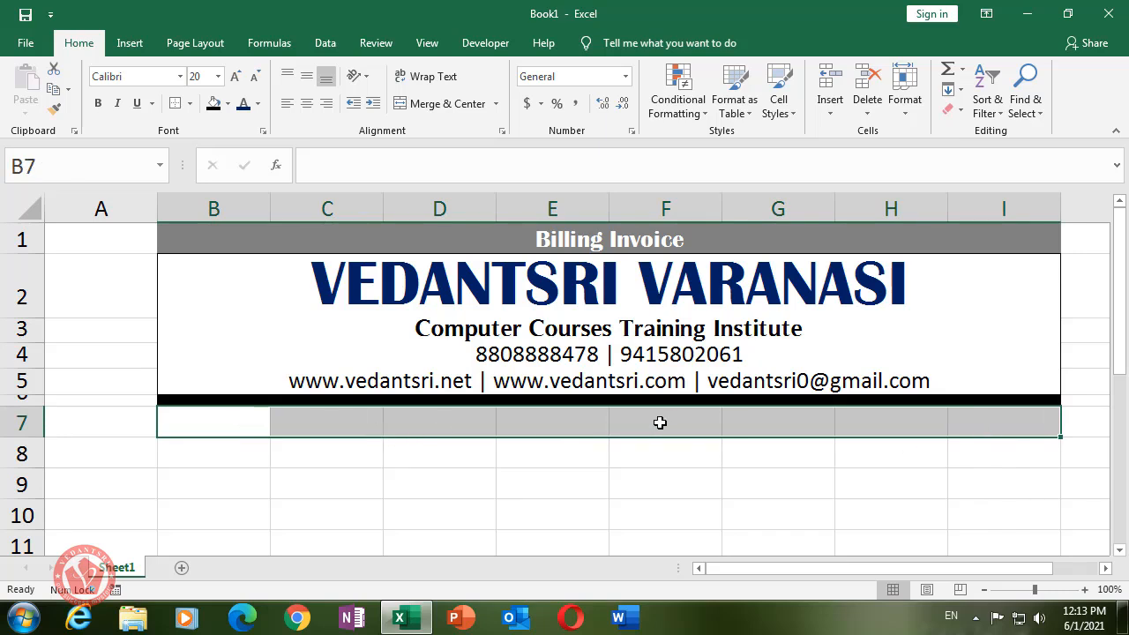
{"action": "left_click", "coordinate": [444, 104]}
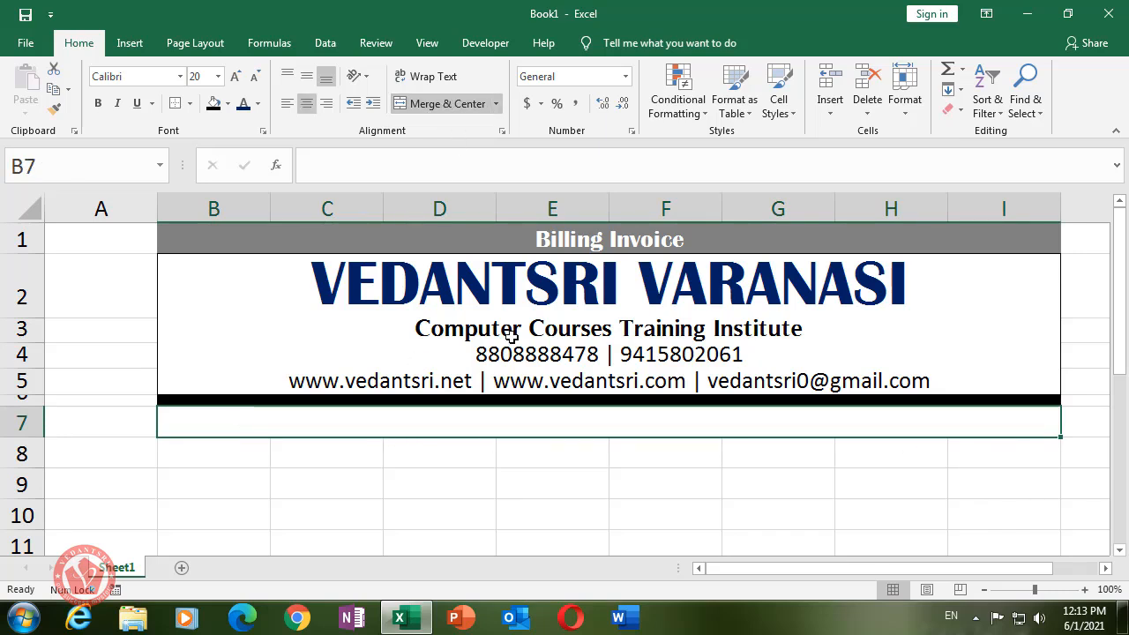
{"action": "left_click", "coordinate": [504, 492]}
{"action": "left_click", "coordinate": [496, 421]}
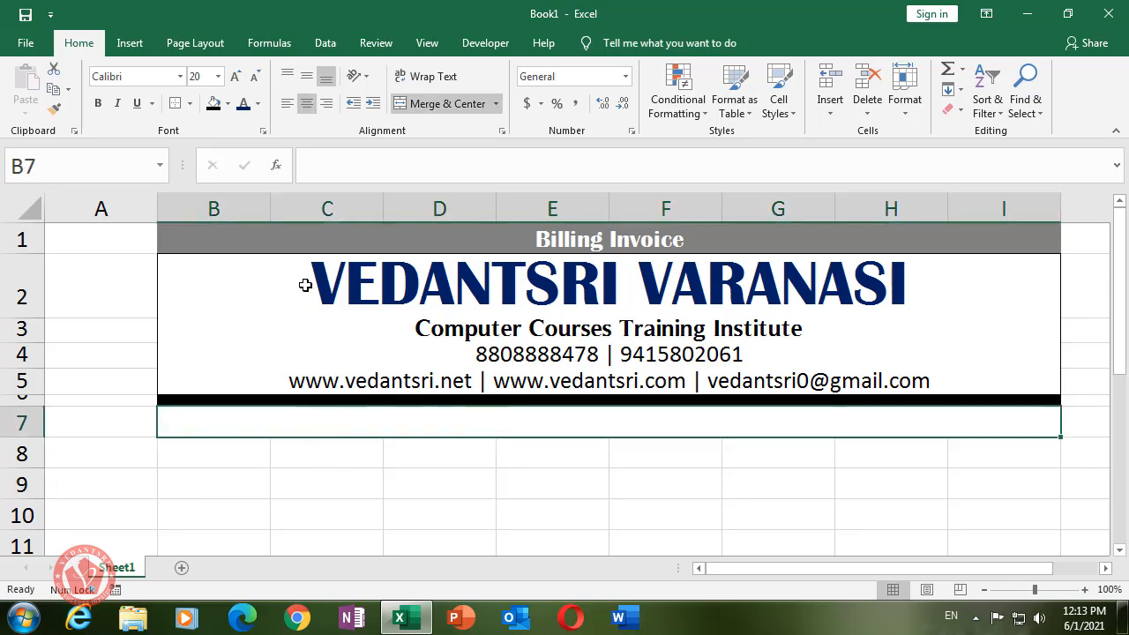
{"action": "left_click", "coordinate": [228, 104]}
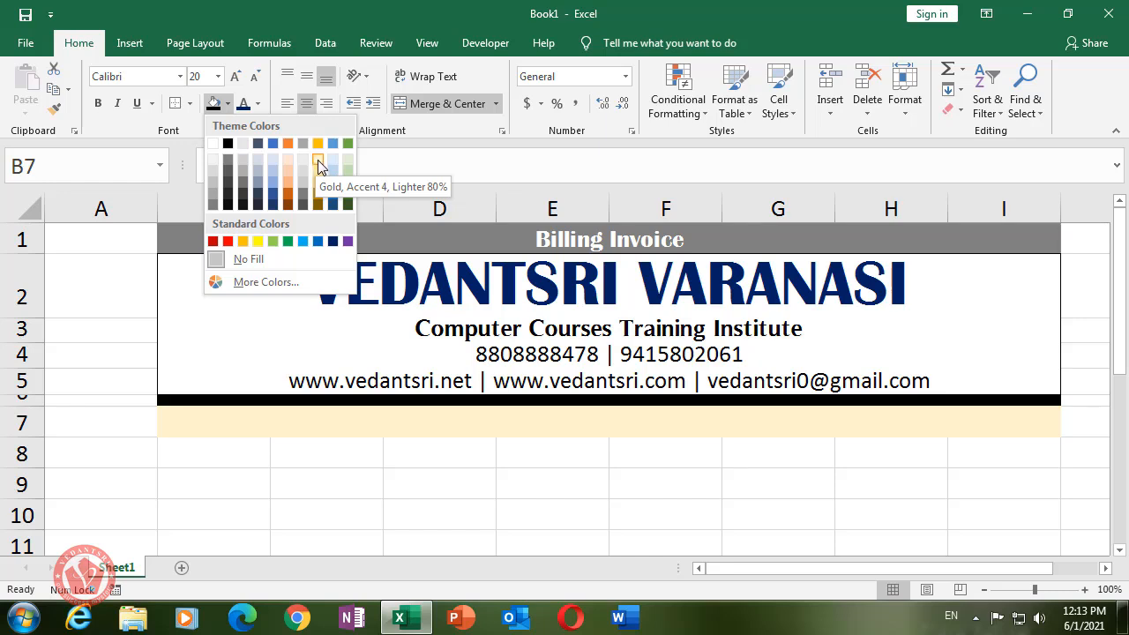
{"action": "left_click", "coordinate": [318, 159]}
{"action": "left_click", "coordinate": [355, 490]}
{"action": "left_click", "coordinate": [236, 424]}
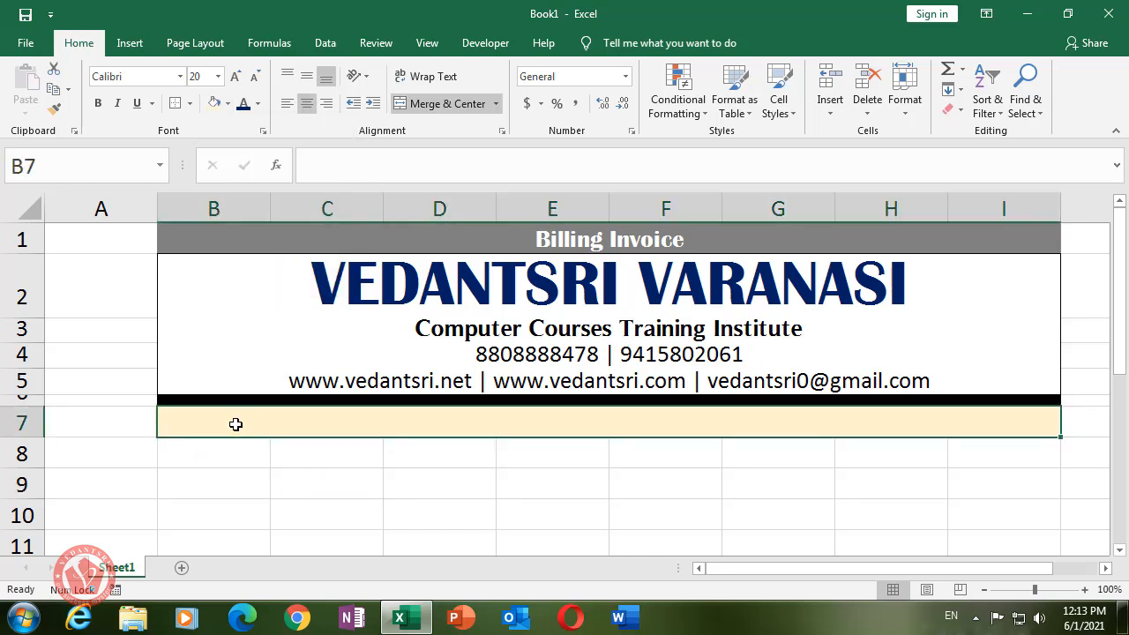
{"action": "left_click", "coordinate": [219, 460]}
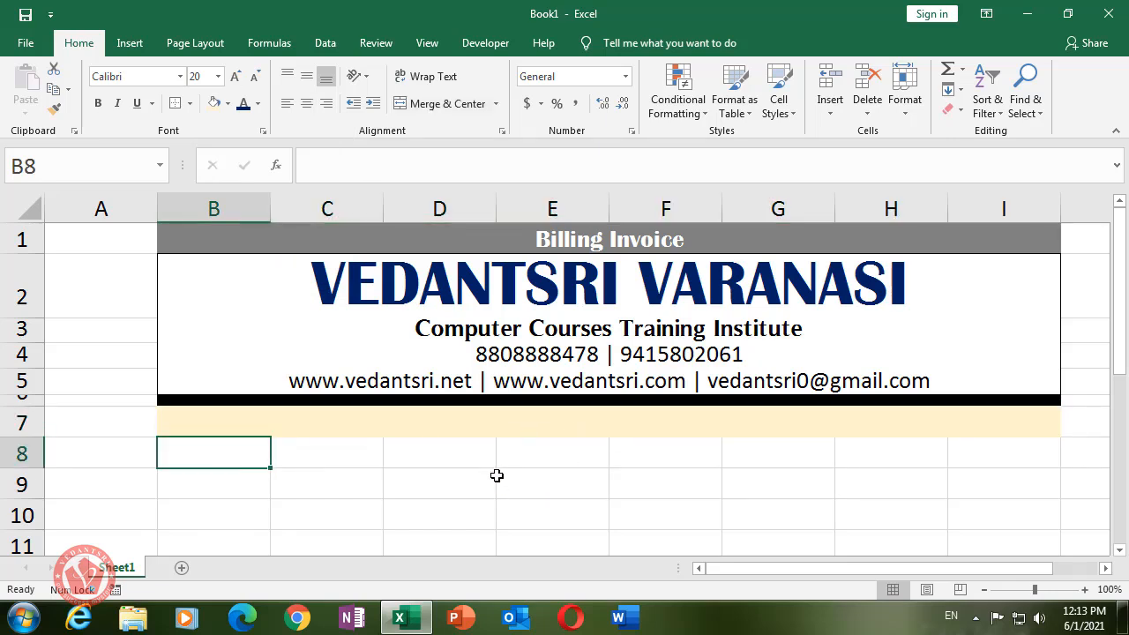
- Enter the '::Customer Details::' heading in cell B8
{"action": "type", "text": "::Customet"}
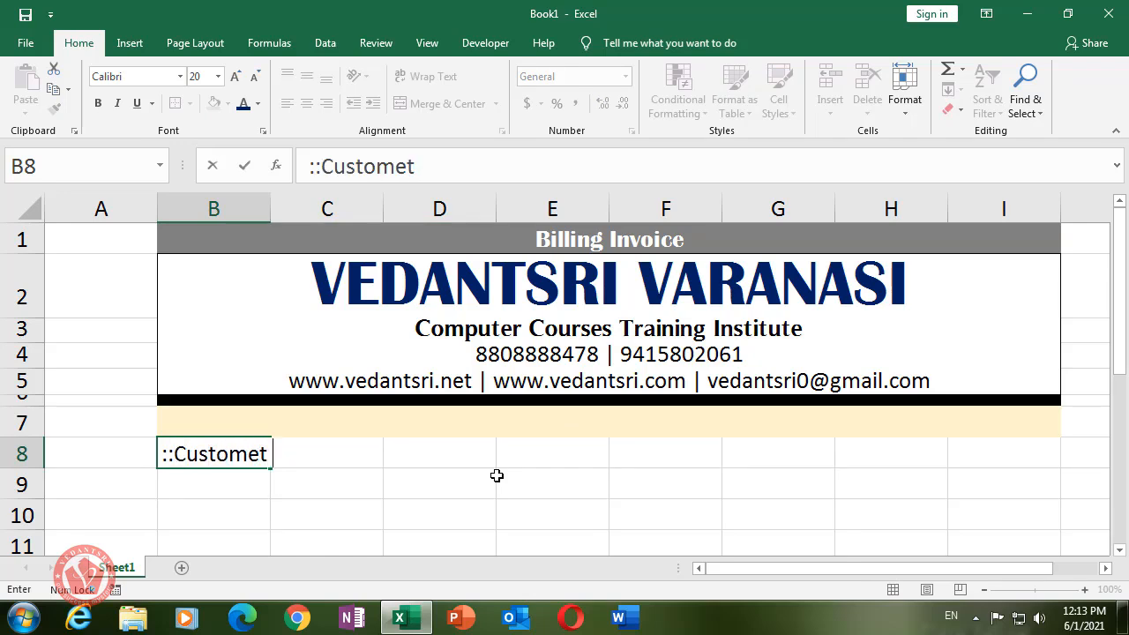
{"action": "type", "text": " Details::"}
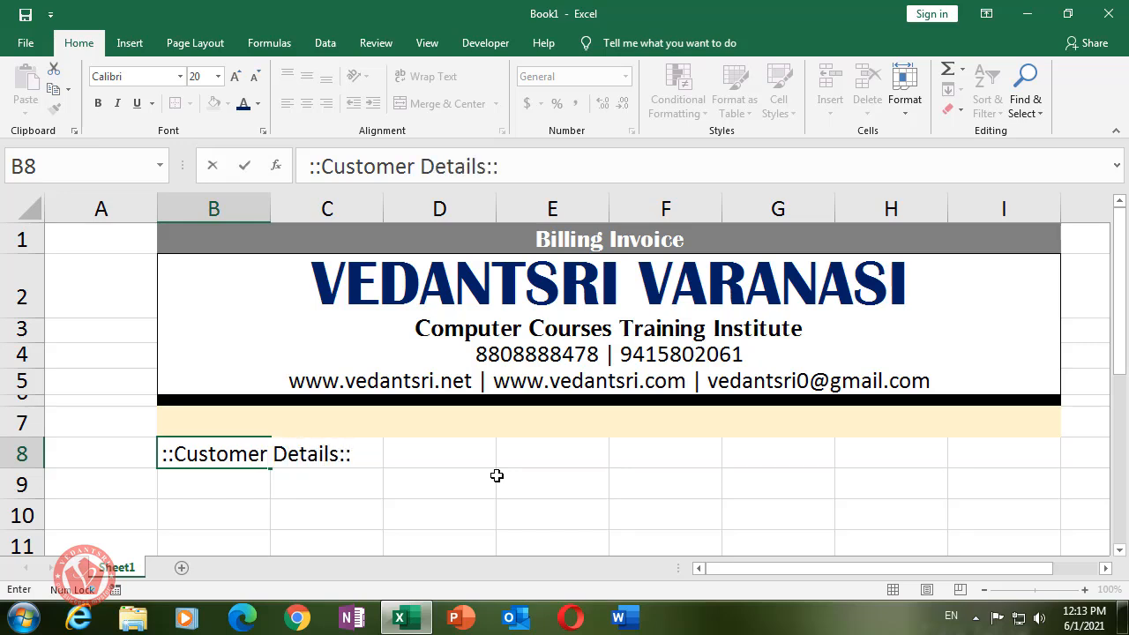
{"action": "left_click", "coordinate": [262, 487]}
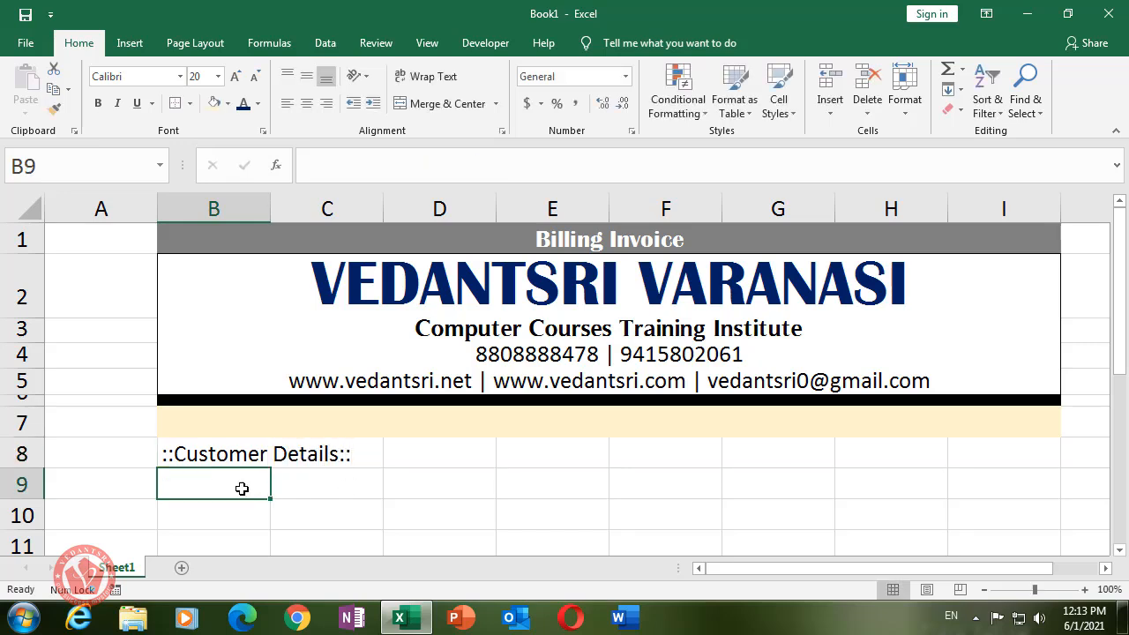
{"action": "scroll", "coordinate": [278, 465], "scroll_direction": "down", "scroll_amount": 1}
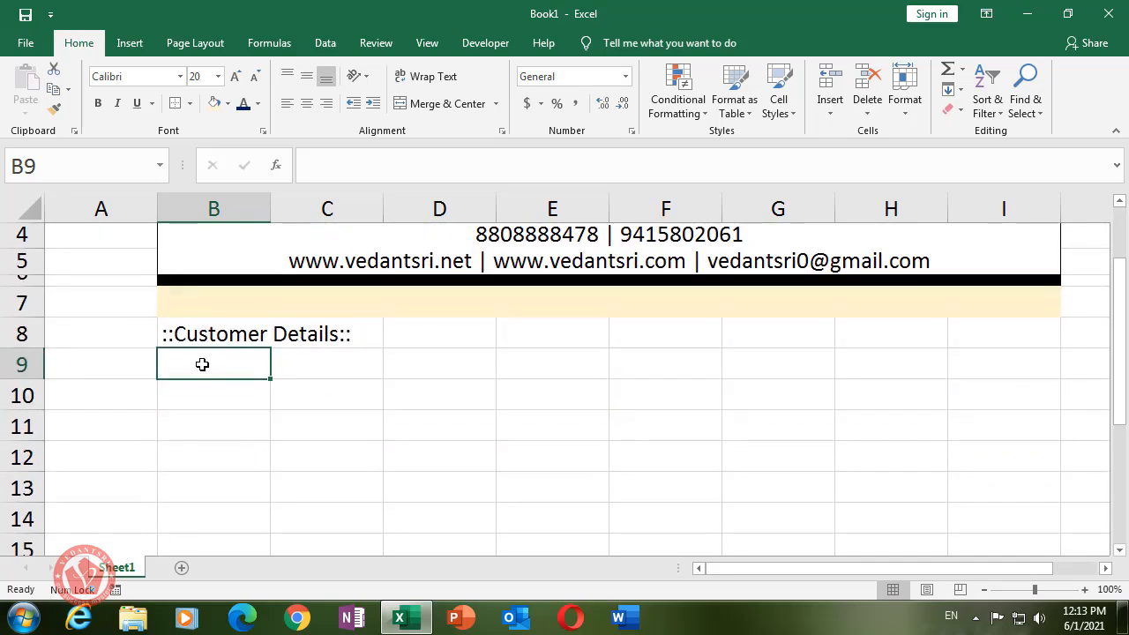
{"action": "left_click_drag", "start_coordinate": [202, 364], "coordinate": [294, 371]}
- Enter the labels Name -, Address -, State - and GST - down B10:B13
{"action": "left_click", "coordinate": [217, 392]}
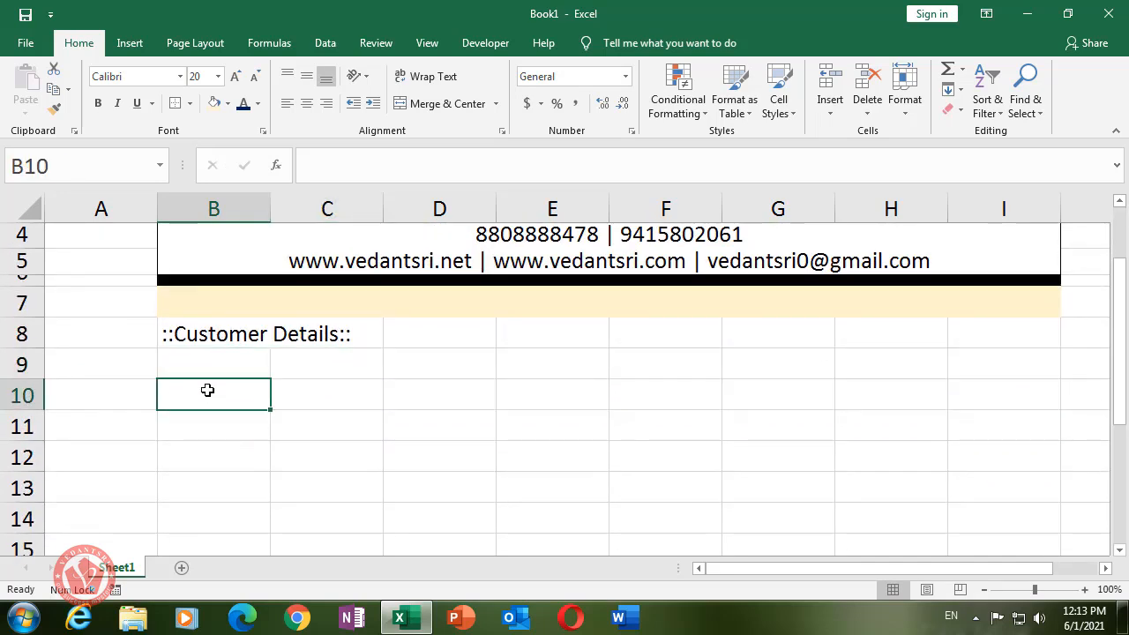
{"action": "type", "text": "Name -"}
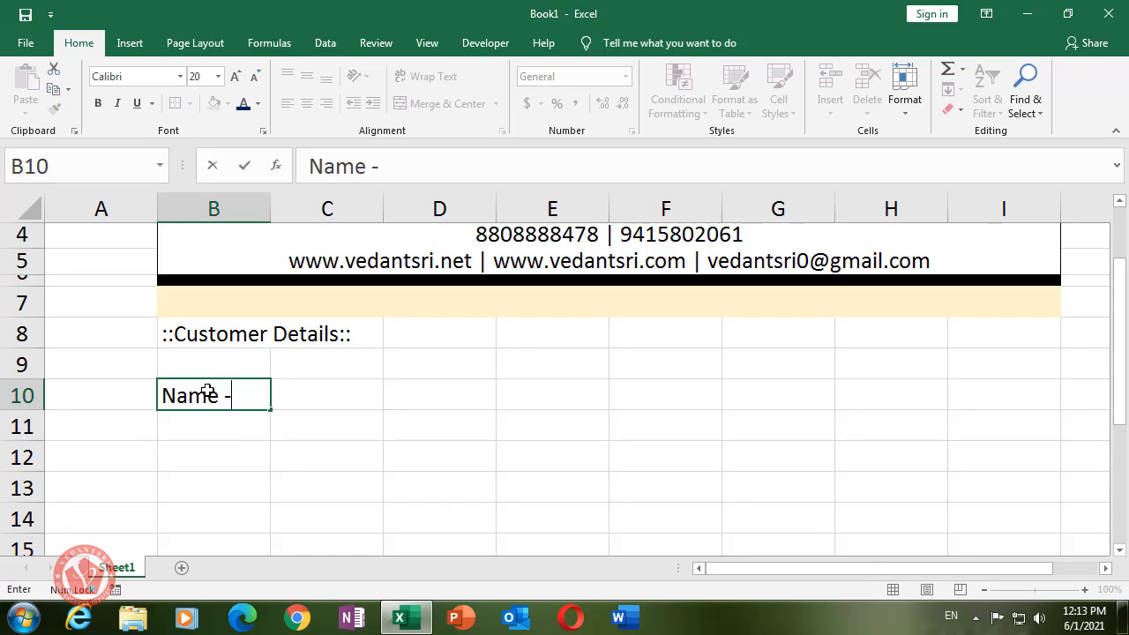
{"action": "key", "text": "Return"}
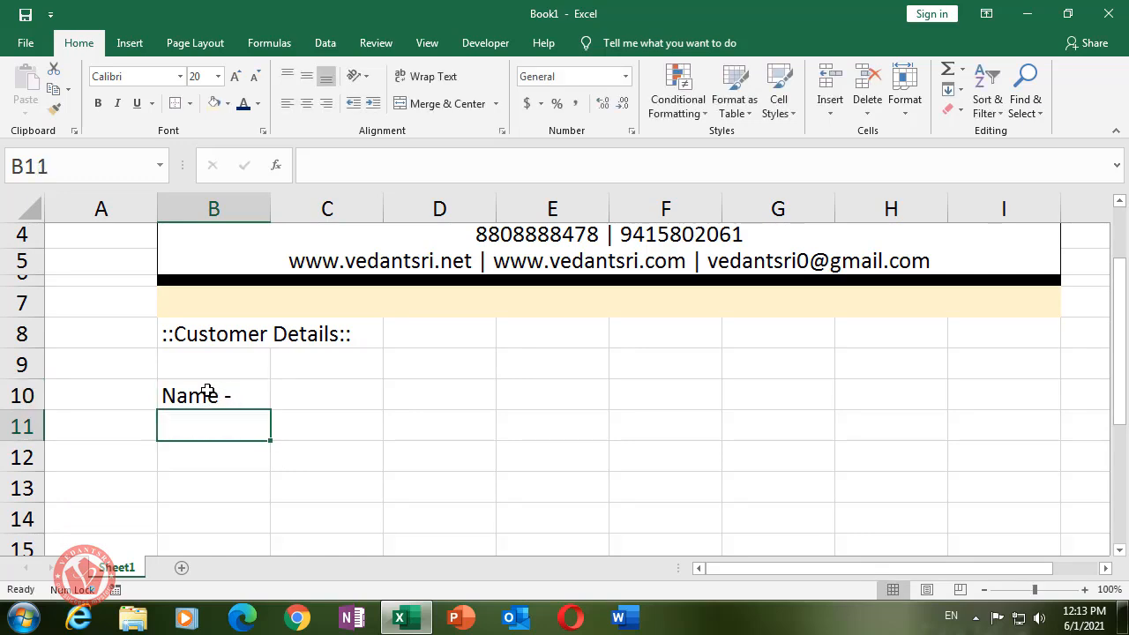
{"action": "type", "text": "Address -"}
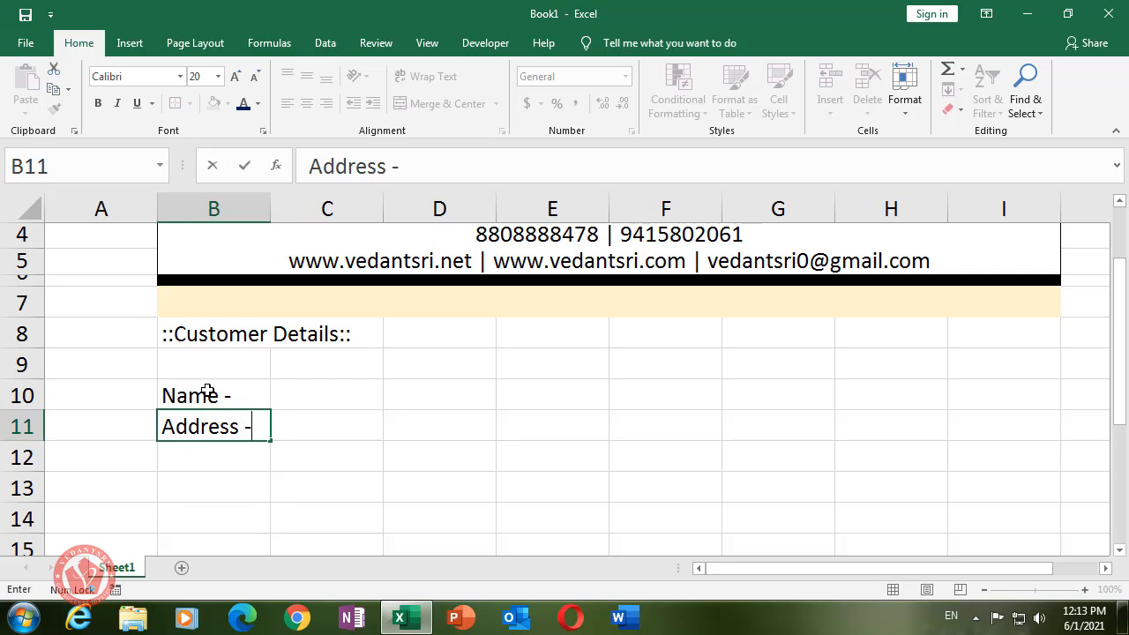
{"action": "key", "text": "Return"}
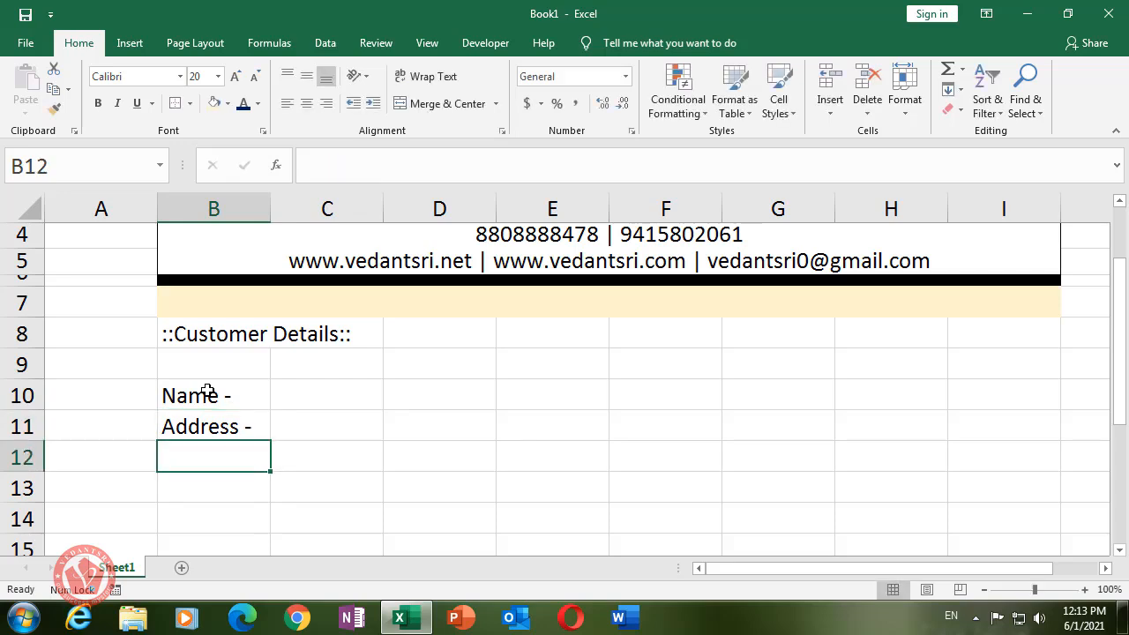
{"action": "type", "text": "State"}
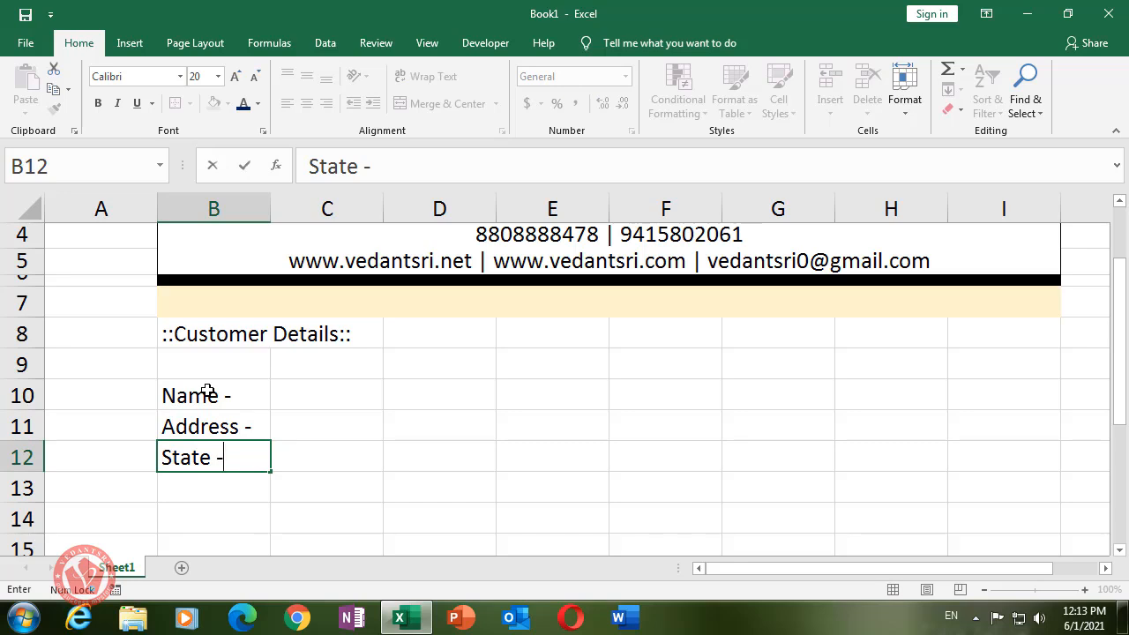
{"action": "type", "text": "-"}
{"action": "key", "text": "Return"}
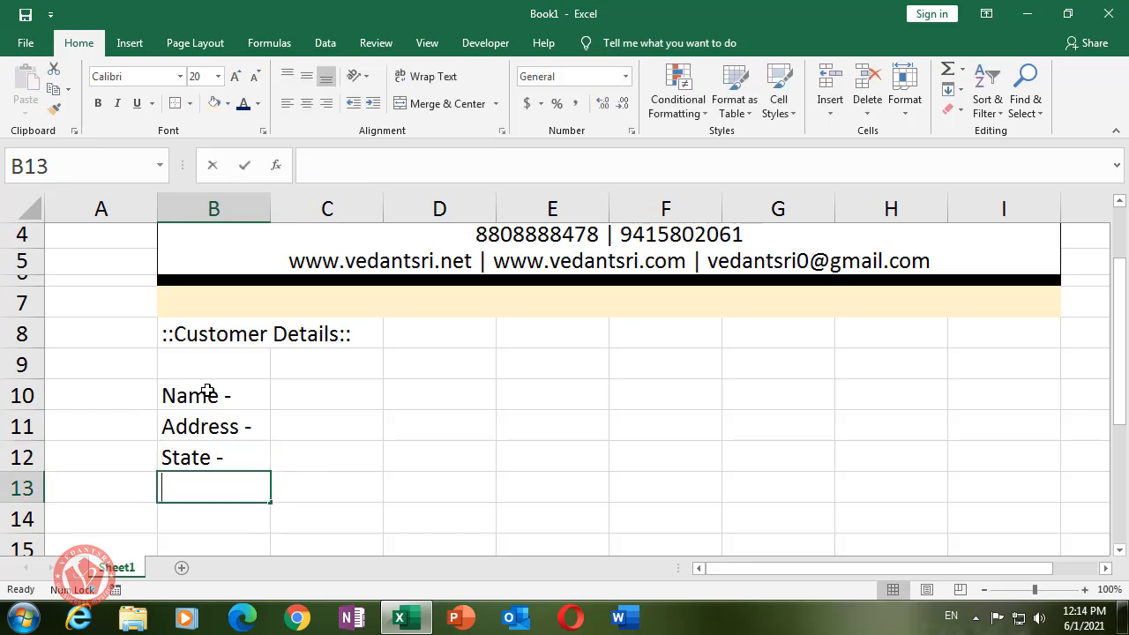
{"action": "type", "text": "GST -"}
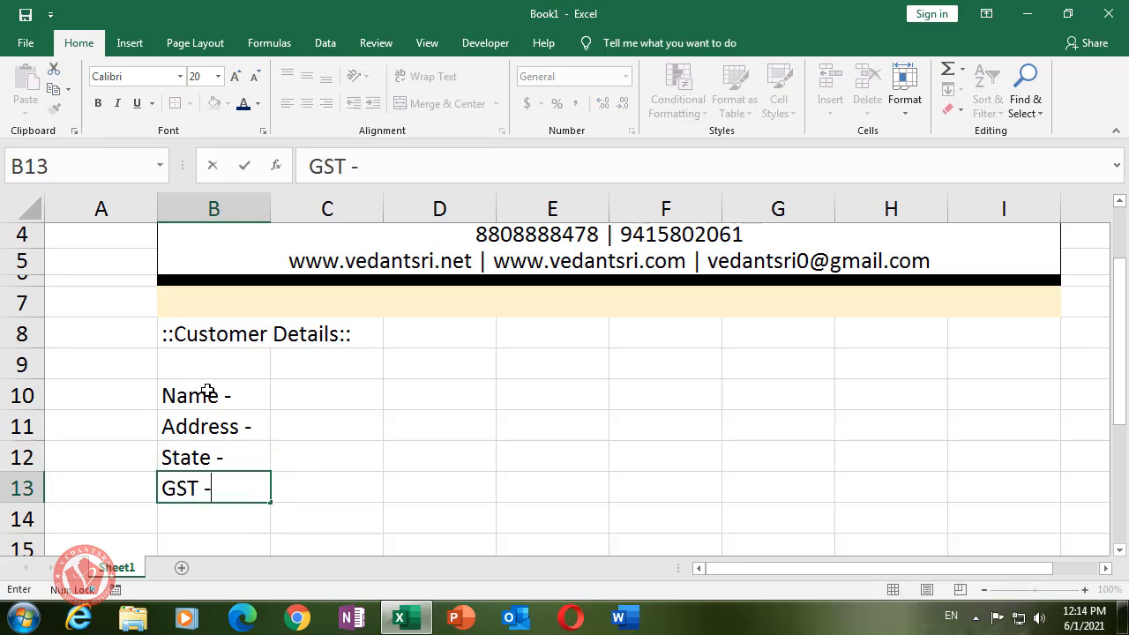
{"action": "key", "text": "Return"}
{"action": "key", "text": "Up"}
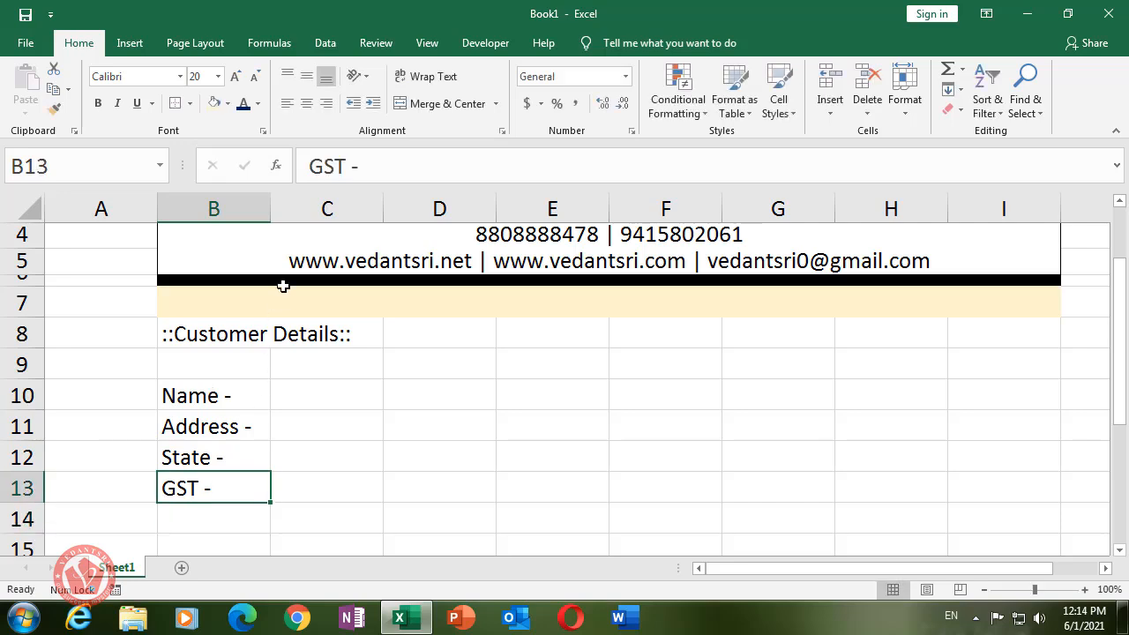
- Put a thin outside border around the Customer Details block B8:E13
{"action": "left_click_drag", "start_coordinate": [202, 395], "coordinate": [324, 482]}
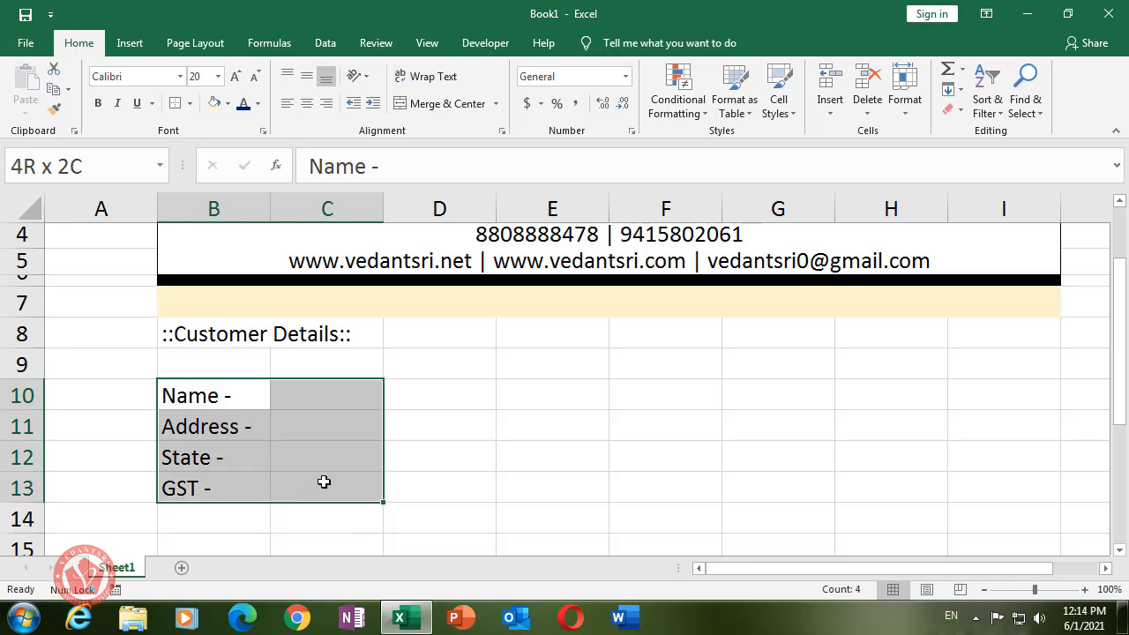
{"action": "left_click", "coordinate": [281, 415]}
{"action": "left_click_drag", "start_coordinate": [235, 397], "coordinate": [336, 433]}
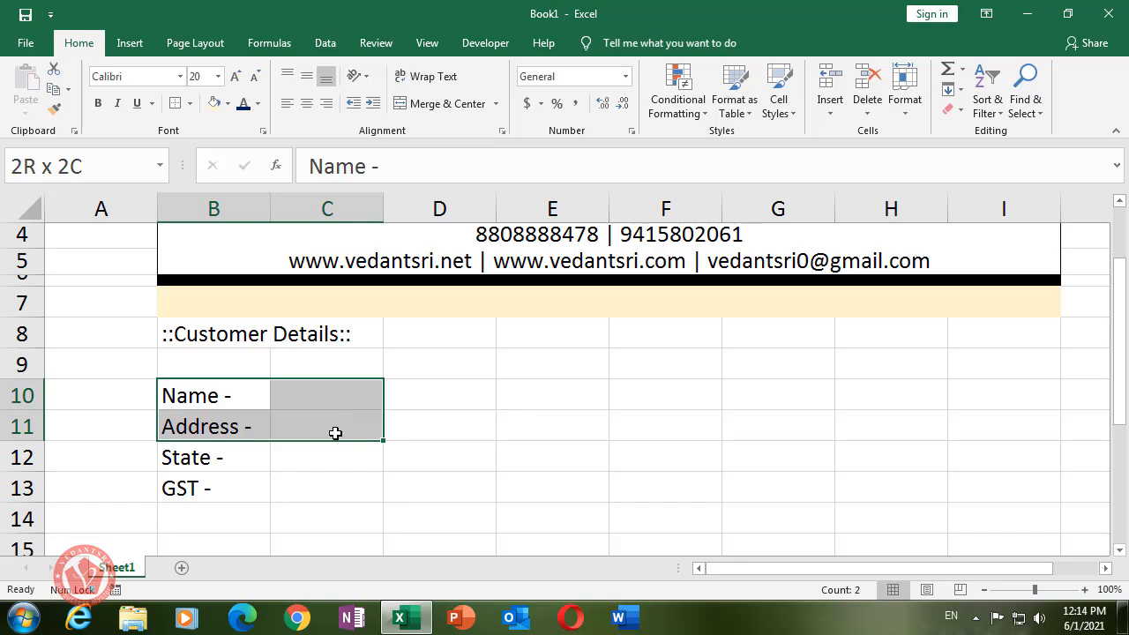
{"action": "left_click", "coordinate": [335, 433]}
{"action": "left_click_drag", "start_coordinate": [218, 403], "coordinate": [236, 501]}
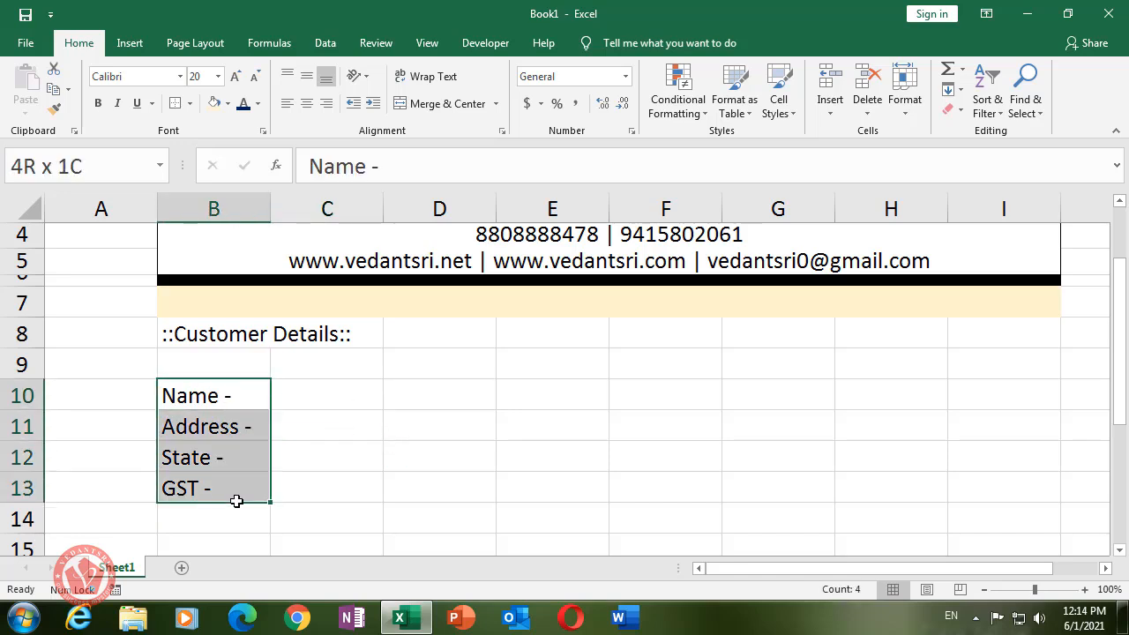
{"action": "left_click_drag", "start_coordinate": [236, 501], "coordinate": [234, 499]}
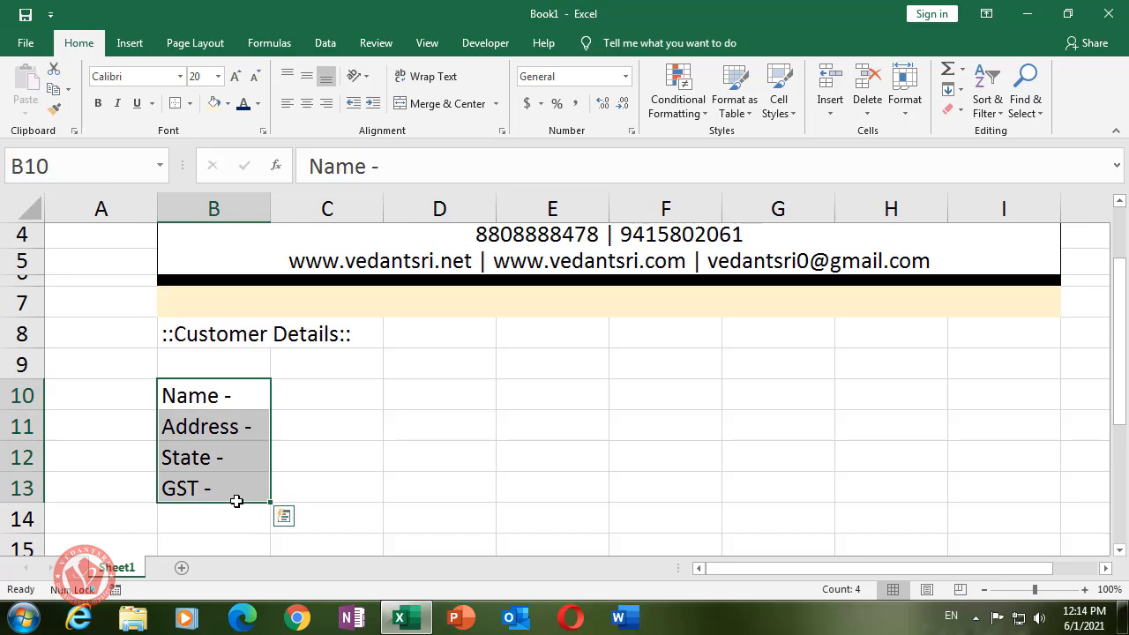
{"action": "left_click", "coordinate": [238, 434]}
{"action": "left_click", "coordinate": [246, 487]}
{"action": "left_click", "coordinate": [231, 399]}
{"action": "left_click_drag", "start_coordinate": [330, 396], "coordinate": [544, 400]}
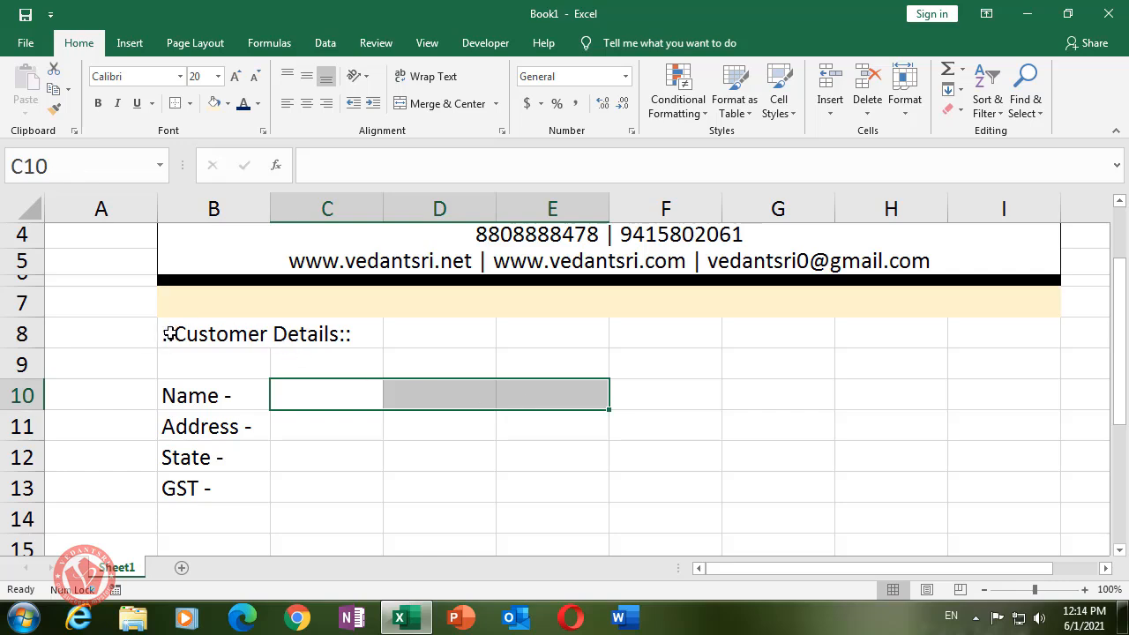
{"action": "left_click_drag", "start_coordinate": [170, 333], "coordinate": [569, 488]}
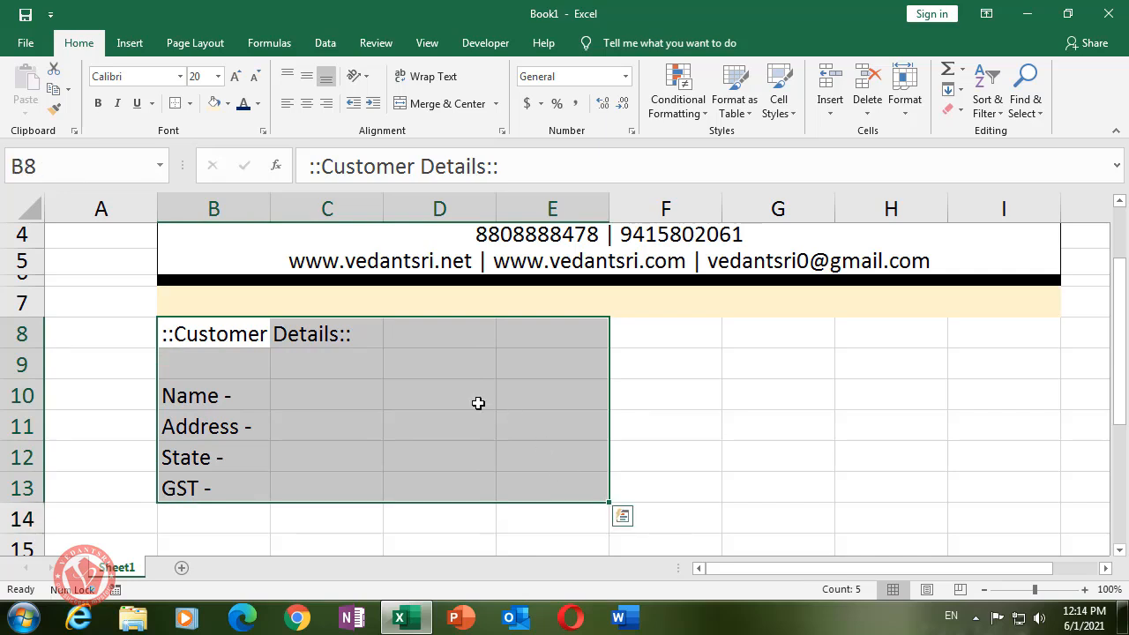
{"action": "left_click", "coordinate": [189, 104]}
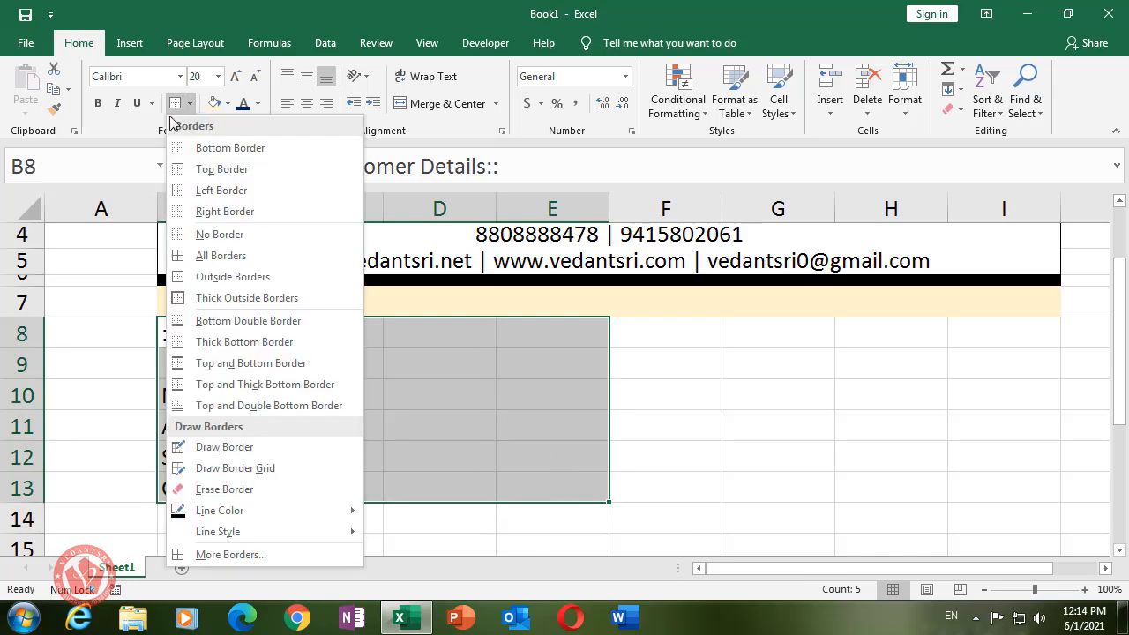
{"action": "left_click", "coordinate": [227, 277]}
{"action": "left_click", "coordinate": [889, 517]}
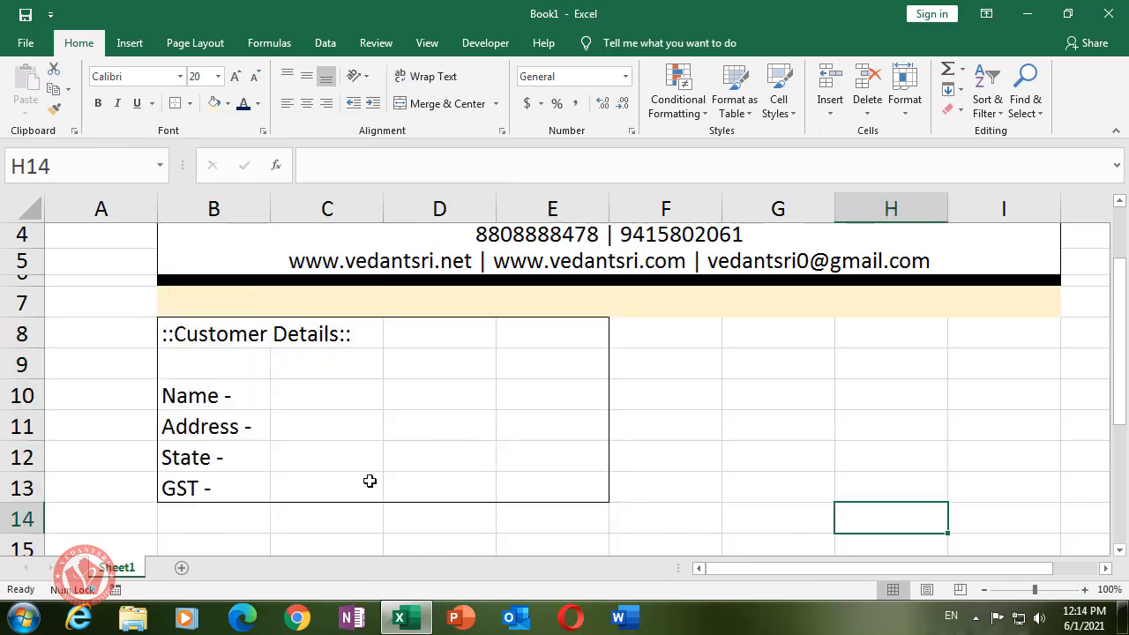
{"action": "left_click_drag", "start_coordinate": [333, 396], "coordinate": [556, 498]}
- Merge C10:E13 across so each label row gets one wide value cell
{"action": "left_click", "coordinate": [432, 450]}
{"action": "left_click", "coordinate": [209, 397]}
{"action": "left_click_drag", "start_coordinate": [297, 396], "coordinate": [553, 397]}
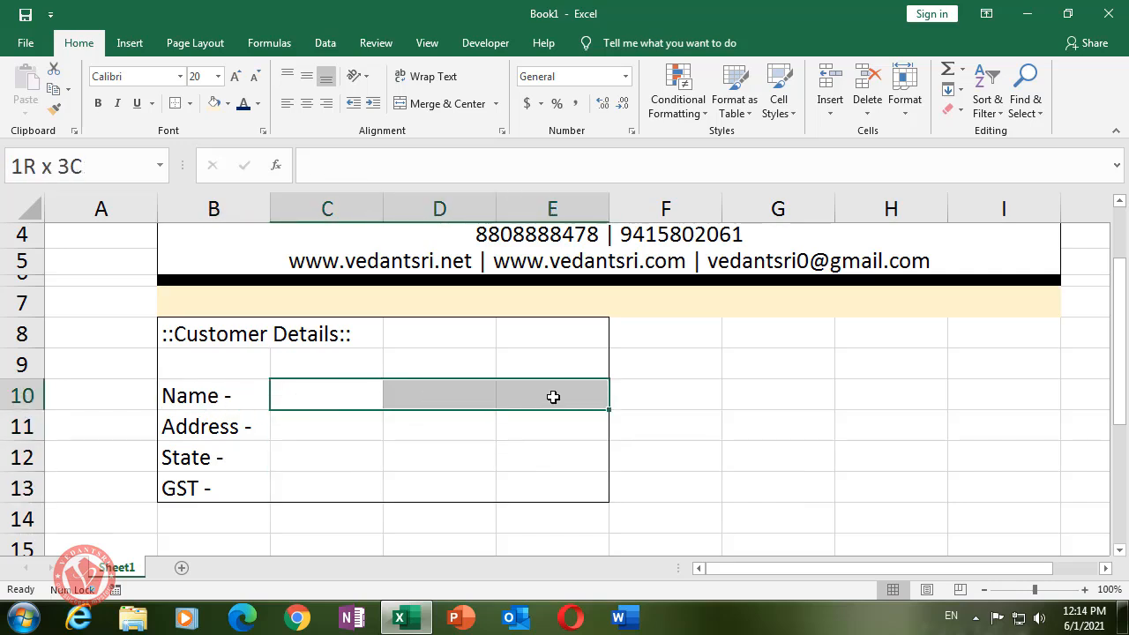
{"action": "left_click", "coordinate": [173, 426]}
{"action": "left_click_drag", "start_coordinate": [300, 426], "coordinate": [535, 426]}
{"action": "left_click_drag", "start_coordinate": [338, 459], "coordinate": [530, 460]}
{"action": "left_click", "coordinate": [529, 484]}
{"action": "left_click_drag", "start_coordinate": [319, 387], "coordinate": [557, 483]}
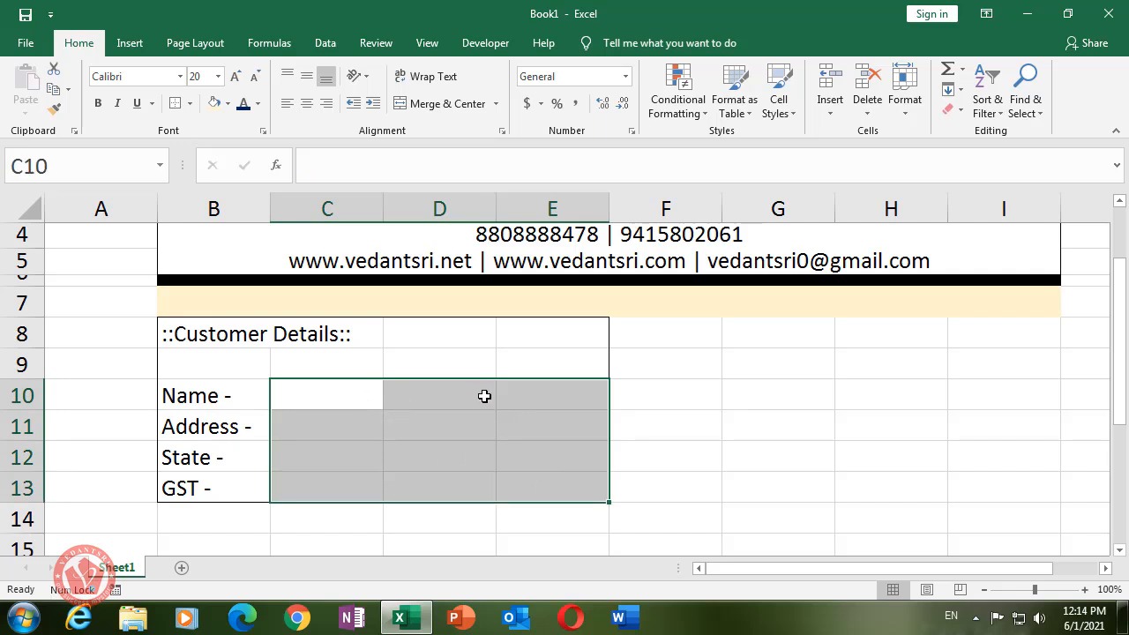
{"action": "left_click", "coordinate": [496, 104]}
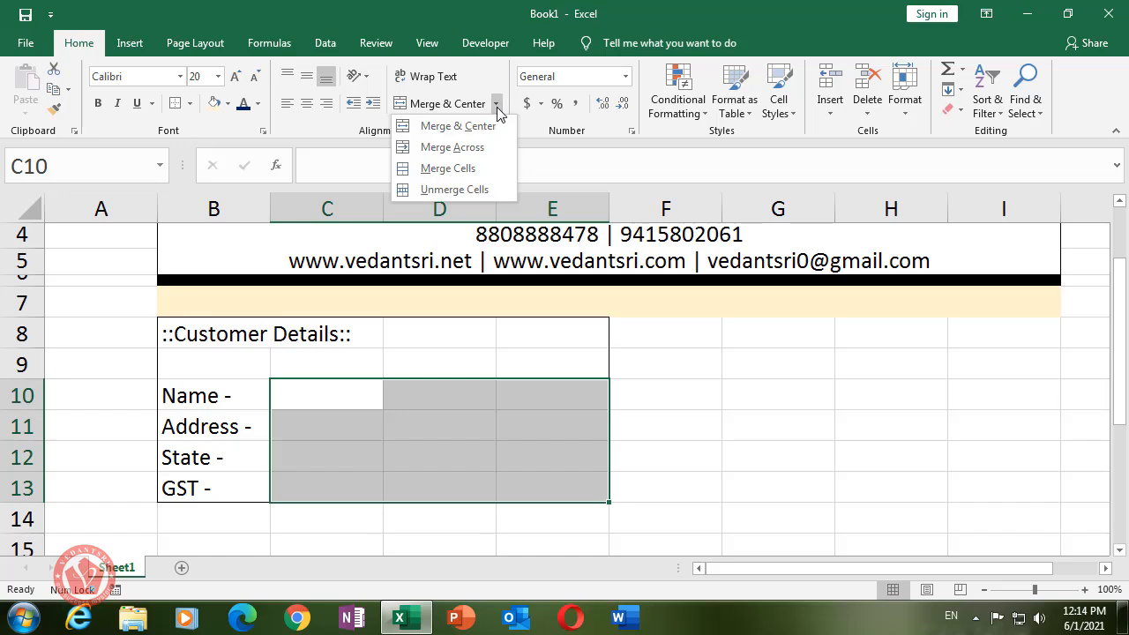
{"action": "left_click", "coordinate": [483, 156]}
- Click through the Name to GST value cells to confirm each row merged
{"action": "left_click", "coordinate": [457, 416]}
{"action": "left_click", "coordinate": [449, 391]}
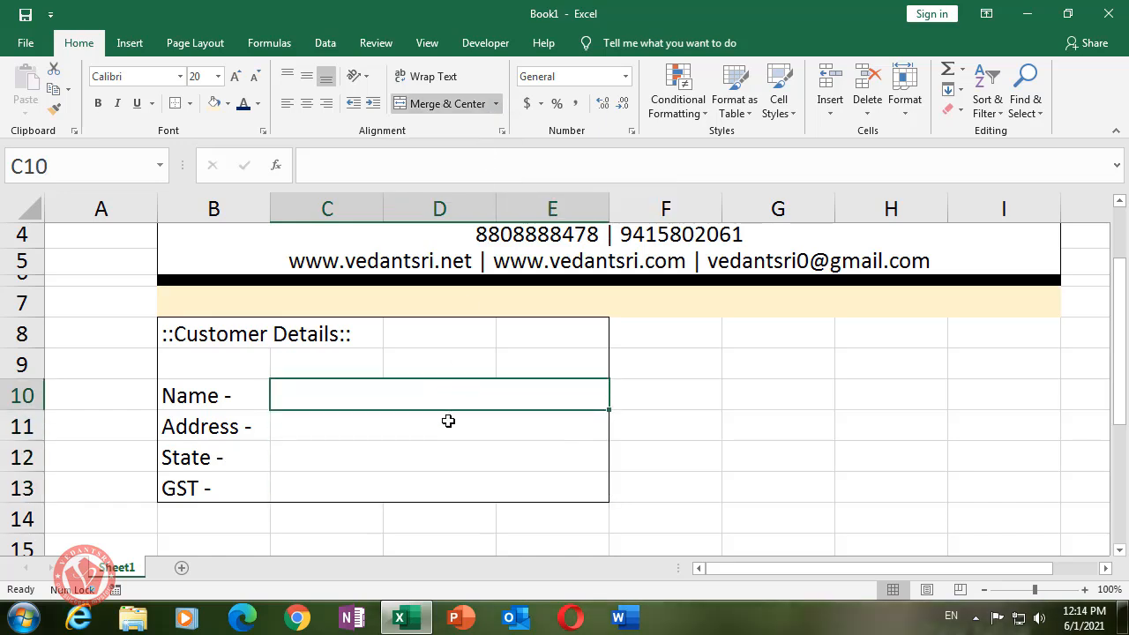
{"action": "left_click", "coordinate": [448, 424]}
{"action": "left_click", "coordinate": [452, 454]}
{"action": "left_click", "coordinate": [443, 504]}
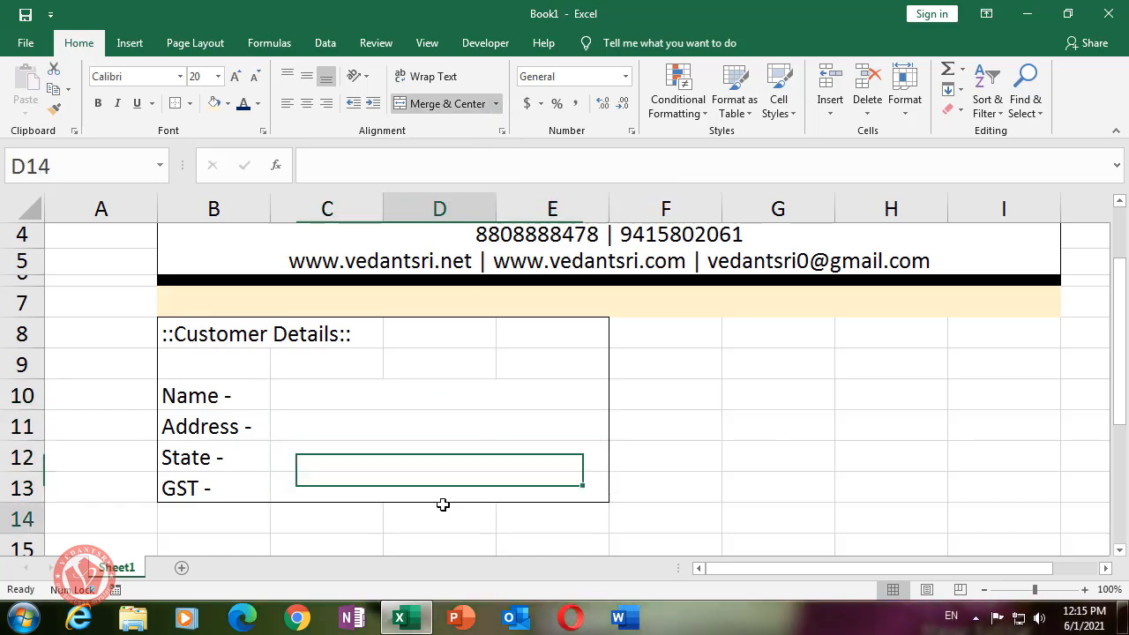
{"action": "left_click", "coordinate": [398, 398]}
{"action": "left_click", "coordinate": [397, 427]}
{"action": "left_click", "coordinate": [398, 458]}
{"action": "left_click", "coordinate": [401, 479]}
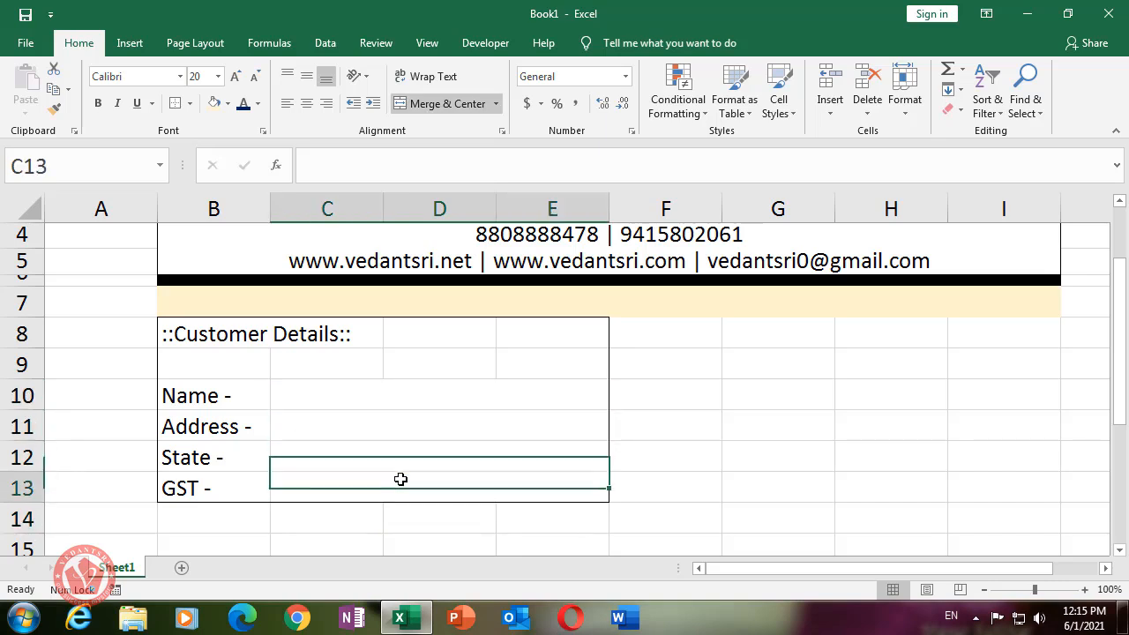
{"action": "left_click", "coordinate": [395, 423]}
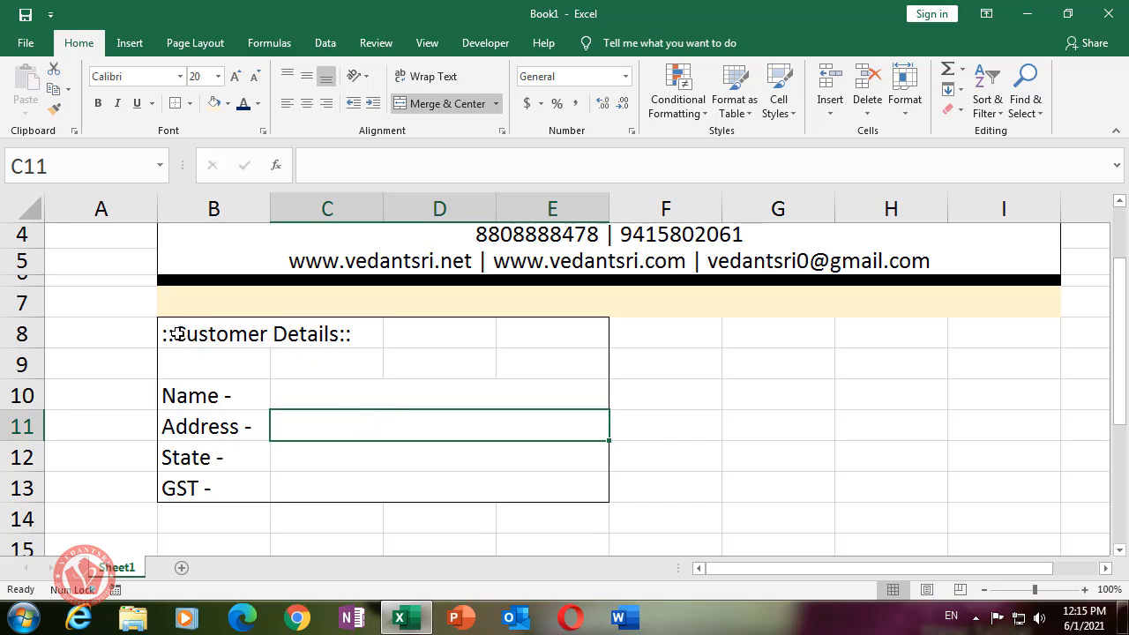
- Merge and centre the heading across B8:E8 and raise row 8 to height 33
{"action": "left_click_drag", "start_coordinate": [168, 332], "coordinate": [554, 329]}
{"action": "left_click", "coordinate": [495, 105]}
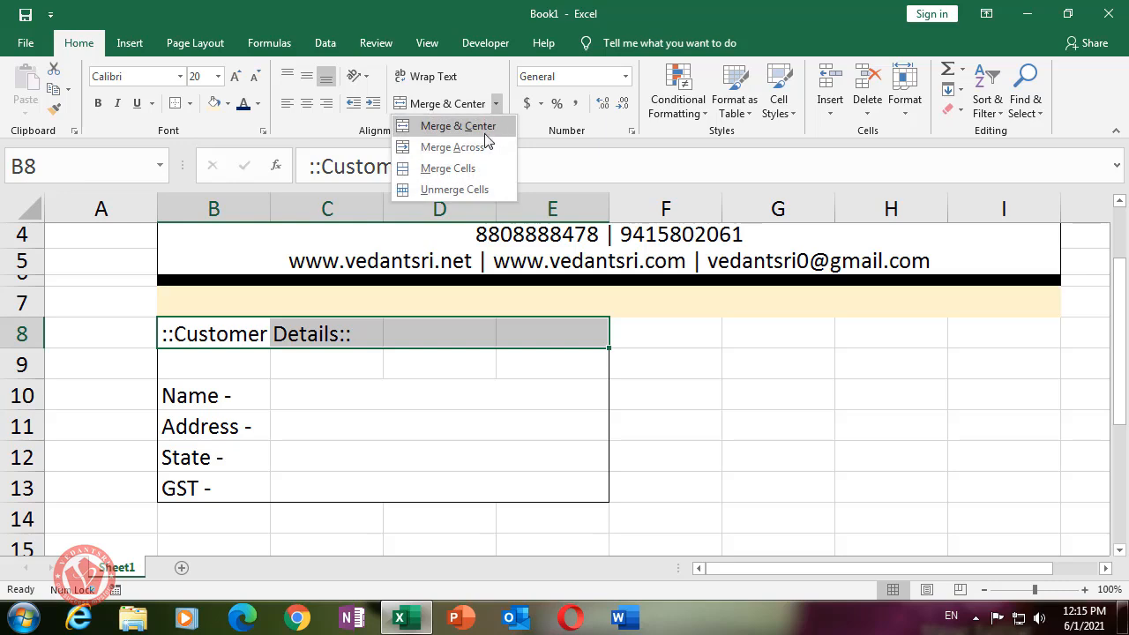
{"action": "left_click", "coordinate": [485, 122]}
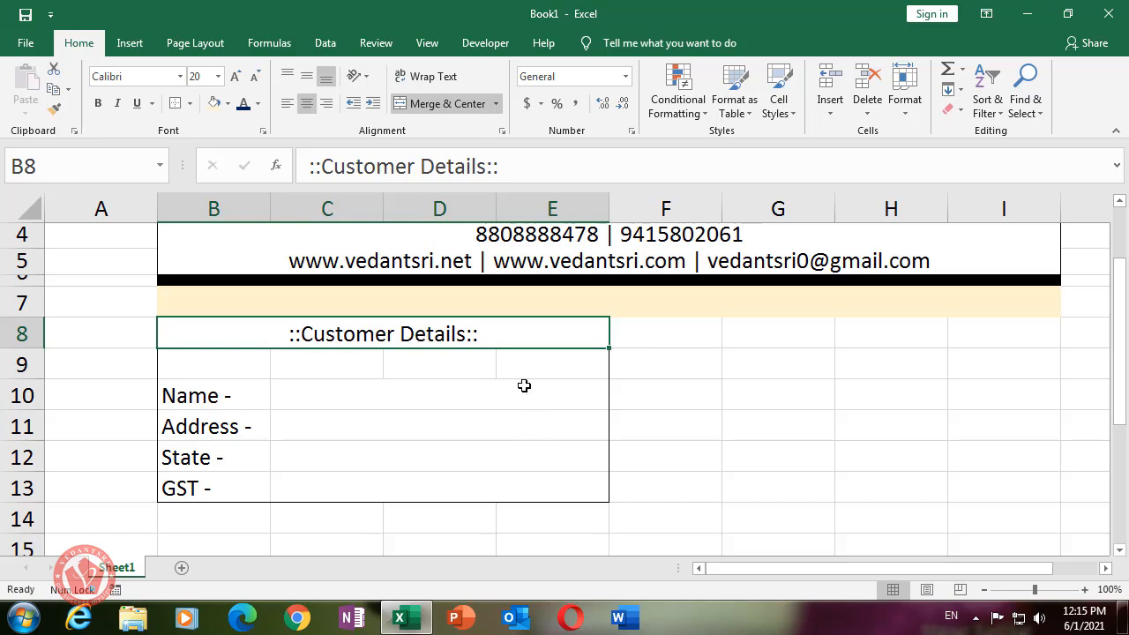
{"action": "left_click_drag", "start_coordinate": [22, 348], "coordinate": [25, 356]}
- Fill the Customer Details heading cell light gray
{"action": "left_click", "coordinate": [332, 411]}
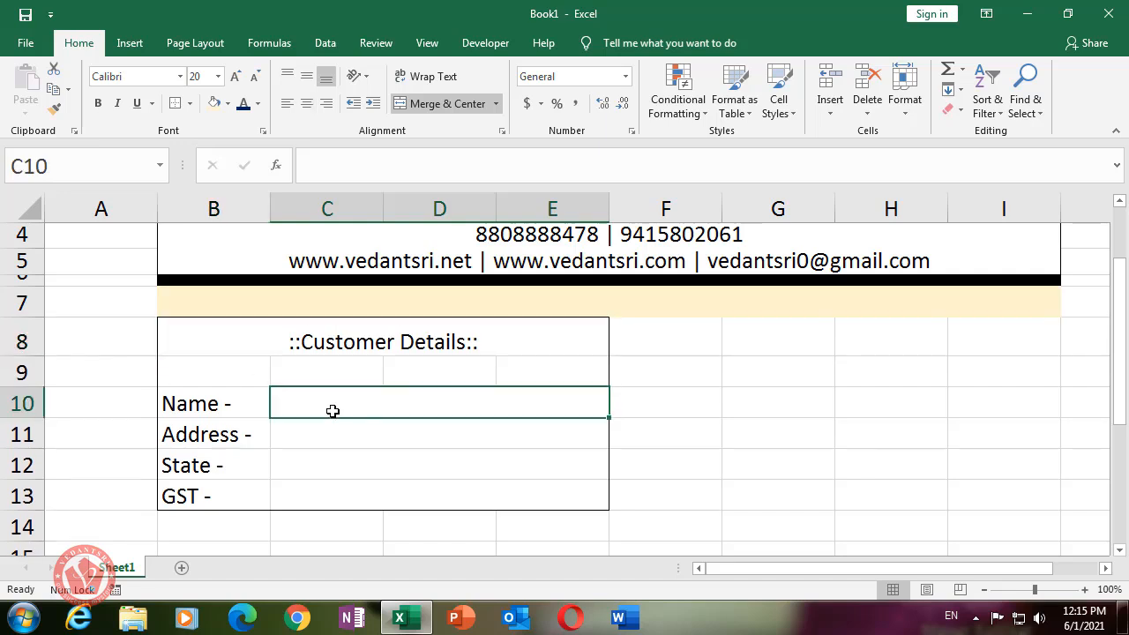
{"action": "left_click", "coordinate": [167, 344]}
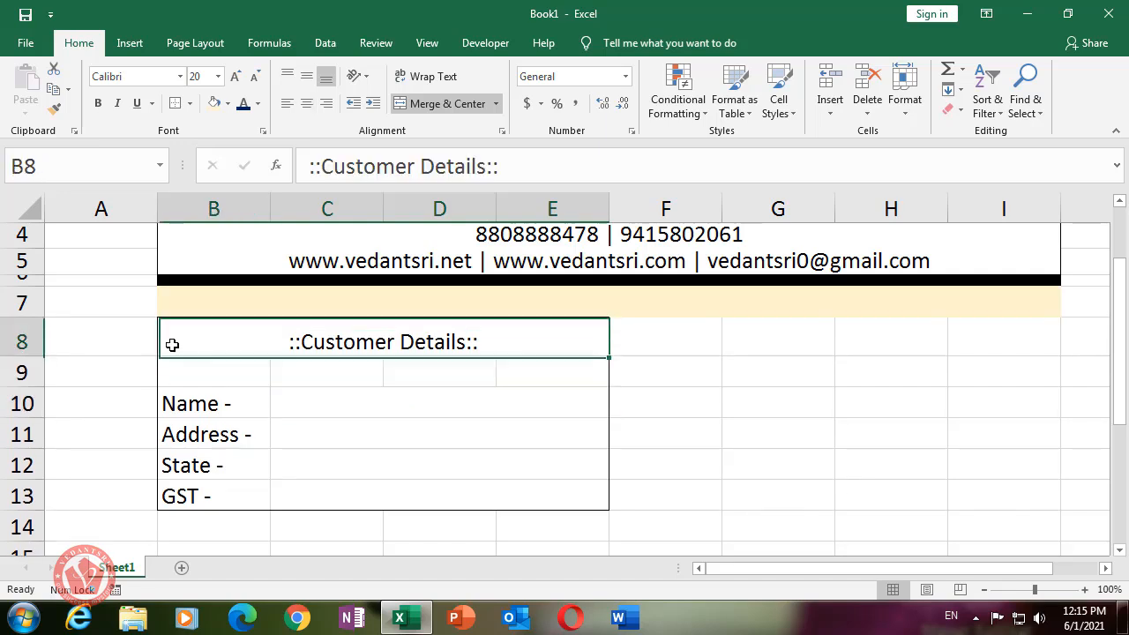
{"action": "left_click", "coordinate": [228, 104]}
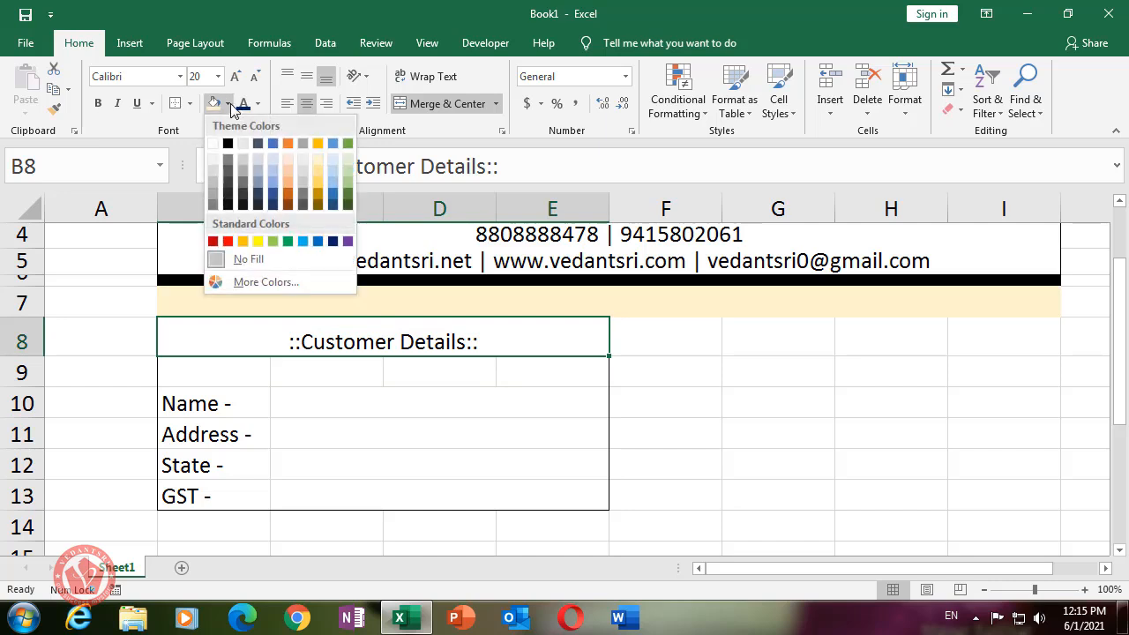
{"action": "left_click", "coordinate": [243, 148]}
{"action": "left_click", "coordinate": [304, 375]}
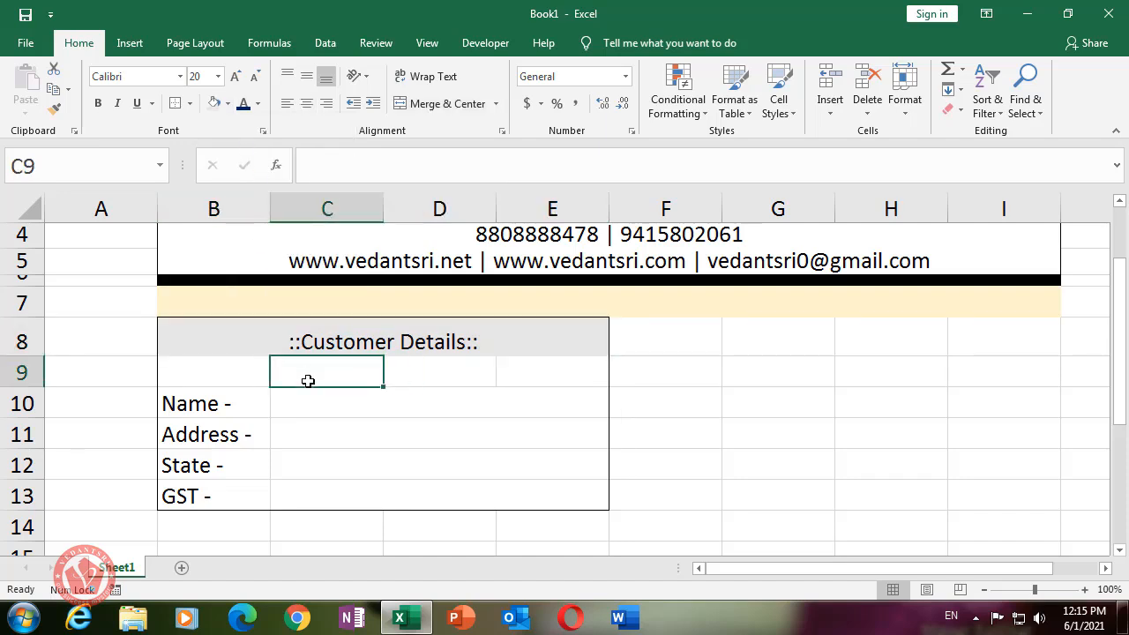
- Fill the details rows B9:E13 white
{"action": "left_click", "coordinate": [374, 409]}
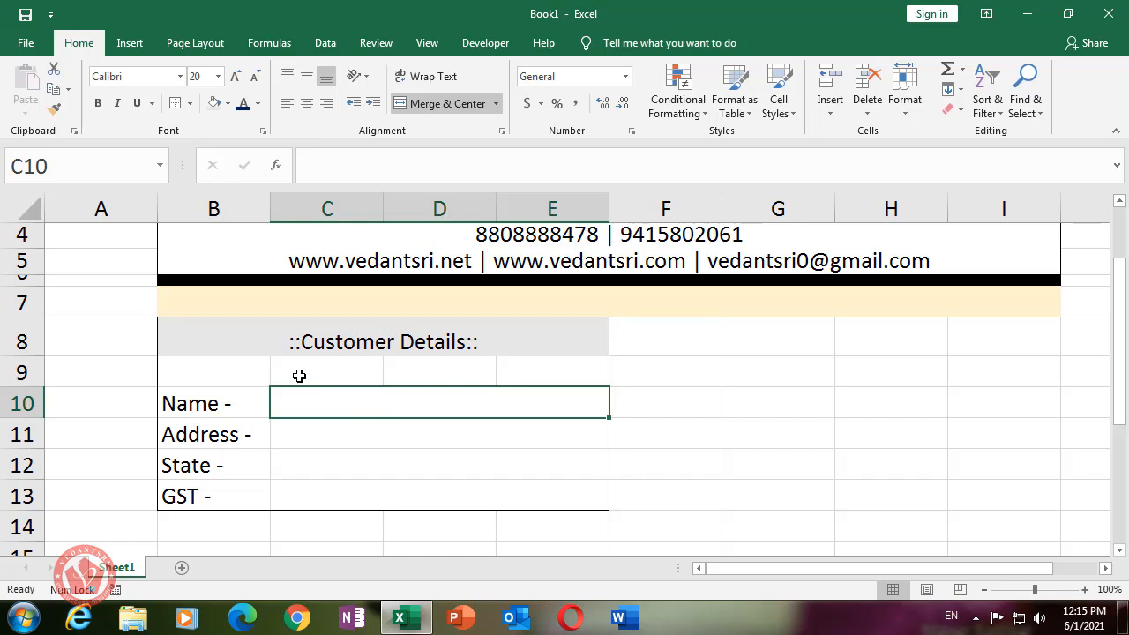
{"action": "left_click", "coordinate": [229, 339]}
{"action": "left_click", "coordinate": [212, 369]}
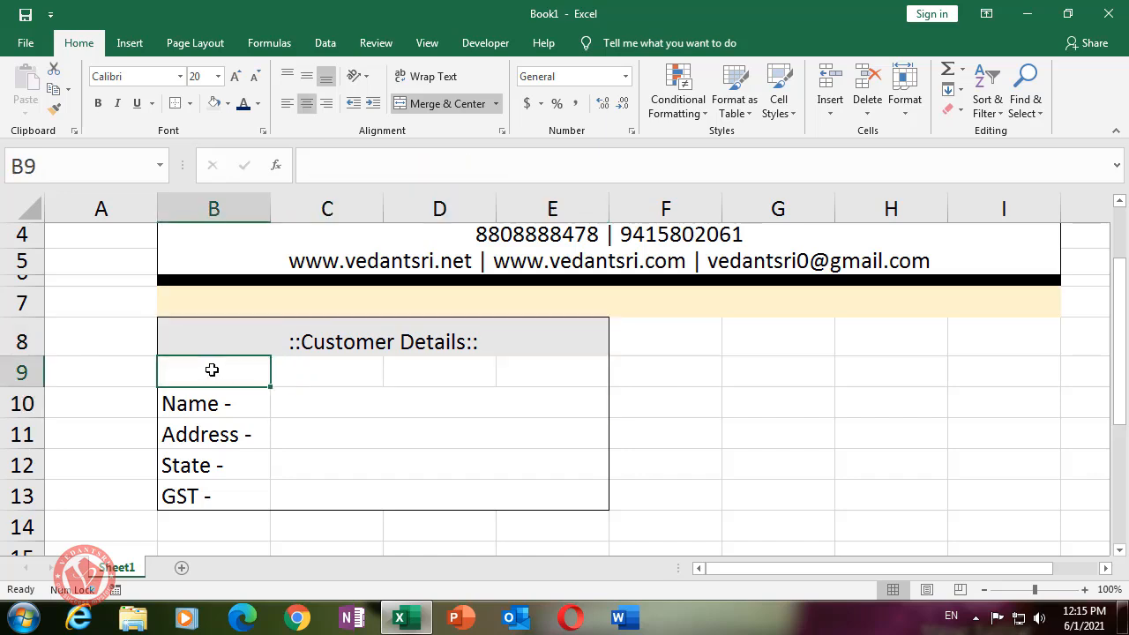
{"action": "left_click_drag", "start_coordinate": [212, 370], "coordinate": [415, 489]}
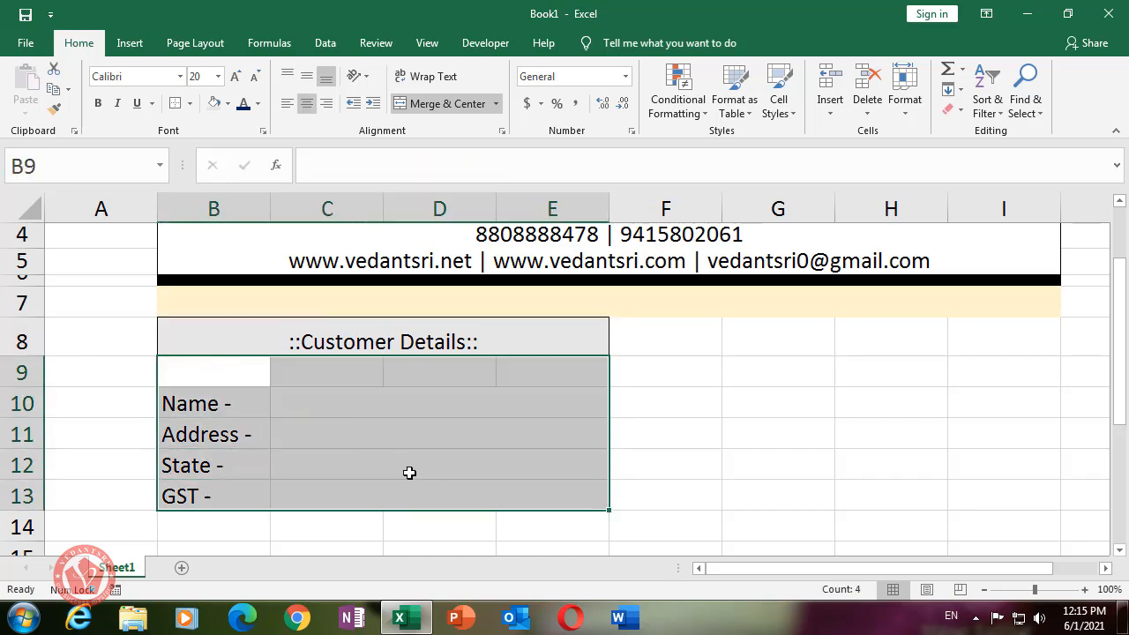
{"action": "left_click", "coordinate": [228, 104]}
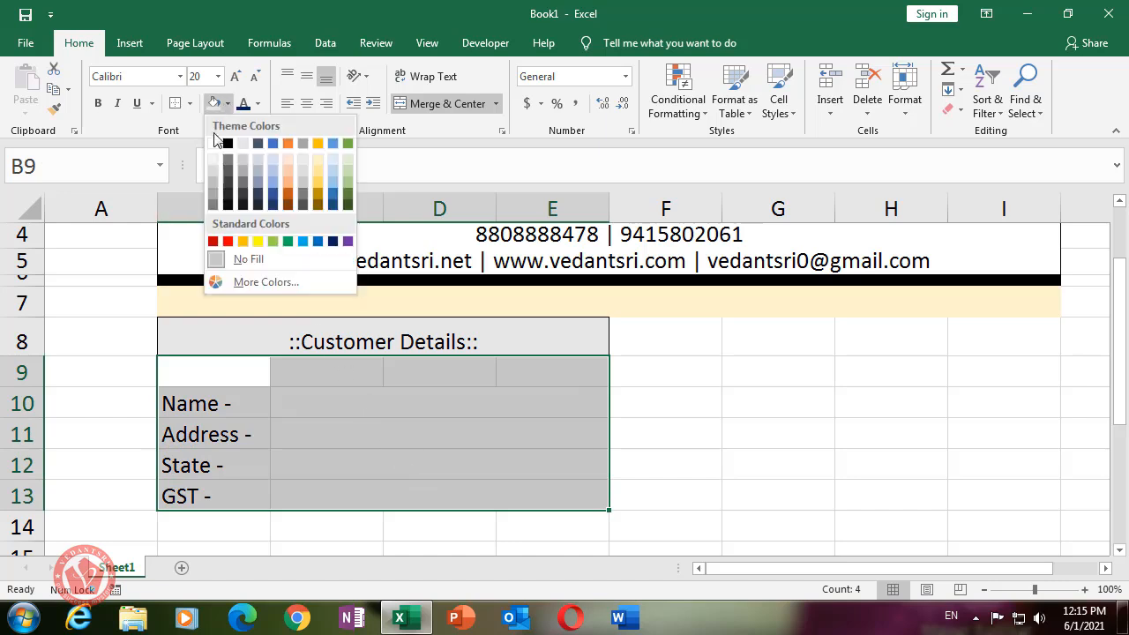
{"action": "left_click", "coordinate": [215, 145]}
{"action": "left_click", "coordinate": [340, 382]}
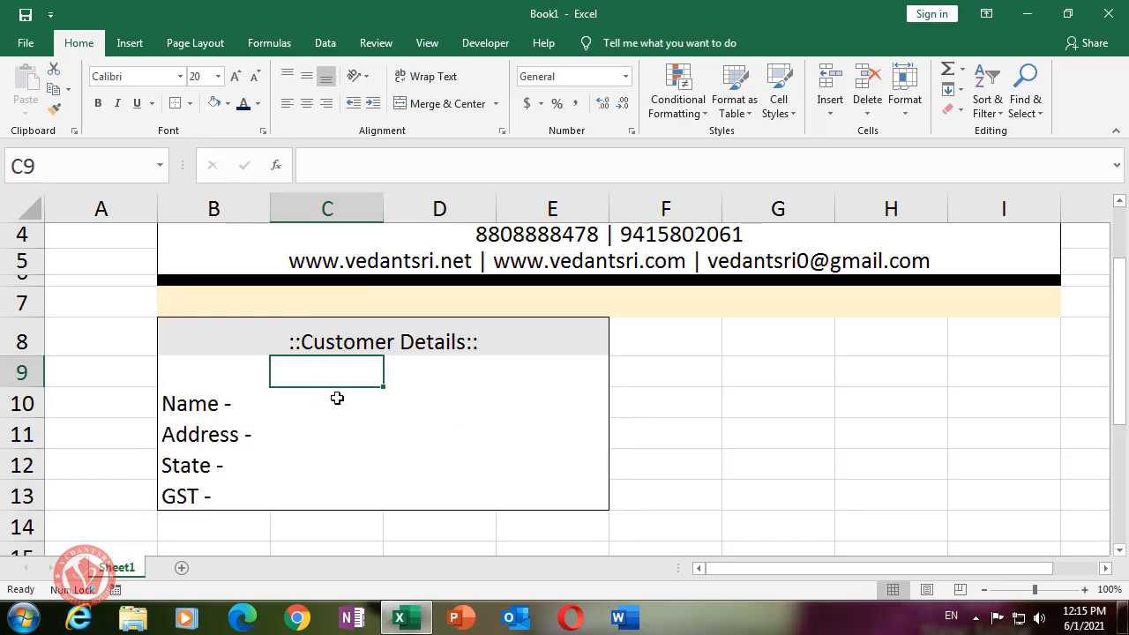
{"action": "left_click_drag", "start_coordinate": [209, 382], "coordinate": [549, 382]}
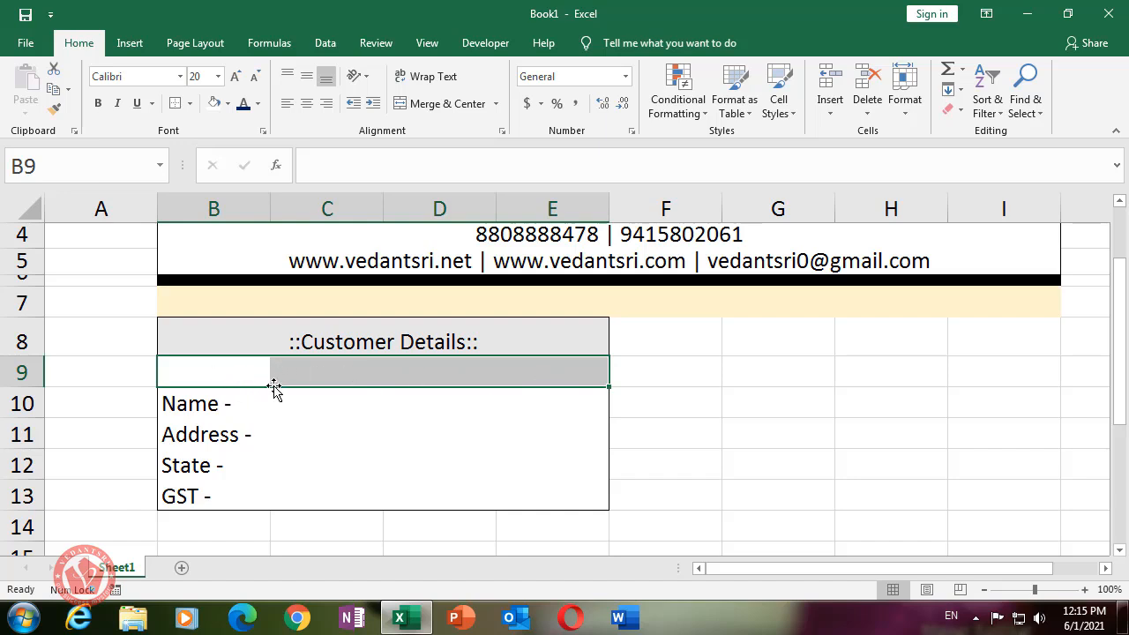
- Shrink row 9 to a 9.00-high strip and fill B9:E9 light grey
{"action": "left_click_drag", "start_coordinate": [30, 385], "coordinate": [37, 364]}
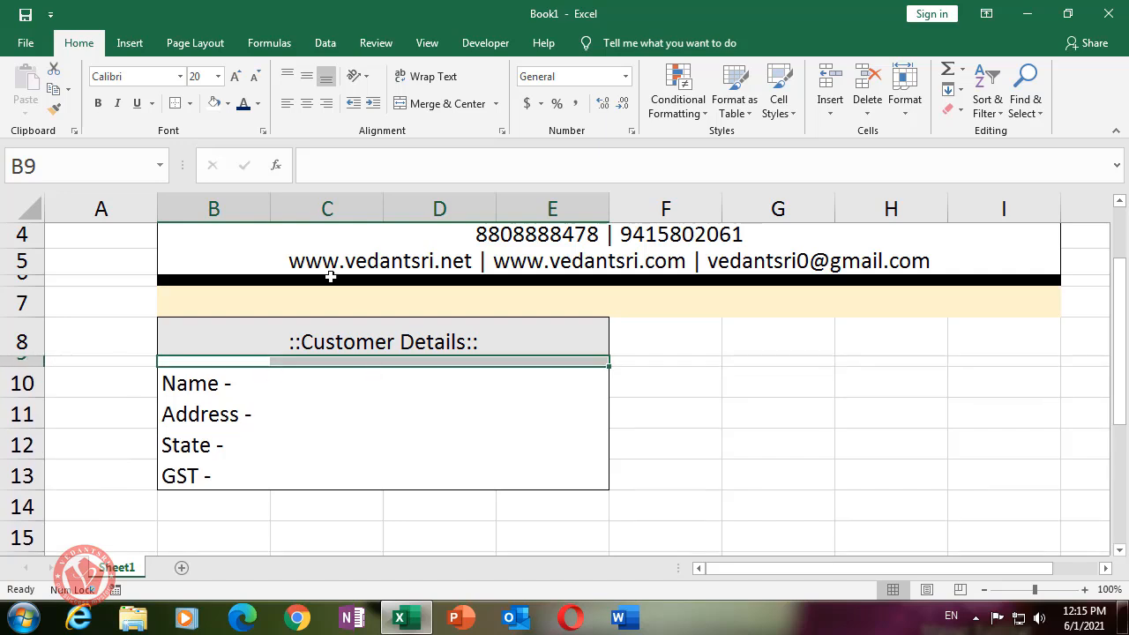
{"action": "left_click", "coordinate": [229, 103]}
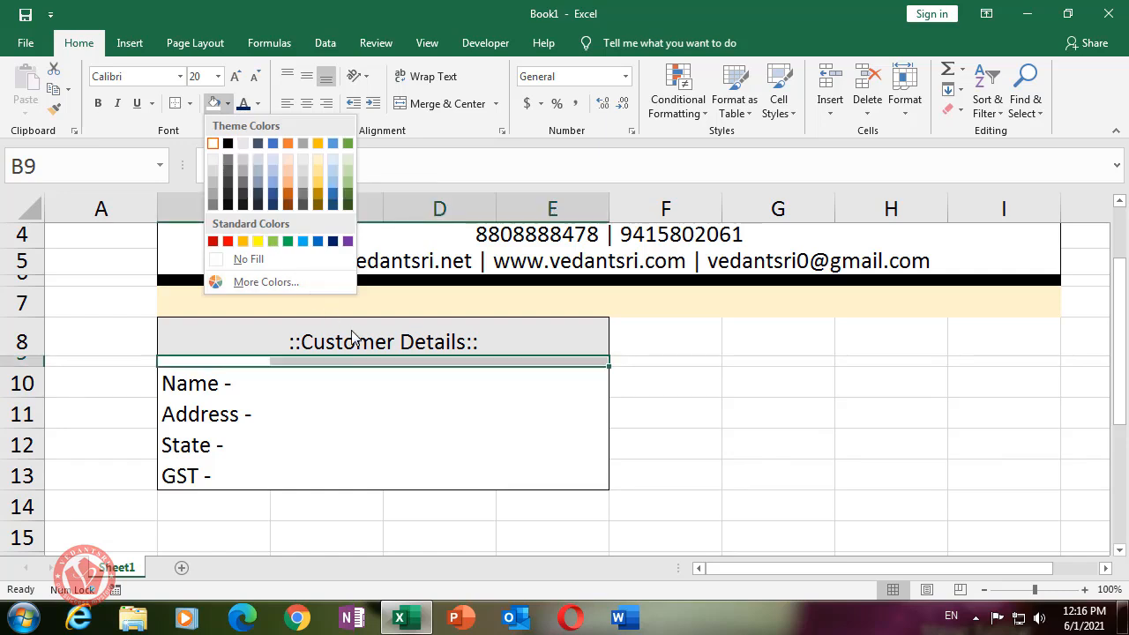
{"action": "left_click", "coordinate": [242, 161]}
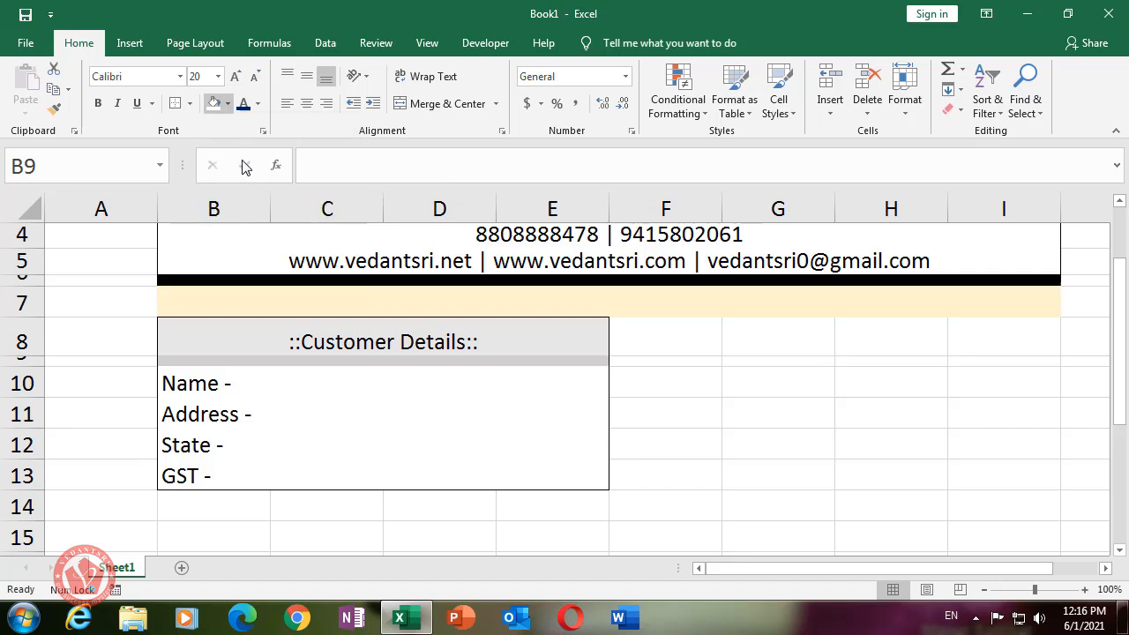
{"action": "left_click", "coordinate": [290, 380]}
{"action": "left_click", "coordinate": [291, 346]}
{"action": "left_click", "coordinate": [353, 424]}
{"action": "left_click", "coordinate": [338, 344]}
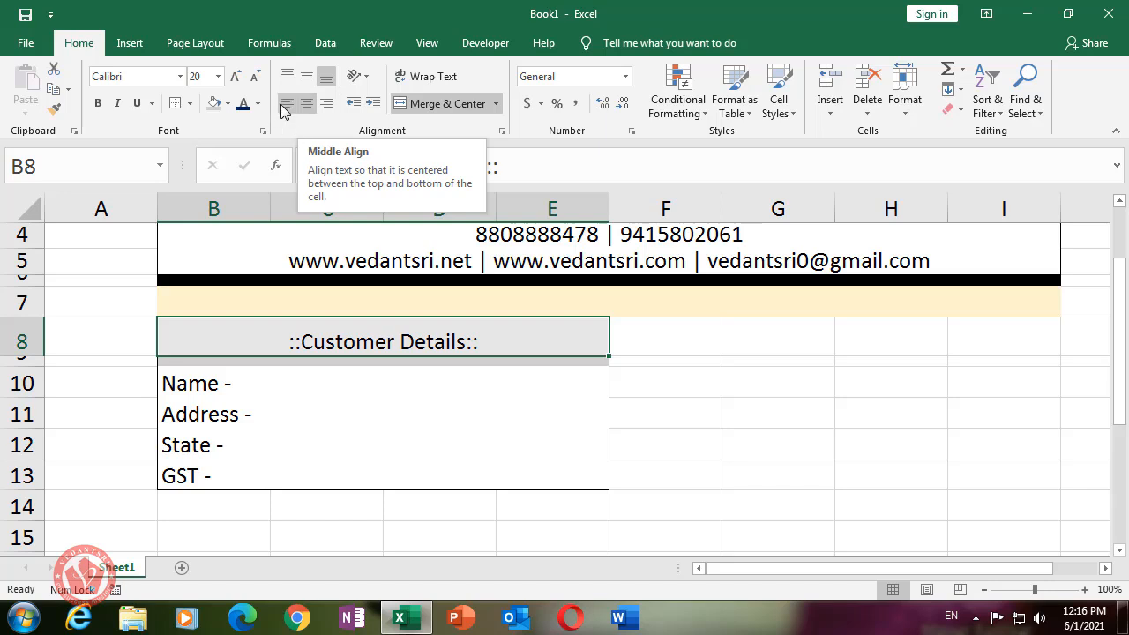
- Middle-align the '::Customer Details::' heading while keeping it horizontally centred
{"action": "left_click", "coordinate": [306, 105]}
{"action": "left_click", "coordinate": [306, 105]}
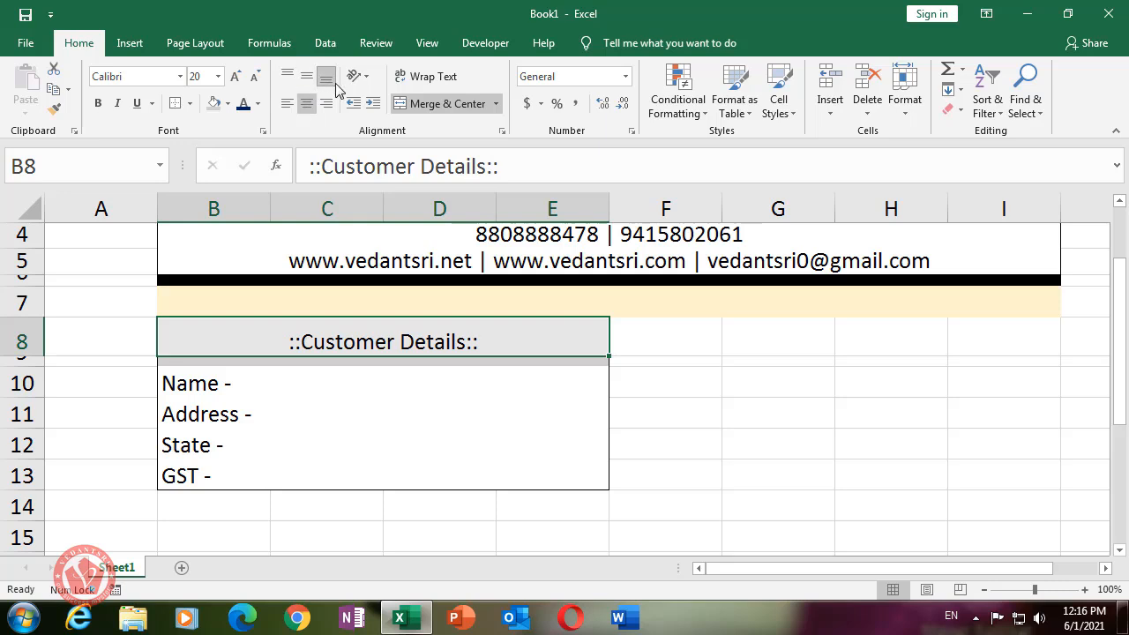
{"action": "left_click", "coordinate": [306, 78]}
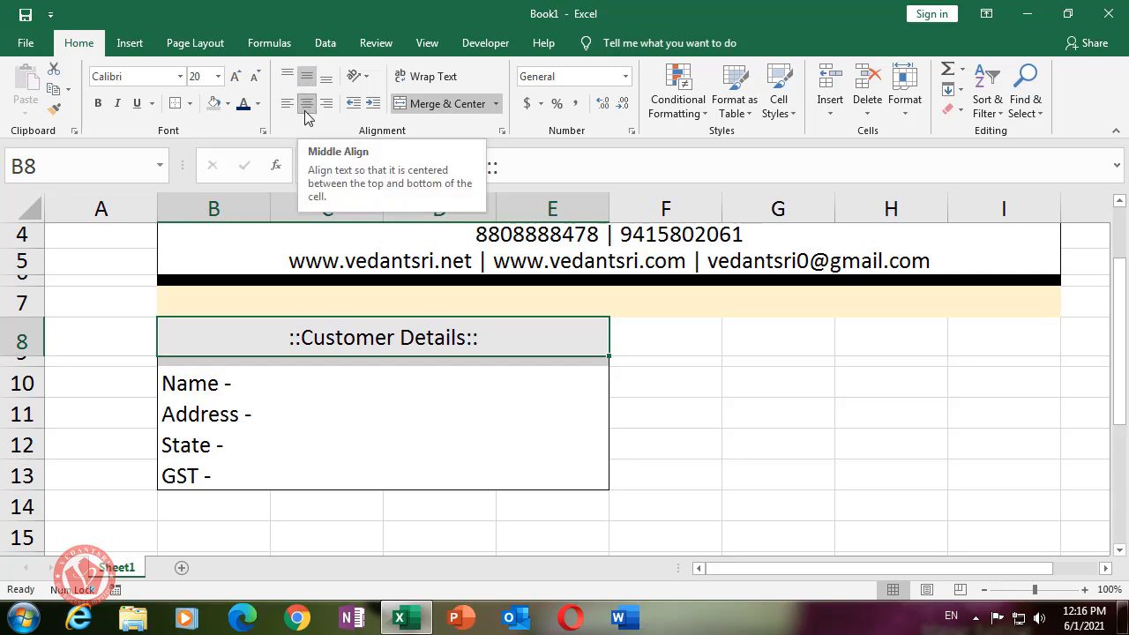
- Draw grid borders across B10:E13 separating each label from its value cell
{"action": "left_click", "coordinate": [388, 404]}
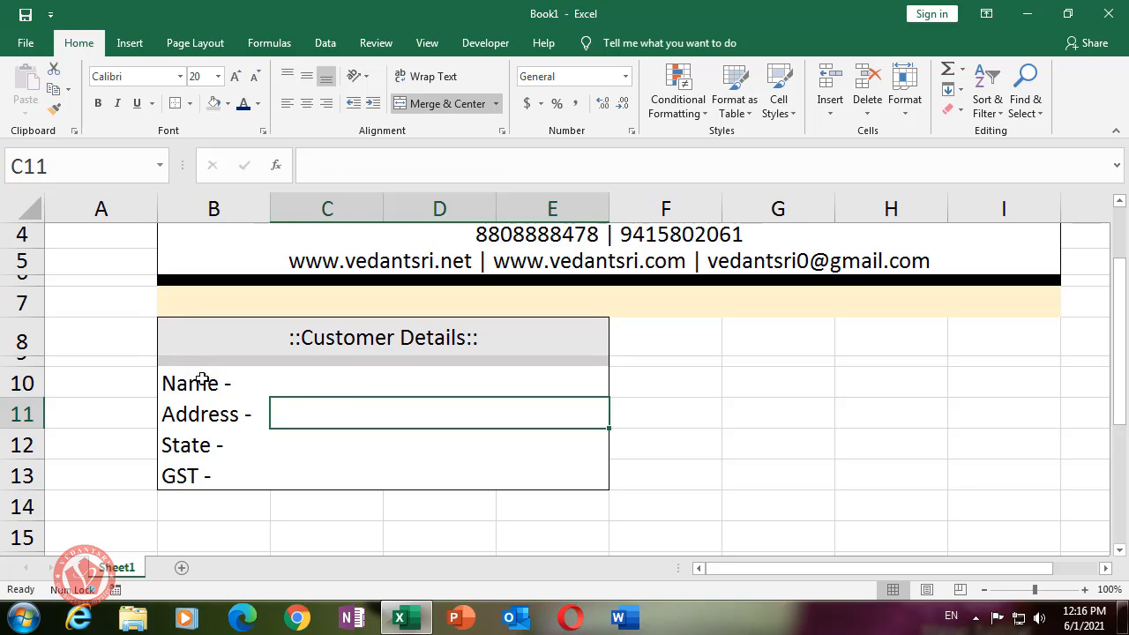
{"action": "left_click_drag", "start_coordinate": [243, 395], "coordinate": [483, 481]}
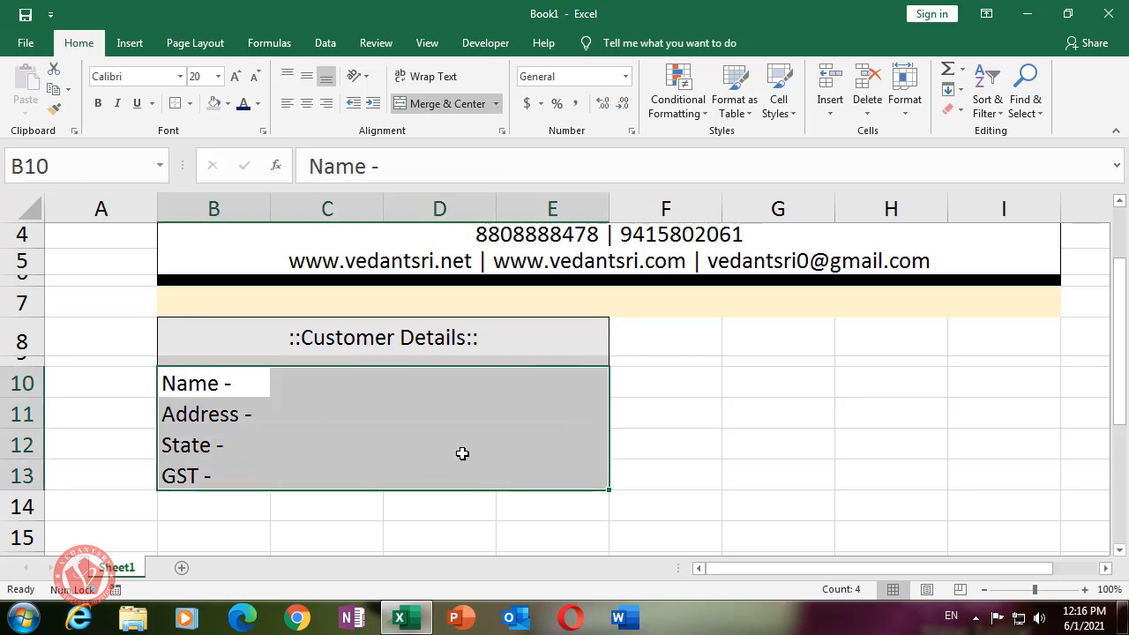
{"action": "left_click", "coordinate": [464, 432]}
{"action": "left_click_drag", "start_coordinate": [204, 388], "coordinate": [467, 471]}
{"action": "left_click", "coordinate": [520, 468]}
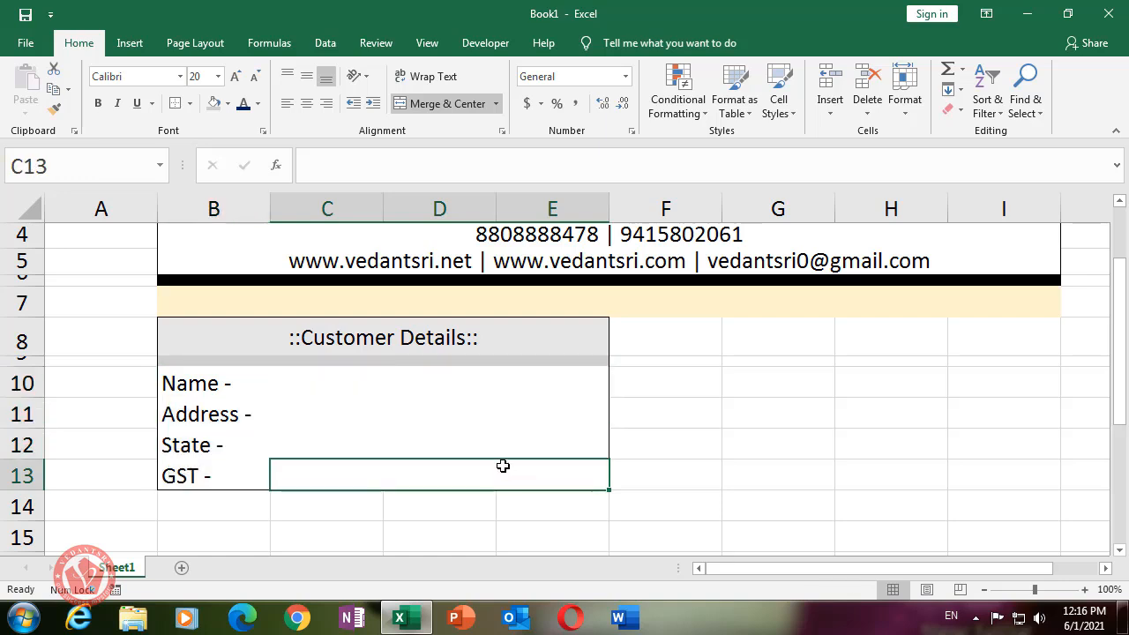
{"action": "left_click", "coordinate": [188, 104]}
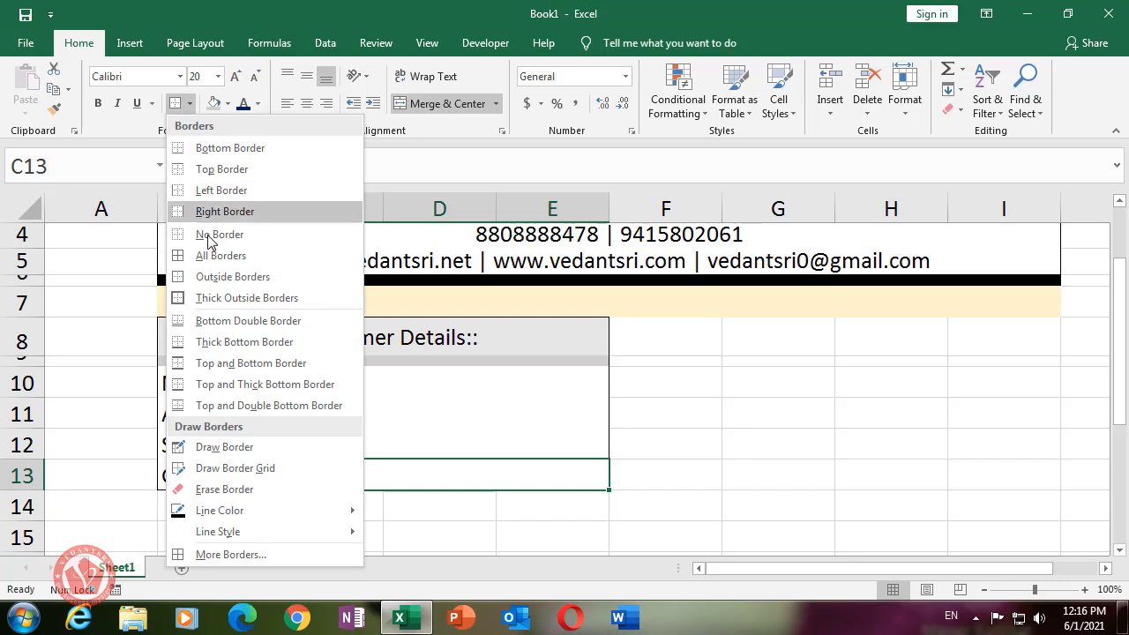
{"action": "left_click", "coordinate": [254, 468]}
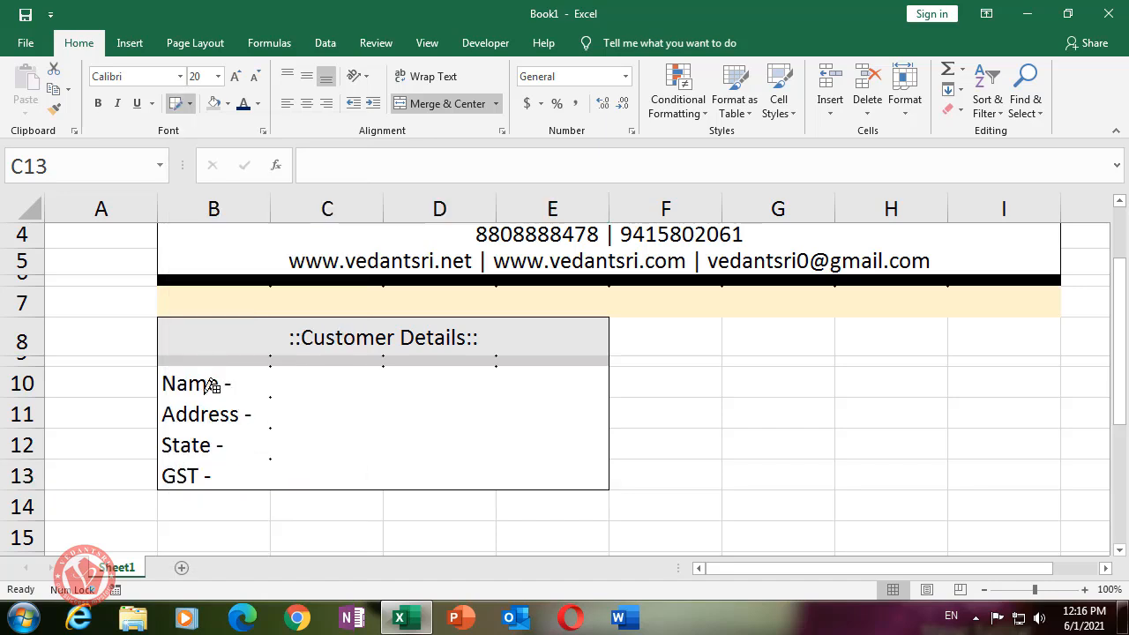
{"action": "mouse_move", "coordinate": [192, 383]}
{"action": "left_mouse_down"}
{"action": "mouse_move", "coordinate": [282, 433]}
{"action": "mouse_move", "coordinate": [515, 481]}
{"action": "mouse_move", "coordinate": [519, 462]}
{"action": "left_mouse_up"}
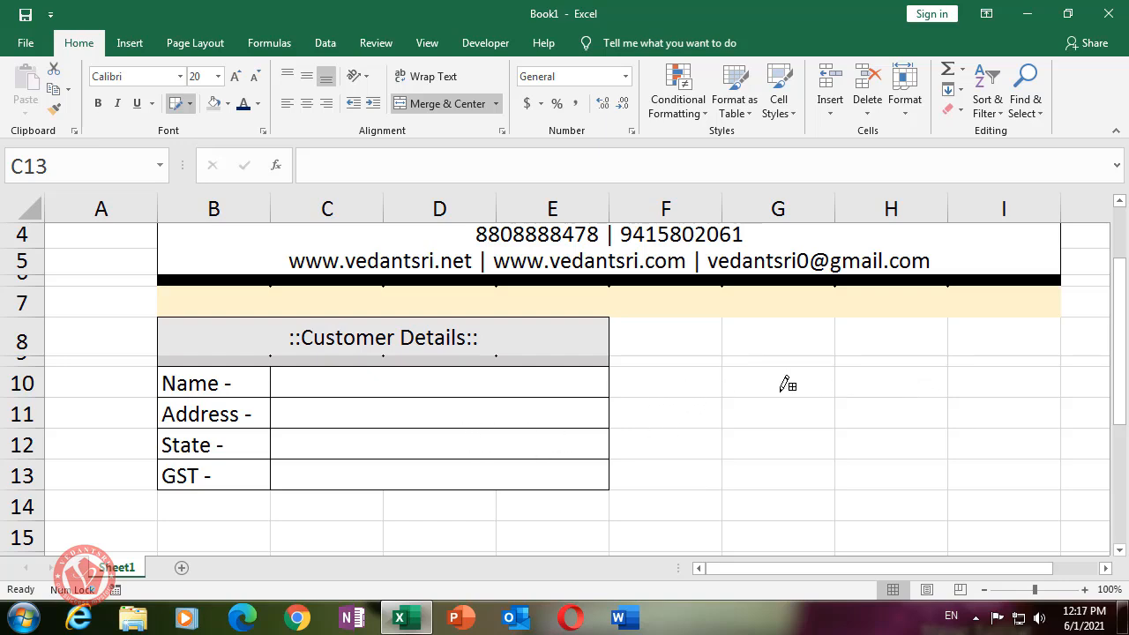
{"action": "left_click", "coordinate": [181, 105]}
- Select the bordered Customer Details box to check it, then pick cell F8
{"action": "left_click", "coordinate": [696, 453]}
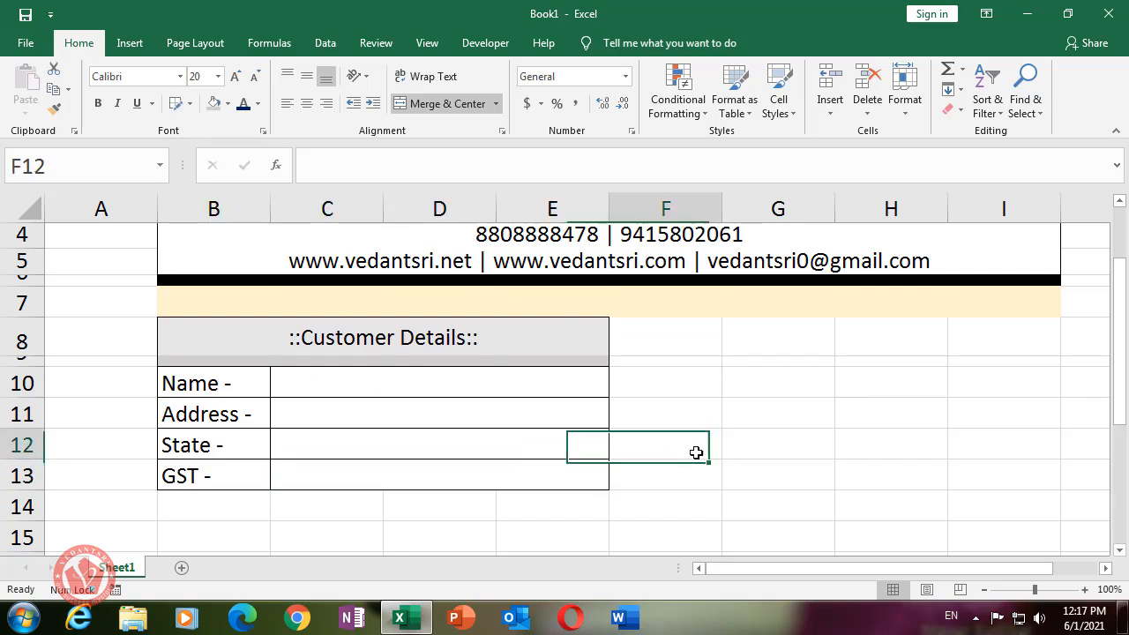
{"action": "left_click", "coordinate": [459, 527]}
{"action": "left_click_drag", "start_coordinate": [277, 336], "coordinate": [461, 479]}
{"action": "left_click", "coordinate": [756, 471]}
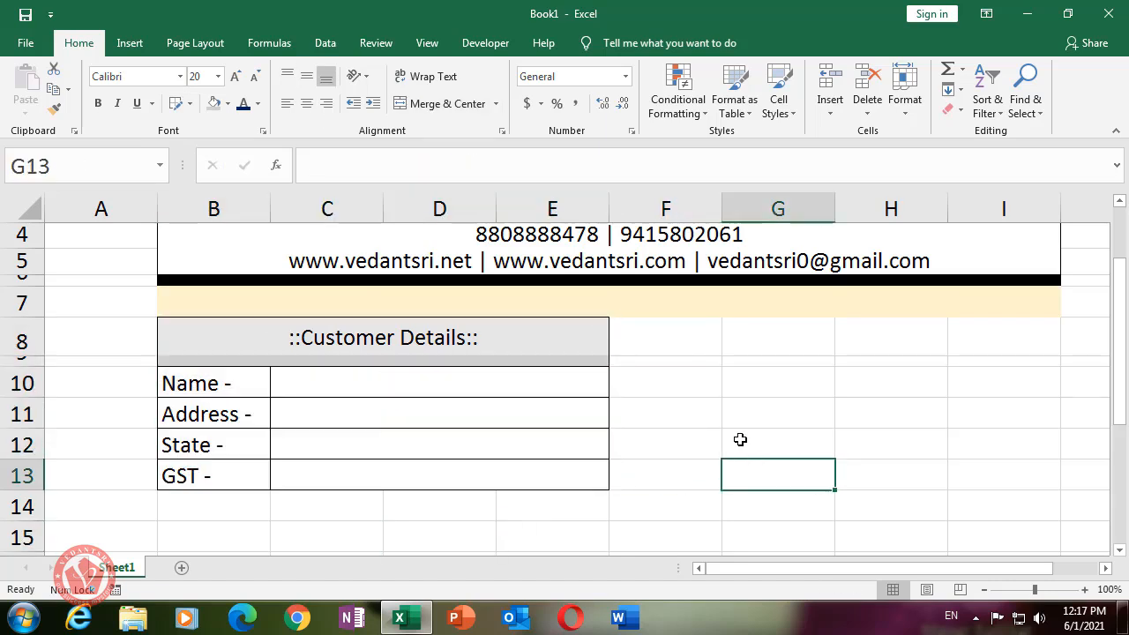
{"action": "left_click", "coordinate": [675, 334]}
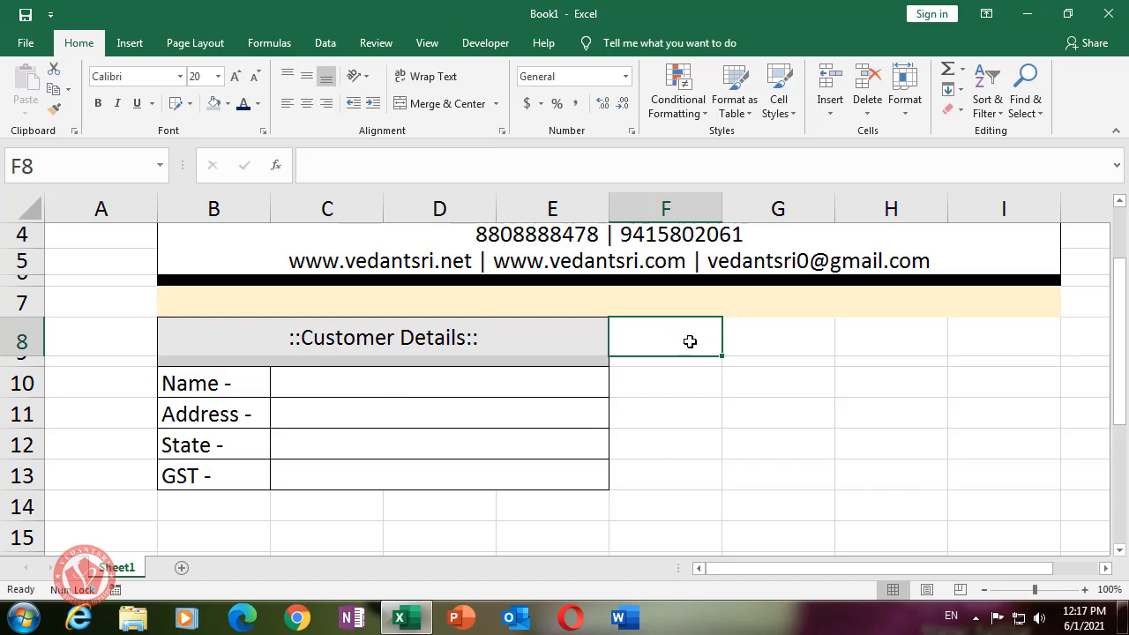
- Enter the heading '::Invoice Details::' in cell F8
{"action": "type", "text": "In"}
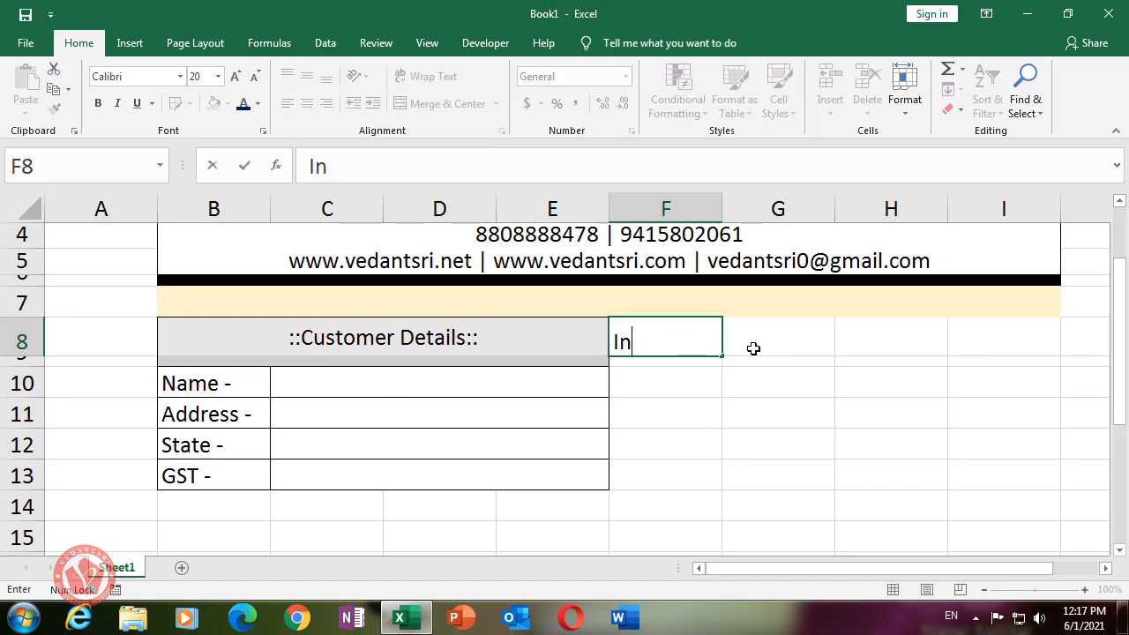
{"action": "type", "text": "voice"}
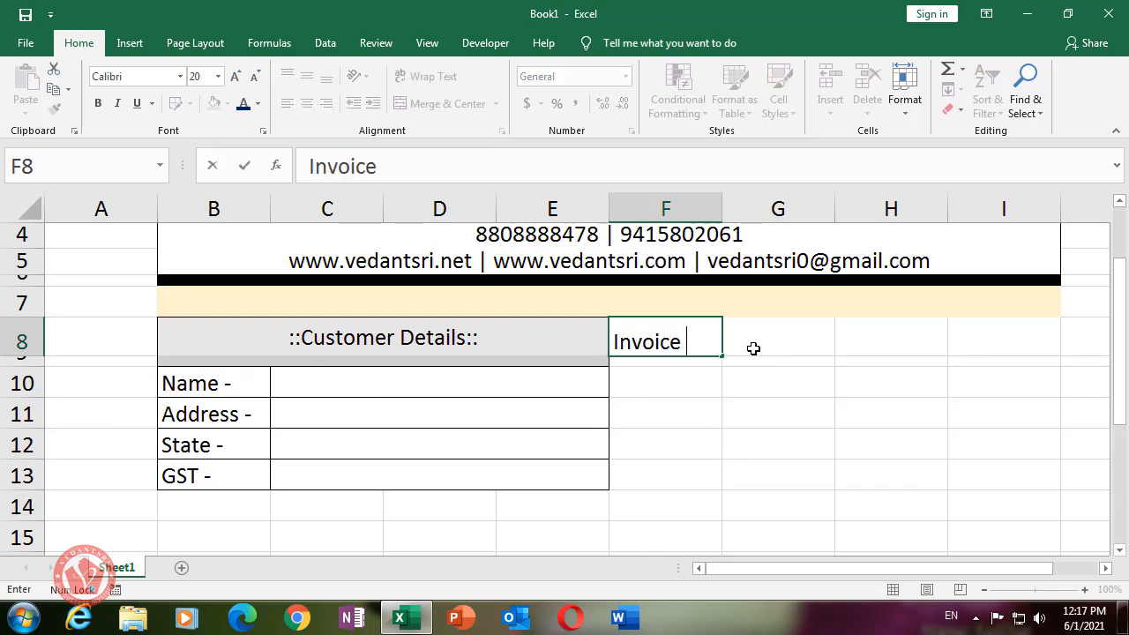
{"action": "type", "text": " Details"}
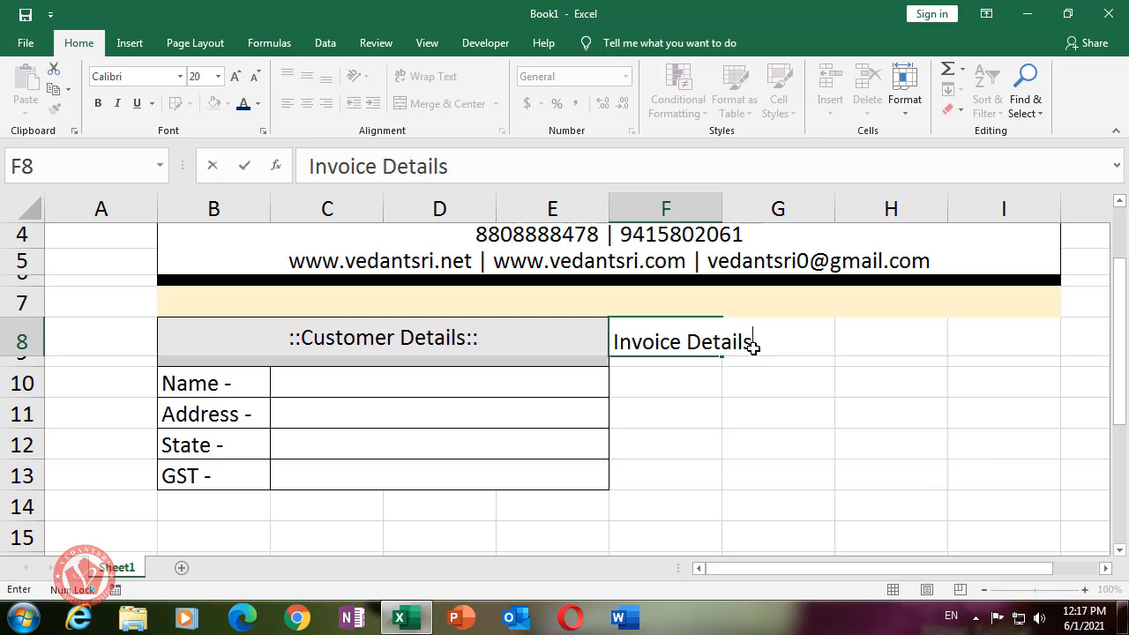
{"action": "key", "text": "Left"}
{"action": "key", "text": "Left"}
{"action": "key", "text": "Right"}
{"action": "key", "text": "Right"}
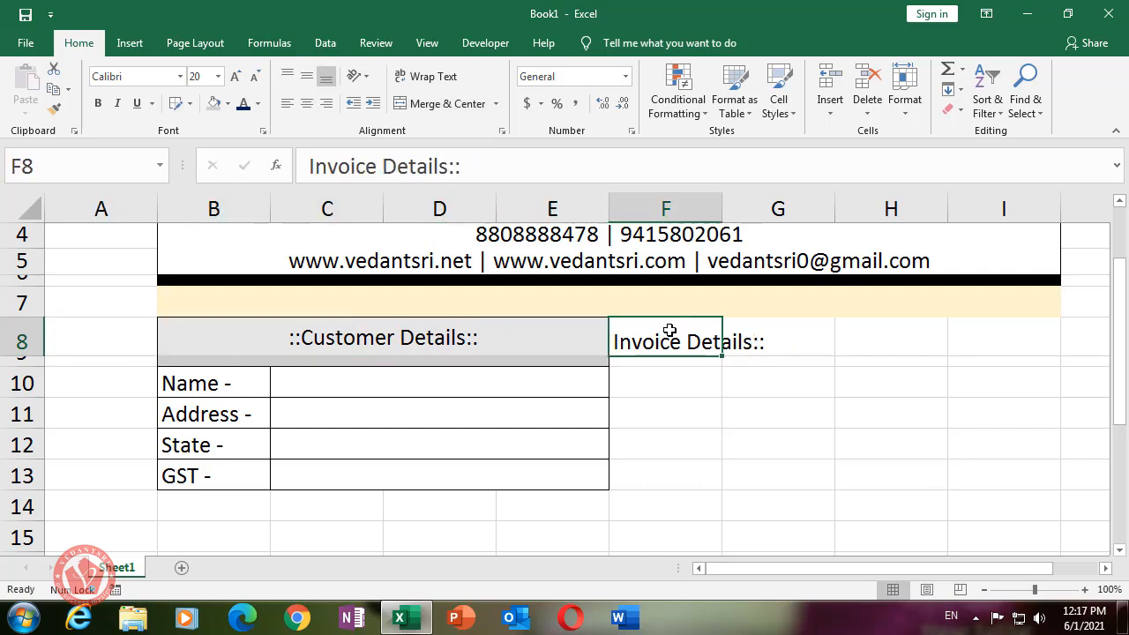
{"action": "left_click", "coordinate": [309, 165]}
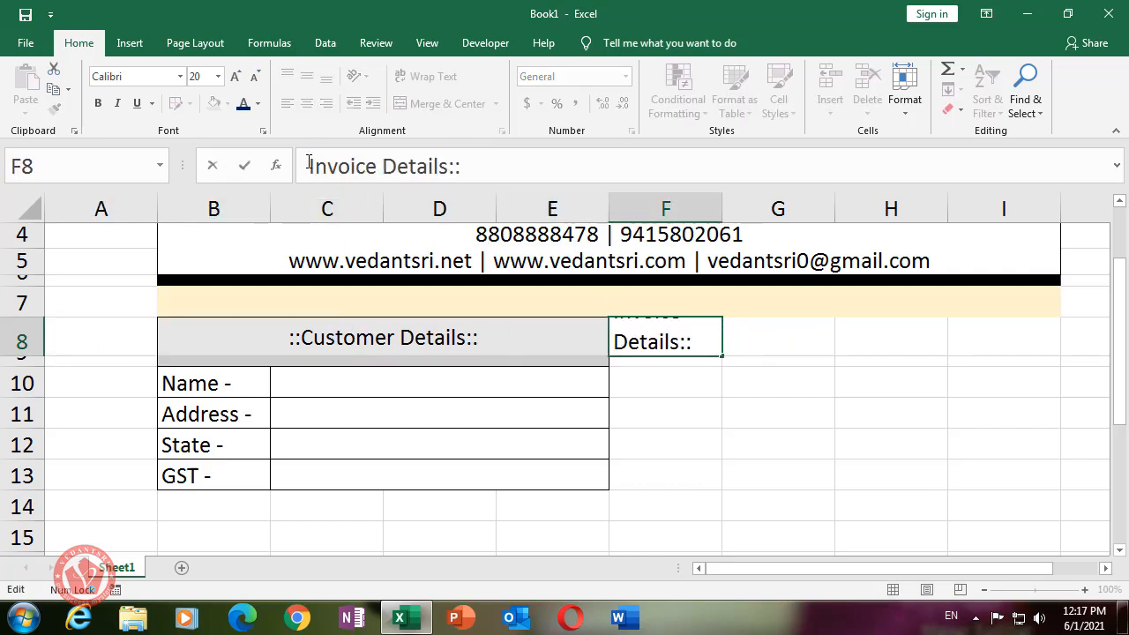
{"action": "type", "text": "::"}
{"action": "key", "text": "Return"}
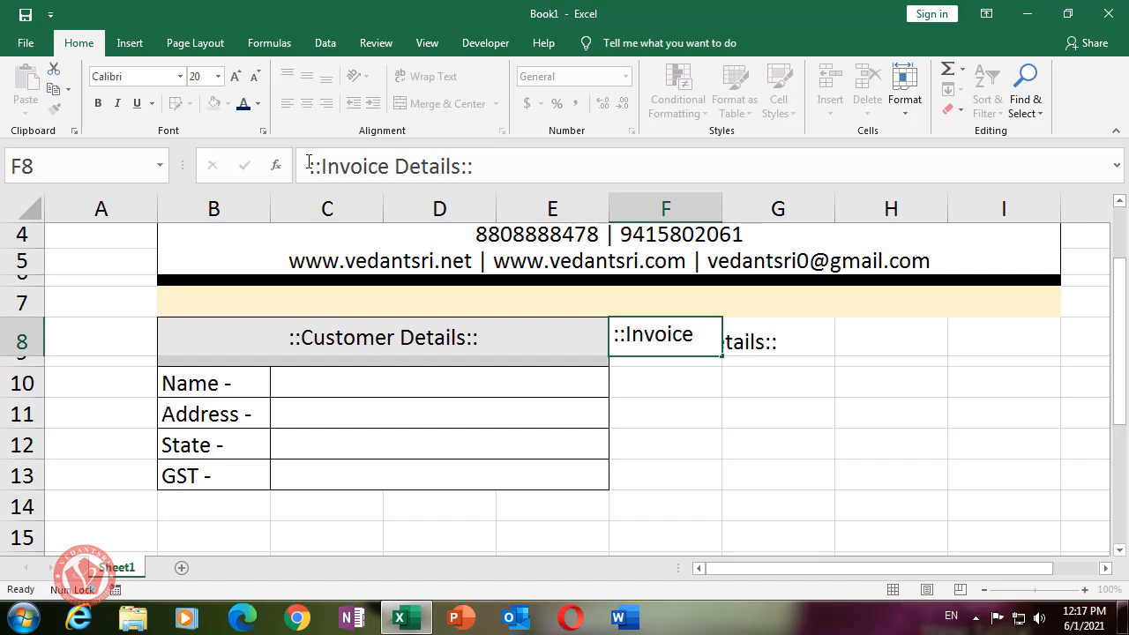
{"action": "left_click", "coordinate": [720, 341]}
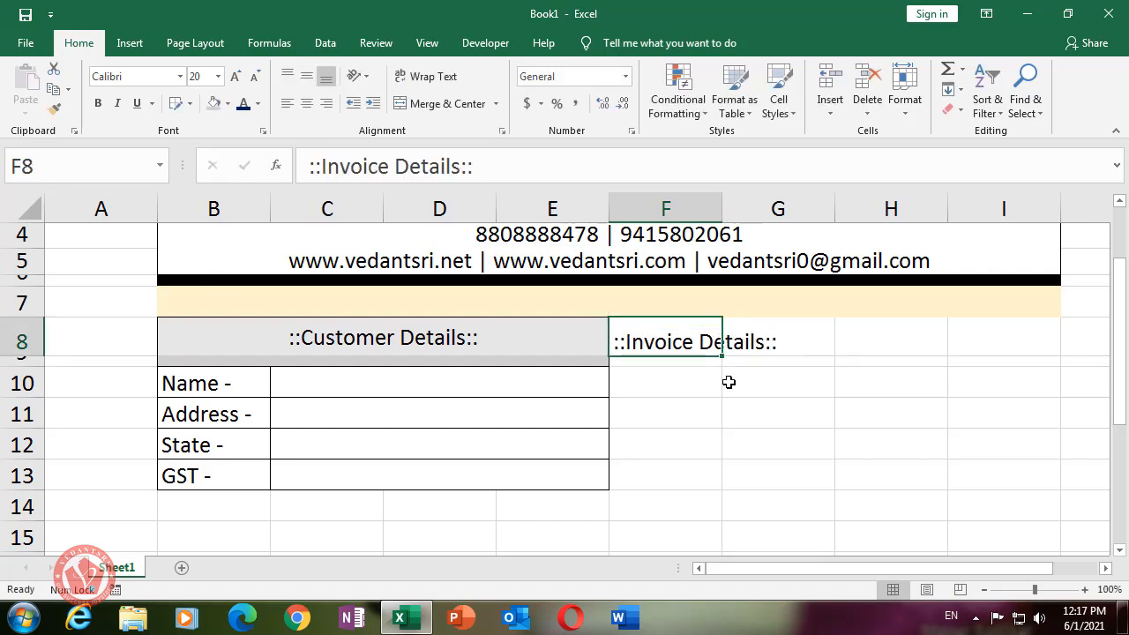
{"action": "left_click", "coordinate": [725, 380]}
{"action": "left_click", "coordinate": [634, 378]}
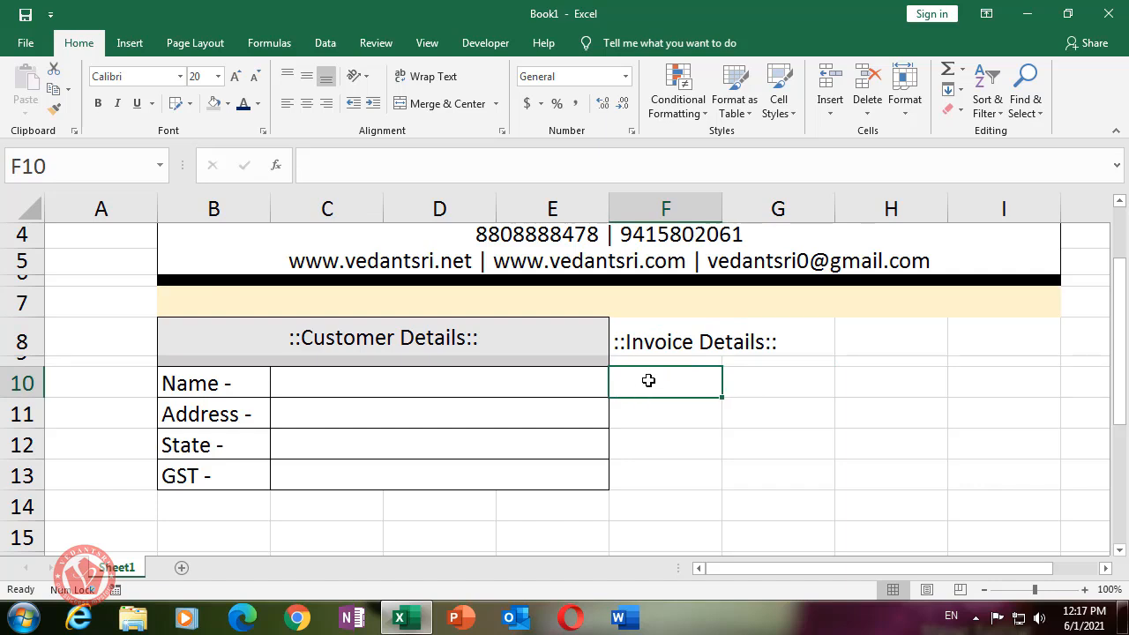
- Enter the labels Billing No. - and Dated - in F10:F11
{"action": "type", "text": "Billing "}
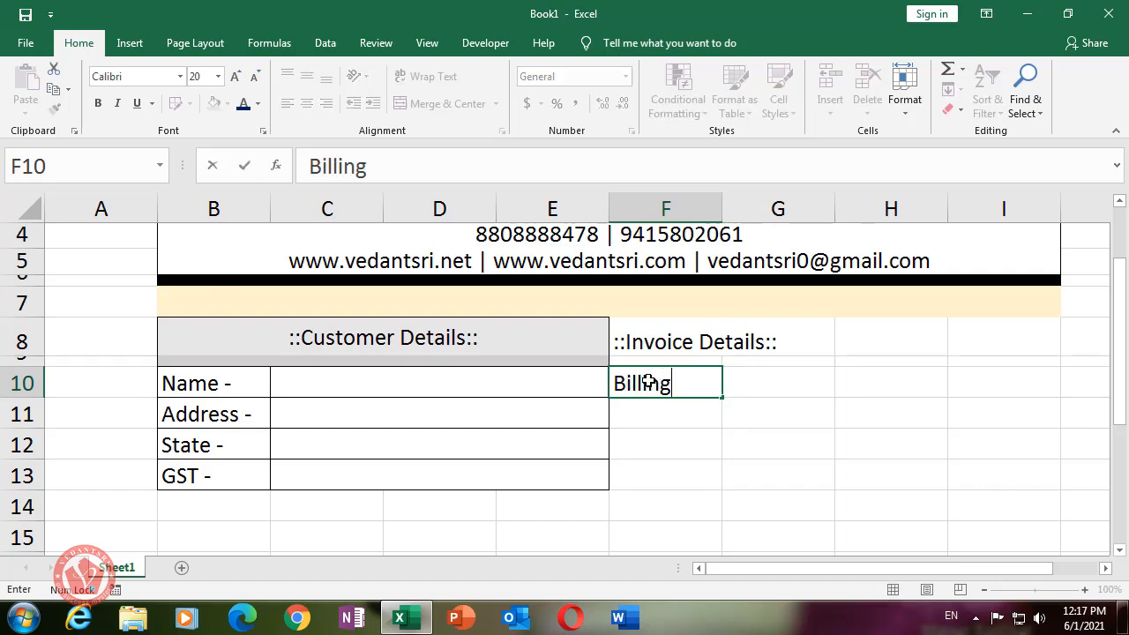
{"action": "type", "text": "No."}
{"action": "key", "text": "Return"}
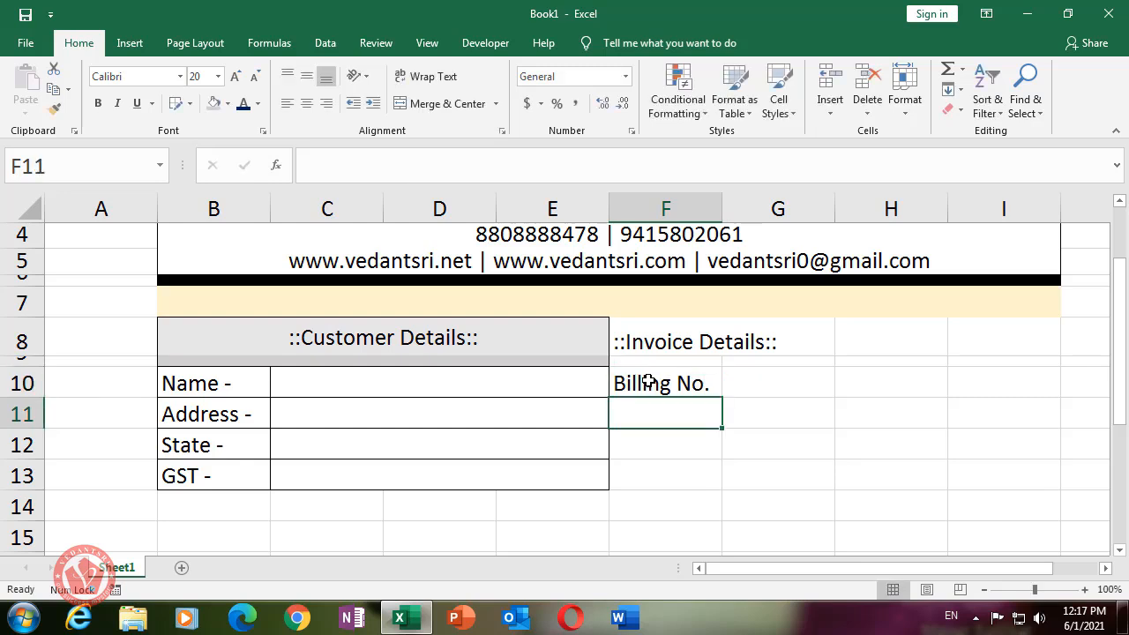
{"action": "type", "text": "Dated -"}
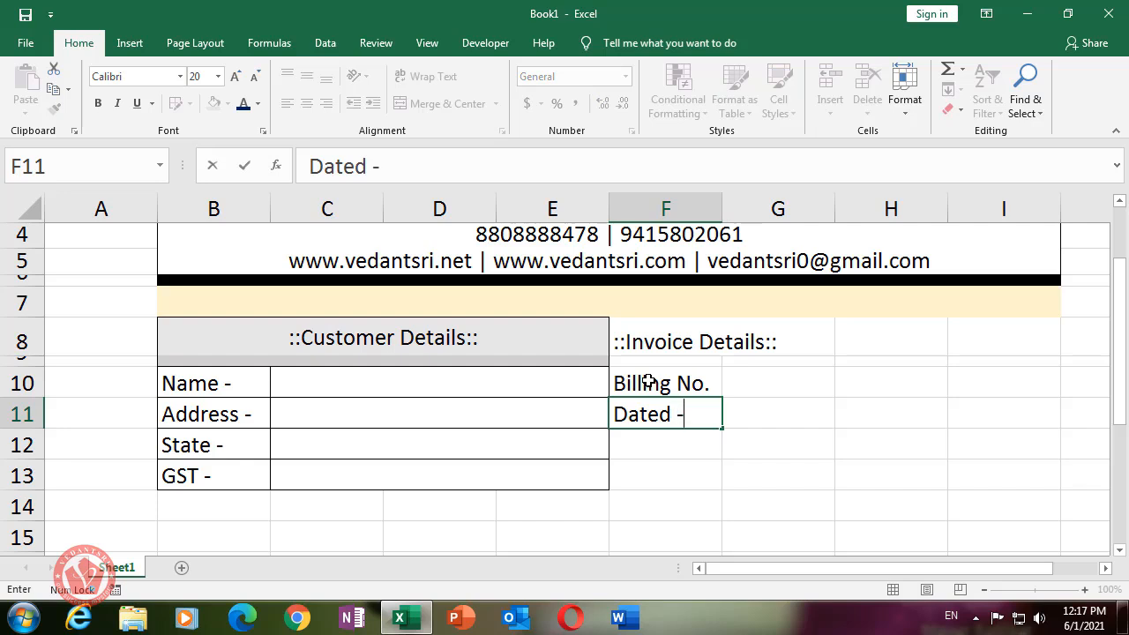
{"action": "left_click", "coordinate": [648, 381]}
{"action": "left_click", "coordinate": [430, 175]}
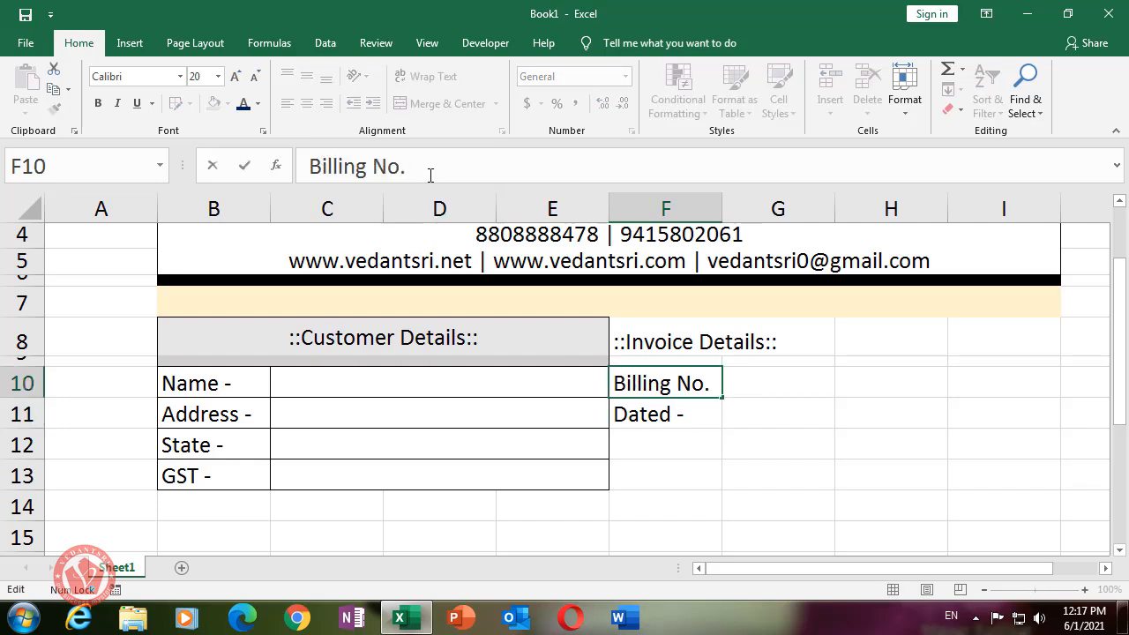
{"action": "type", "text": "-"}
{"action": "key", "text": "Return"}
{"action": "key", "text": "Return"}
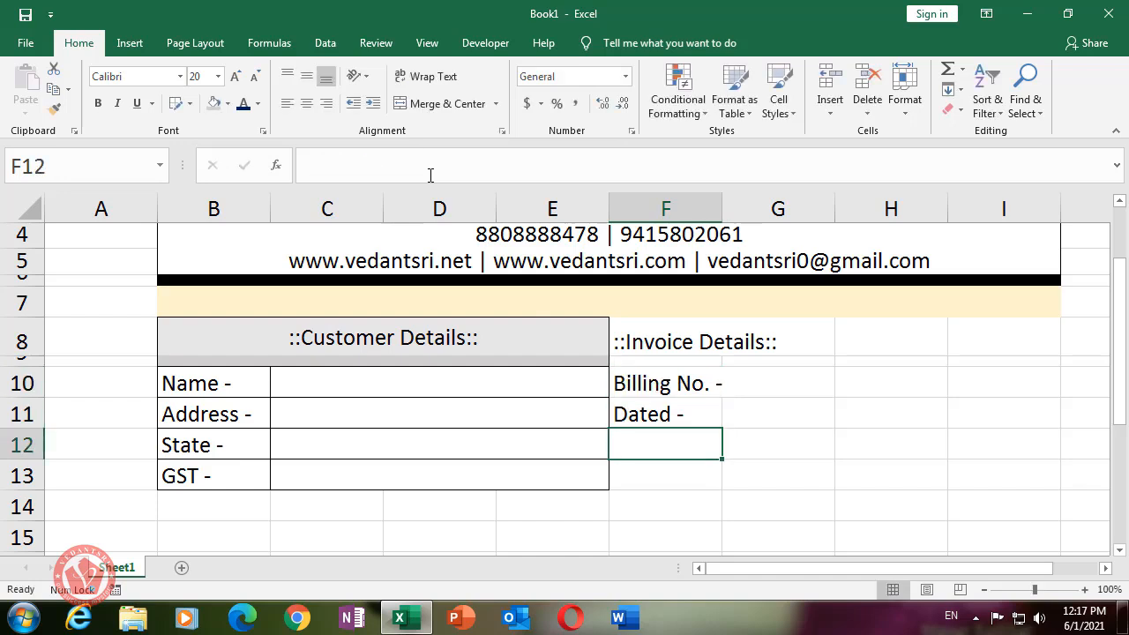
- Add Pay Mode - and E-Bill No - in F12:F13
{"action": "type", "text": "Pay"}
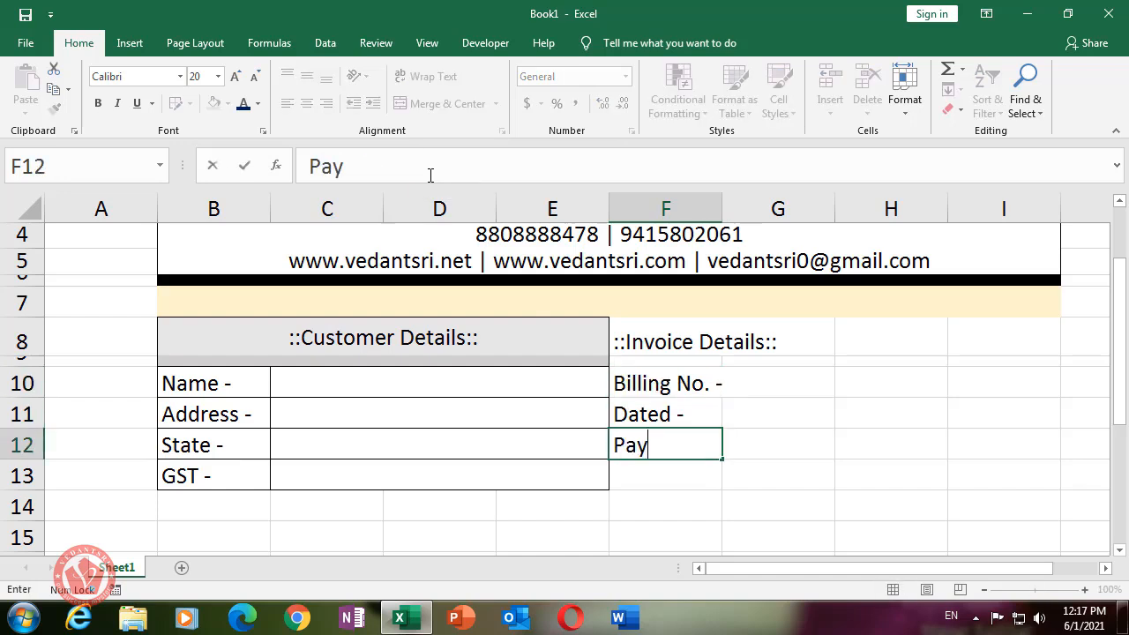
{"action": "type", "text": " Mode -"}
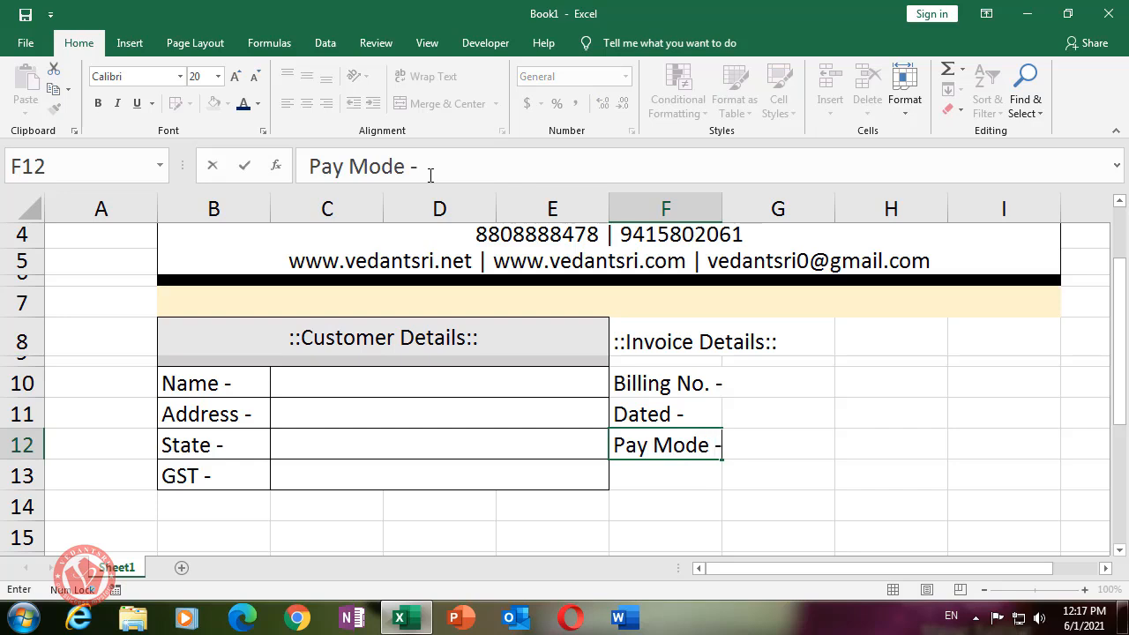
{"action": "key", "text": "Return"}
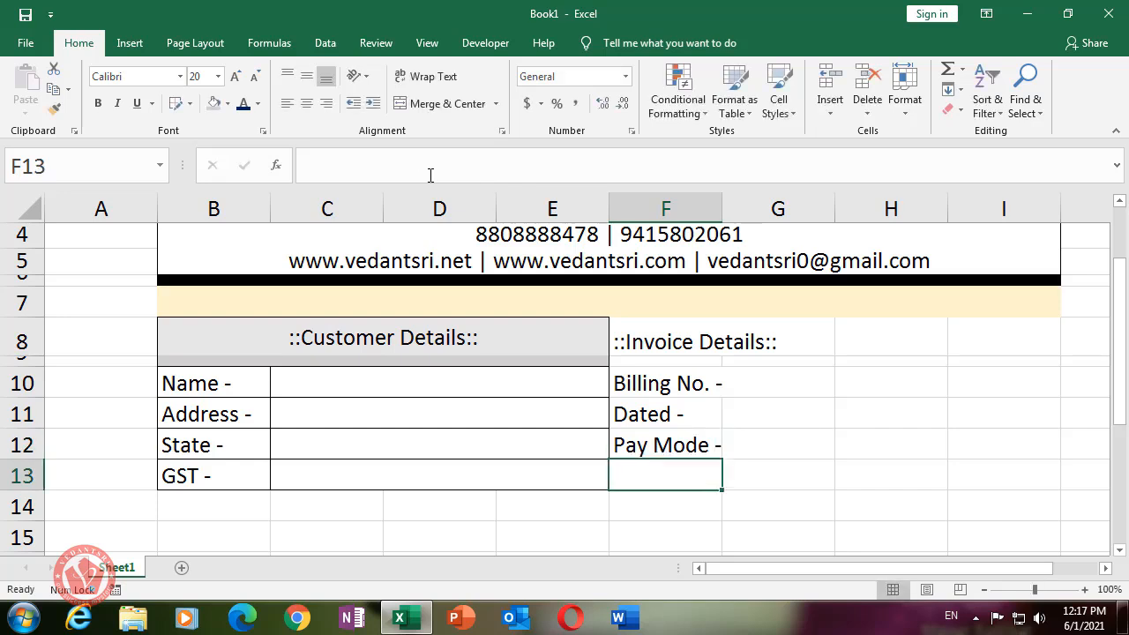
{"action": "type", "text": "E"}
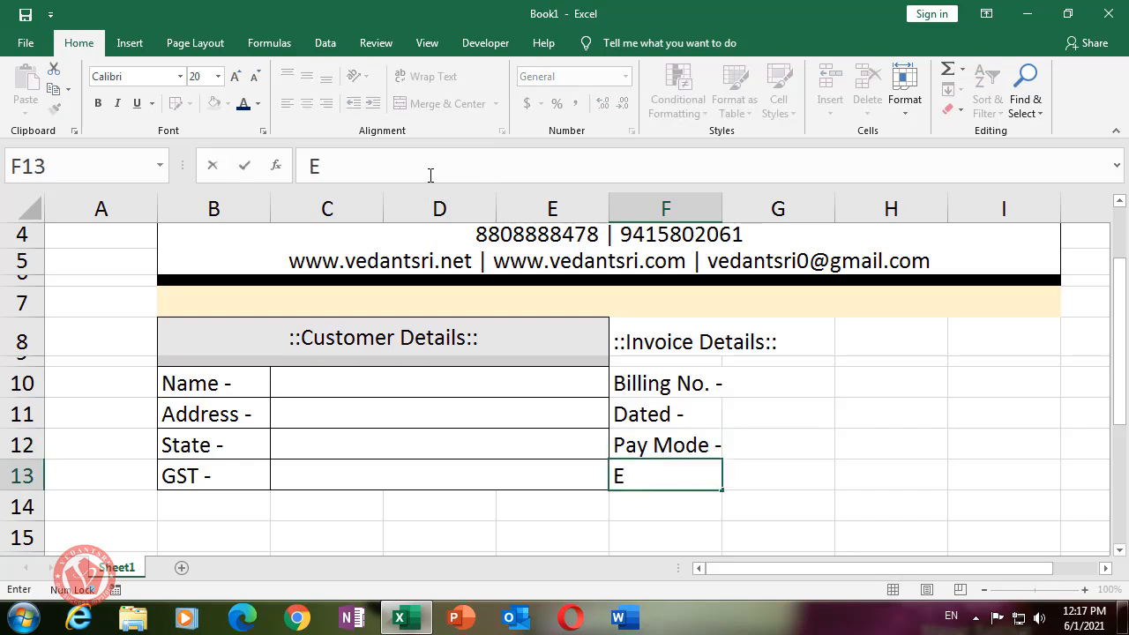
{"action": "type", "text": "-Bill"}
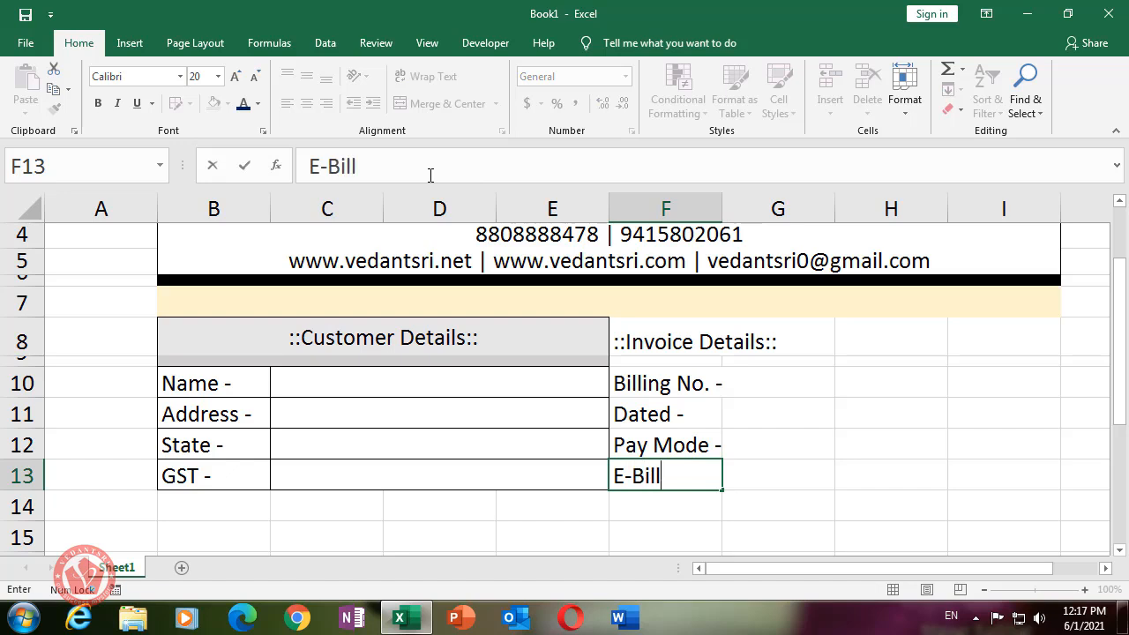
{"action": "type", "text": " No -"}
{"action": "left_click", "coordinate": [778, 390]}
{"action": "left_click", "coordinate": [760, 438]}
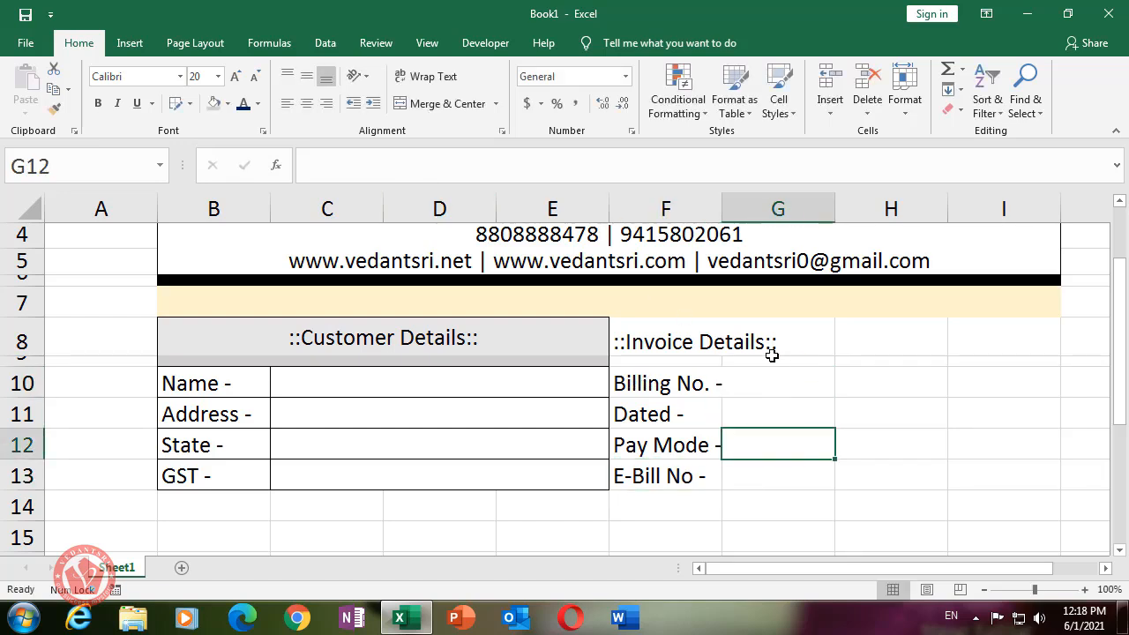
- Widen column F to fit the invoice labels
{"action": "left_click_drag", "start_coordinate": [721, 208], "coordinate": [726, 209]}
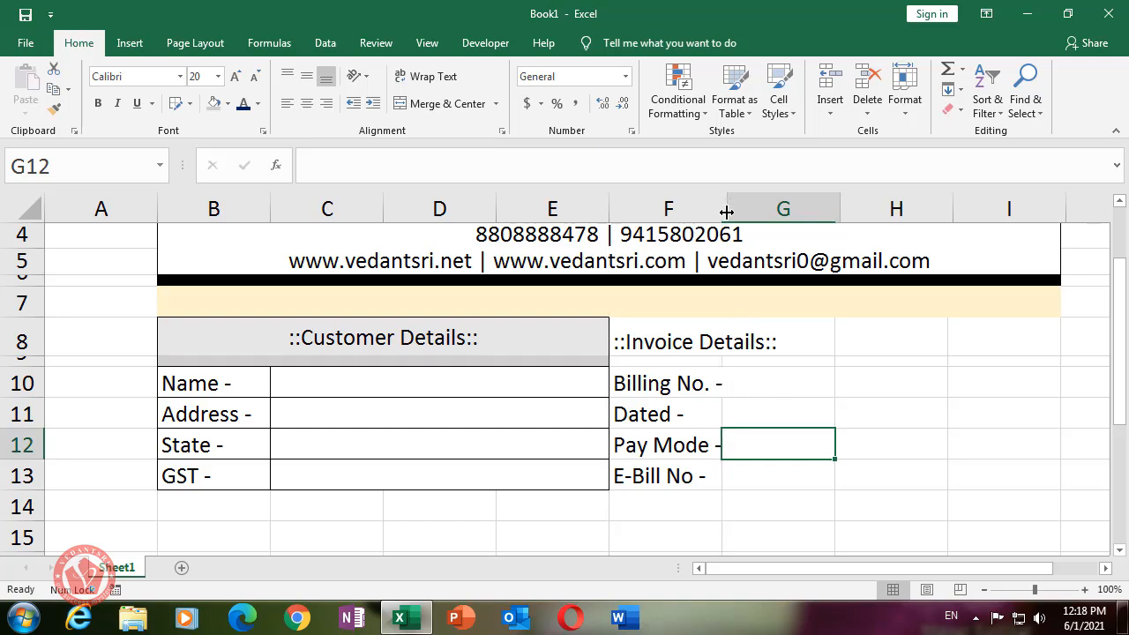
{"action": "left_click", "coordinate": [715, 422]}
{"action": "left_click", "coordinate": [744, 385]}
{"action": "left_click_drag", "start_coordinate": [247, 385], "coordinate": [352, 469]}
{"action": "left_click", "coordinate": [782, 445]}
- Merge G10:I13 across so each invoice row has one wide value cell
{"action": "left_click_drag", "start_coordinate": [757, 381], "coordinate": [1007, 469]}
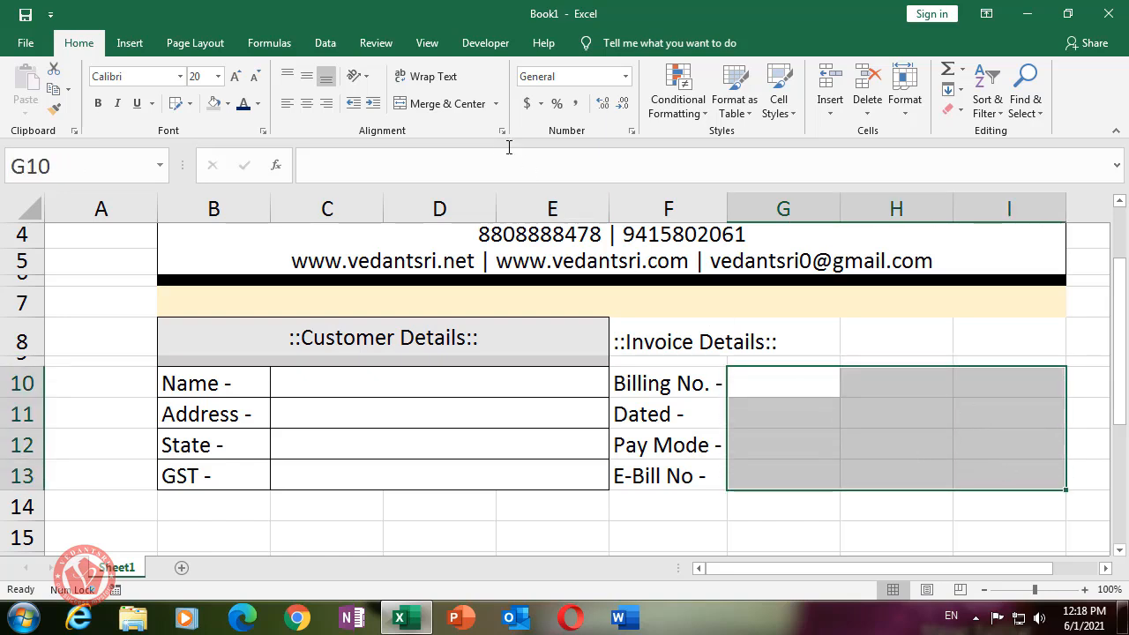
{"action": "left_click", "coordinate": [495, 103]}
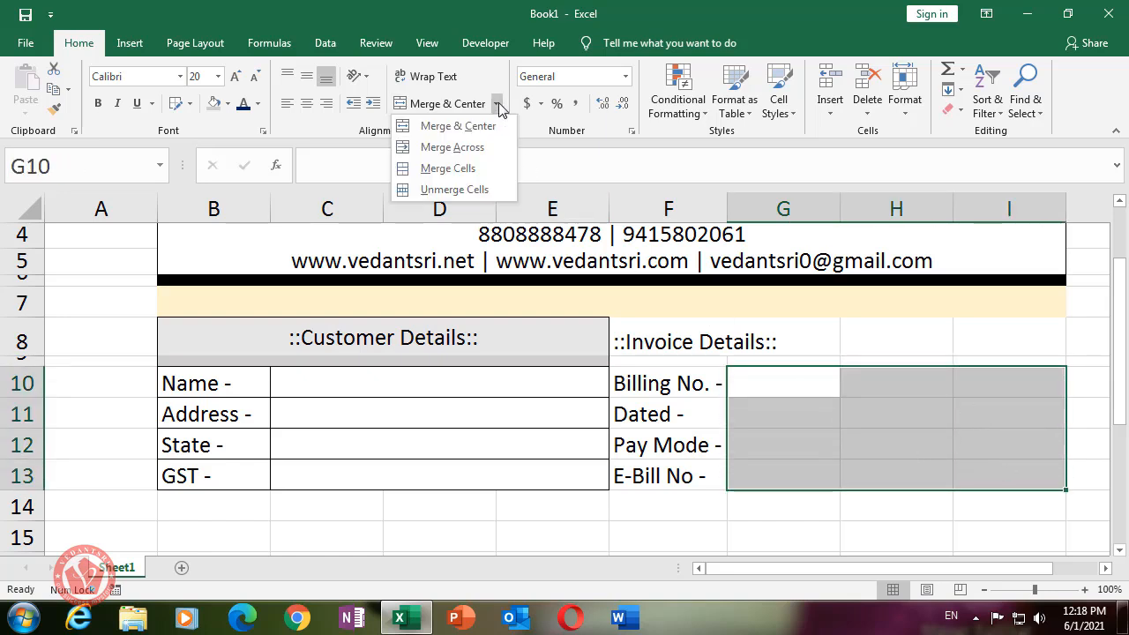
{"action": "left_click", "coordinate": [483, 148]}
{"action": "left_click", "coordinate": [794, 416]}
{"action": "left_click_drag", "start_coordinate": [653, 357], "coordinate": [988, 364]}
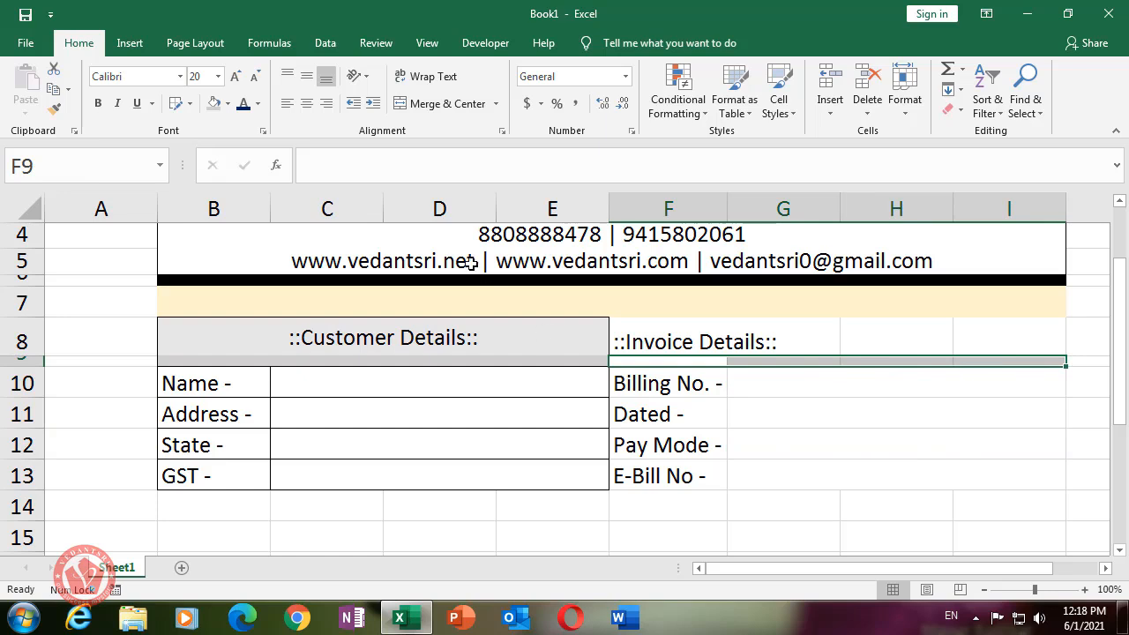
- Fill F9:I9 grey, then merge-centre '::Invoice Details::' across F8:I8 with a grey fill
{"action": "left_click", "coordinate": [226, 103]}
{"action": "left_click", "coordinate": [243, 158]}
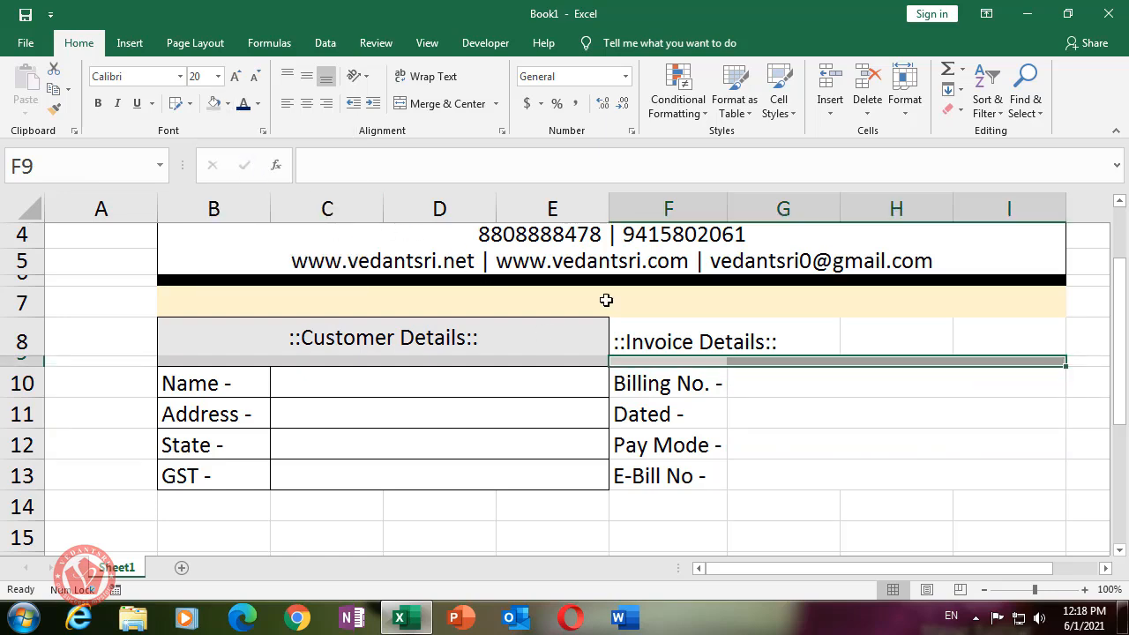
{"action": "left_click_drag", "start_coordinate": [626, 340], "coordinate": [979, 348]}
{"action": "left_click", "coordinate": [447, 104]}
{"action": "left_click", "coordinate": [890, 439]}
{"action": "left_click", "coordinate": [779, 336]}
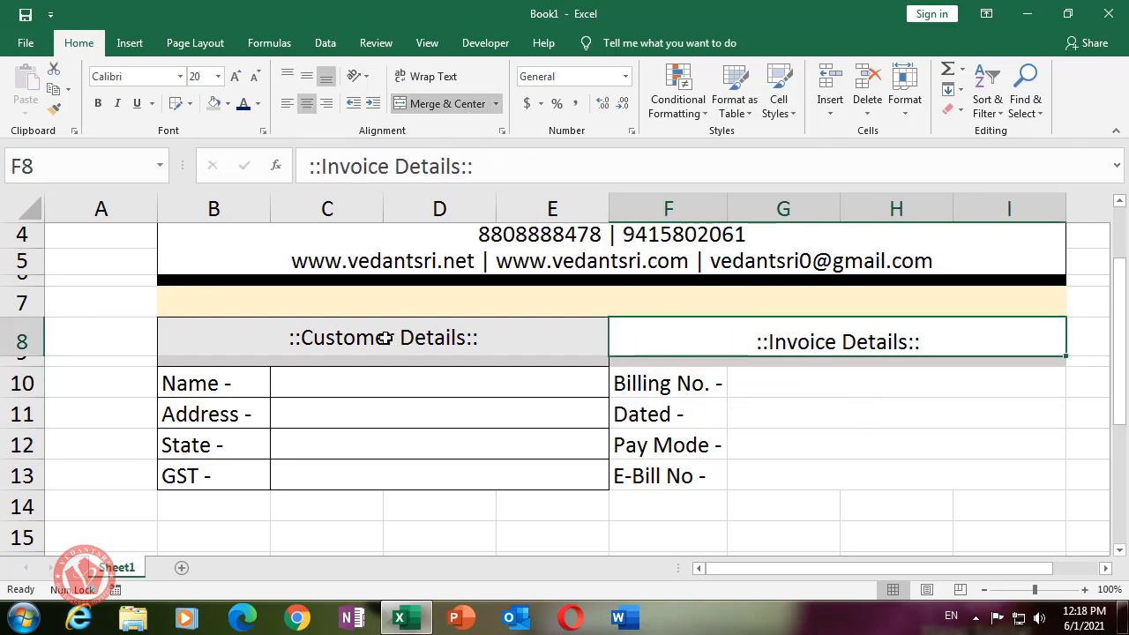
{"action": "left_click", "coordinate": [227, 103]}
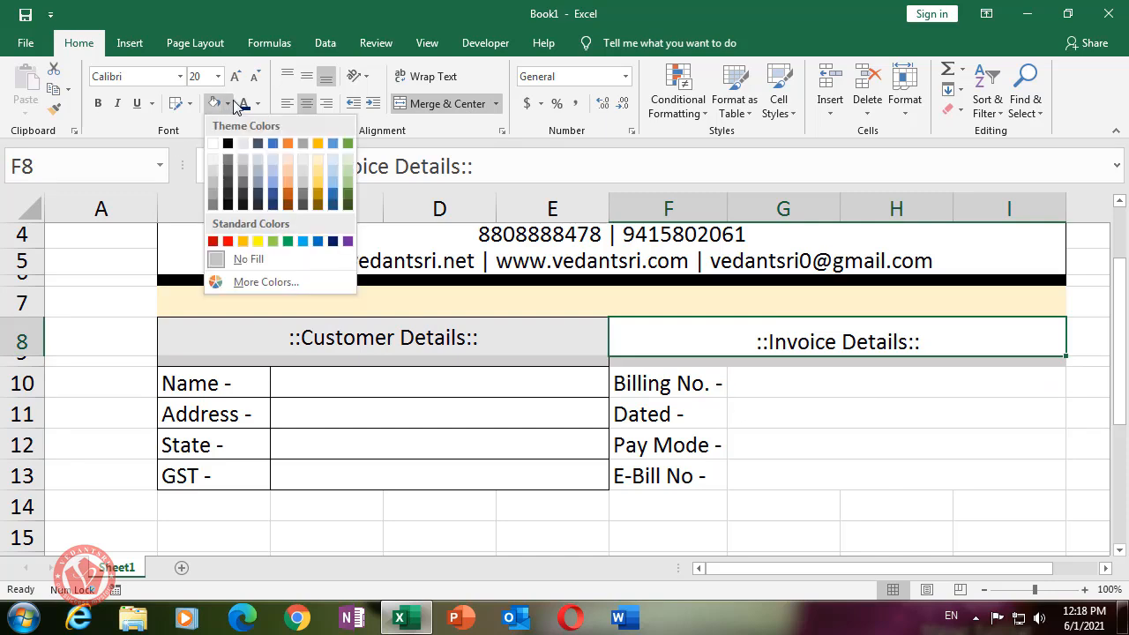
{"action": "left_click", "coordinate": [244, 144]}
{"action": "left_click", "coordinate": [829, 470]}
{"action": "left_click_drag", "start_coordinate": [665, 332], "coordinate": [769, 478]}
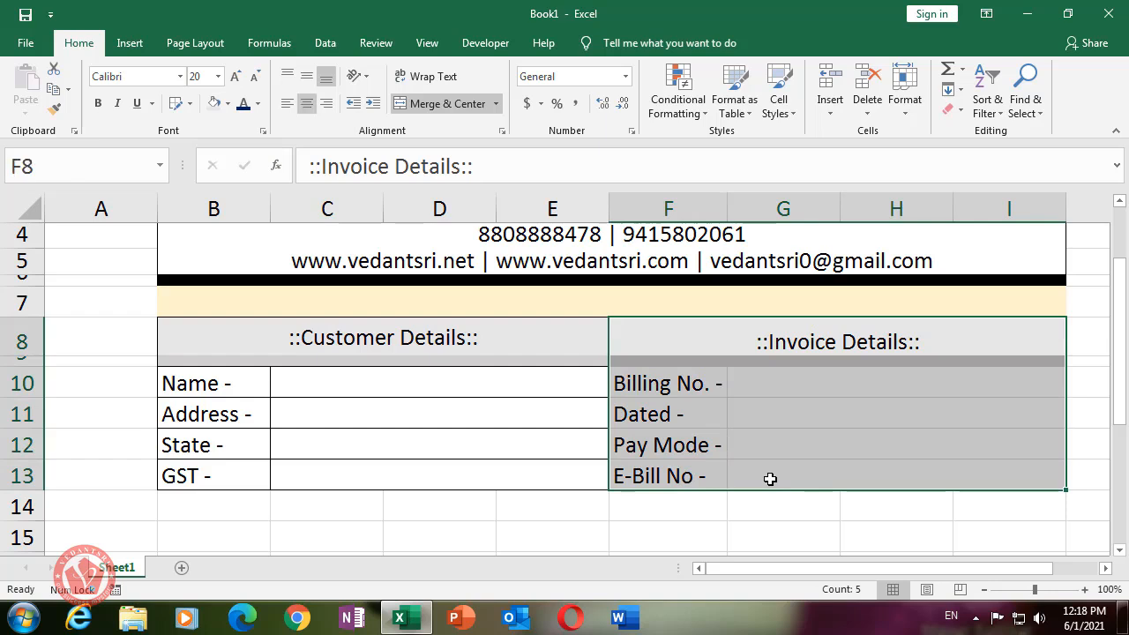
- Put an outside border around the Invoice Details block F8:I13
{"action": "left_click", "coordinate": [189, 103]}
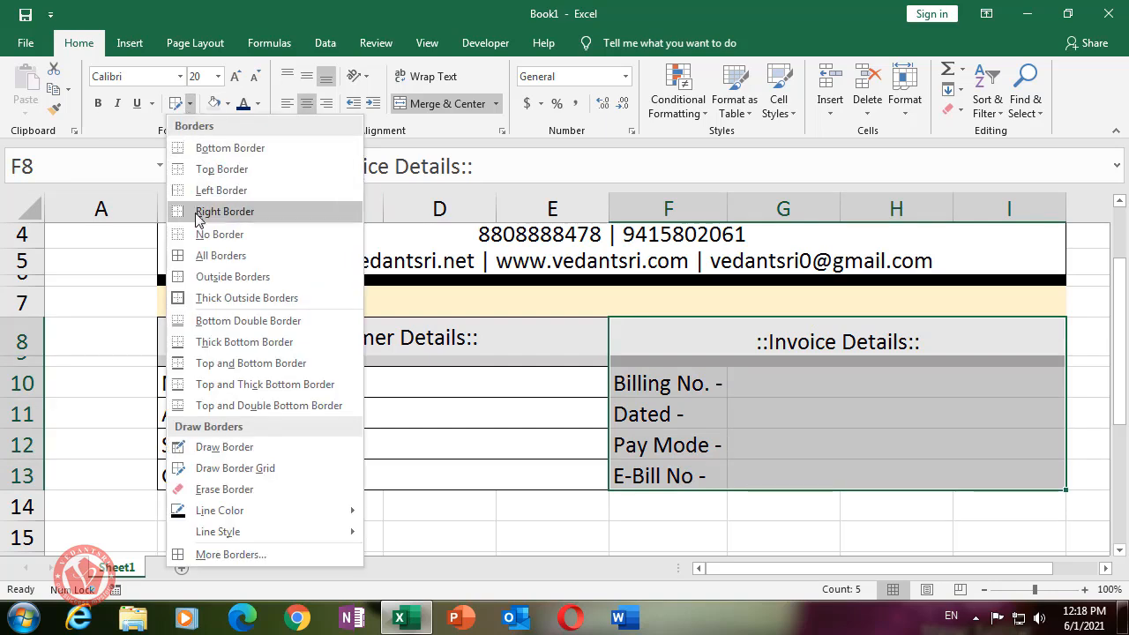
{"action": "left_click", "coordinate": [220, 277]}
{"action": "left_click", "coordinate": [711, 517]}
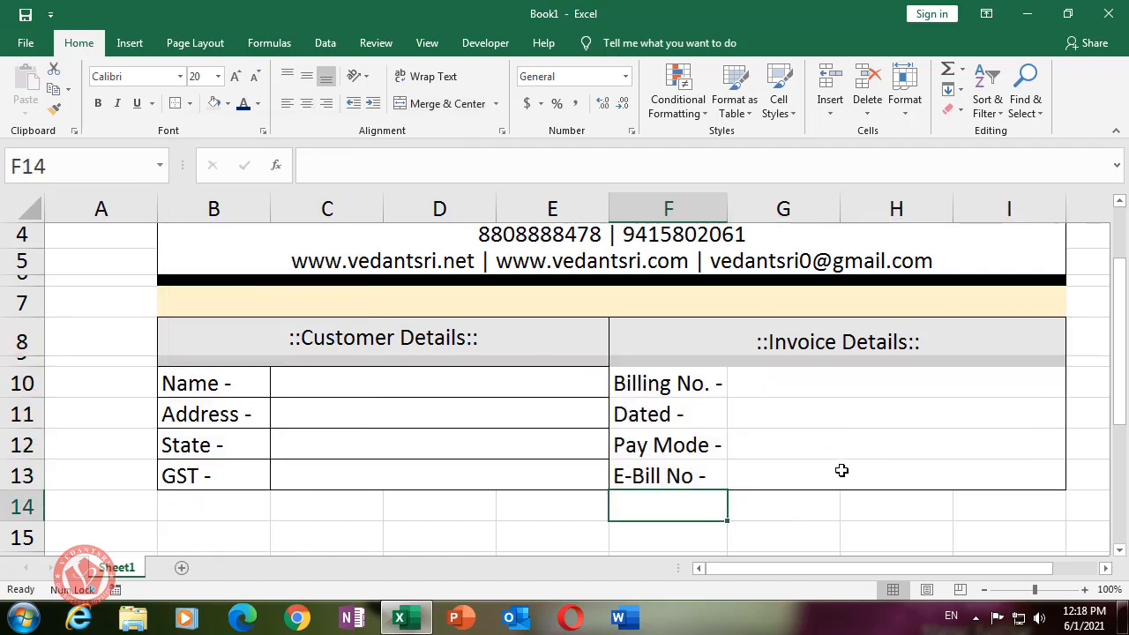
{"action": "scroll", "coordinate": [864, 477], "scroll_direction": "down", "scroll_amount": 1}
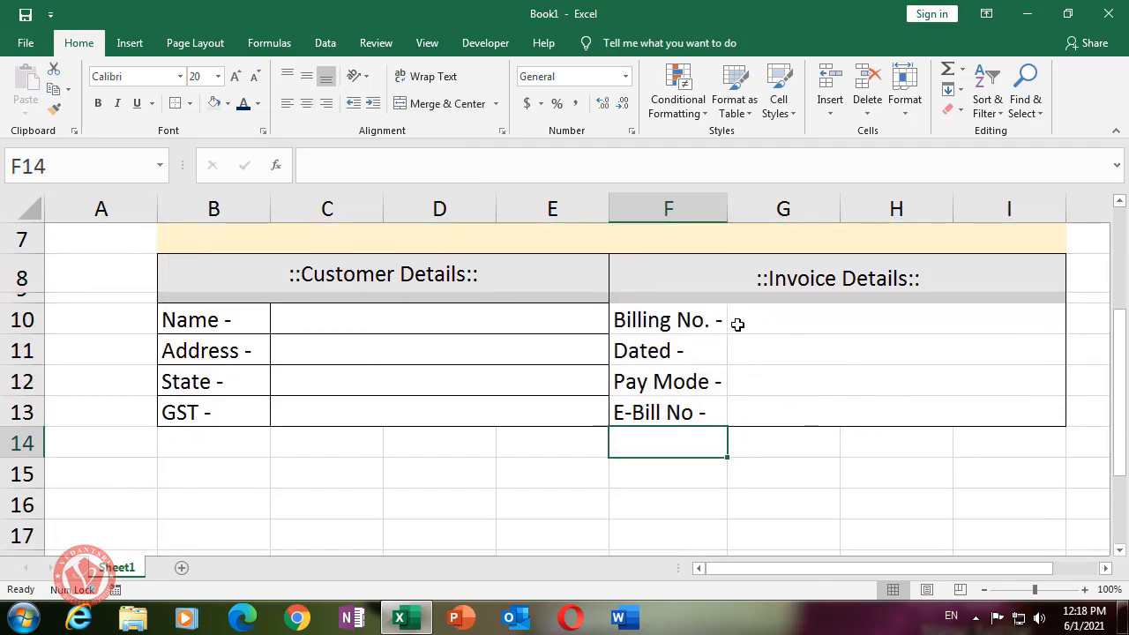
- Set the label and value cells F10:I13 to No Fill
{"action": "left_click_drag", "start_coordinate": [662, 319], "coordinate": [882, 413]}
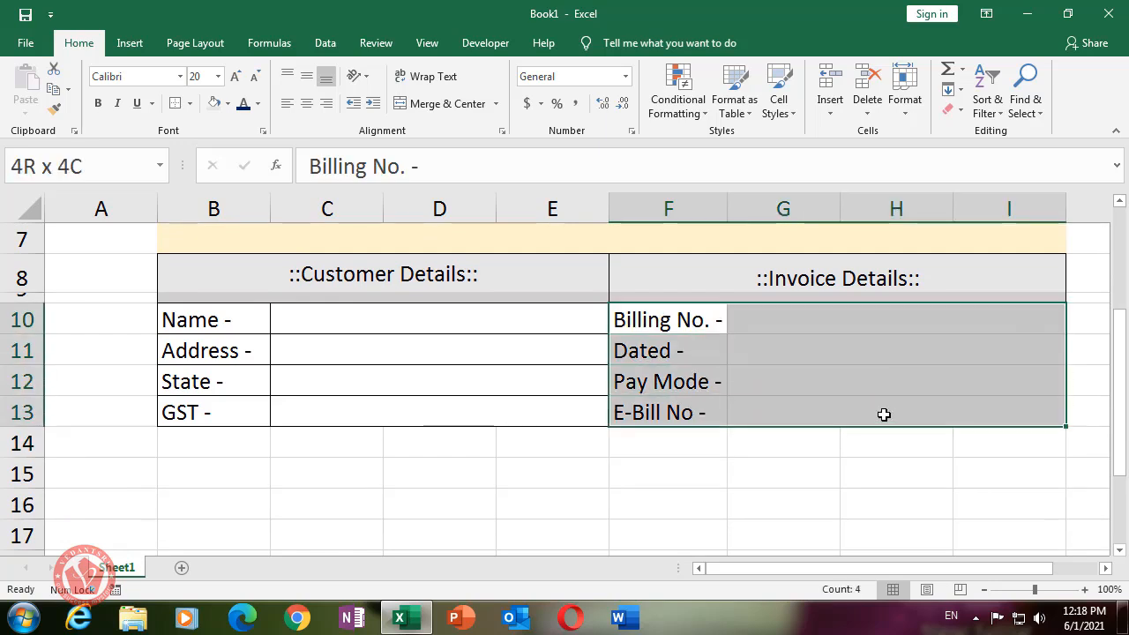
{"action": "left_click", "coordinate": [227, 103]}
{"action": "left_click", "coordinate": [240, 257]}
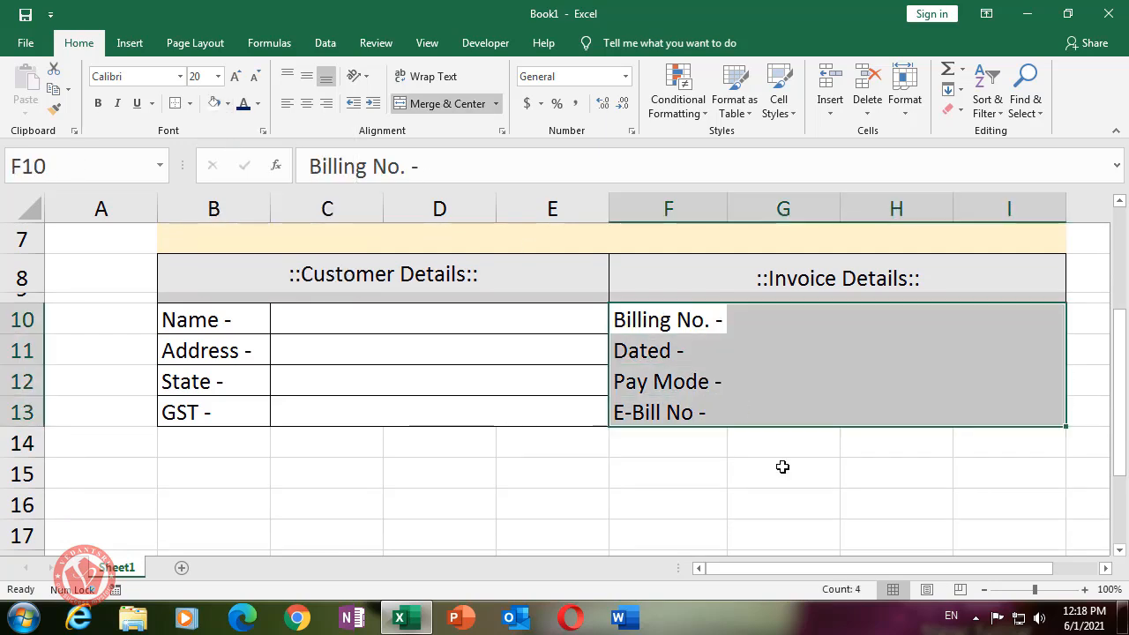
{"action": "left_click", "coordinate": [781, 468]}
{"action": "left_click_drag", "start_coordinate": [682, 322], "coordinate": [899, 405]}
{"action": "scroll", "coordinate": [814, 488], "scroll_direction": "down", "scroll_amount": 3}
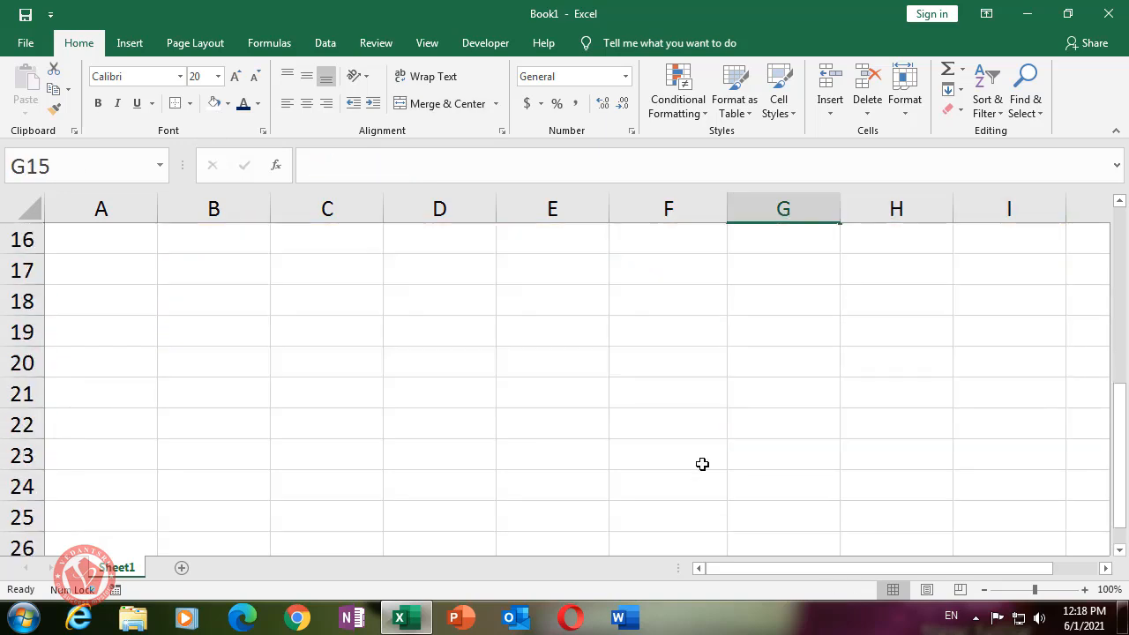
{"action": "scroll", "coordinate": [630, 441], "scroll_direction": "up", "scroll_amount": 4}
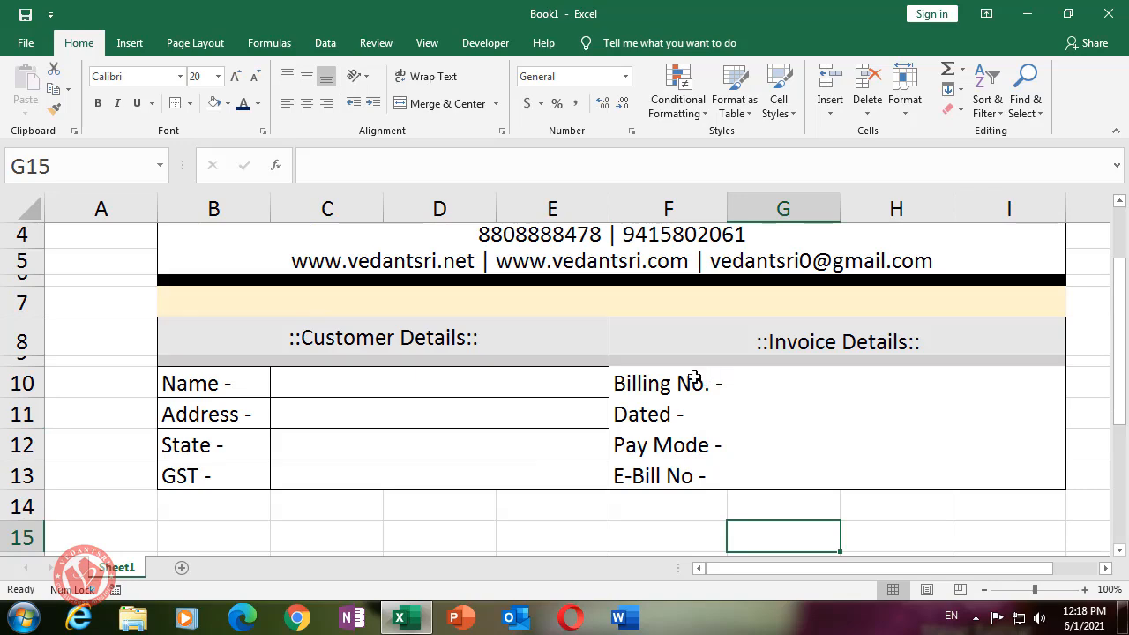
{"action": "left_click", "coordinate": [208, 51]}
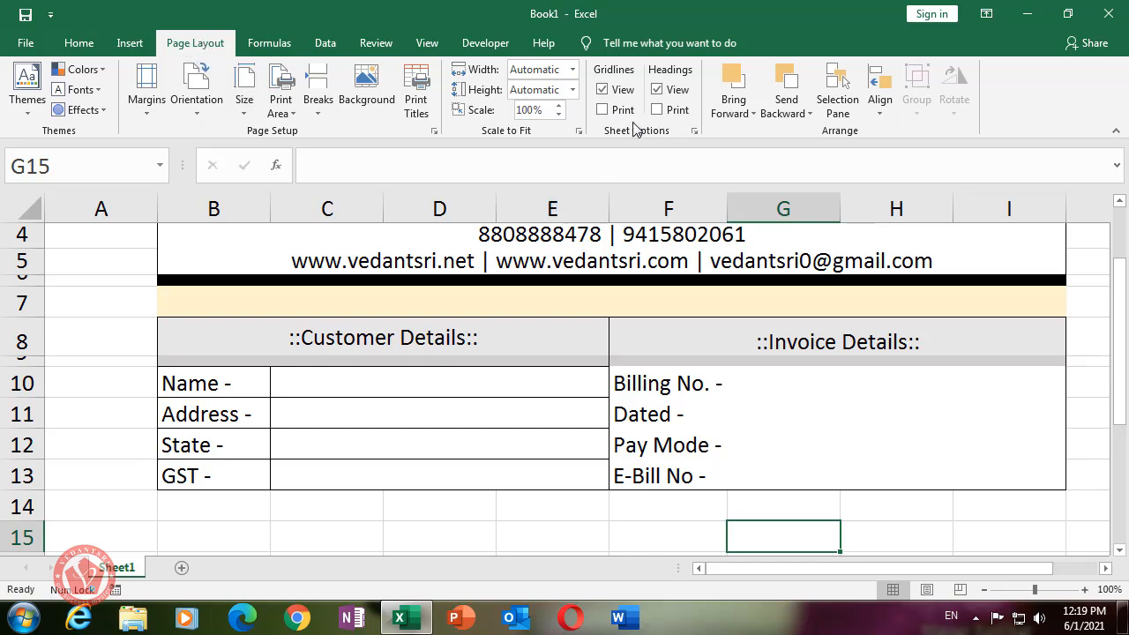
- Draw a border grid across the Invoice Details cells F10:I13
{"action": "left_click", "coordinate": [798, 378]}
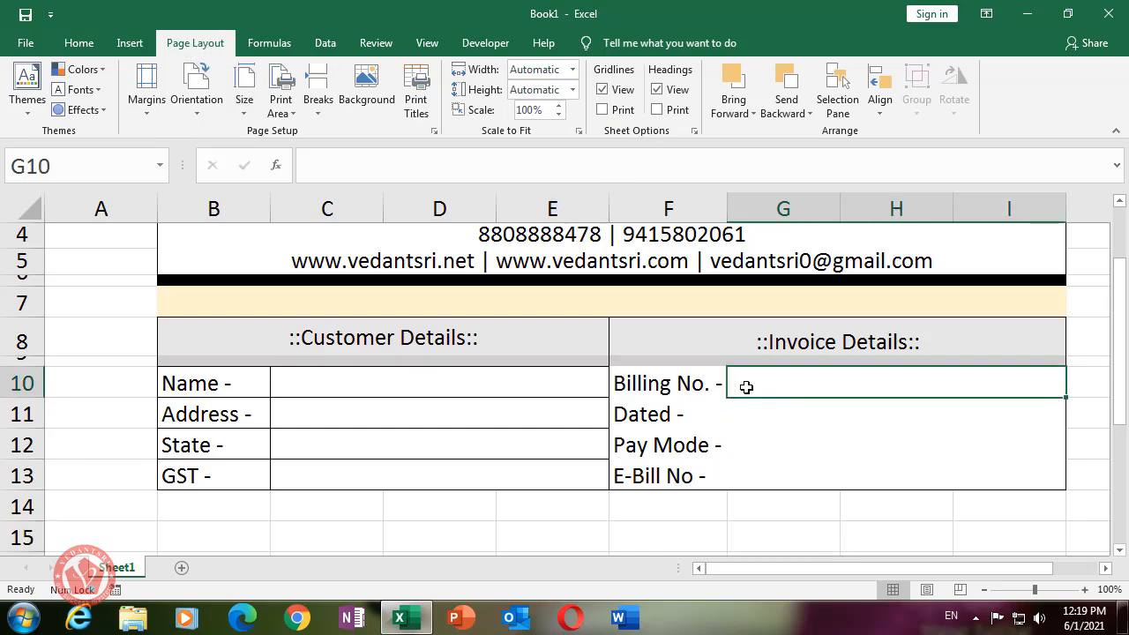
{"action": "left_click_drag", "start_coordinate": [679, 379], "coordinate": [871, 486]}
{"action": "left_click", "coordinate": [838, 438]}
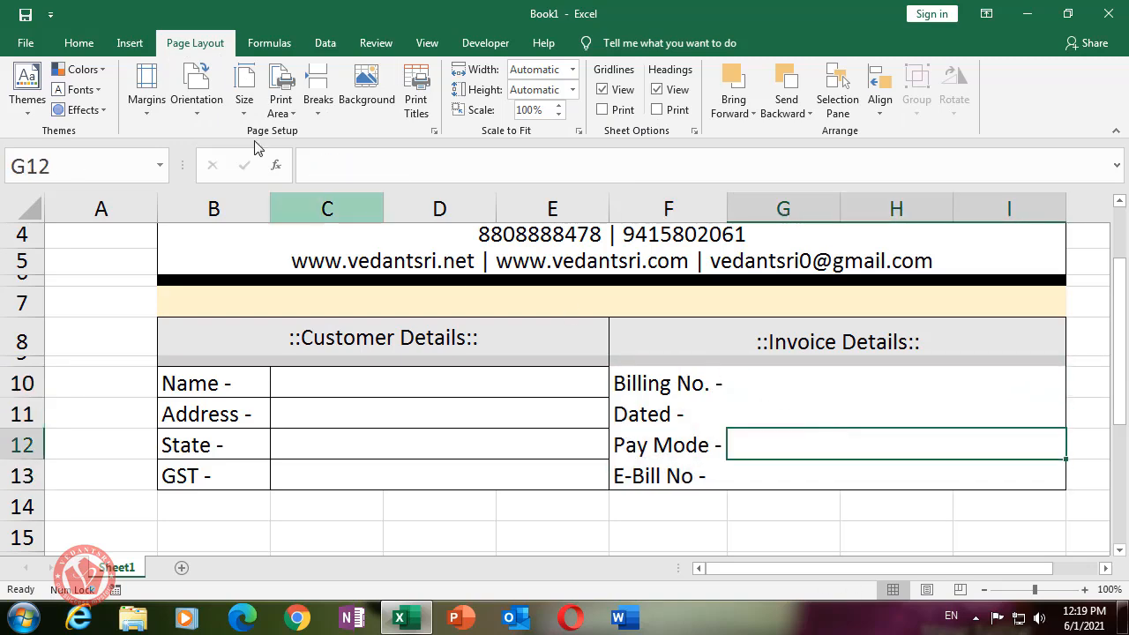
{"action": "left_click", "coordinate": [84, 49]}
{"action": "left_click", "coordinate": [189, 104]}
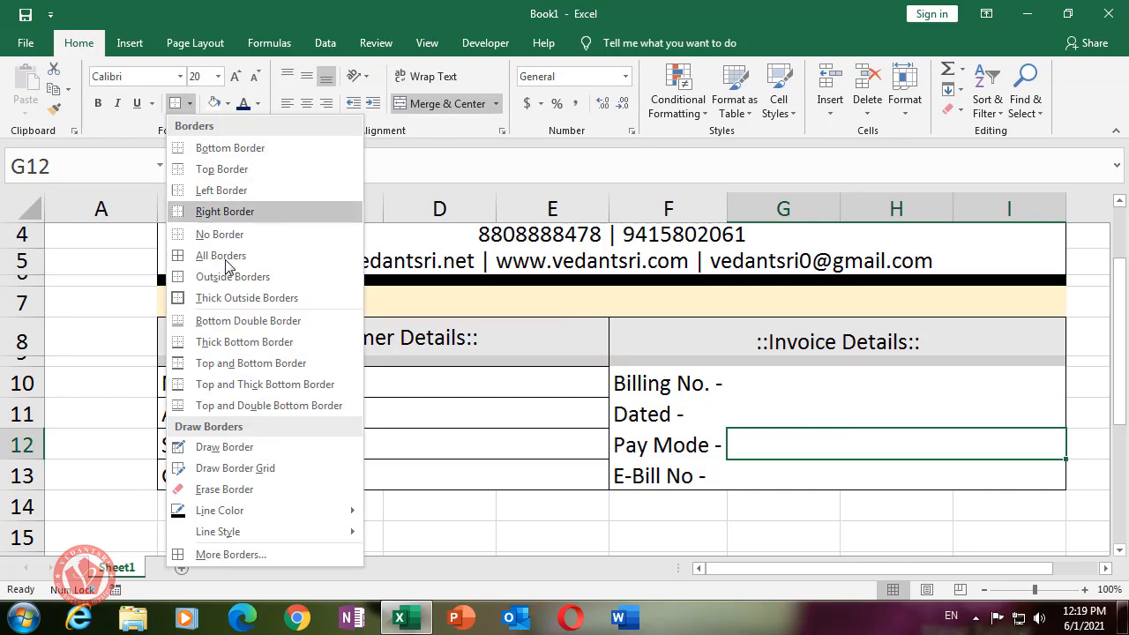
{"action": "left_click", "coordinate": [238, 468]}
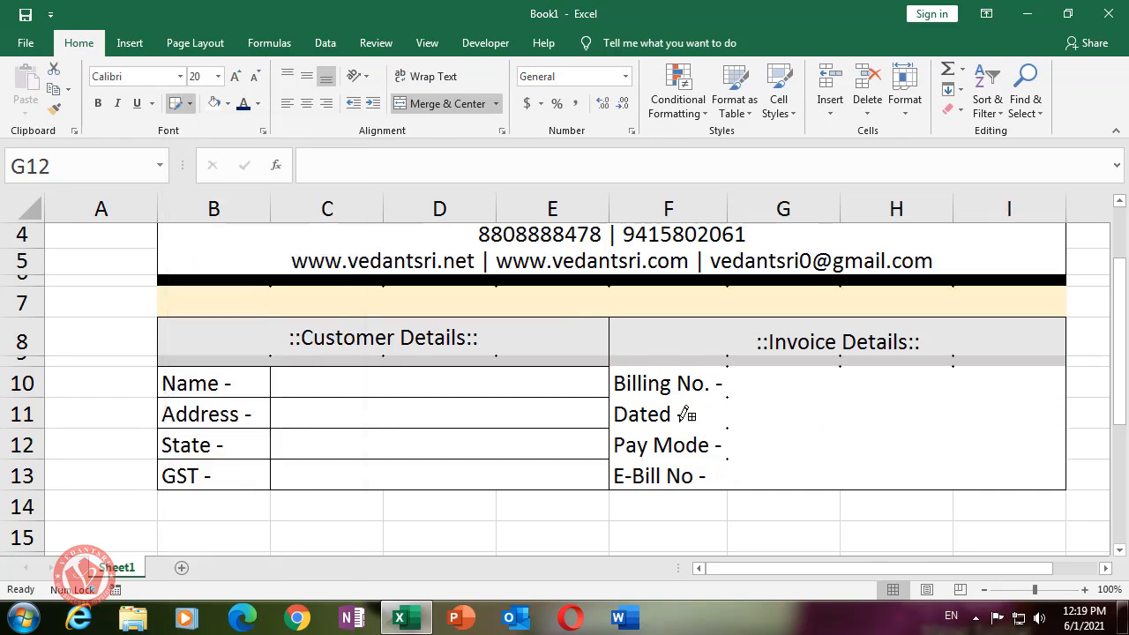
{"action": "mouse_move", "coordinate": [633, 365]}
{"action": "left_mouse_down"}
{"action": "mouse_move", "coordinate": [864, 455]}
{"action": "mouse_move", "coordinate": [957, 470]}
{"action": "left_mouse_up"}
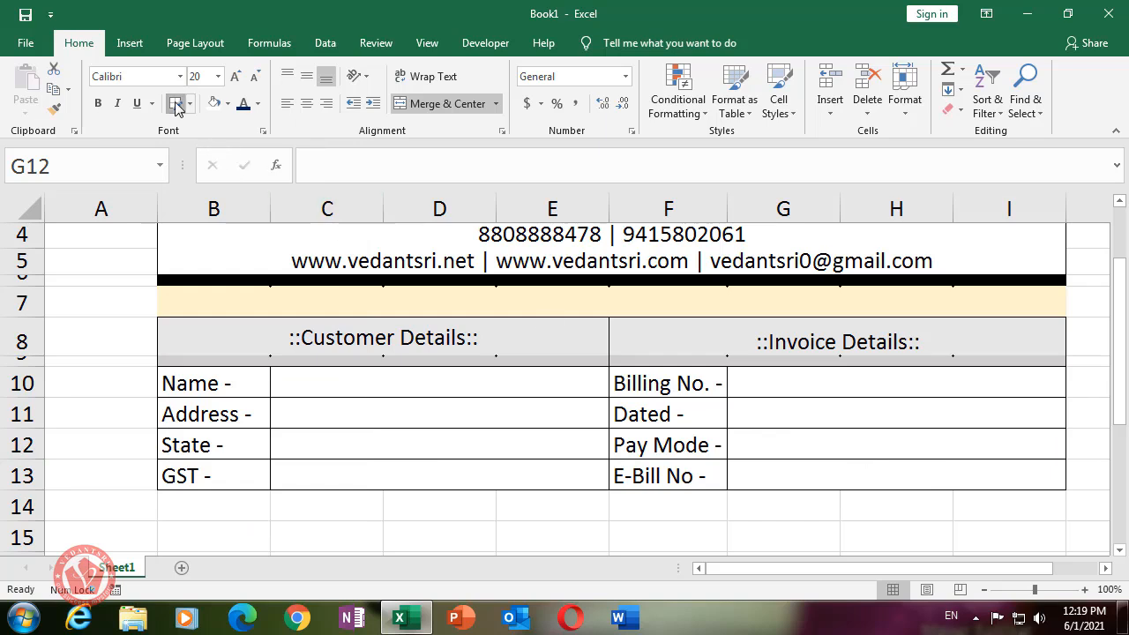
{"action": "left_click", "coordinate": [176, 103]}
- Shrink row 14 to a 9-point spacer row
{"action": "left_click", "coordinate": [1074, 411]}
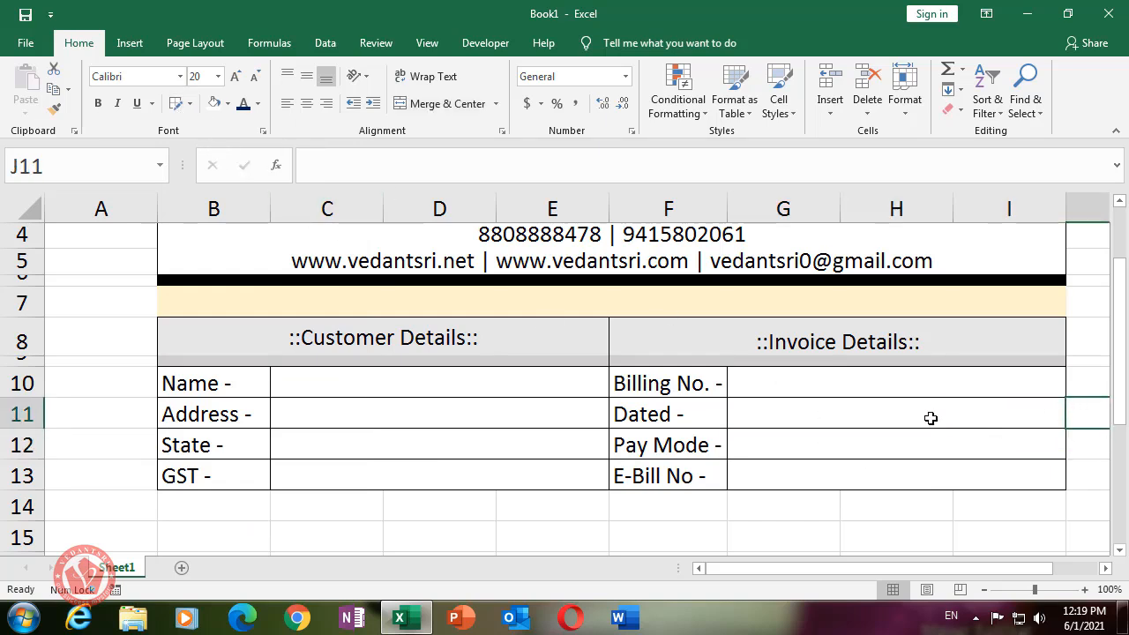
{"action": "scroll", "coordinate": [585, 379], "scroll_direction": "up", "scroll_amount": 1}
{"action": "scroll", "coordinate": [586, 379], "scroll_direction": "down", "scroll_amount": 2}
{"action": "scroll", "coordinate": [585, 379], "scroll_direction": "down", "scroll_amount": 2}
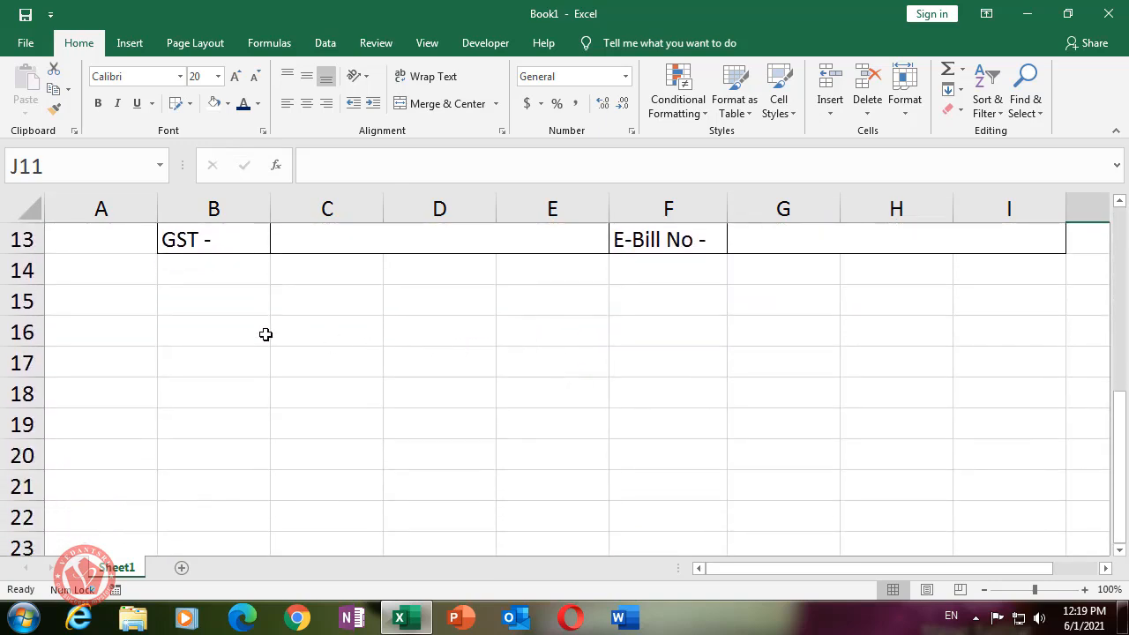
{"action": "scroll", "coordinate": [256, 326], "scroll_direction": "up", "scroll_amount": 2}
{"action": "left_click_drag", "start_coordinate": [24, 457], "coordinate": [28, 436]}
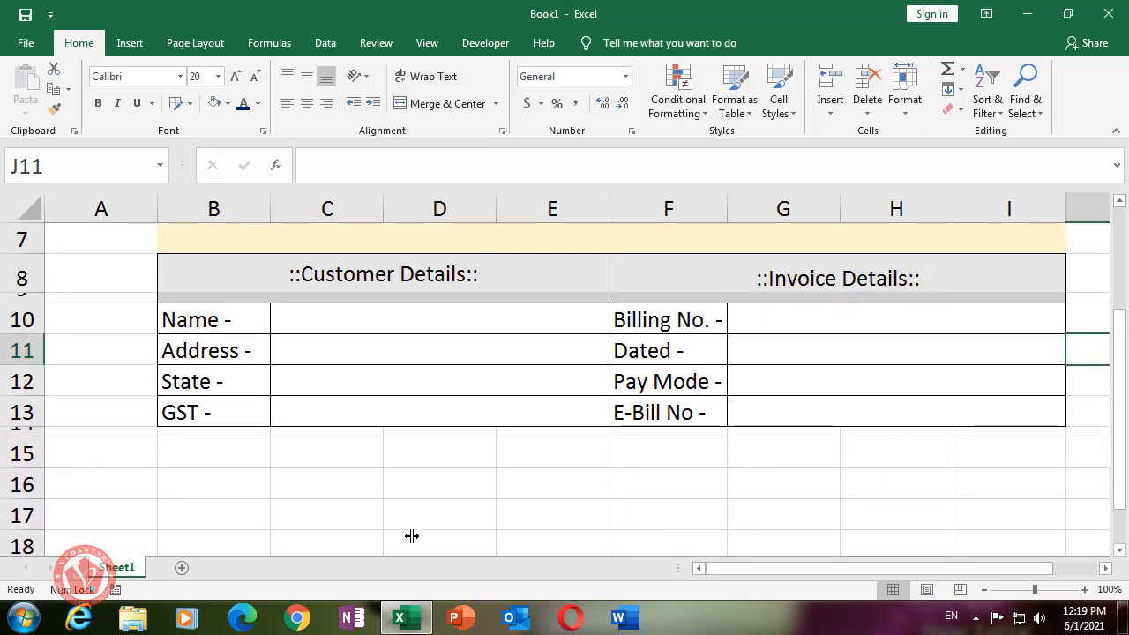
- Fill B14:I14 with Light Gray, Background 2, Darker 50%
{"action": "left_click_drag", "start_coordinate": [182, 433], "coordinate": [1043, 437]}
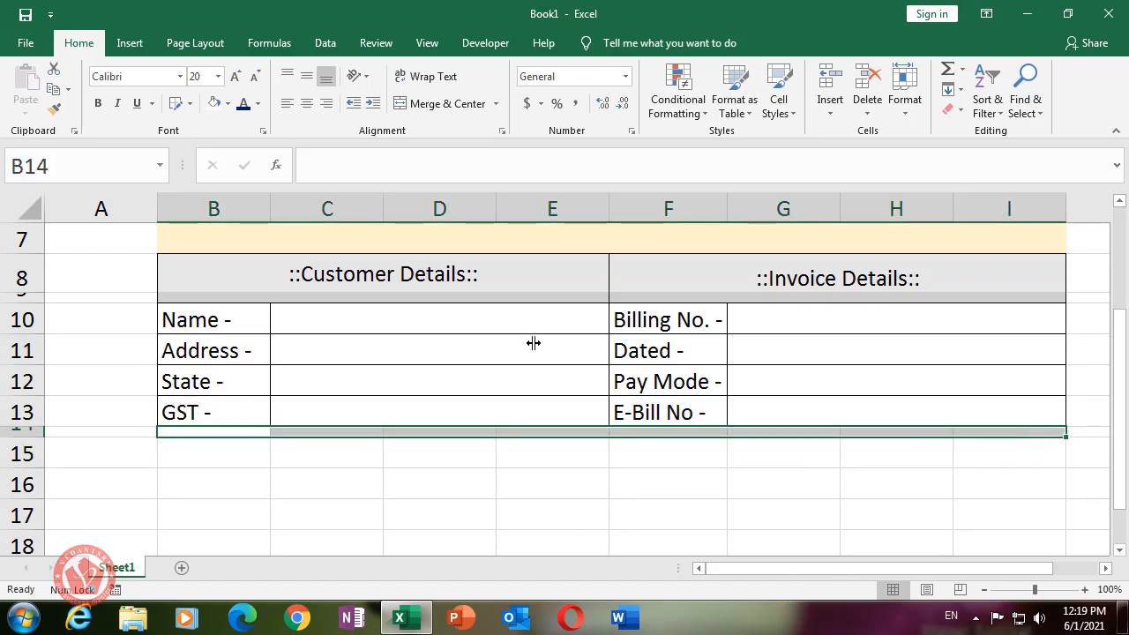
{"action": "left_click", "coordinate": [227, 104]}
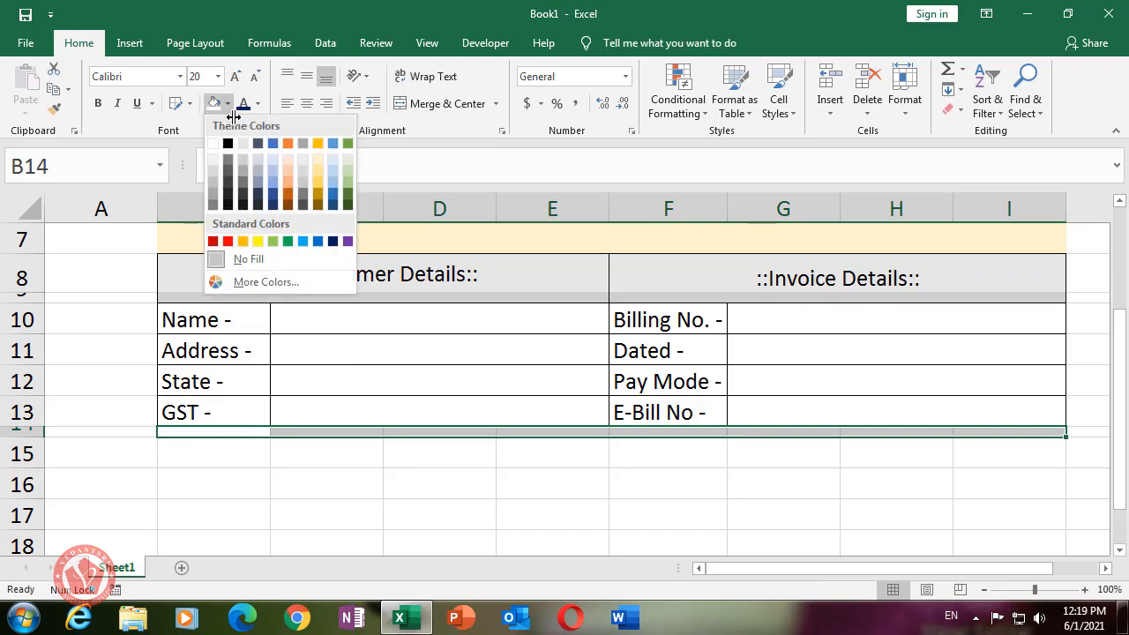
{"action": "left_click", "coordinate": [243, 179]}
{"action": "left_click", "coordinate": [353, 507]}
- Shrink the dark-grey row 14 into a thin separator band
{"action": "scroll", "coordinate": [602, 468], "scroll_direction": "up", "scroll_amount": 1}
{"action": "scroll", "coordinate": [602, 468], "scroll_direction": "up", "scroll_amount": 2}
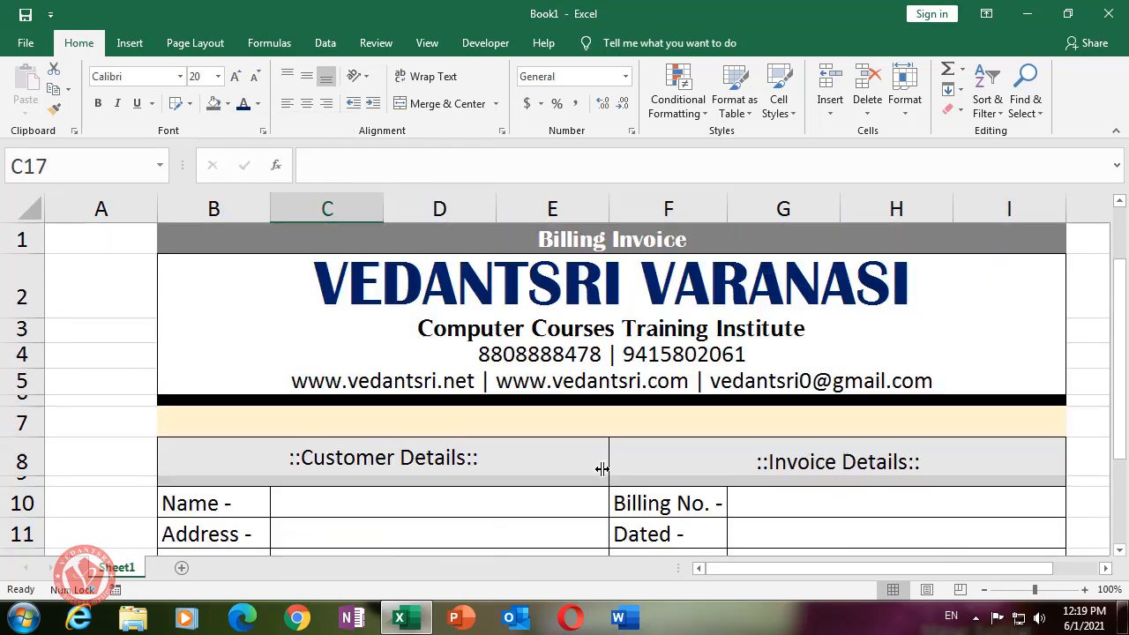
{"action": "scroll", "coordinate": [602, 468], "scroll_direction": "down", "scroll_amount": 1}
{"action": "left_click_drag", "start_coordinate": [49, 502], "coordinate": [34, 495]}
{"action": "left_click", "coordinate": [385, 518]}
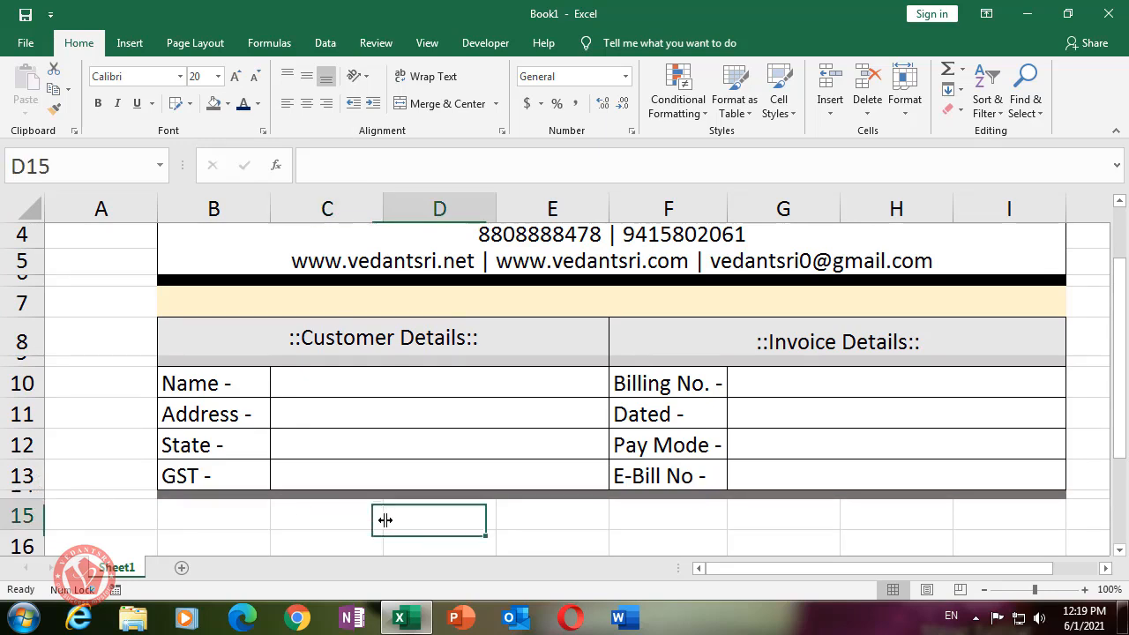
{"action": "left_click", "coordinate": [210, 495]}
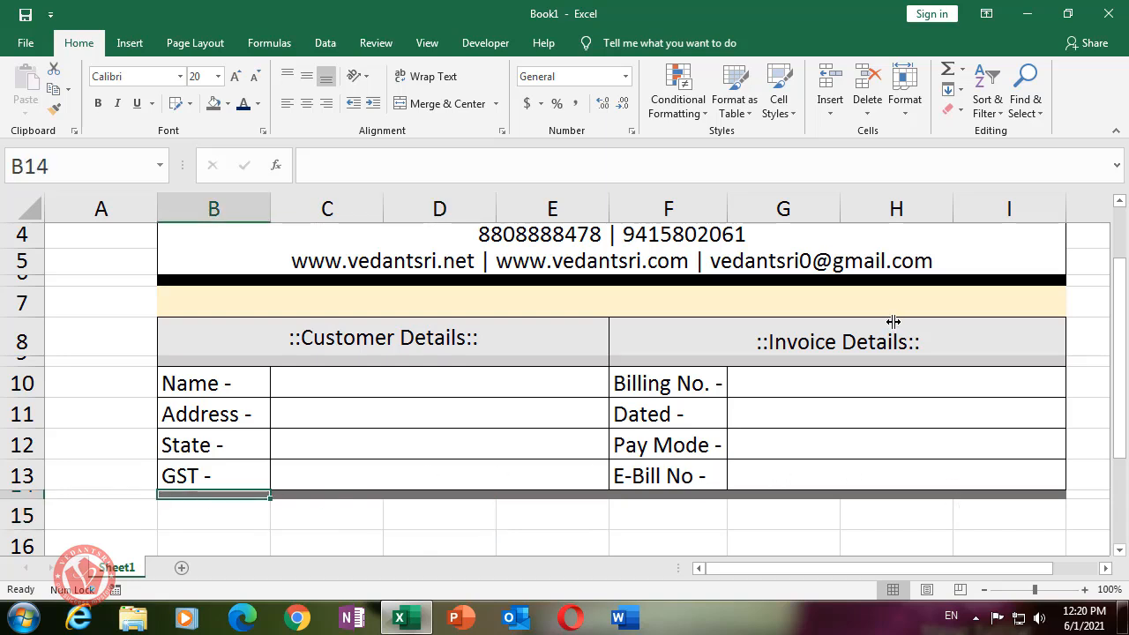
- Review the VEDANTSRI VARANASI title and phone number lines in the header
{"action": "scroll", "coordinate": [893, 322], "scroll_direction": "up", "scroll_amount": 1}
{"action": "left_click", "coordinate": [545, 291]}
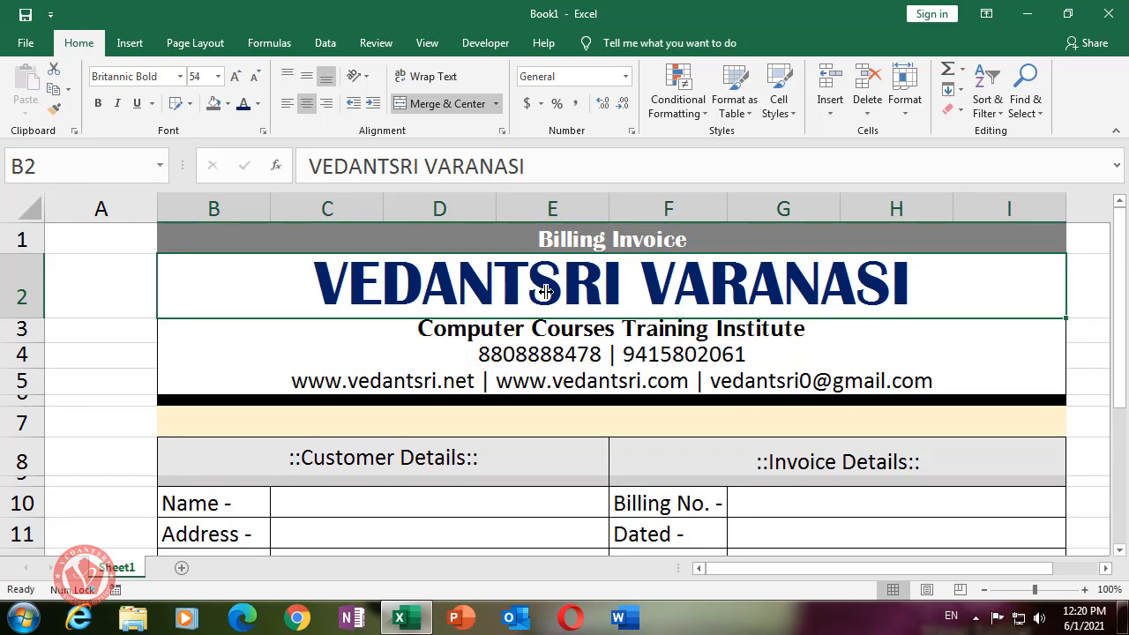
{"action": "scroll", "coordinate": [795, 436], "scroll_direction": "down", "scroll_amount": 2}
{"action": "scroll", "coordinate": [794, 437], "scroll_direction": "up", "scroll_amount": 2}
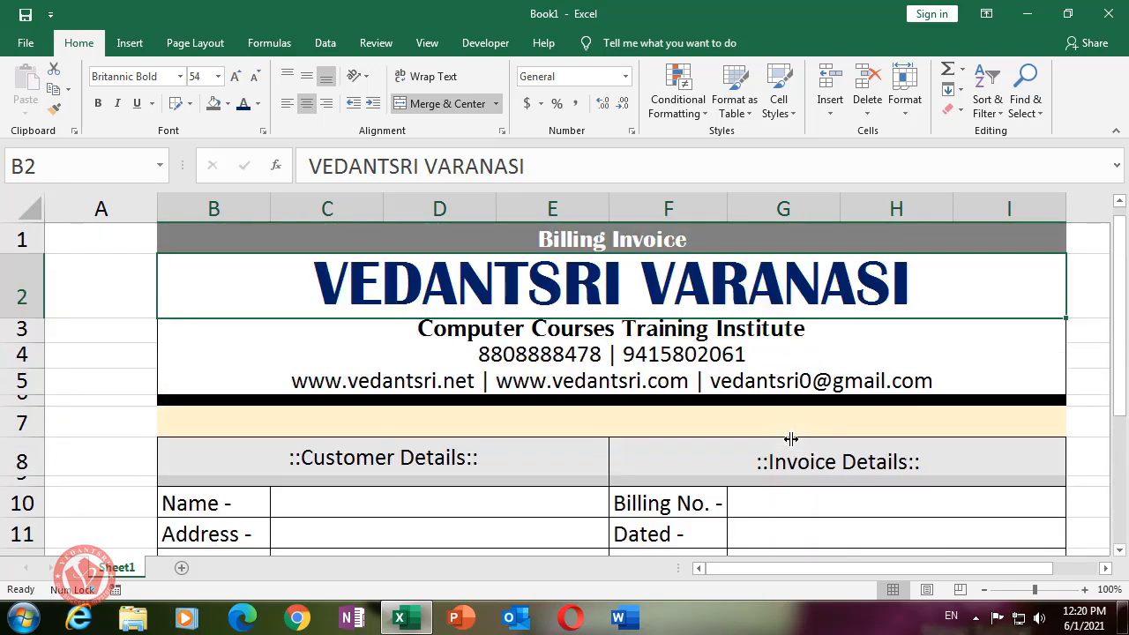
{"action": "left_click", "coordinate": [629, 348]}
{"action": "scroll", "coordinate": [891, 405], "scroll_direction": "down", "scroll_amount": 1}
{"action": "scroll", "coordinate": [891, 404], "scroll_direction": "down", "scroll_amount": 2}
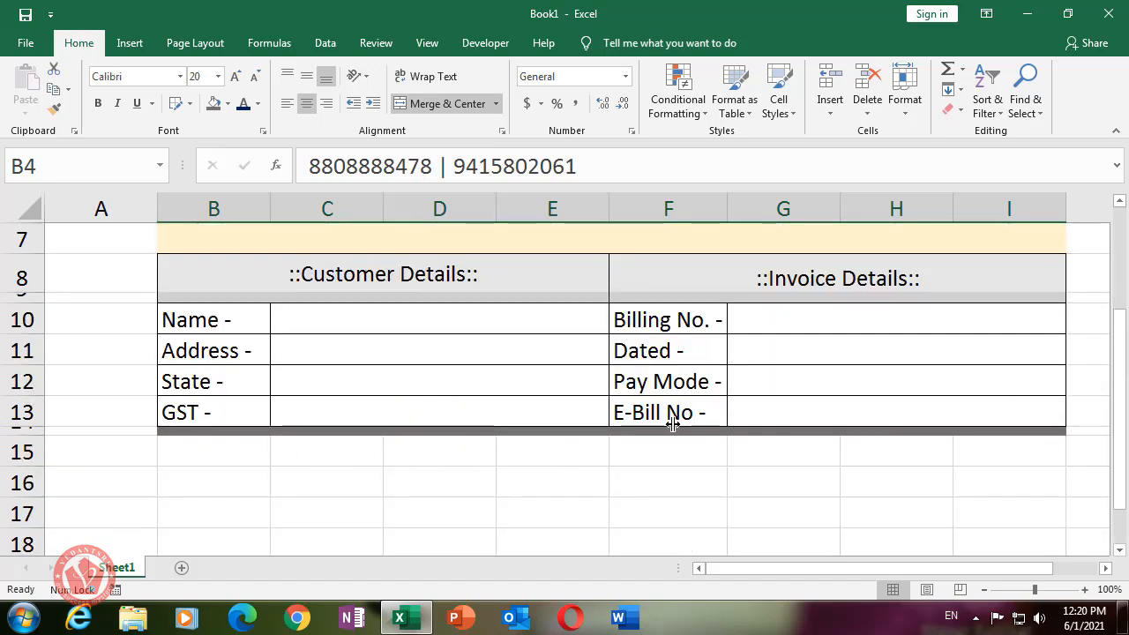
{"action": "scroll", "coordinate": [514, 432], "scroll_direction": "down", "scroll_amount": 1}
- Make row 15 taller, 33.75 points, for the table headings
{"action": "left_click", "coordinate": [219, 372]}
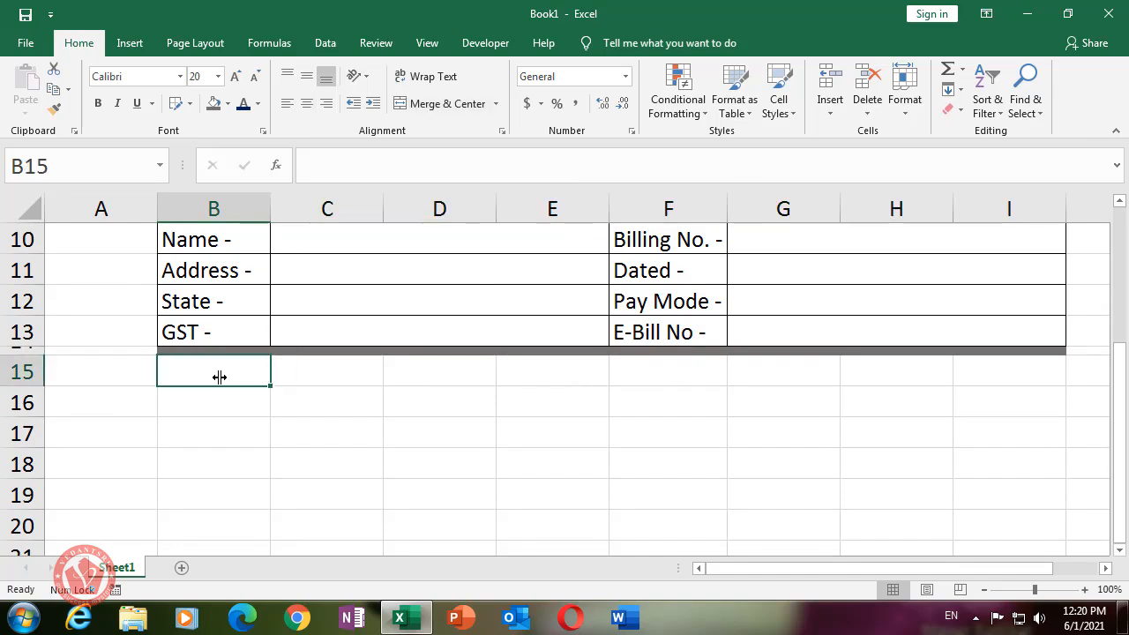
{"action": "left_click", "coordinate": [321, 363]}
{"action": "left_click", "coordinate": [540, 373]}
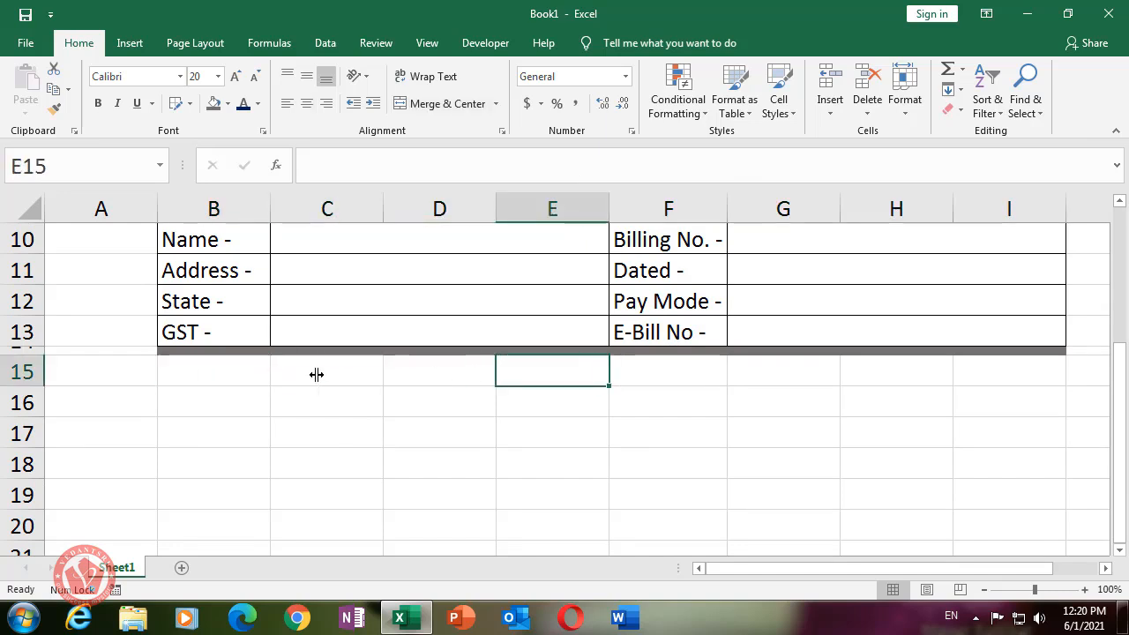
{"action": "left_click", "coordinate": [208, 374]}
{"action": "left_click_drag", "start_coordinate": [39, 387], "coordinate": [35, 395]}
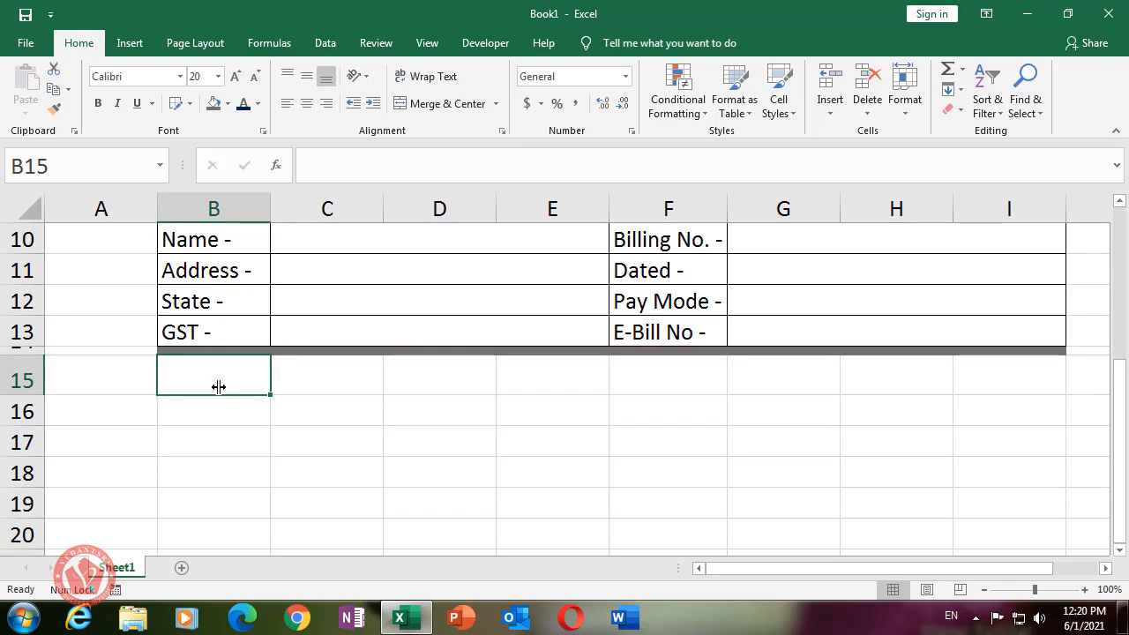
- Enter headings Sr Number, Items, Price and Qty in B15:E15
{"action": "type", "text": "Sr Number"}
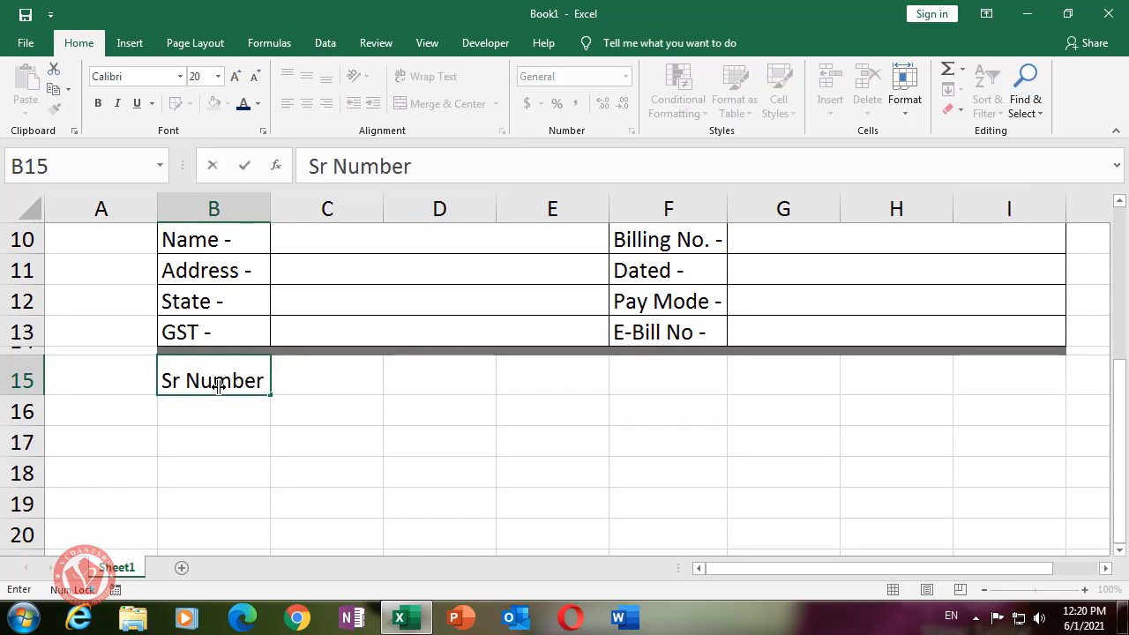
{"action": "key", "text": "Tab"}
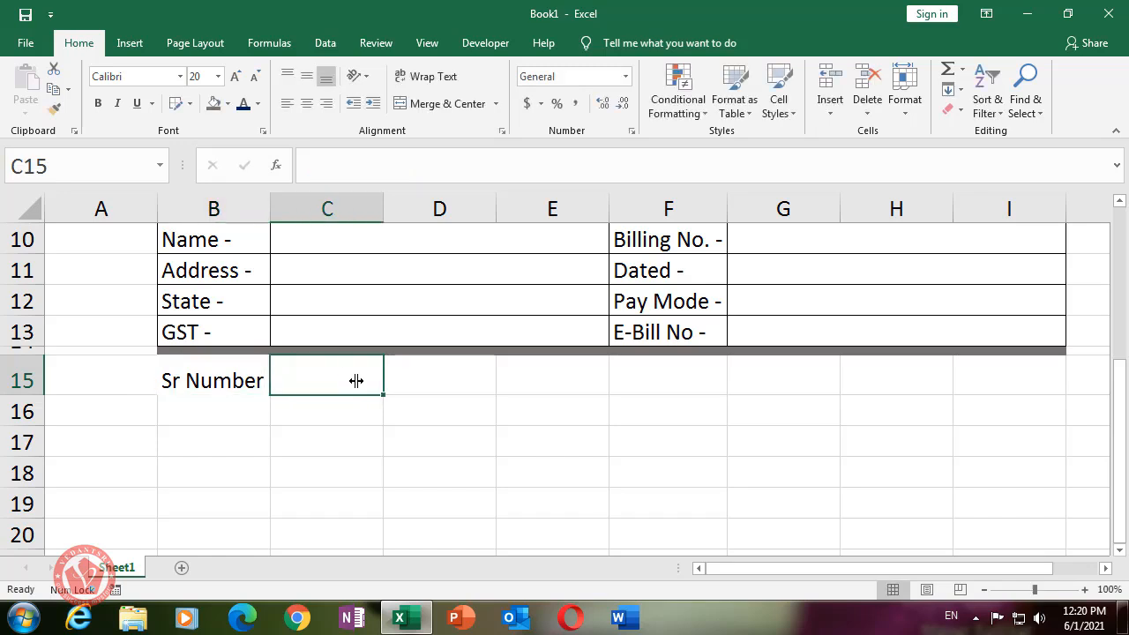
{"action": "type", "text": "Items"}
{"action": "key", "text": "Tab"}
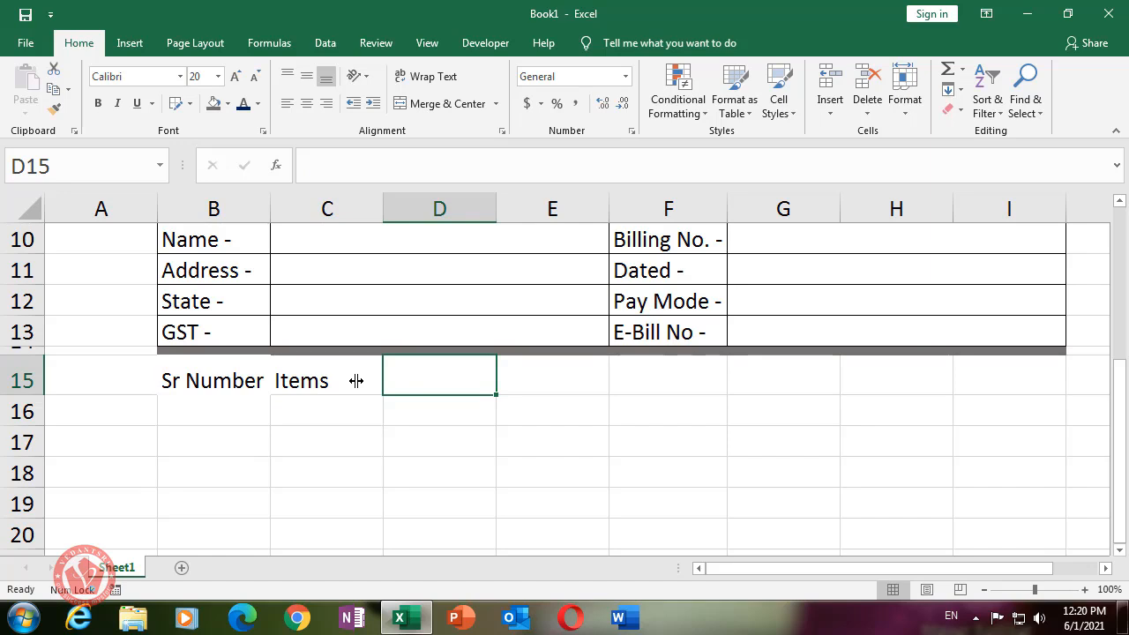
{"action": "type", "text": "Price"}
{"action": "key", "text": "Tab"}
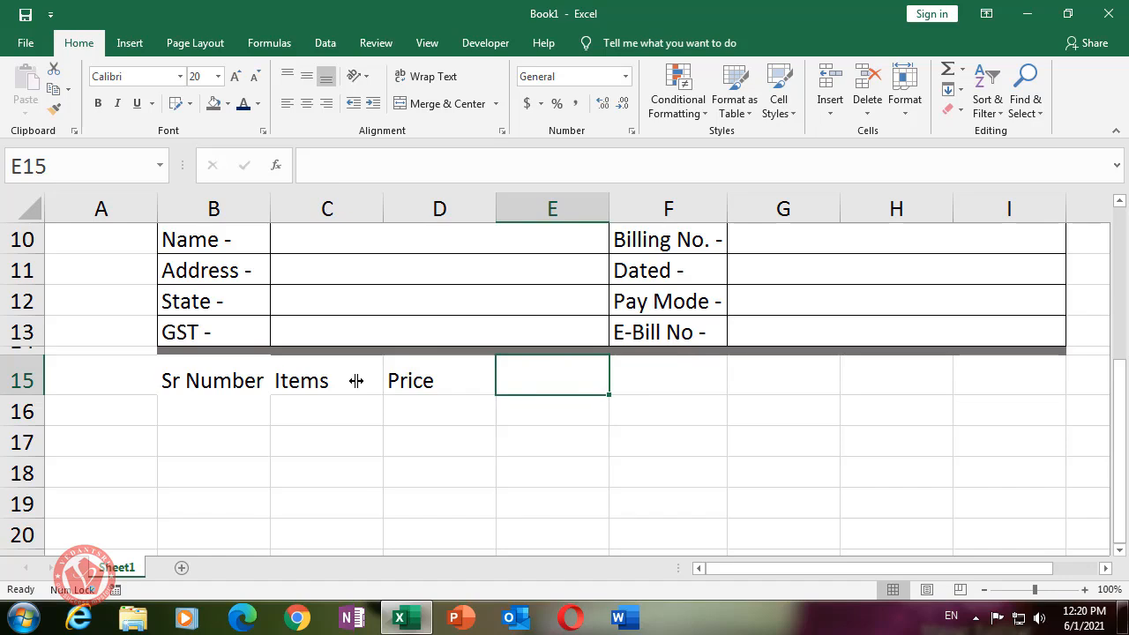
{"action": "type", "text": "Qty"}
{"action": "key", "text": "Tab"}
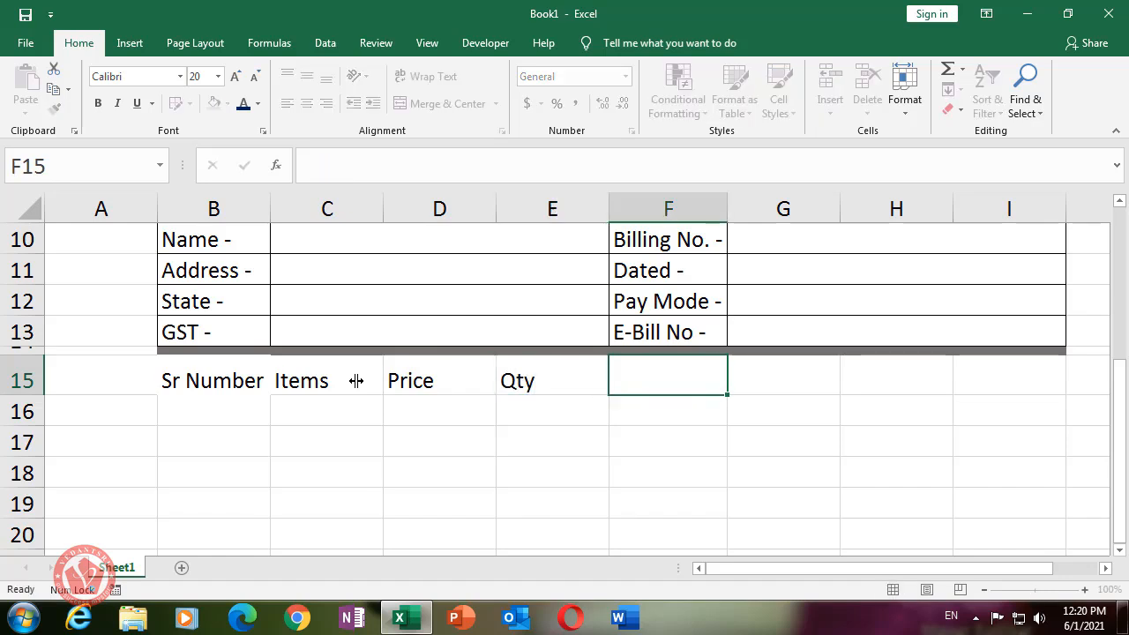
- Enter headings GST, Dis, Offer Price and Amount in F15:I15
{"action": "type", "text": "GST"}
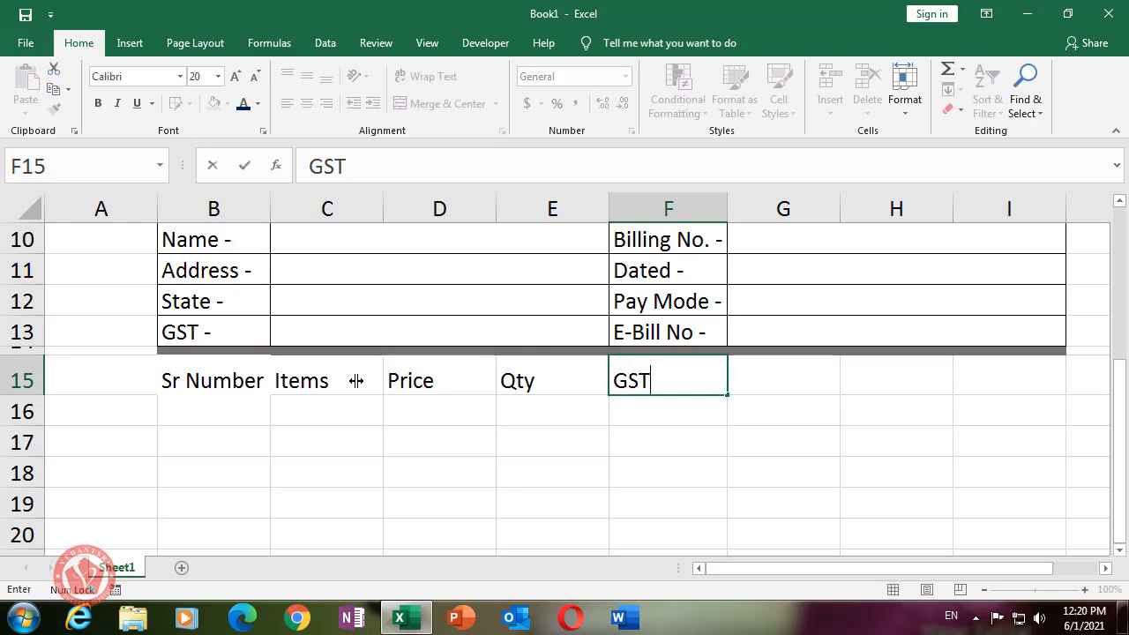
{"action": "key", "text": "Tab"}
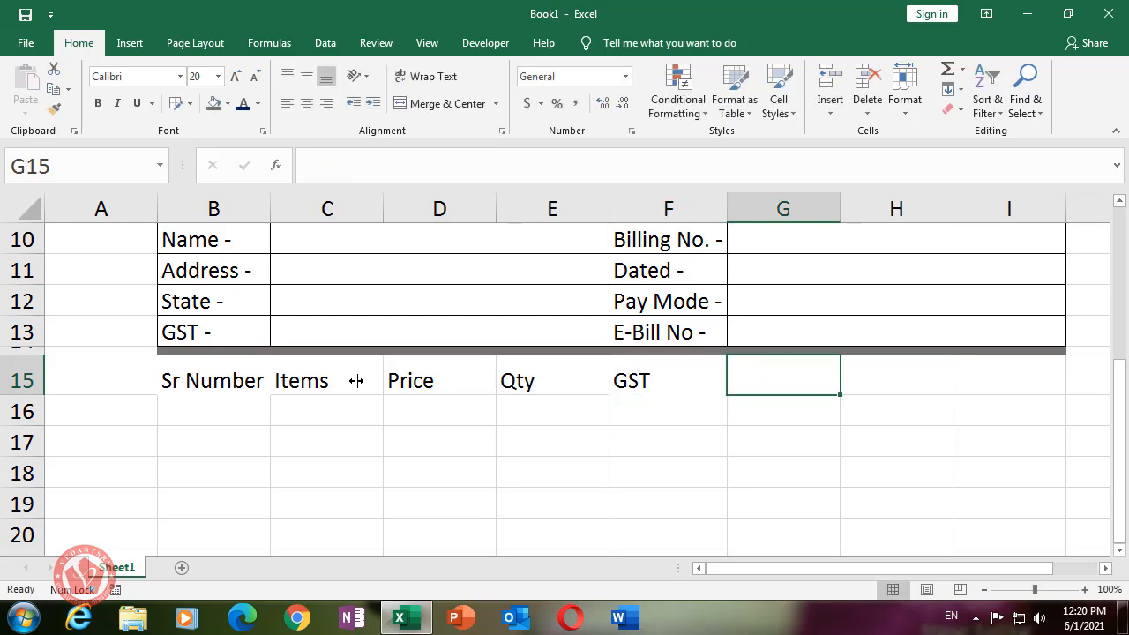
{"action": "type", "text": "Dis"}
{"action": "key", "text": "Tab"}
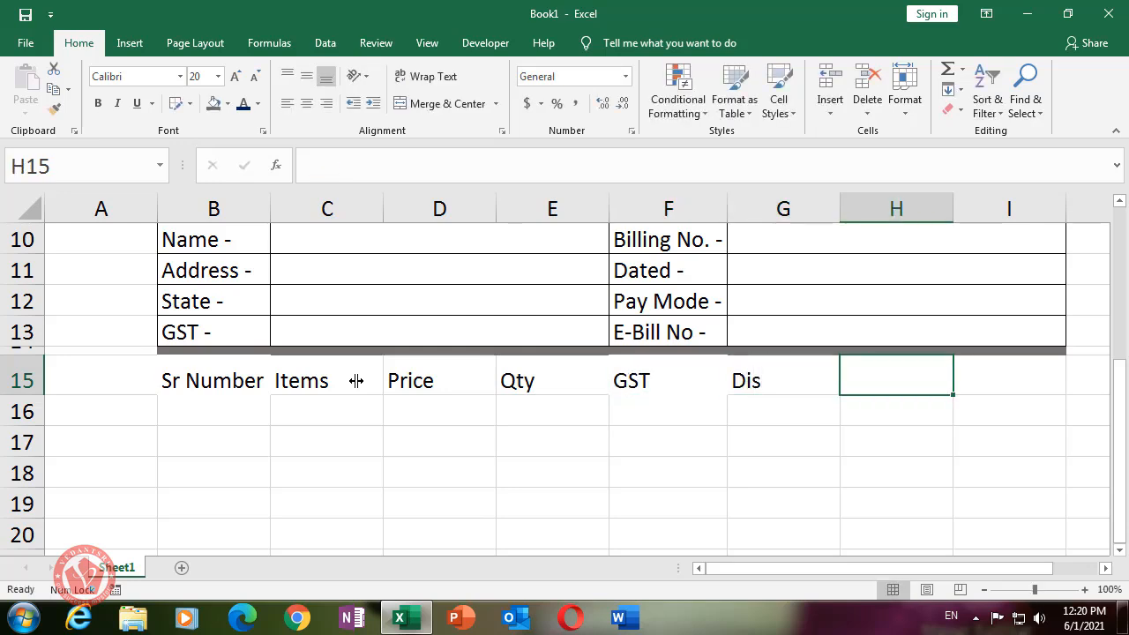
{"action": "type", "text": "O"}
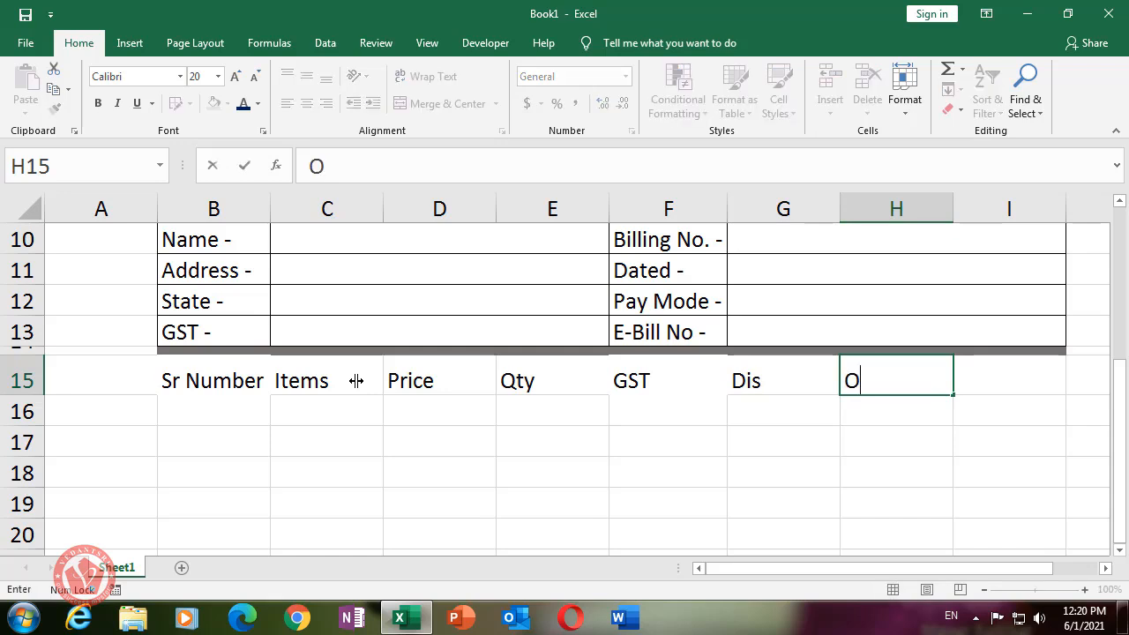
{"action": "type", "text": "ffer Price"}
{"action": "key", "text": "Tab"}
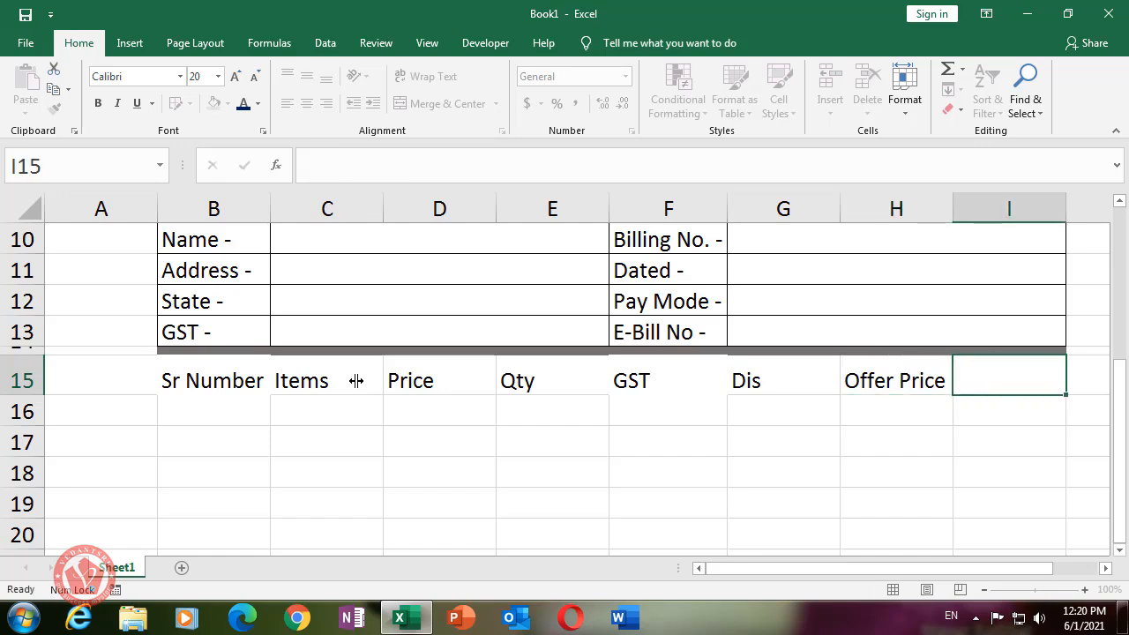
{"action": "type", "text": "Q"}
{"action": "key", "text": "BackSpace"}
{"action": "type", "text": "Amount"}
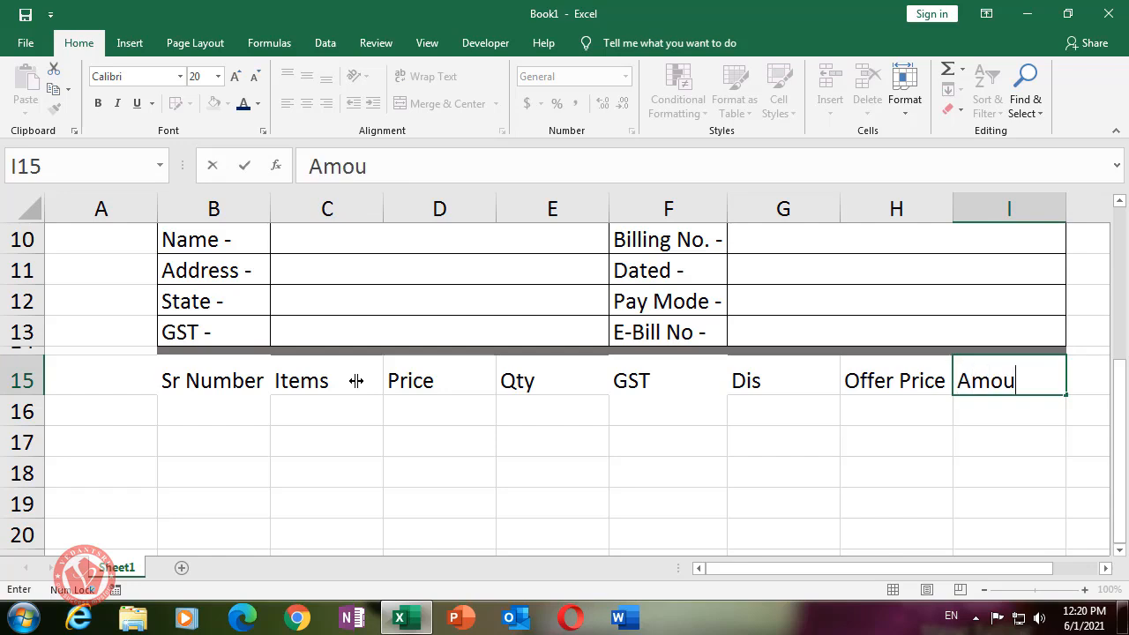
{"action": "left_click", "coordinate": [680, 478]}
{"action": "left_click", "coordinate": [985, 378]}
- Apply Center and Middle Align to the headings in B15:I15
{"action": "left_click", "coordinate": [189, 379]}
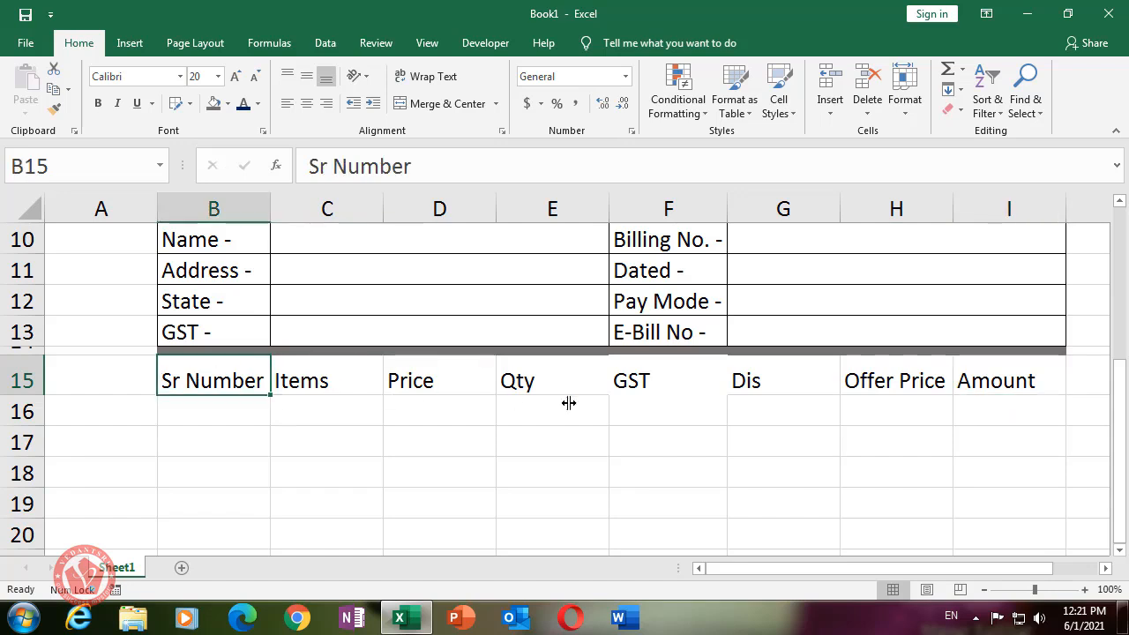
{"action": "left_click", "coordinate": [743, 433]}
{"action": "left_click", "coordinate": [214, 379]}
{"action": "left_click_drag", "start_coordinate": [205, 378], "coordinate": [992, 385]}
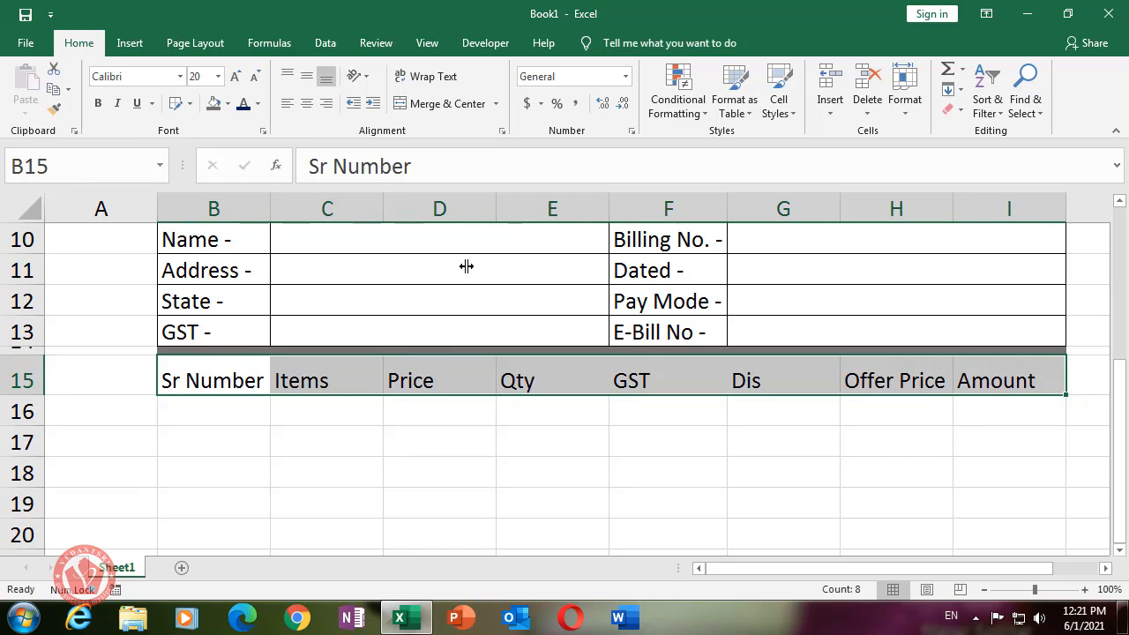
{"action": "left_click", "coordinate": [306, 101]}
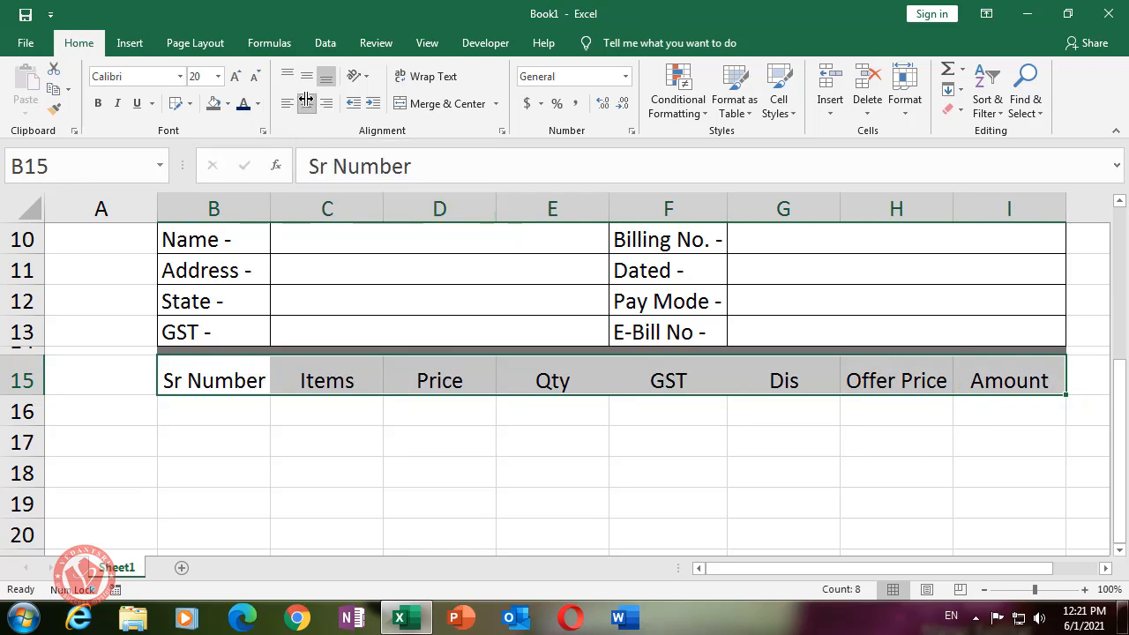
{"action": "left_click", "coordinate": [304, 73]}
{"action": "left_click", "coordinate": [411, 460]}
{"action": "left_click_drag", "start_coordinate": [219, 379], "coordinate": [1006, 388]}
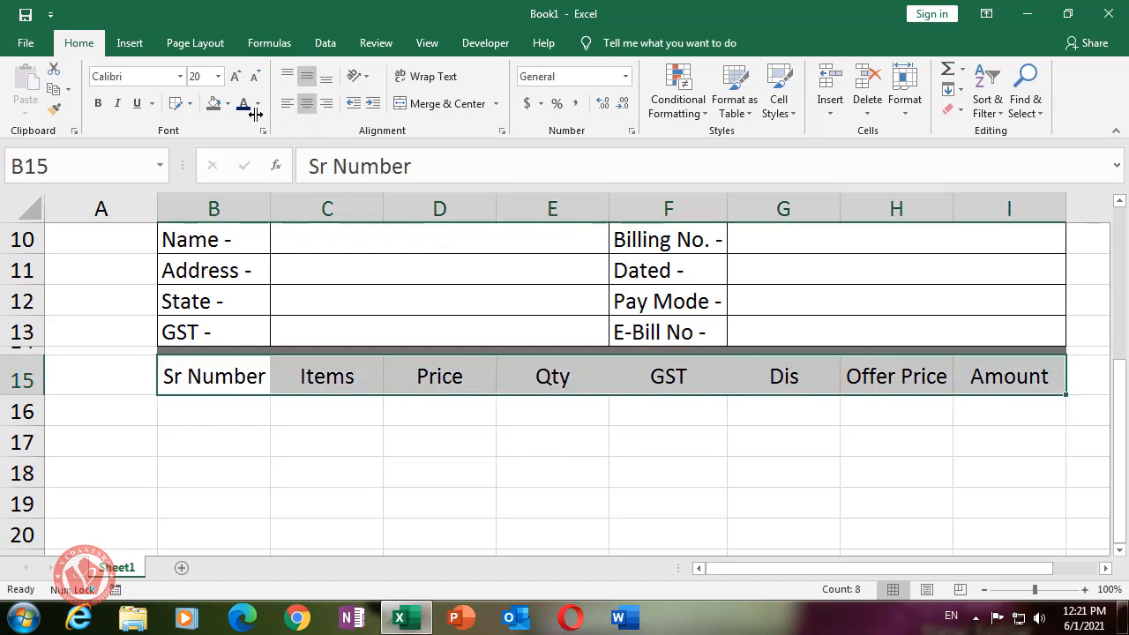
{"action": "left_click", "coordinate": [227, 103]}
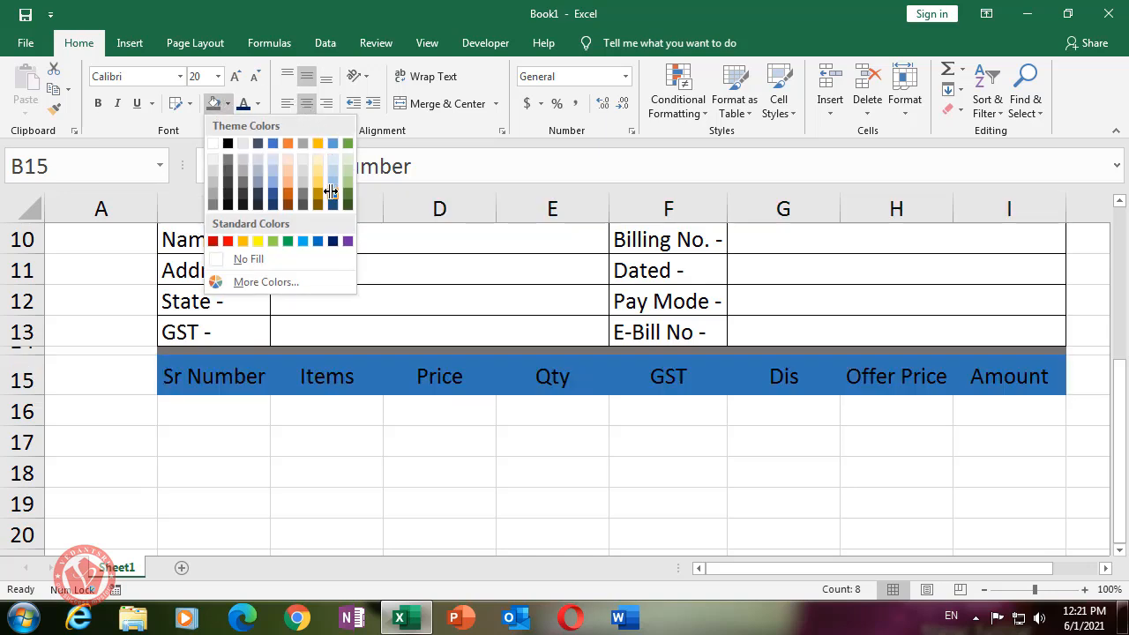
- Fill B15:I15 with Blue-Gray, Text 2, Lighter 40% and set the heading font white
{"action": "key", "text": "Escape"}
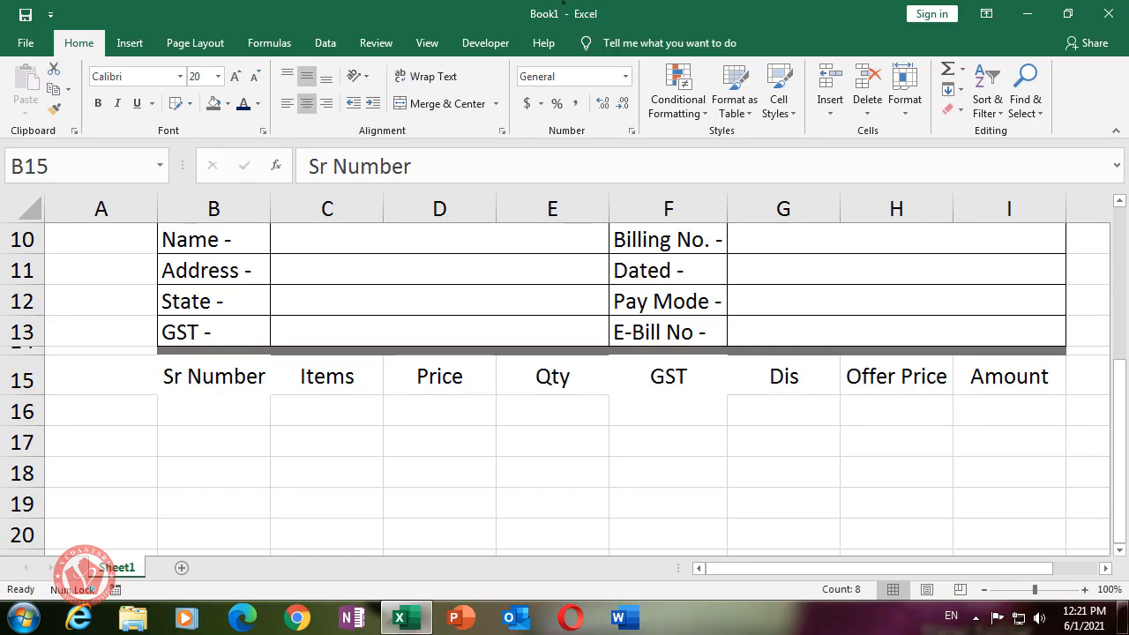
{"action": "left_click", "coordinate": [227, 103]}
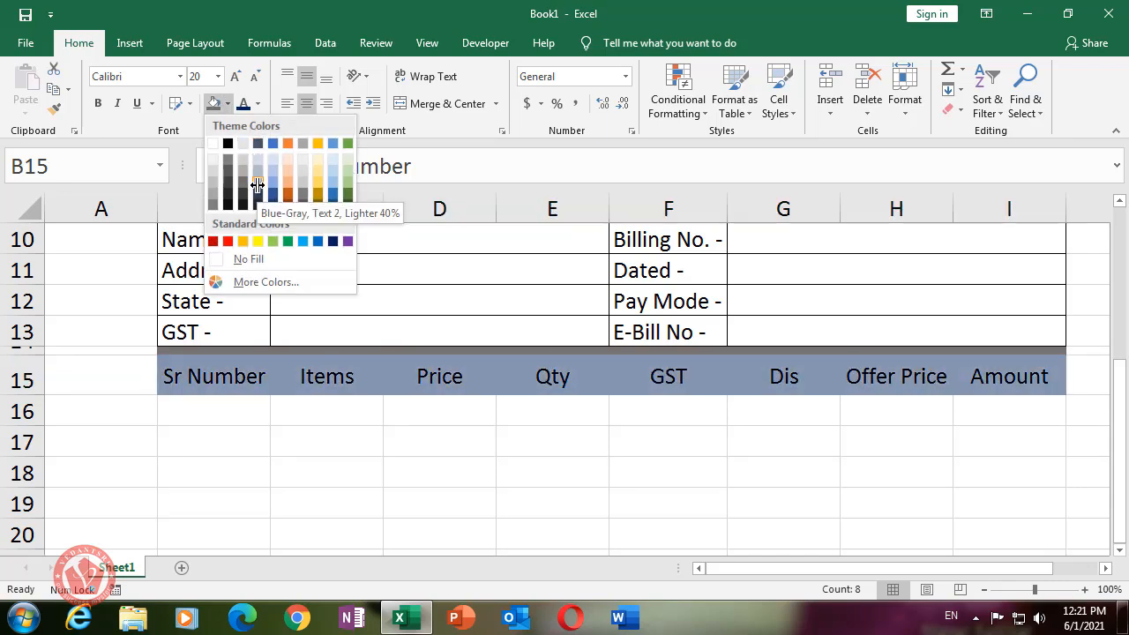
{"action": "left_click", "coordinate": [256, 184]}
{"action": "left_click", "coordinate": [258, 104]}
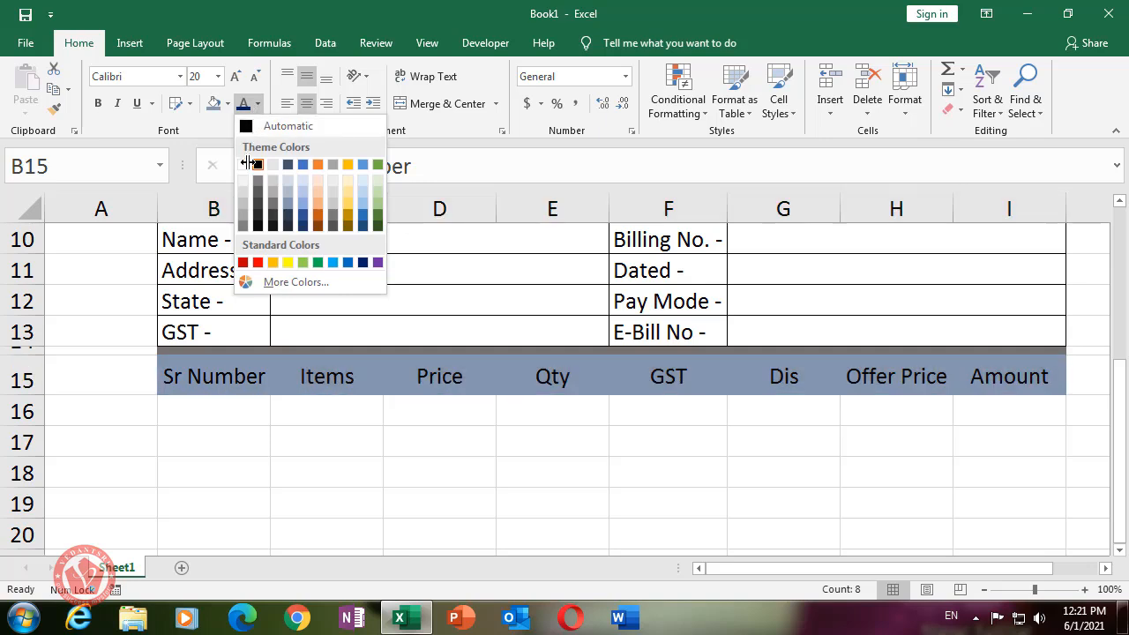
{"action": "left_click", "coordinate": [248, 162]}
{"action": "left_click", "coordinate": [404, 448]}
{"action": "left_click", "coordinate": [798, 459]}
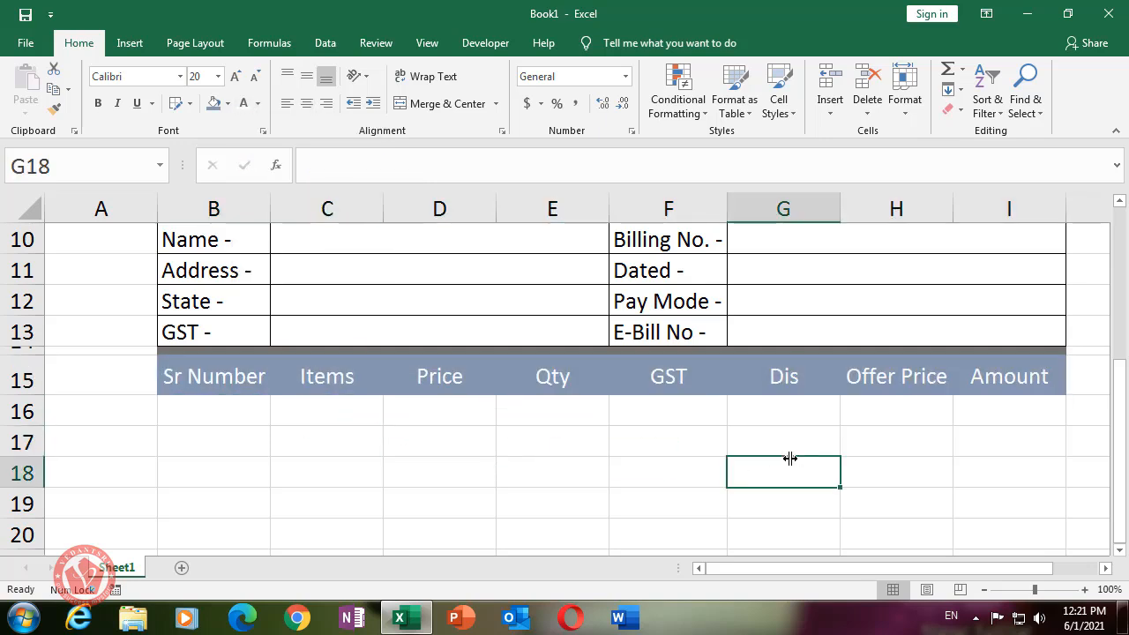
{"action": "left_click_drag", "start_coordinate": [174, 377], "coordinate": [970, 374]}
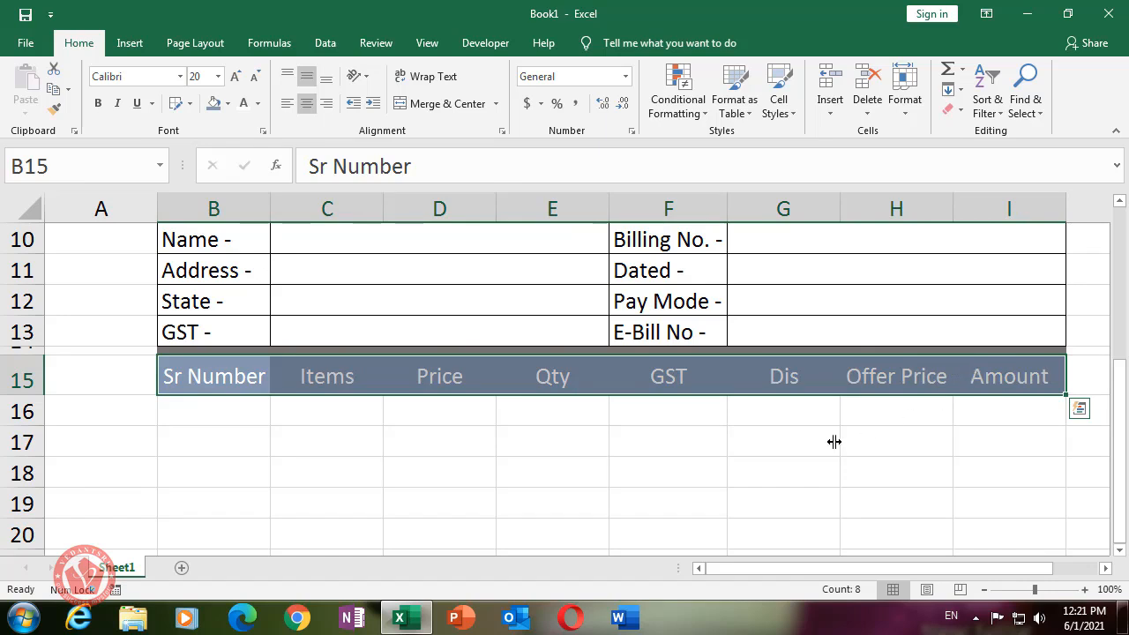
{"action": "left_click", "coordinate": [634, 438]}
{"action": "left_click", "coordinate": [204, 415]}
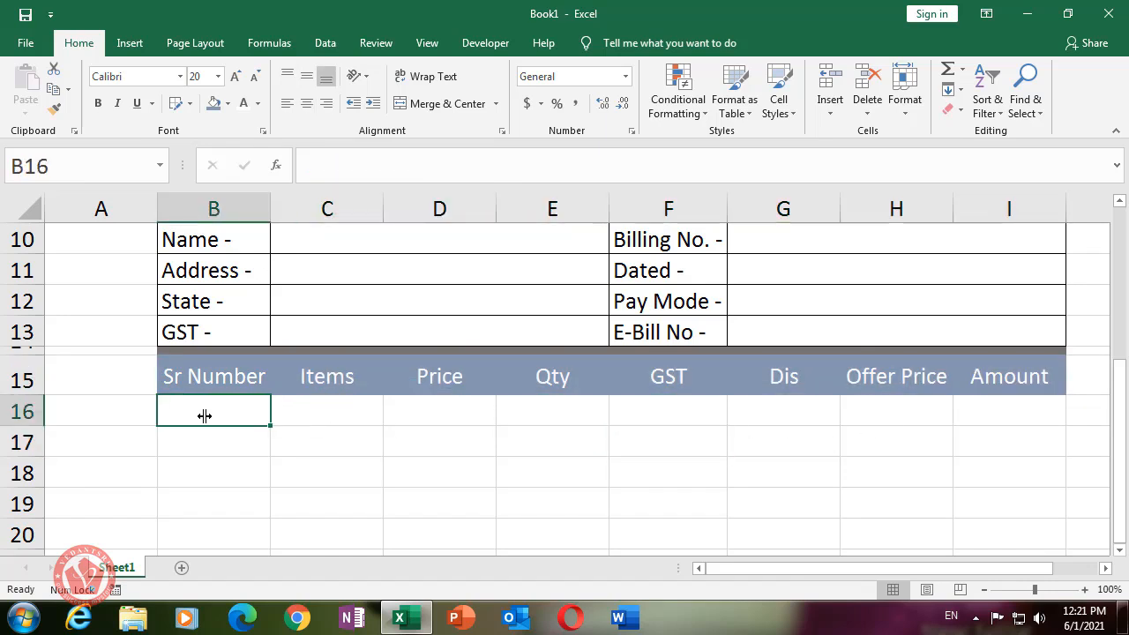
- Enter 1 in B16 and copy it down through B27
{"action": "scroll", "coordinate": [239, 401], "scroll_direction": "down", "scroll_amount": 2}
{"action": "scroll", "coordinate": [244, 398], "scroll_direction": "up", "scroll_amount": 1}
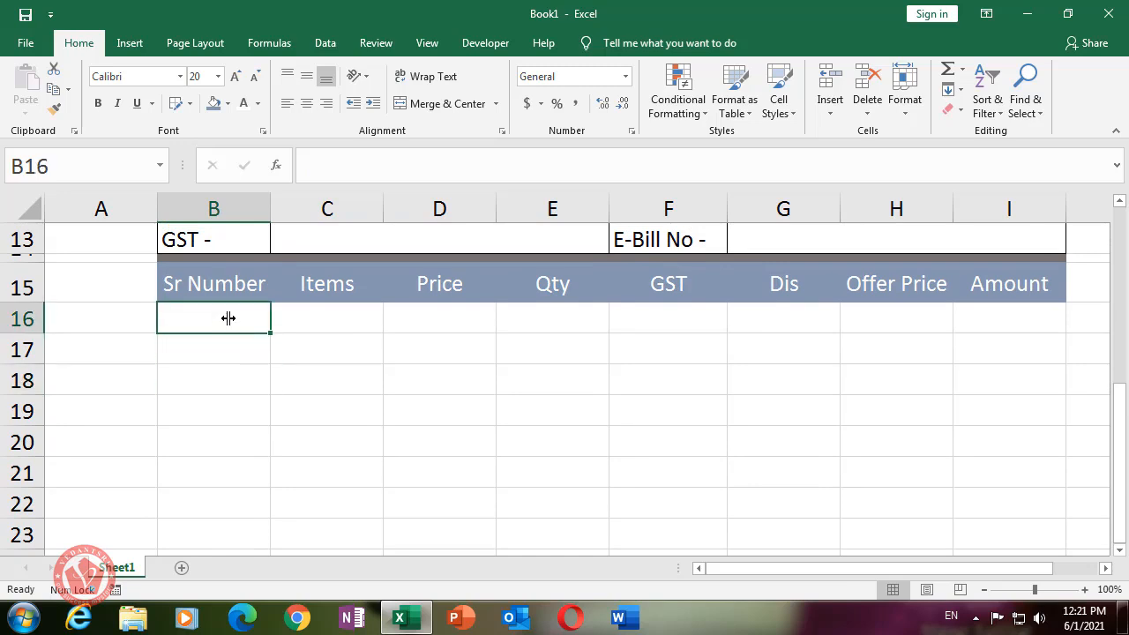
{"action": "type", "text": "1"}
{"action": "key", "text": "Return"}
{"action": "left_click", "coordinate": [235, 323]}
{"action": "left_click", "coordinate": [322, 353]}
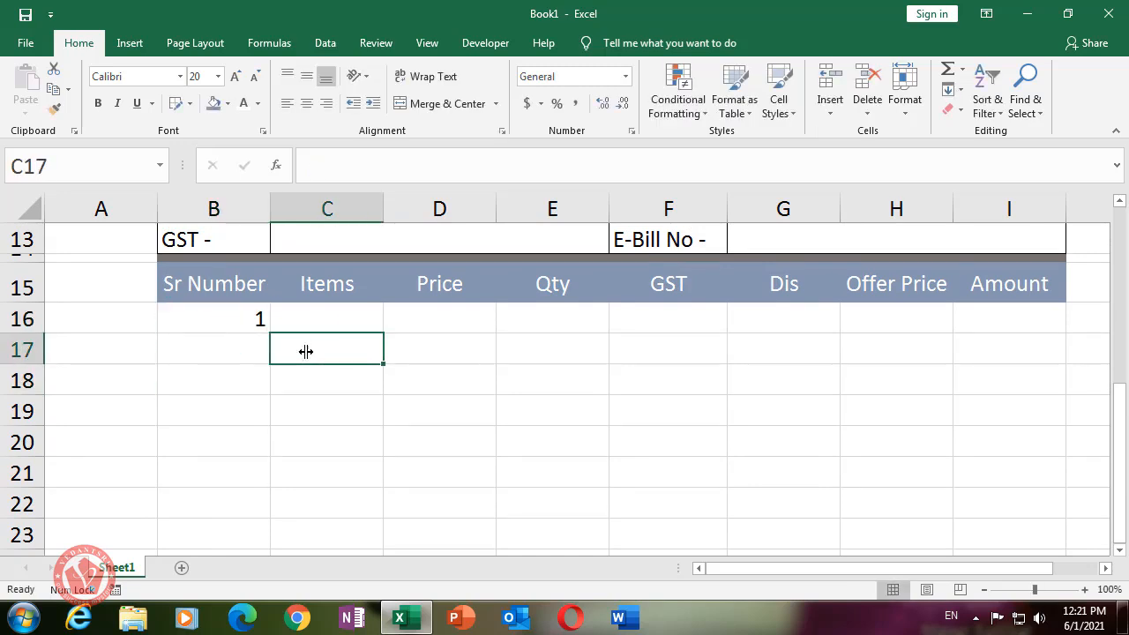
{"action": "left_click", "coordinate": [233, 317]}
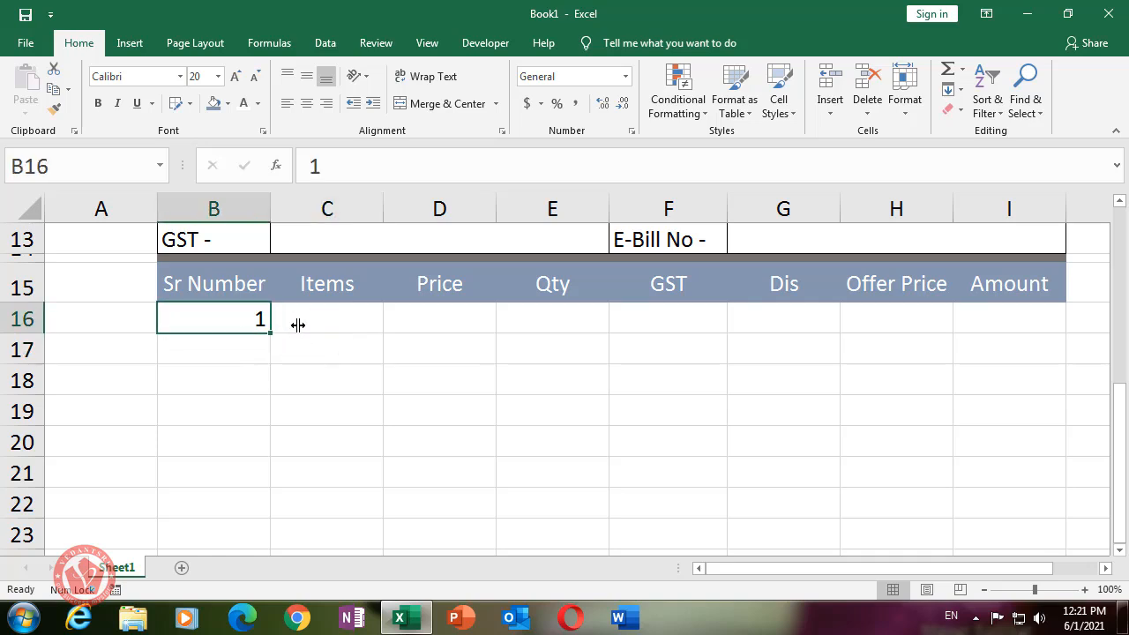
{"action": "left_click_drag", "start_coordinate": [270, 335], "coordinate": [262, 459]}
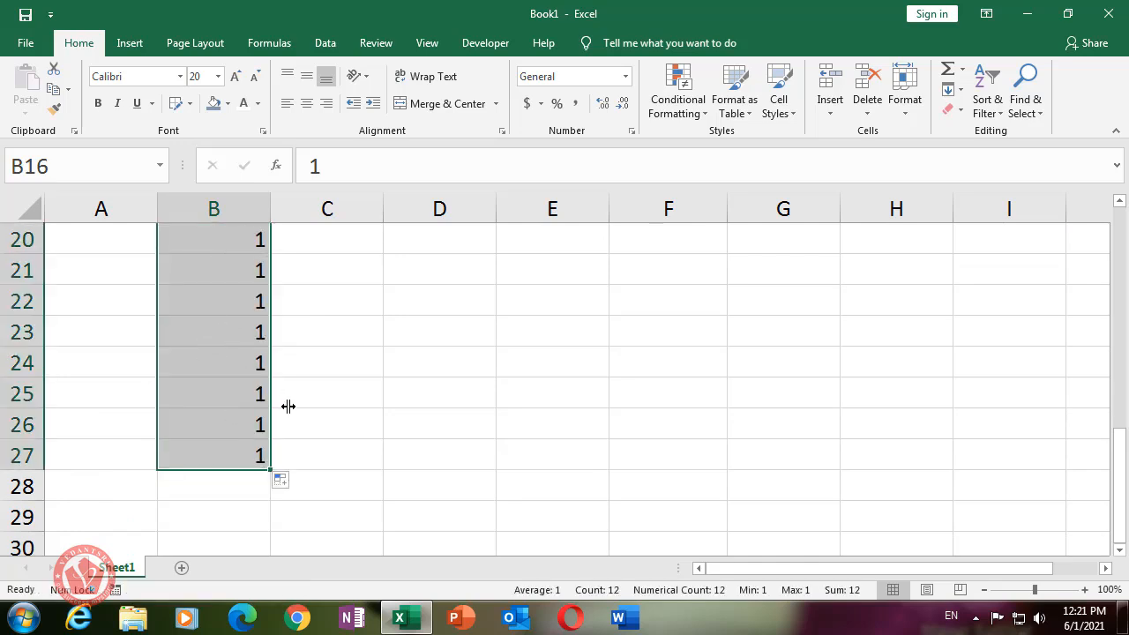
- Convert the copied cells into a 1–12 series with Fill Series
{"action": "scroll", "coordinate": [291, 405], "scroll_direction": "up", "scroll_amount": 2}
{"action": "scroll", "coordinate": [273, 424], "scroll_direction": "down", "scroll_amount": 1}
{"action": "scroll", "coordinate": [269, 449], "scroll_direction": "down", "scroll_amount": 3}
{"action": "left_click", "coordinate": [291, 483]}
{"action": "left_click", "coordinate": [309, 521]}
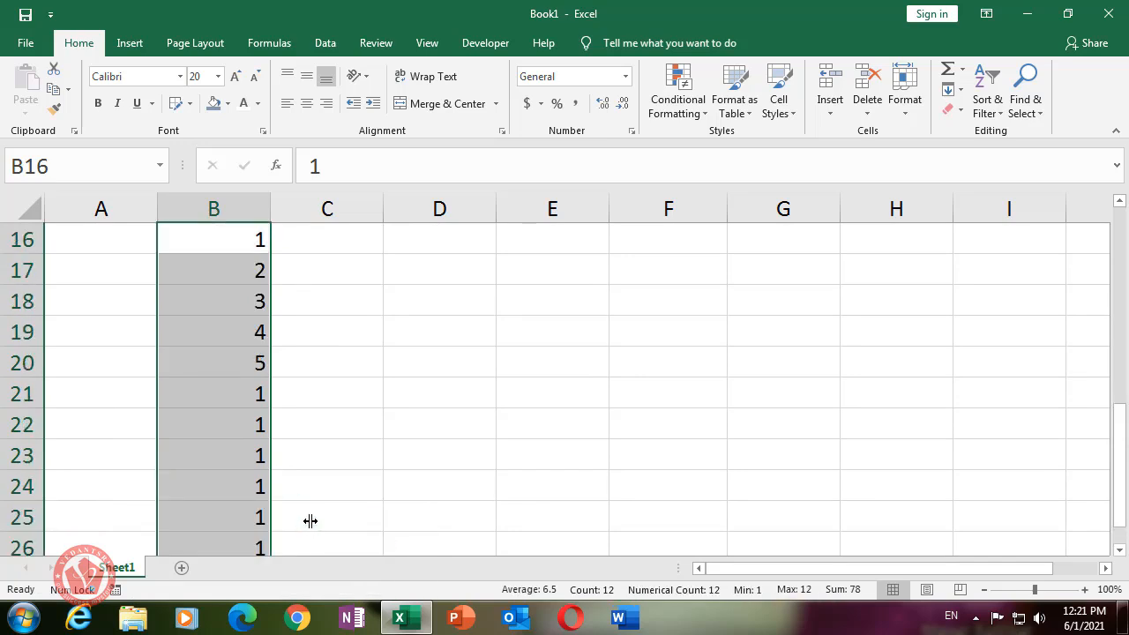
{"action": "scroll", "coordinate": [306, 433], "scroll_direction": "down", "scroll_amount": 1}
{"action": "scroll", "coordinate": [266, 472], "scroll_direction": "up", "scroll_amount": 1}
{"action": "scroll", "coordinate": [263, 460], "scroll_direction": "down", "scroll_amount": 1}
- Verify B16:B27 runs 1 to 12, then select the item table body B16:I27
{"action": "left_click", "coordinate": [344, 455]}
{"action": "left_click", "coordinate": [250, 425]}
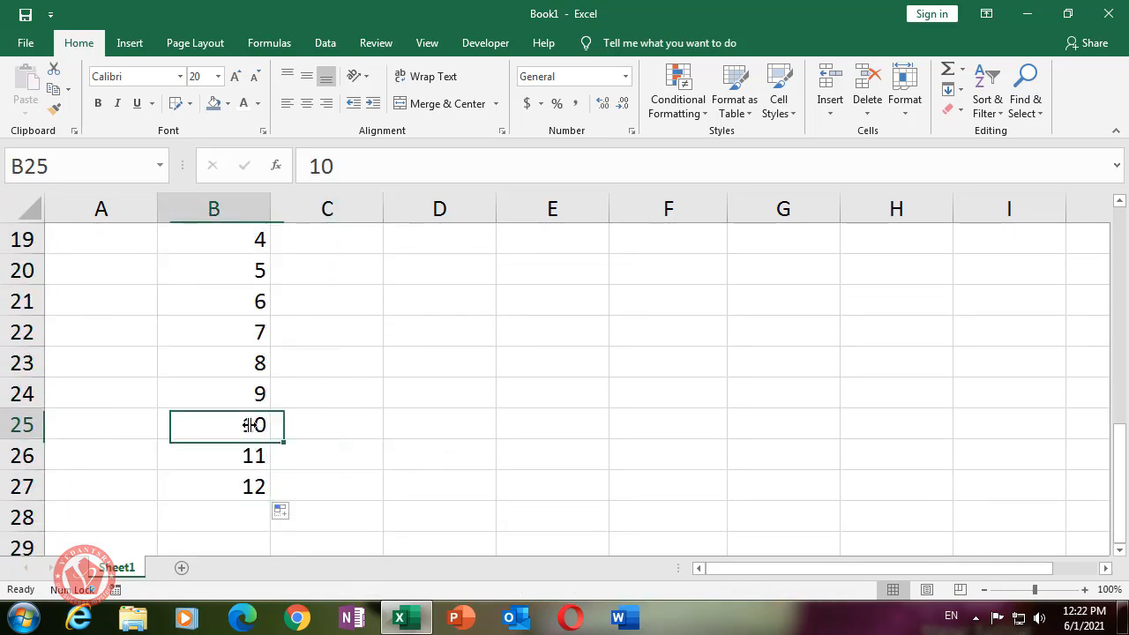
{"action": "scroll", "coordinate": [353, 426], "scroll_direction": "up", "scroll_amount": 3}
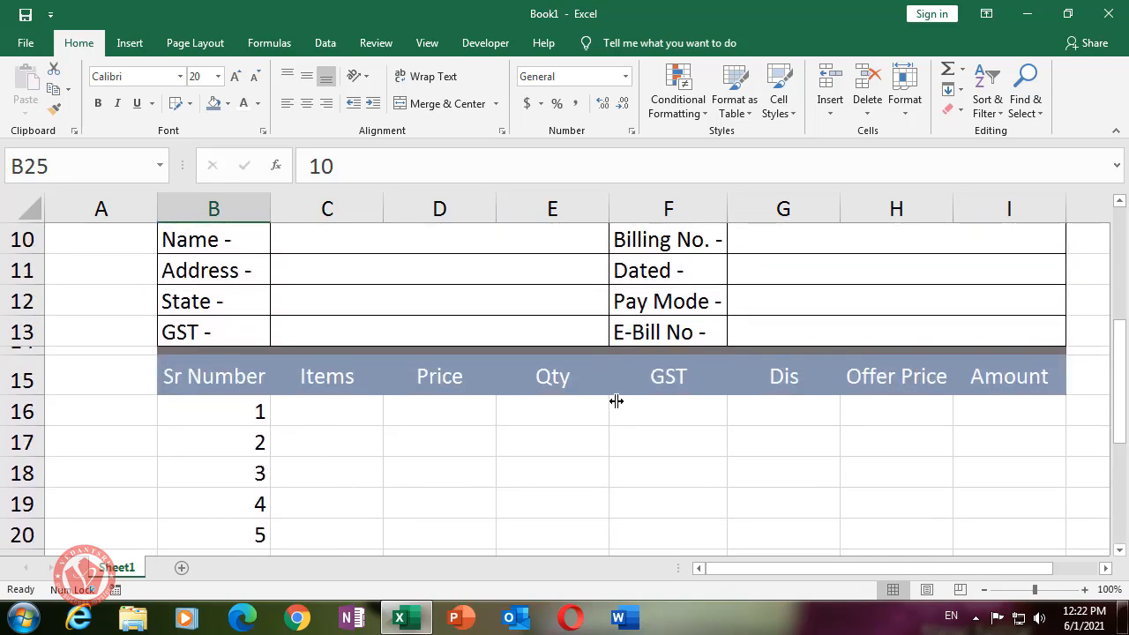
{"action": "scroll", "coordinate": [617, 401], "scroll_direction": "down", "scroll_amount": 3}
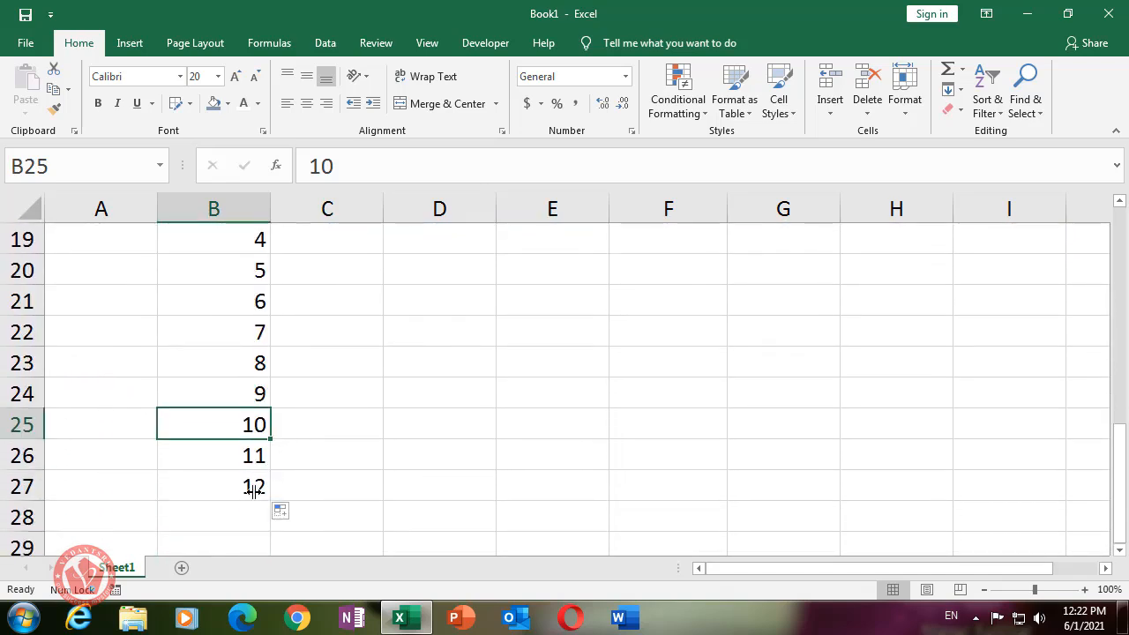
{"action": "left_click", "coordinate": [248, 489]}
{"action": "scroll", "coordinate": [339, 467], "scroll_direction": "up", "scroll_amount": 3}
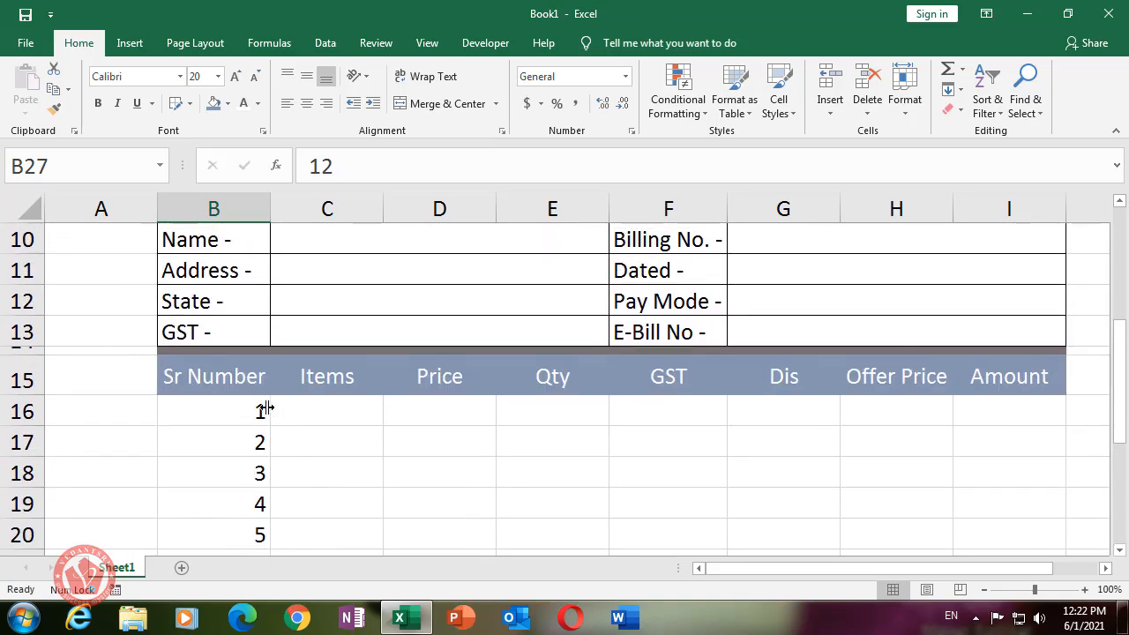
{"action": "left_click_drag", "start_coordinate": [217, 410], "coordinate": [258, 486]}
{"action": "left_click", "coordinate": [355, 448]}
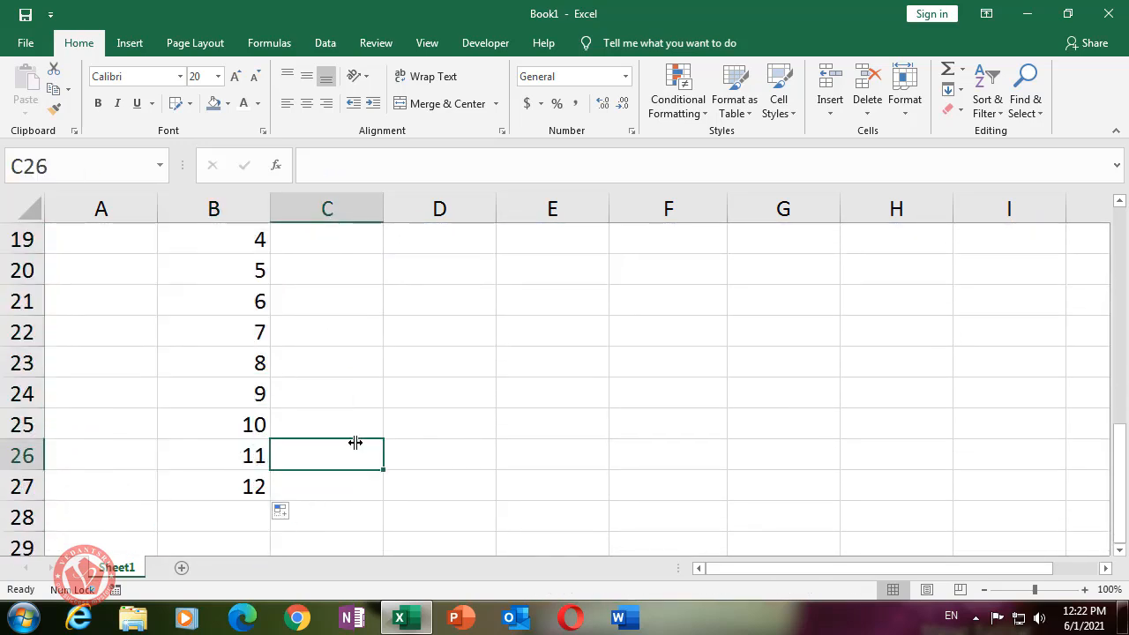
{"action": "scroll", "coordinate": [353, 441], "scroll_direction": "up", "scroll_amount": 2}
{"action": "left_click_drag", "start_coordinate": [231, 319], "coordinate": [1014, 539]}
{"action": "scroll", "coordinate": [784, 446], "scroll_direction": "down", "scroll_amount": 2}
- Apply Outside Borders to the item table body B16:I27
{"action": "scroll", "coordinate": [708, 355], "scroll_direction": "down", "scroll_amount": 1}
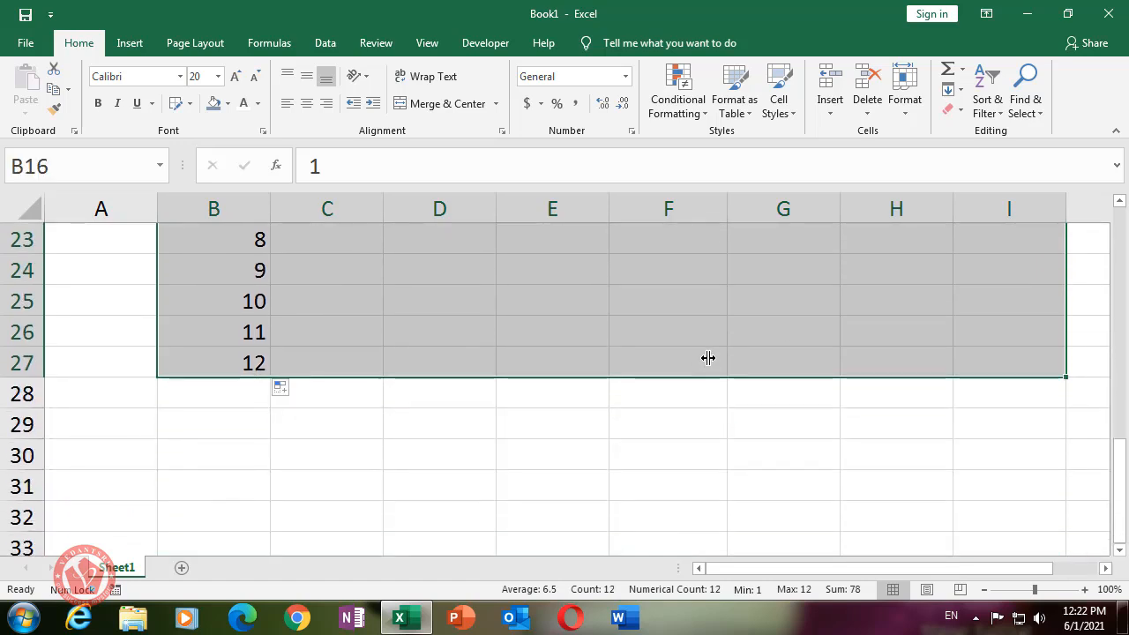
{"action": "scroll", "coordinate": [708, 355], "scroll_direction": "down", "scroll_amount": 1, "text": "ctrl"}
{"action": "key", "text": "ctrl+q"}
{"action": "key", "text": "Escape"}
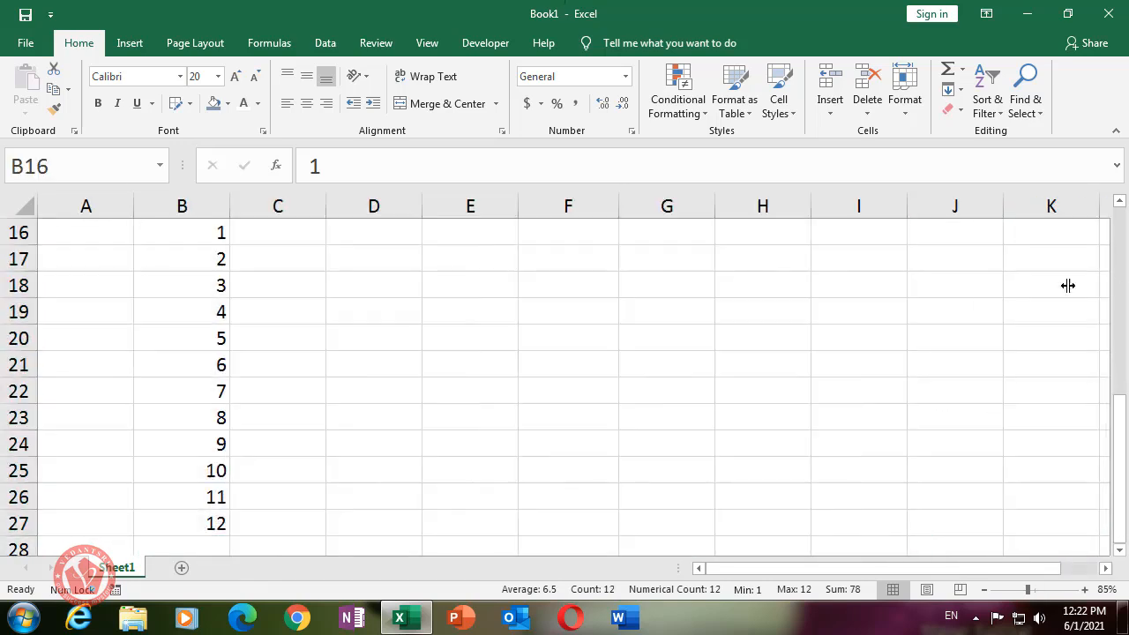
{"action": "scroll", "coordinate": [811, 315], "scroll_direction": "up", "scroll_amount": 2}
{"action": "scroll", "coordinate": [871, 369], "scroll_direction": "down", "scroll_amount": 2}
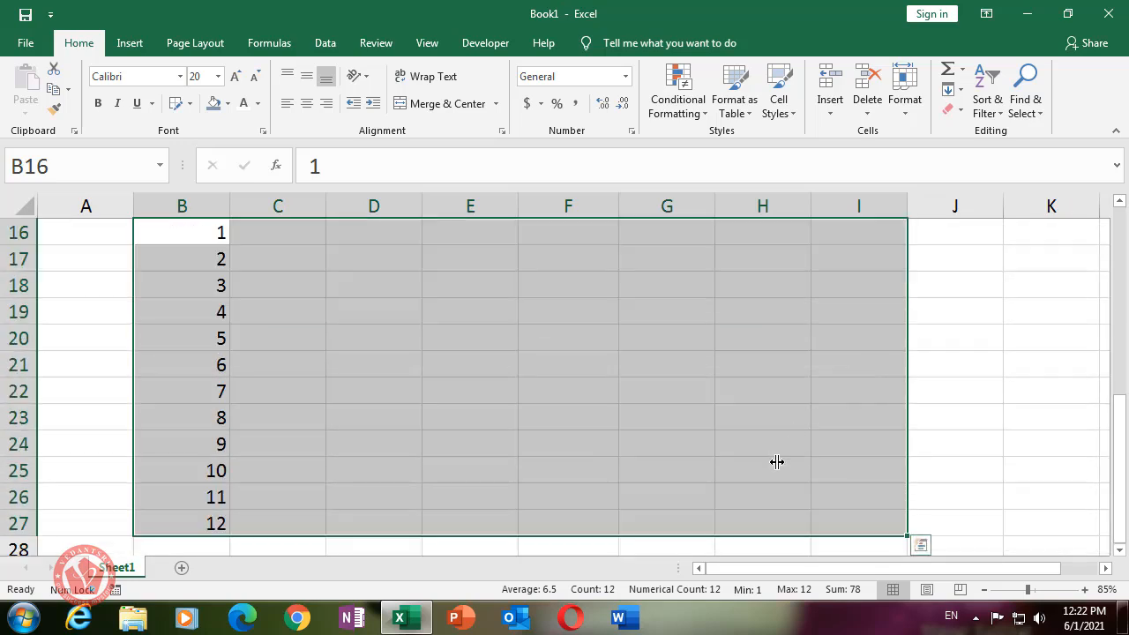
{"action": "scroll", "coordinate": [384, 392], "scroll_direction": "down", "scroll_amount": 2}
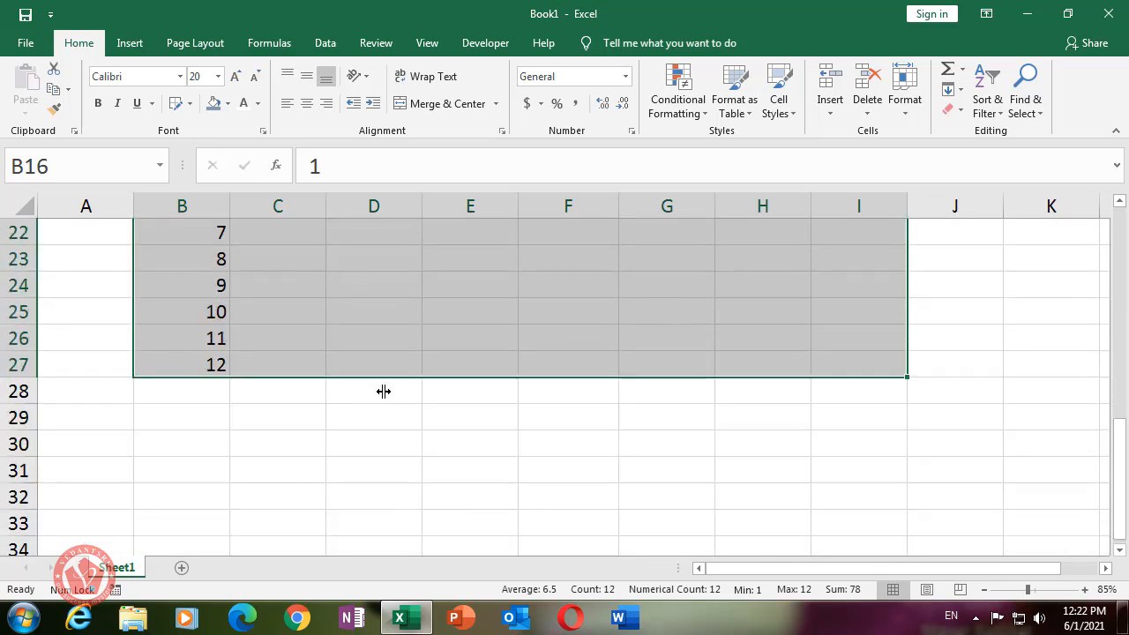
{"action": "scroll", "coordinate": [365, 346], "scroll_direction": "up", "scroll_amount": 3}
{"action": "scroll", "coordinate": [536, 363], "scroll_direction": "down", "scroll_amount": 1}
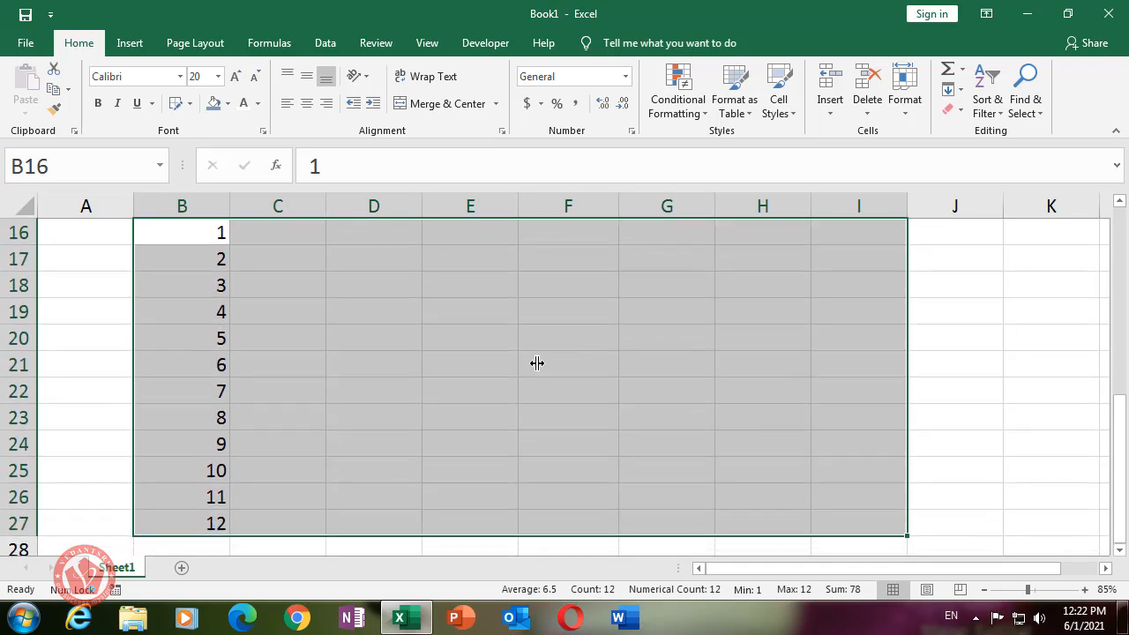
{"action": "left_click", "coordinate": [983, 589]}
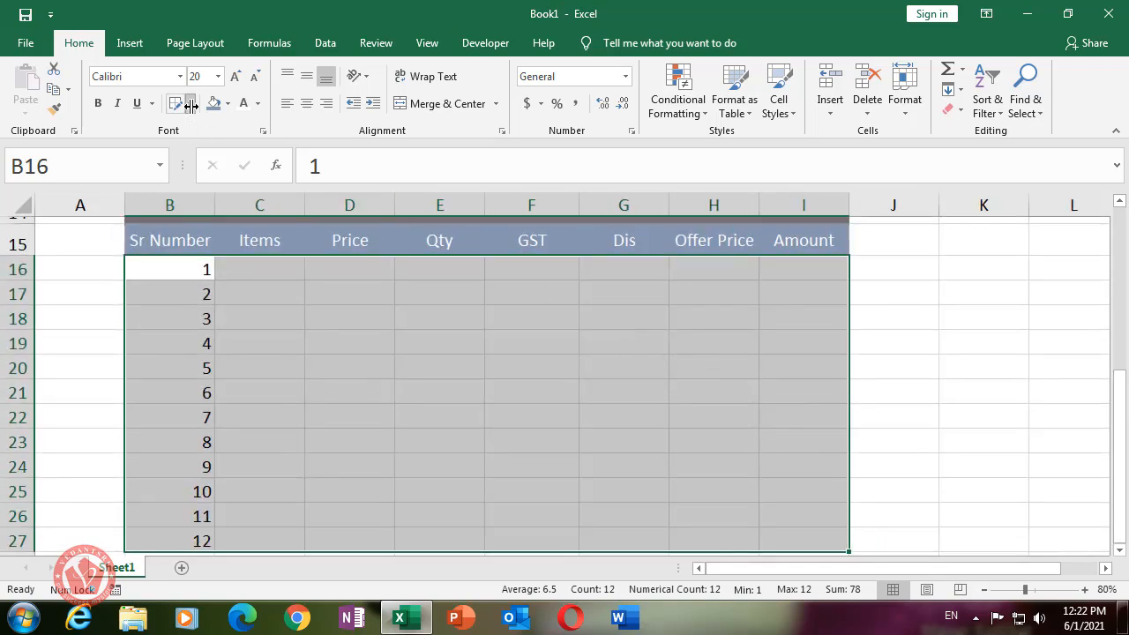
{"action": "left_click", "coordinate": [188, 103]}
{"action": "left_click", "coordinate": [209, 274]}
{"action": "left_click", "coordinate": [866, 342]}
- Centre and middle-align rows 16–27 so the serial numbers 1–12 sit centred
{"action": "scroll", "coordinate": [412, 340], "scroll_direction": "down", "scroll_amount": 1}
{"action": "scroll", "coordinate": [383, 348], "scroll_direction": "up", "scroll_amount": 1}
{"action": "left_click_drag", "start_coordinate": [171, 271], "coordinate": [265, 317]}
{"action": "left_click_drag", "start_coordinate": [388, 364], "coordinate": [771, 537]}
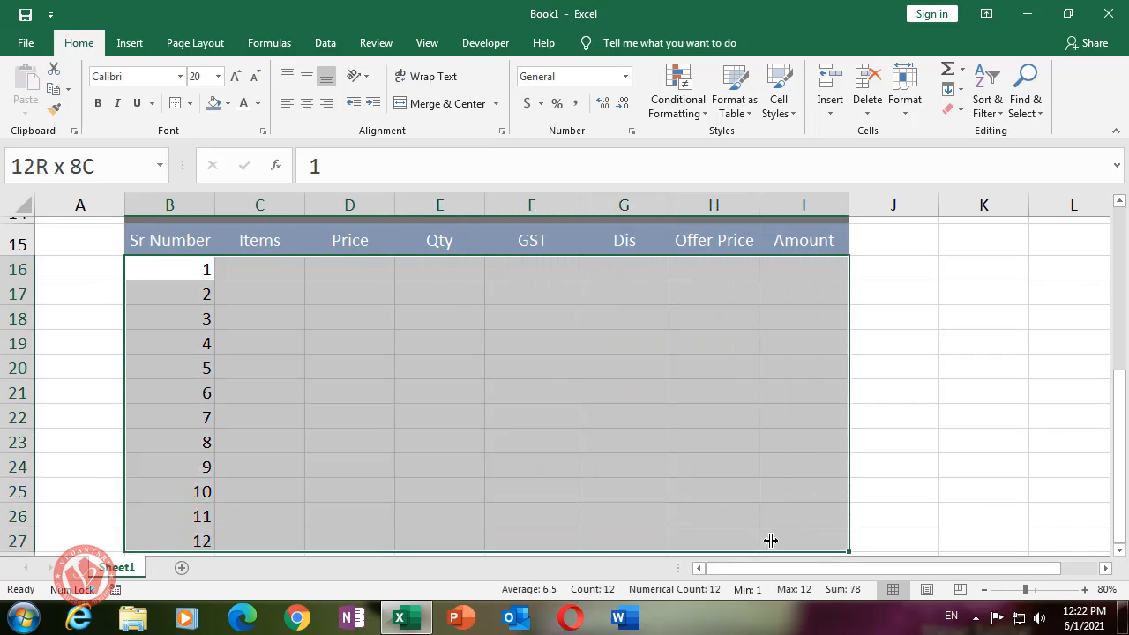
{"action": "left_click", "coordinate": [306, 103]}
{"action": "left_click", "coordinate": [306, 76]}
{"action": "left_click", "coordinate": [356, 317]}
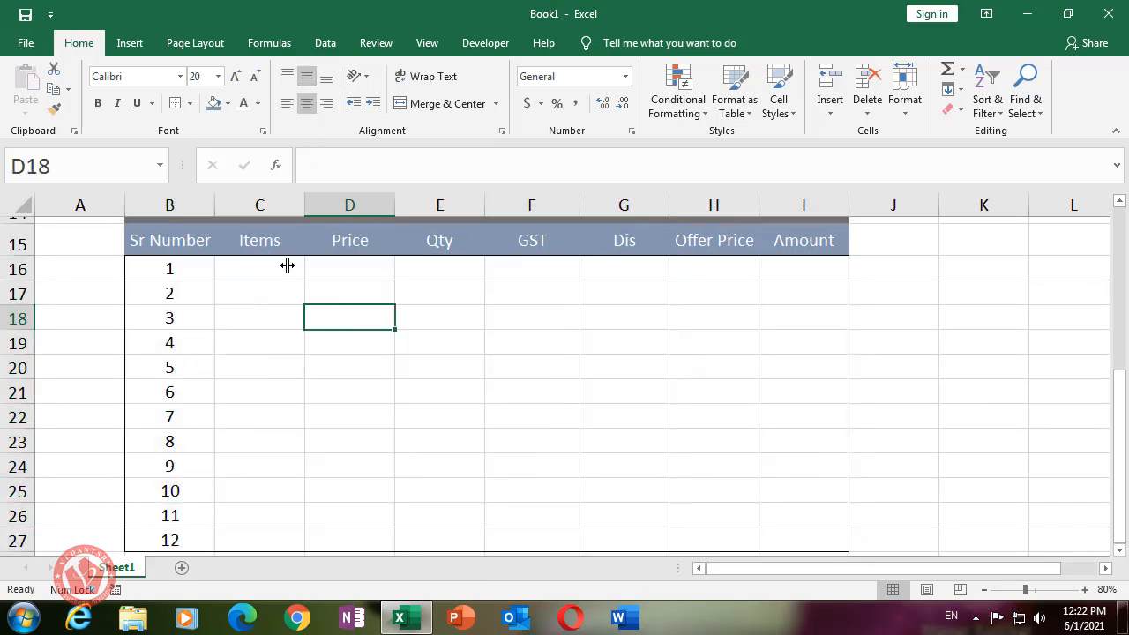
{"action": "left_click", "coordinate": [285, 264]}
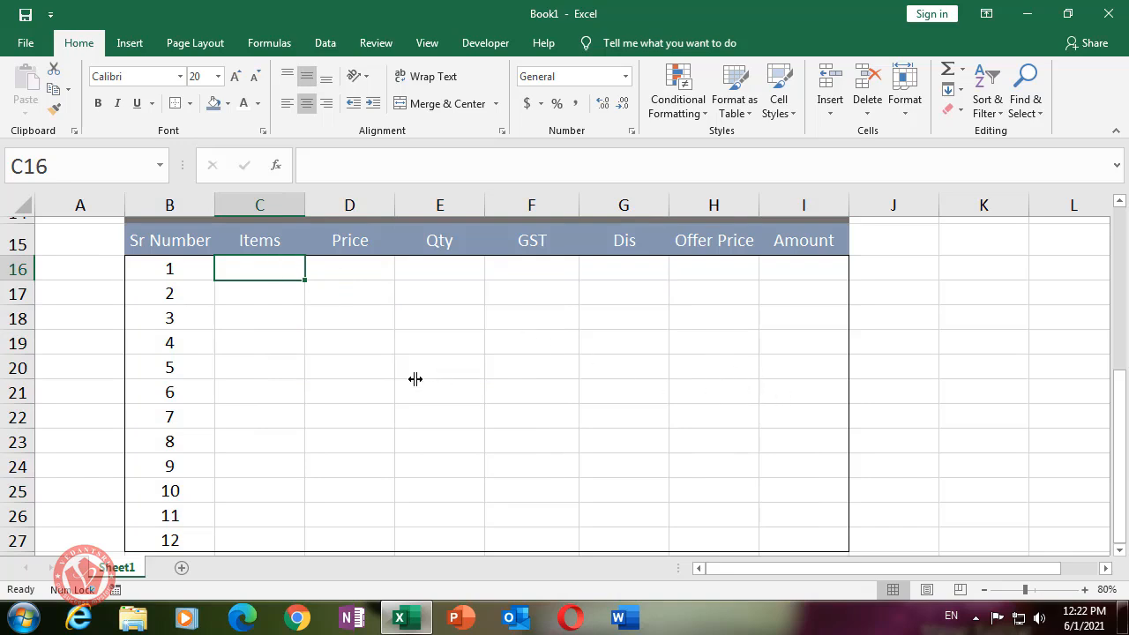
{"action": "left_click", "coordinate": [292, 376]}
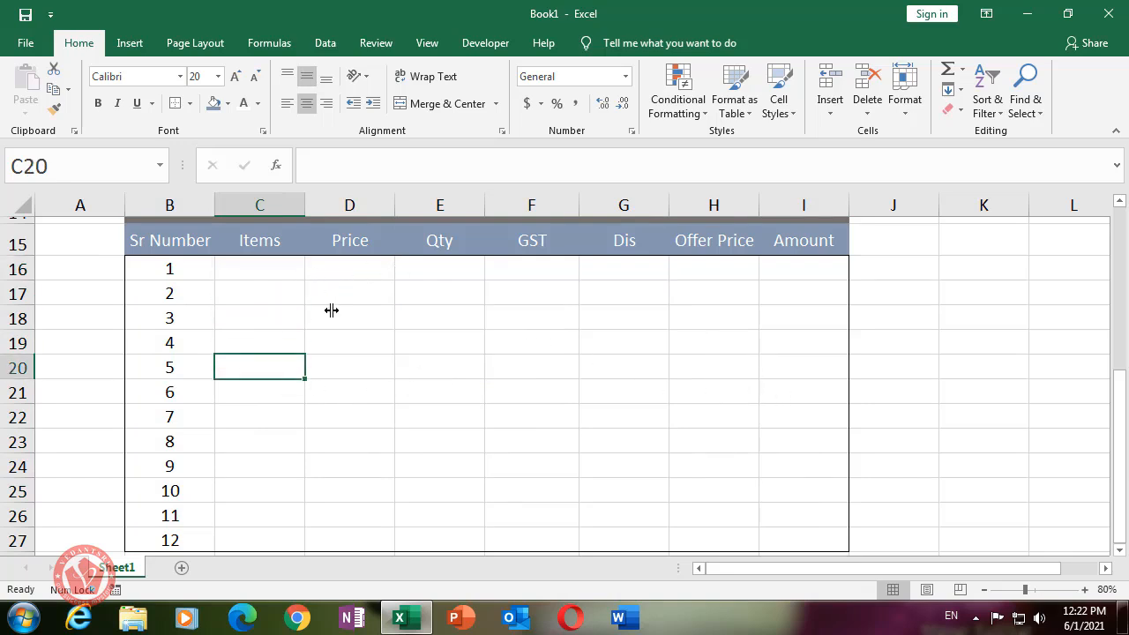
{"action": "scroll", "coordinate": [467, 379], "scroll_direction": "down", "scroll_amount": 1}
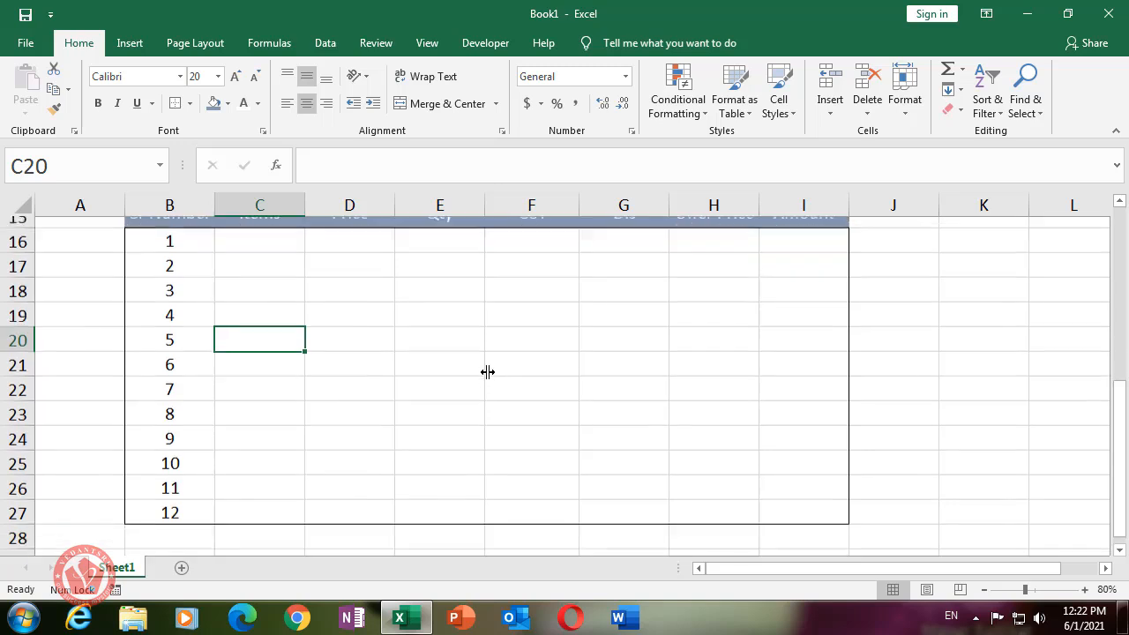
{"action": "scroll", "coordinate": [476, 351], "scroll_direction": "down", "scroll_amount": 1}
{"action": "scroll", "coordinate": [475, 348], "scroll_direction": "down", "scroll_amount": 1}
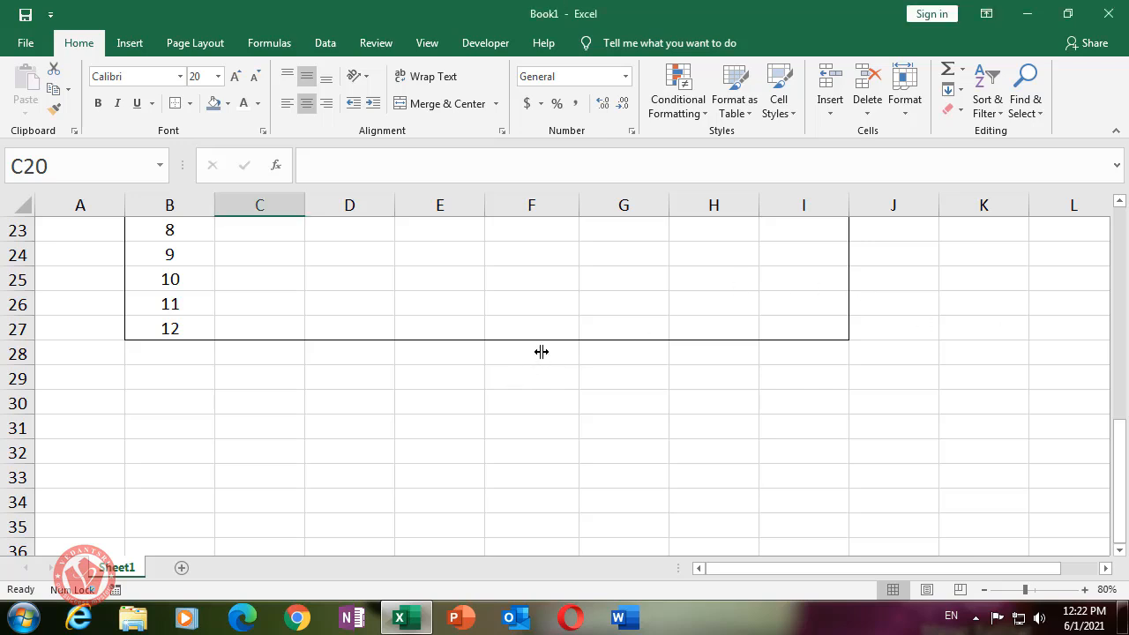
- Enter the heading '::Payment Details::' in cell F28 below the item table
{"action": "left_click", "coordinate": [495, 353]}
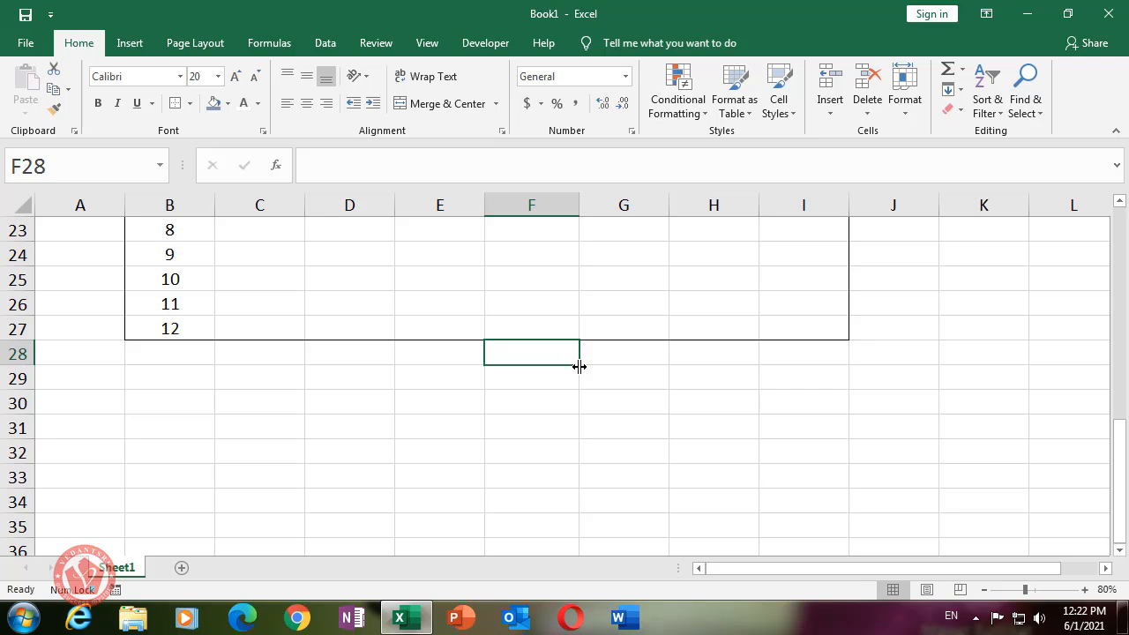
{"action": "type", "text": "Payment"}
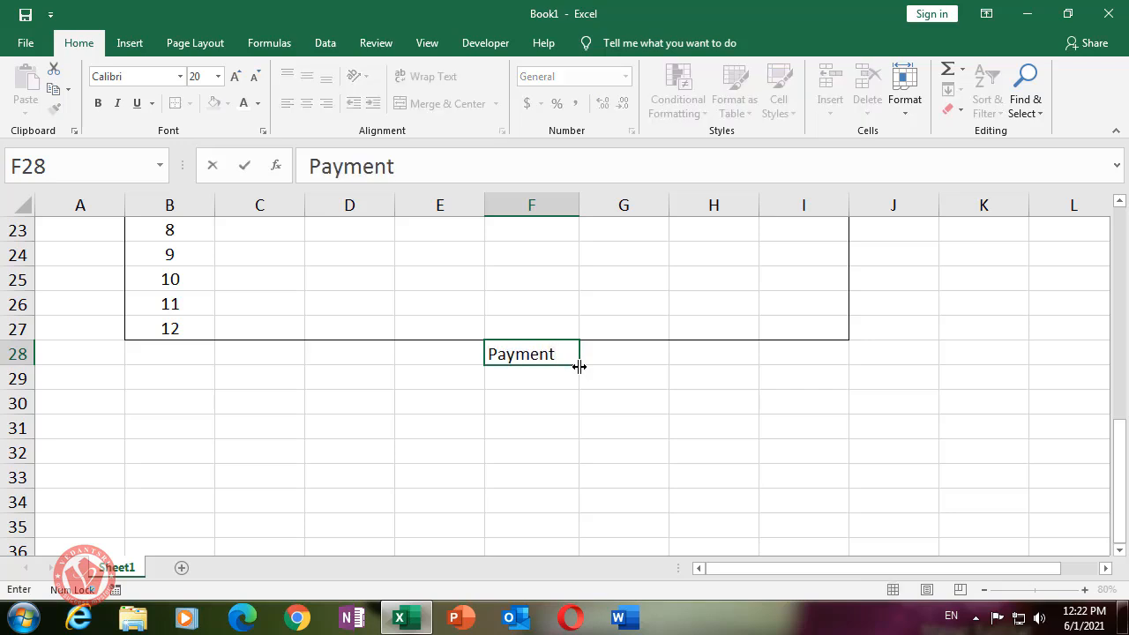
{"action": "type", "text": " Detai"}
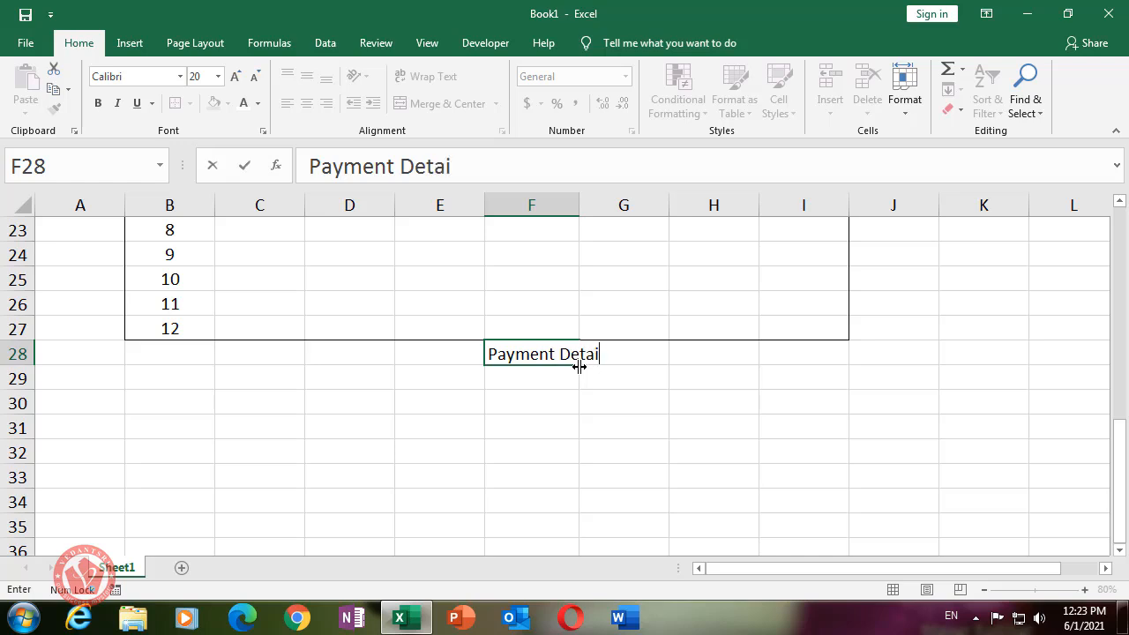
{"action": "type", "text": "ls::"}
{"action": "key", "text": "ctrl+Return"}
{"action": "key", "text": "Left"}
{"action": "key", "text": "Left"}
{"action": "key", "text": "Right"}
{"action": "key", "text": "Right"}
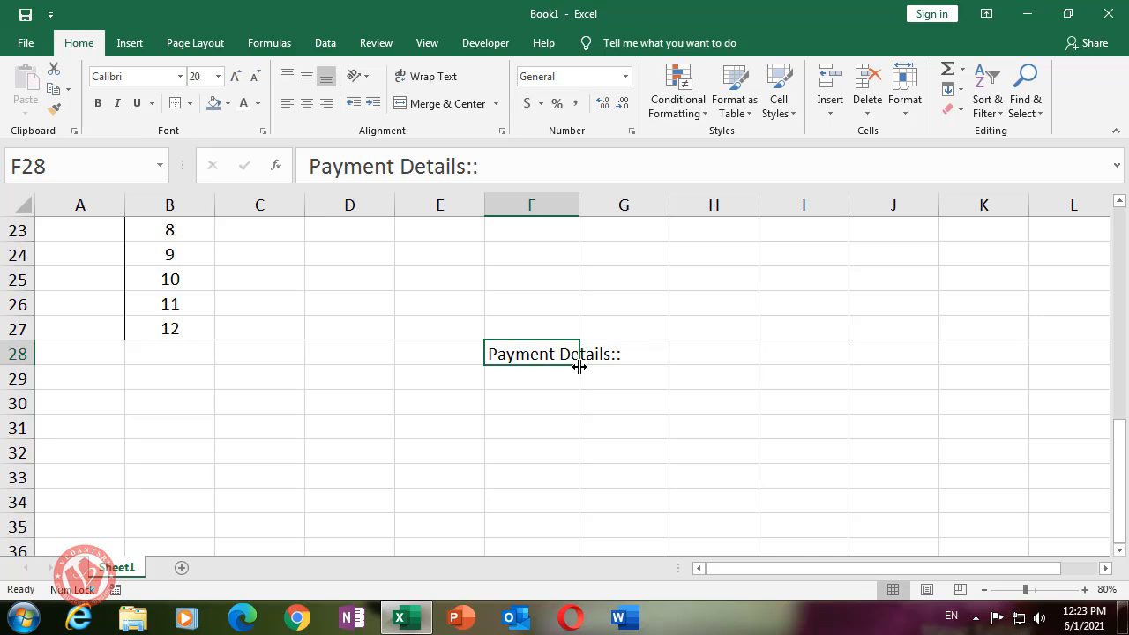
{"action": "key", "text": "F2"}
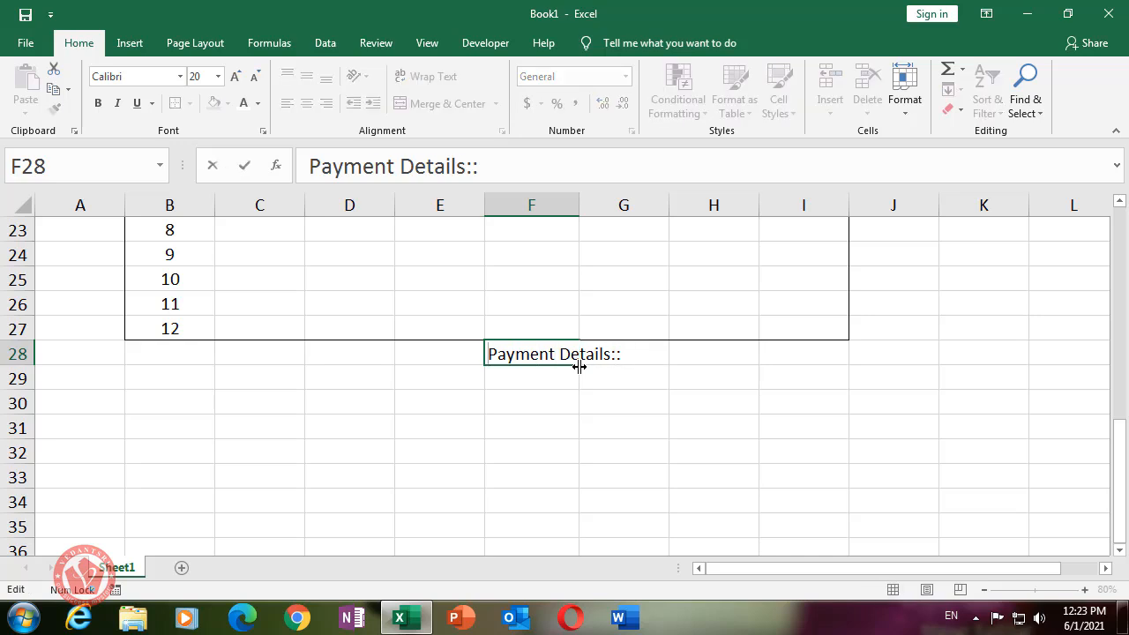
{"action": "type", "text": "::"}
{"action": "left_click", "coordinate": [575, 443]}
- Type the label 'Amount' in cell F30
{"action": "left_click", "coordinate": [536, 381]}
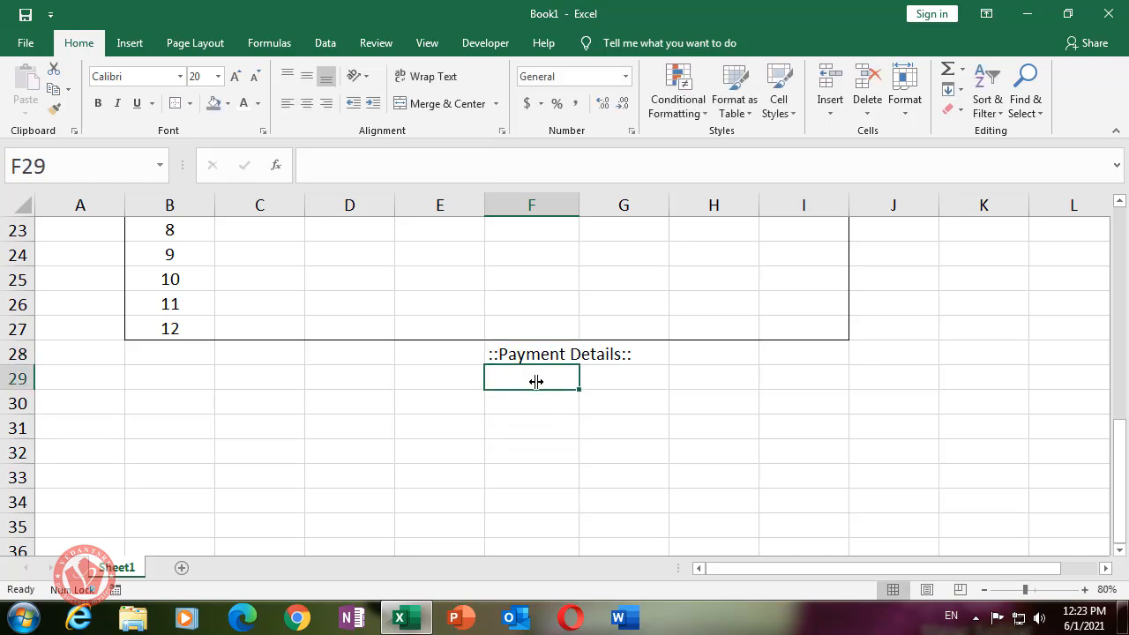
{"action": "left_click", "coordinate": [554, 402]}
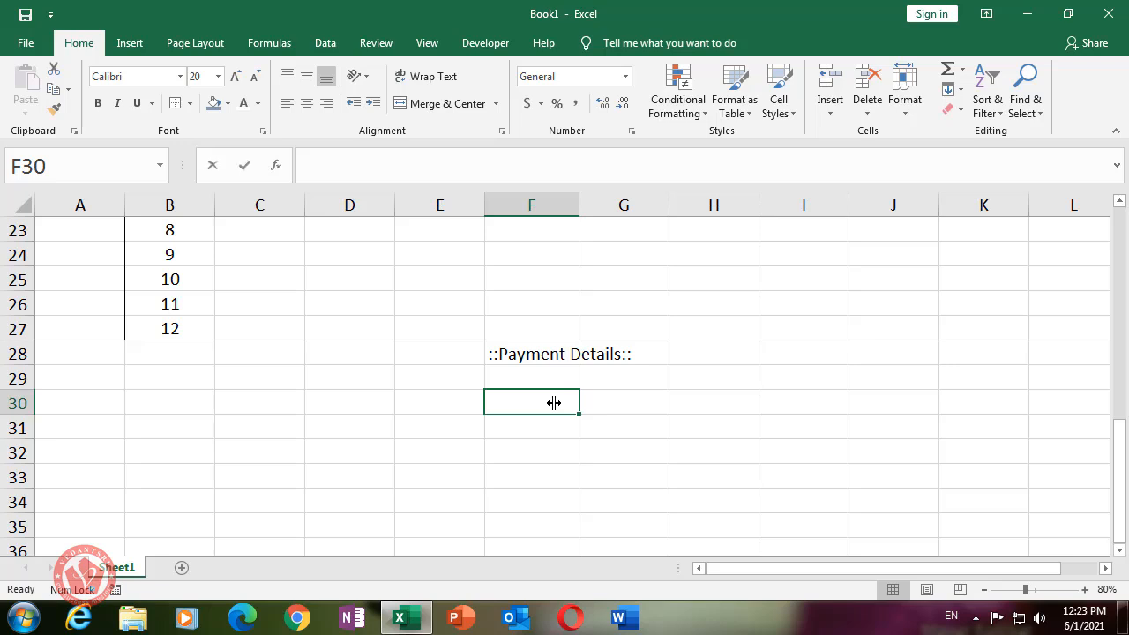
{"action": "type", "text": "Amount Without GST :"}
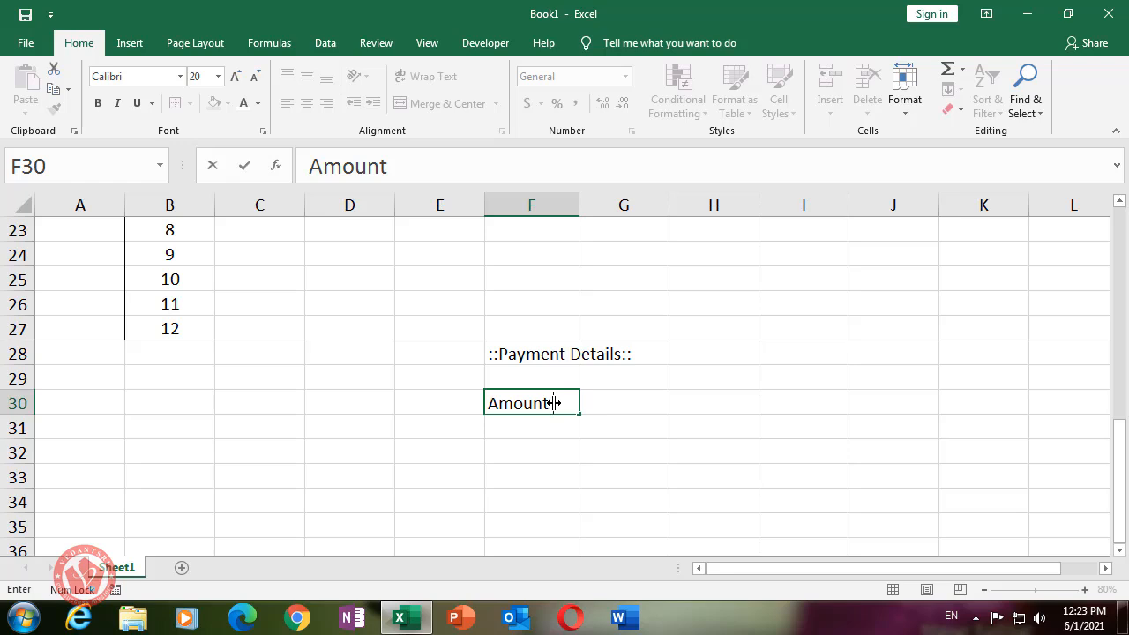
- Complete the 'Amount Without GST :' label, then add 'Applied Descount :' and '#CGST :' below it
{"action": "type", "text": "Witho"}
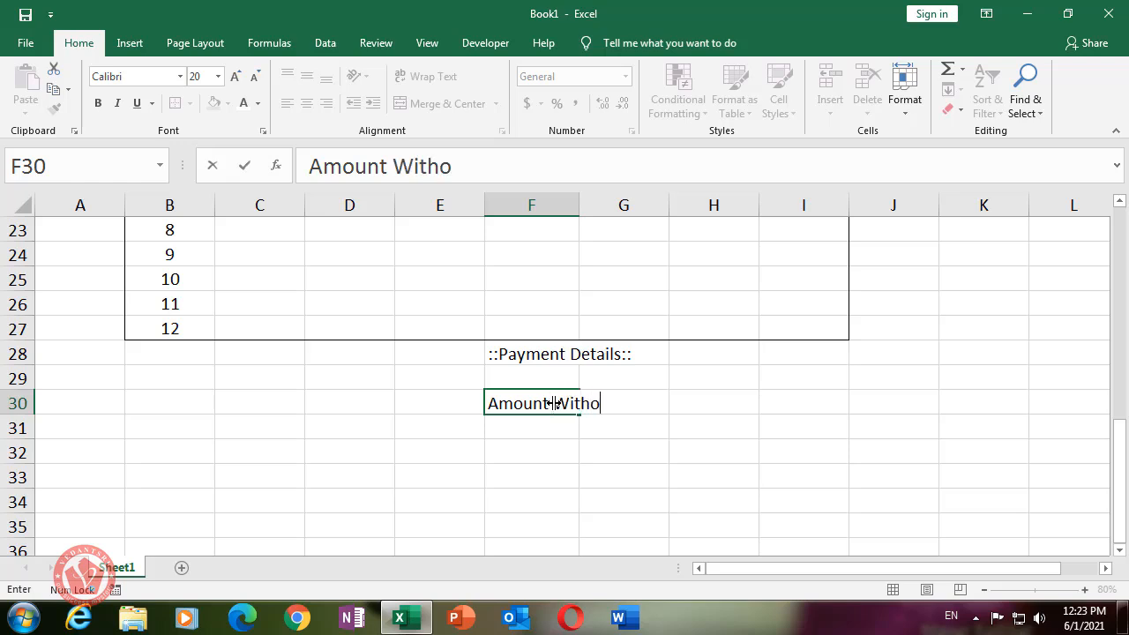
{"action": "type", "text": "ut GST"}
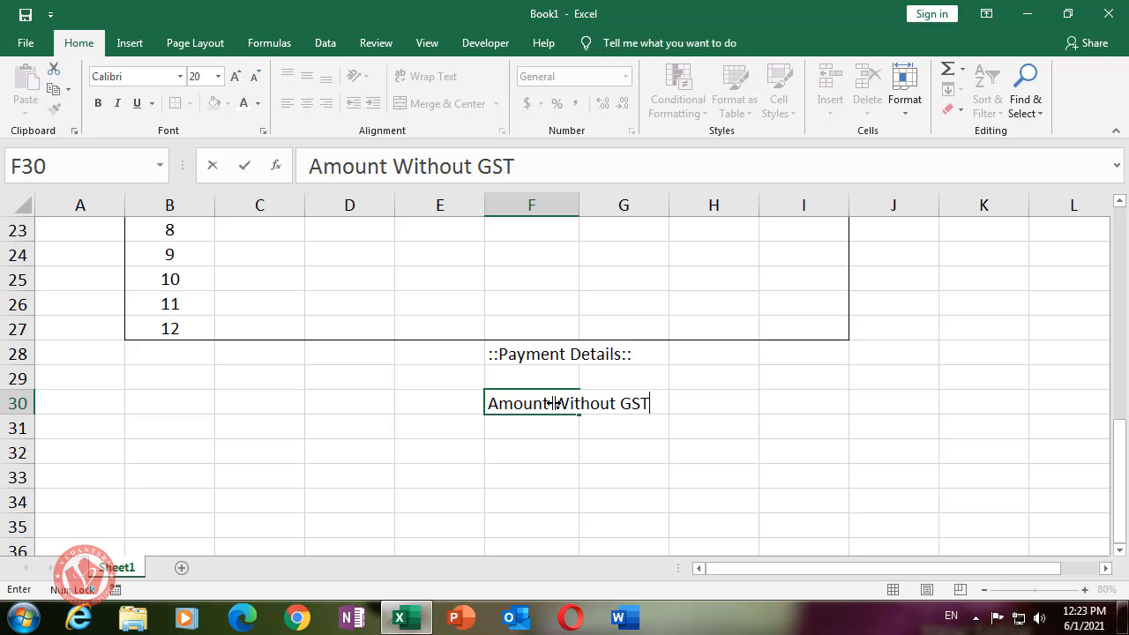
{"action": "type", "text": " :"}
{"action": "key", "text": "Return"}
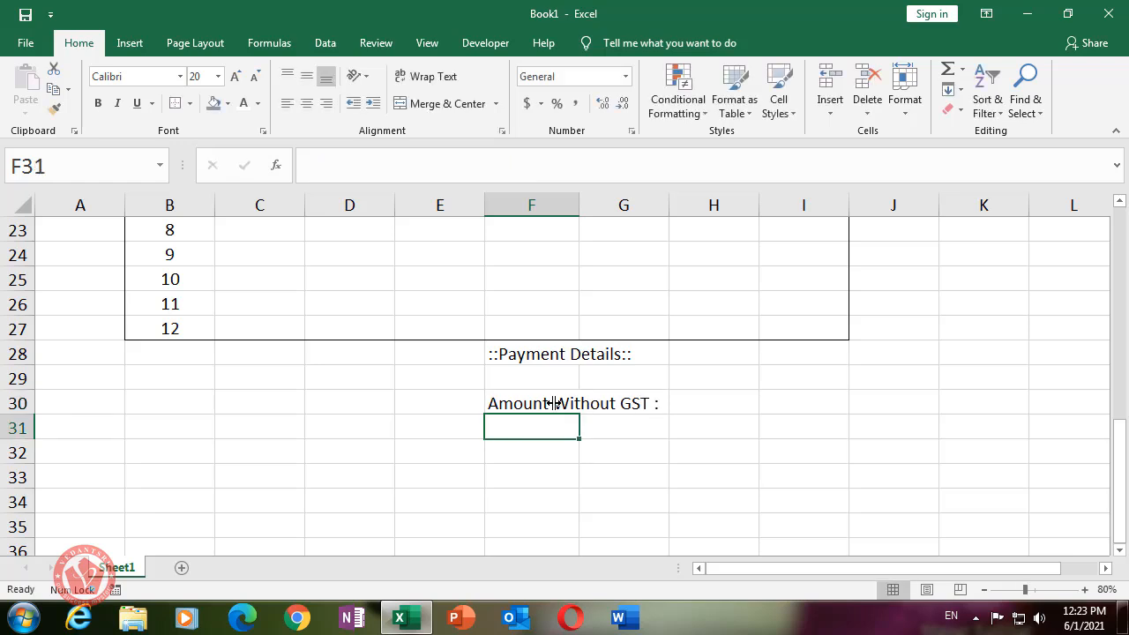
{"action": "type", "text": "A"}
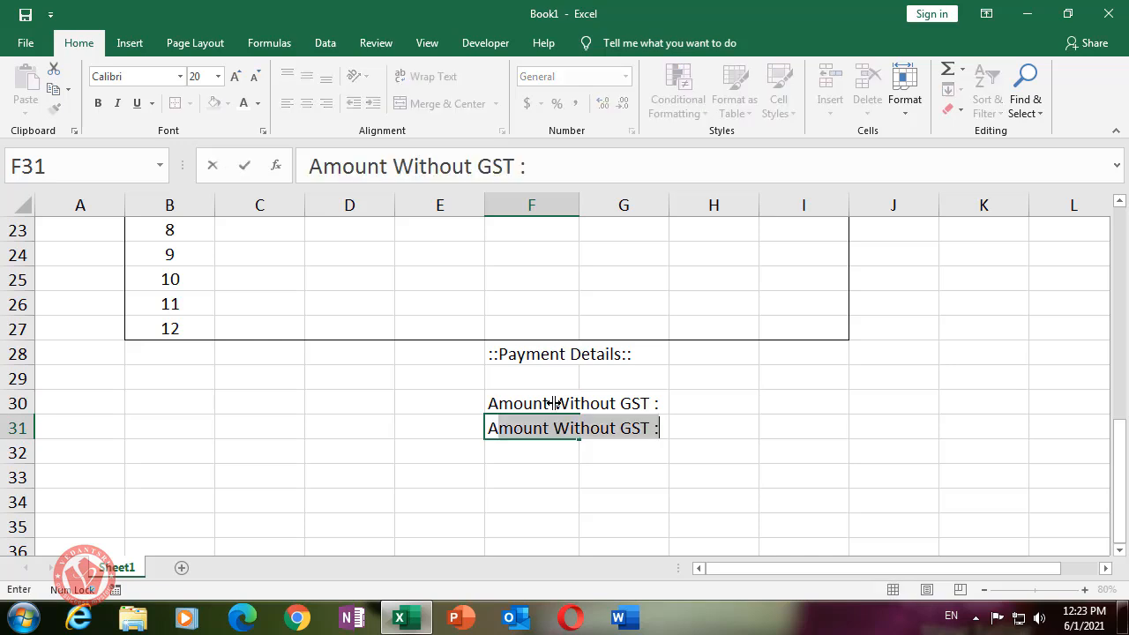
{"action": "type", "text": "pplied"}
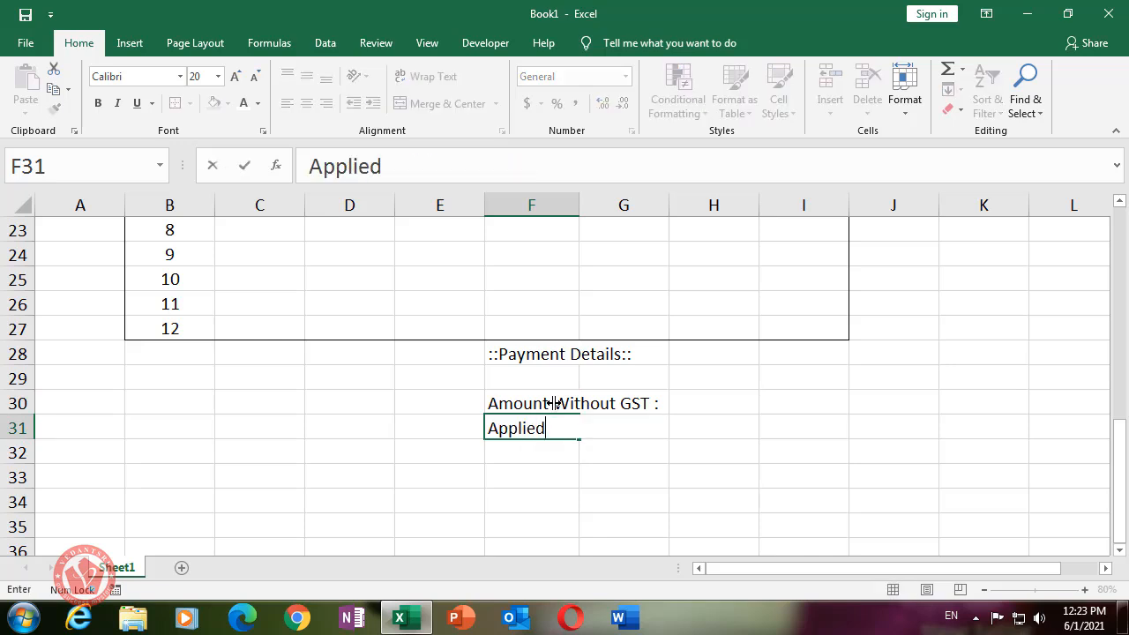
{"action": "type", "text": " Descount :"}
{"action": "key", "text": "Return"}
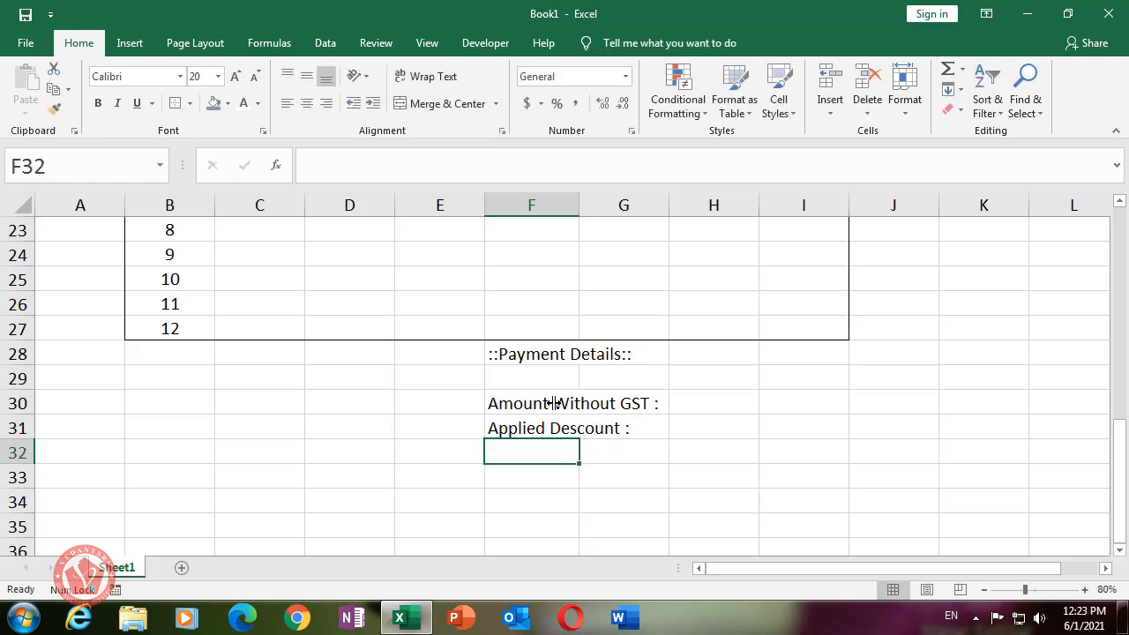
{"action": "type", "text": "#"}
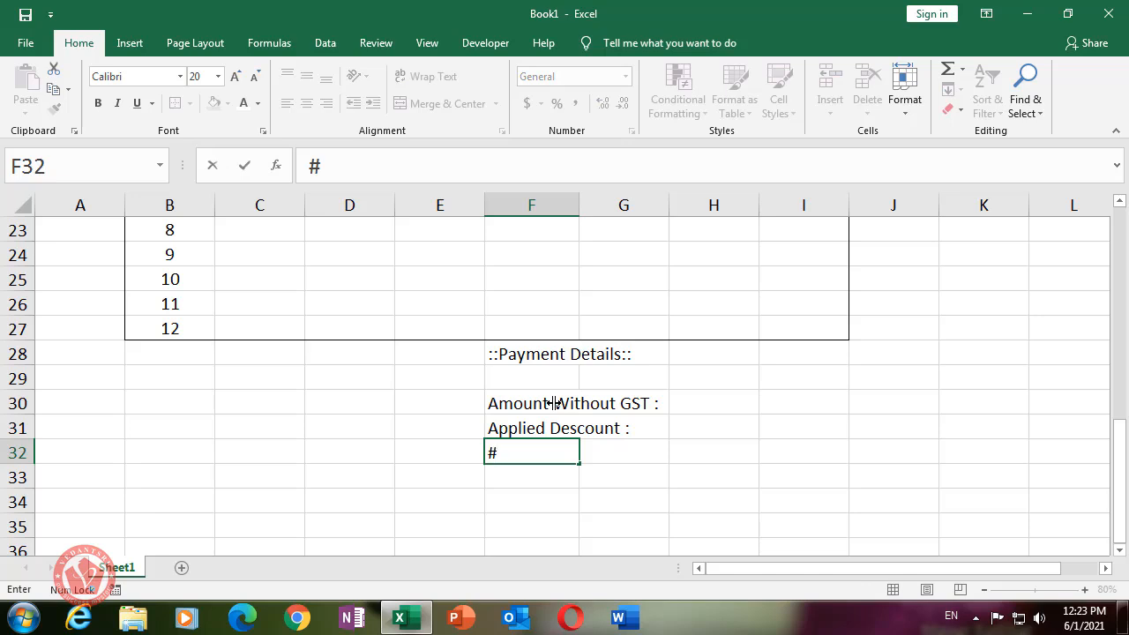
{"action": "type", "text": "CGST :"}
{"action": "key", "text": "Return"}
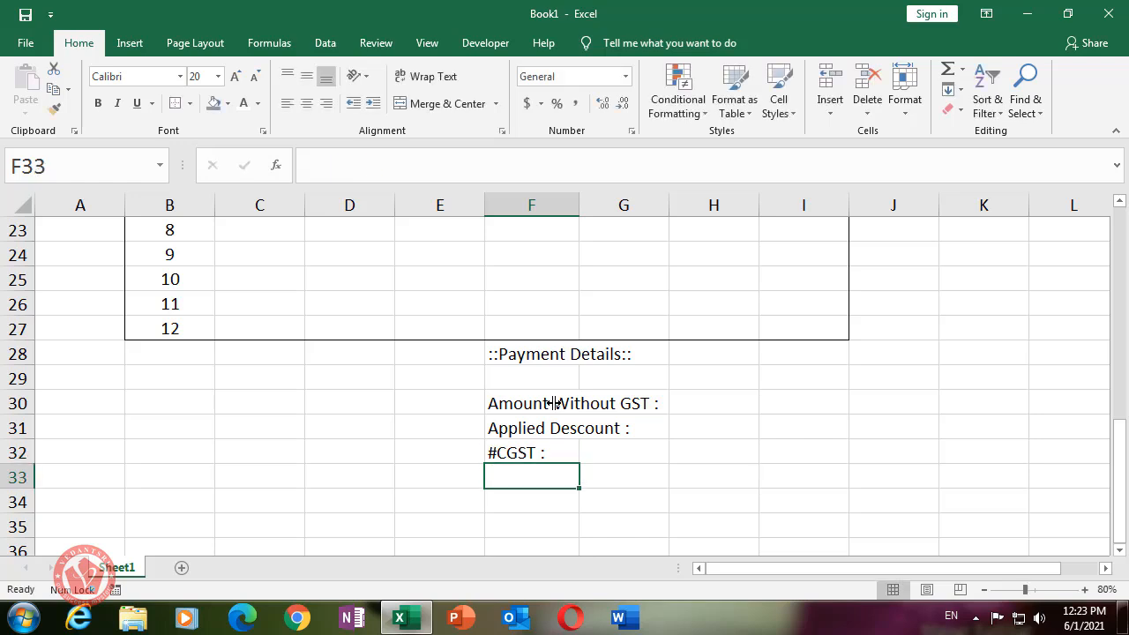
- Add the '#SGST', '#IGST :', 'Round Figure' and 'Total Amount' labels down to F36
{"action": "type", "text": "#SGST :"}
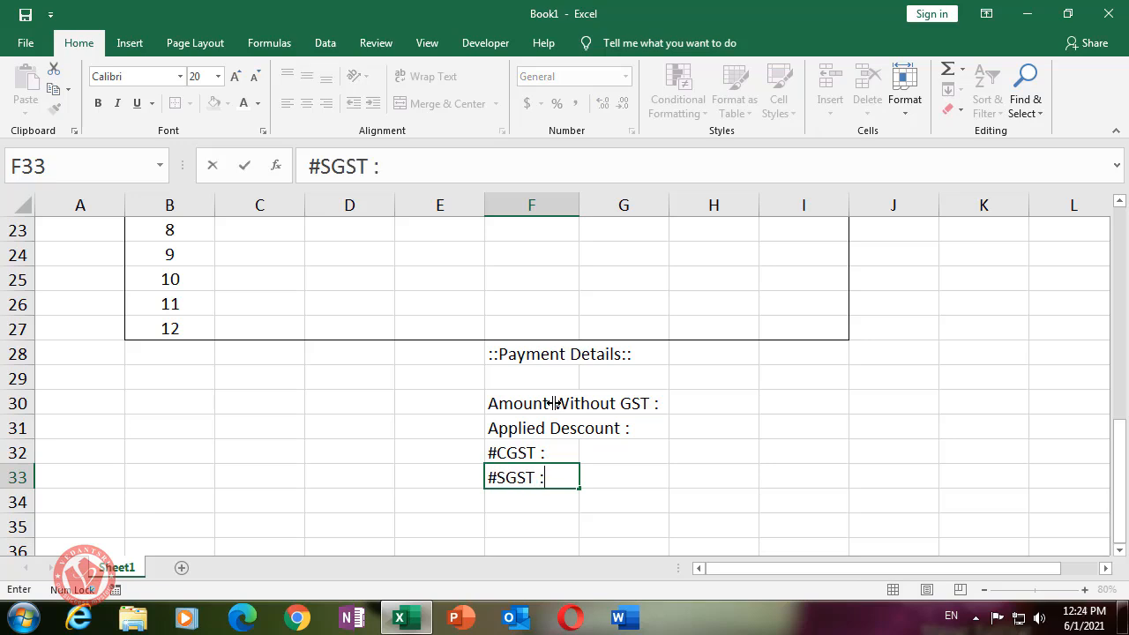
{"action": "key", "text": "Return"}
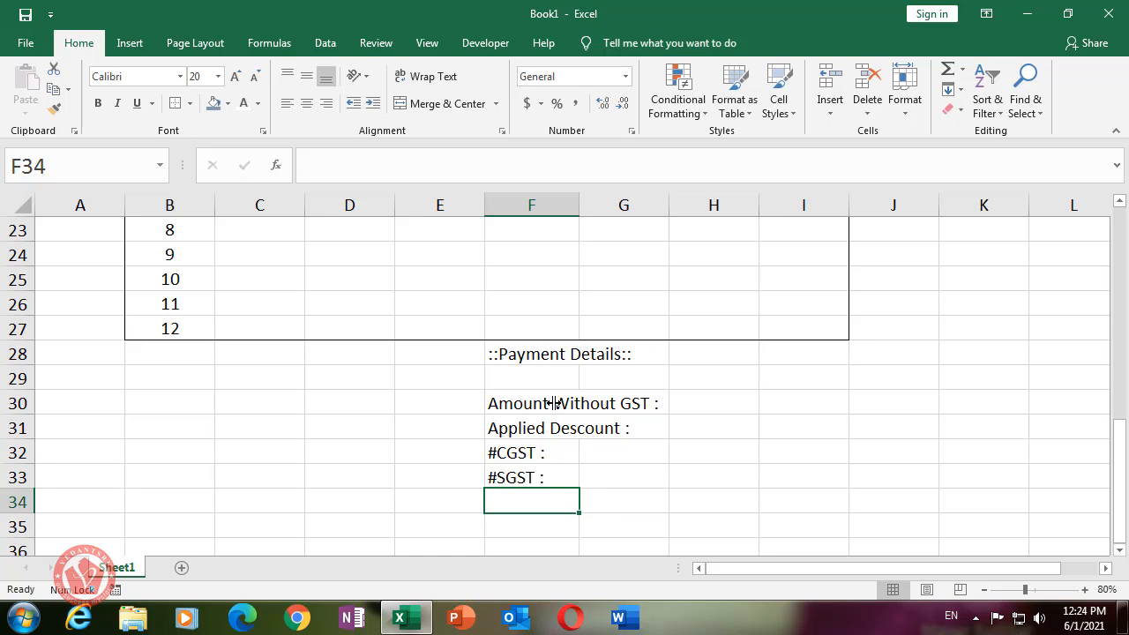
{"action": "type", "text": "#IGST"}
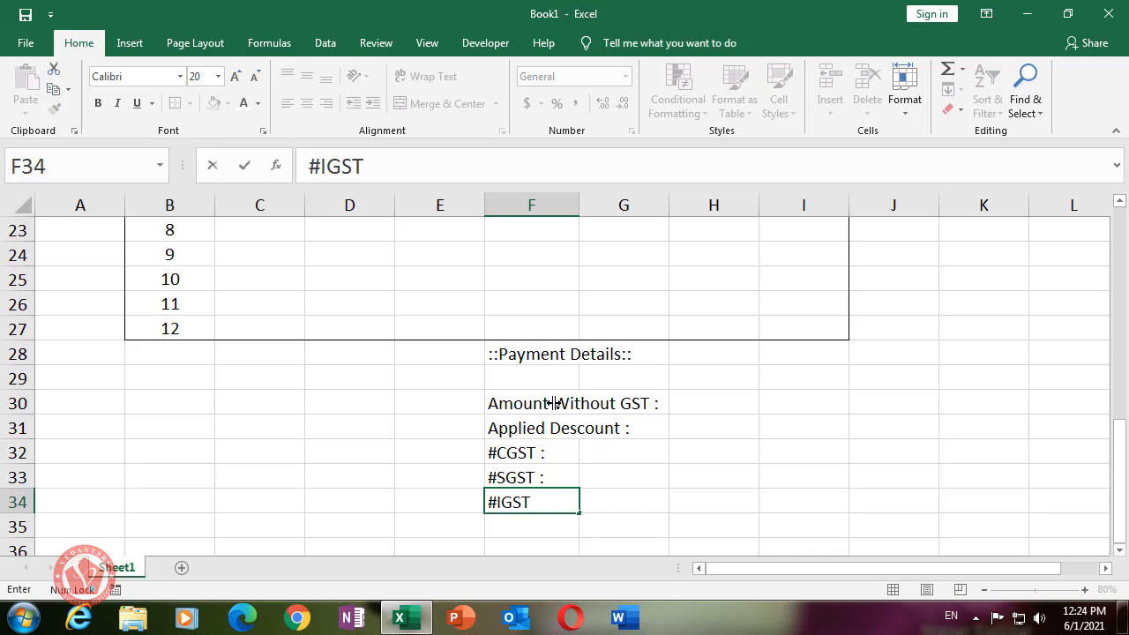
{"action": "type", "text": " :"}
{"action": "key", "text": "Return"}
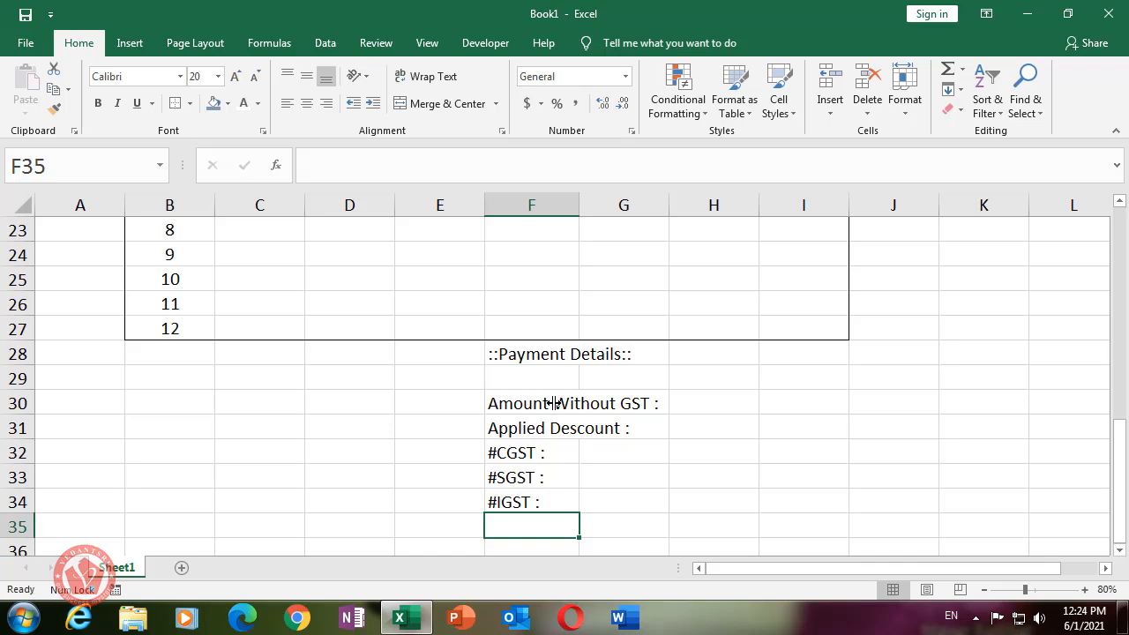
{"action": "type", "text": "Roun"}
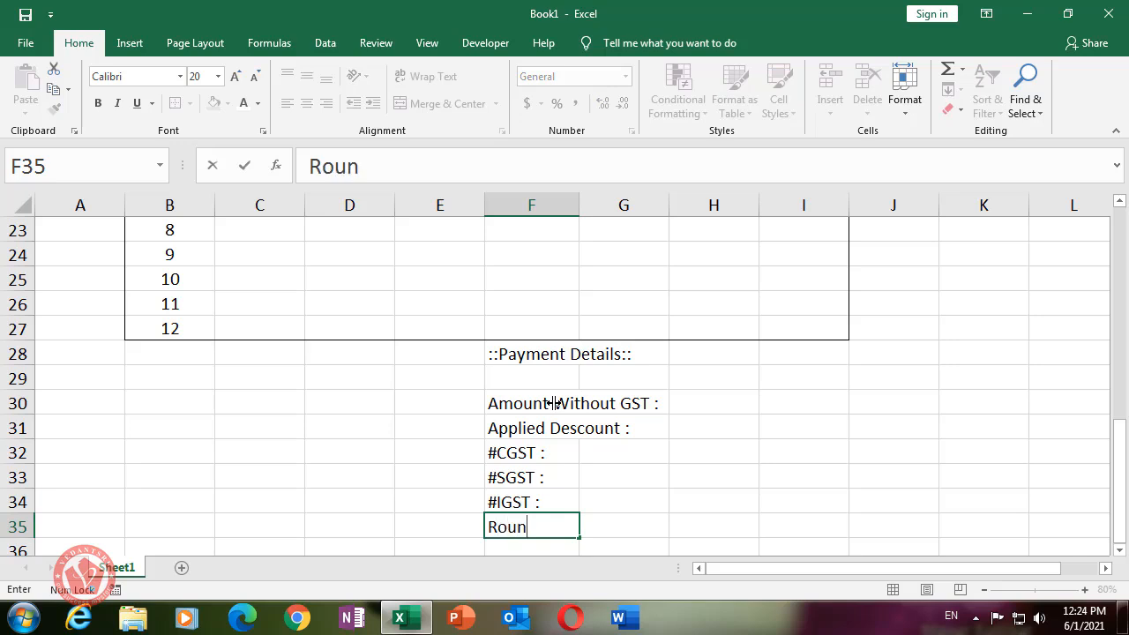
{"action": "type", "text": "d Figure :"}
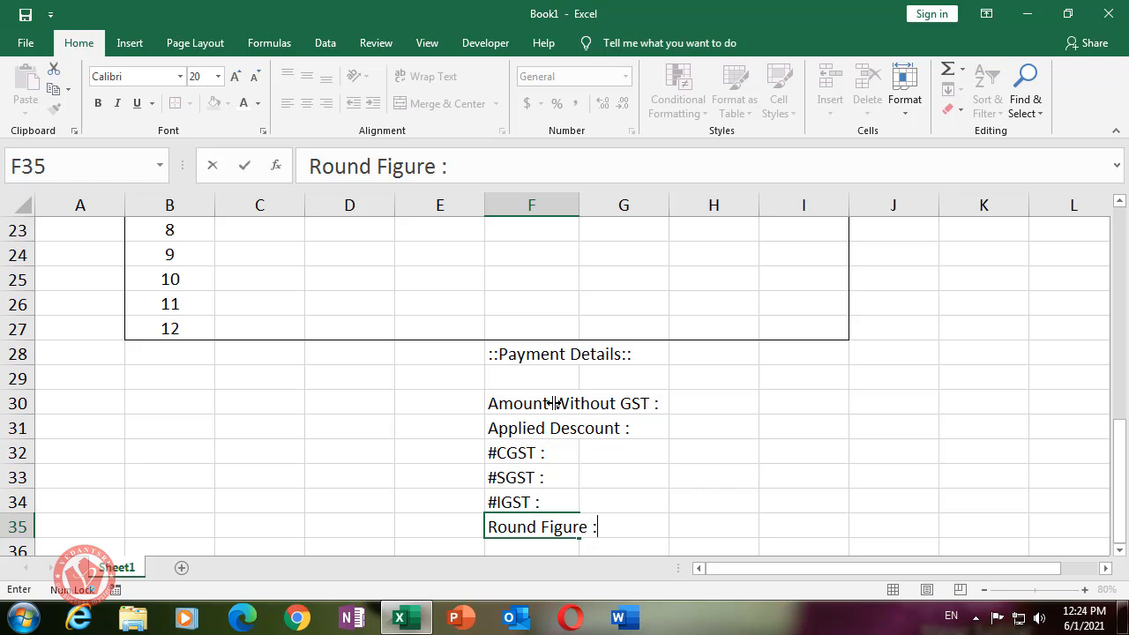
{"action": "key", "text": "Return"}
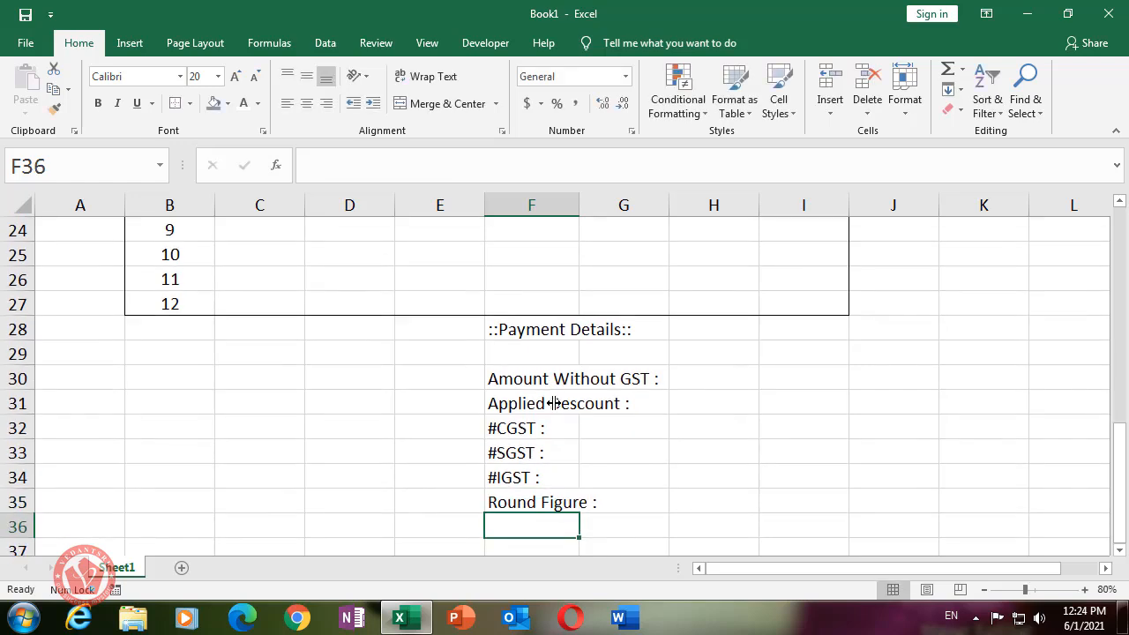
{"action": "scroll", "coordinate": [708, 487], "scroll_direction": "down", "scroll_amount": 1}
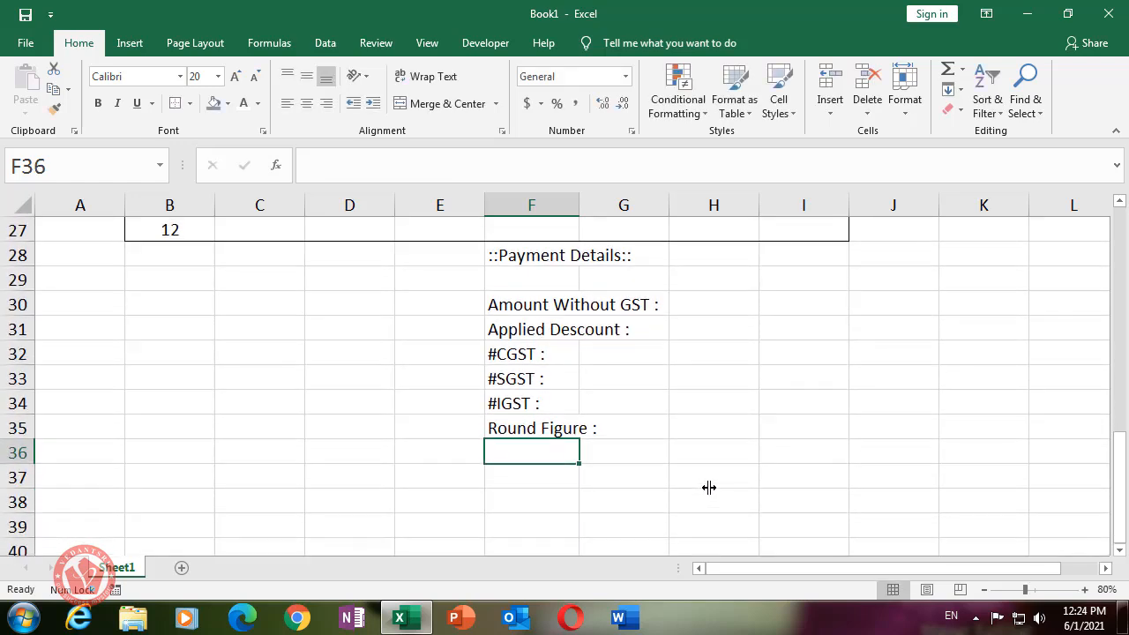
{"action": "type", "text": "Total"}
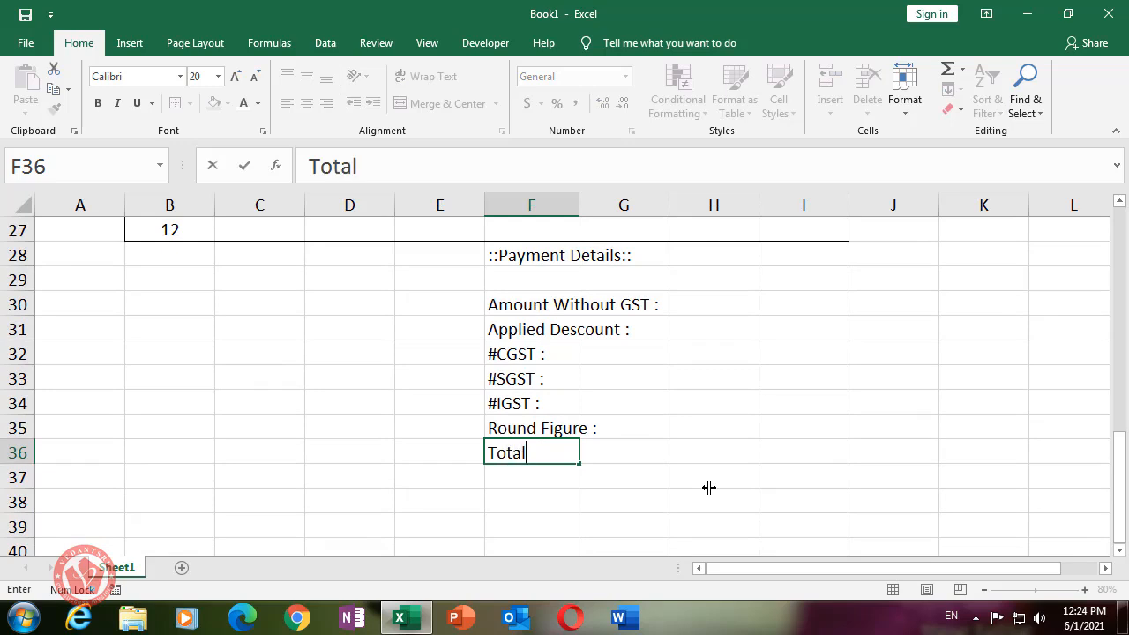
{"action": "type", "text": " Amount"}
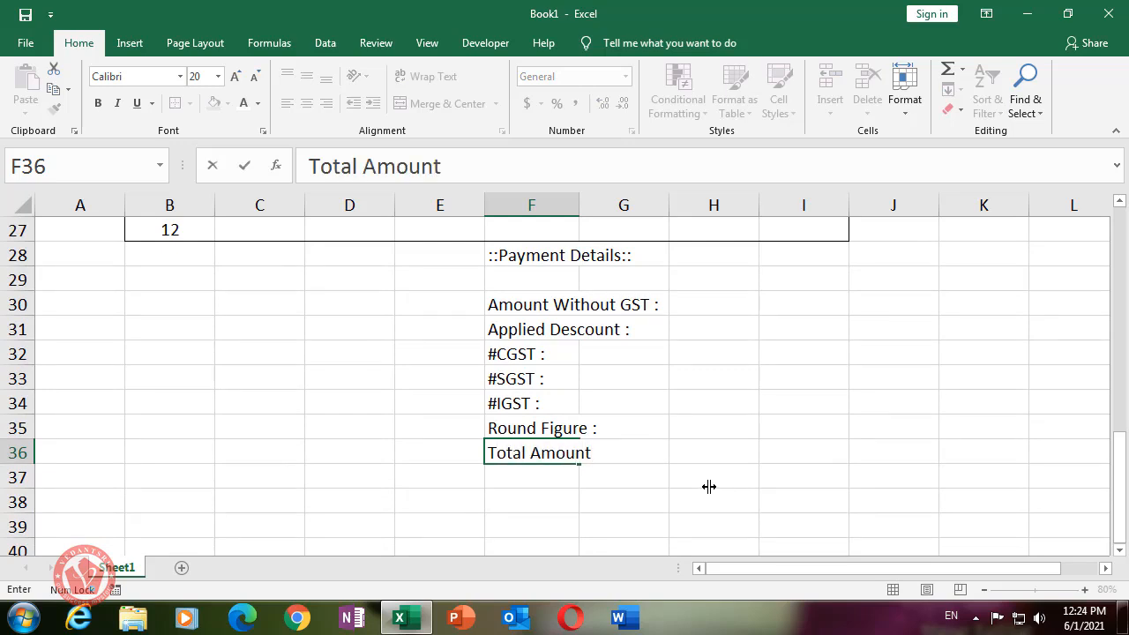
{"action": "left_click", "coordinate": [708, 487]}
{"action": "left_click", "coordinate": [537, 454]}
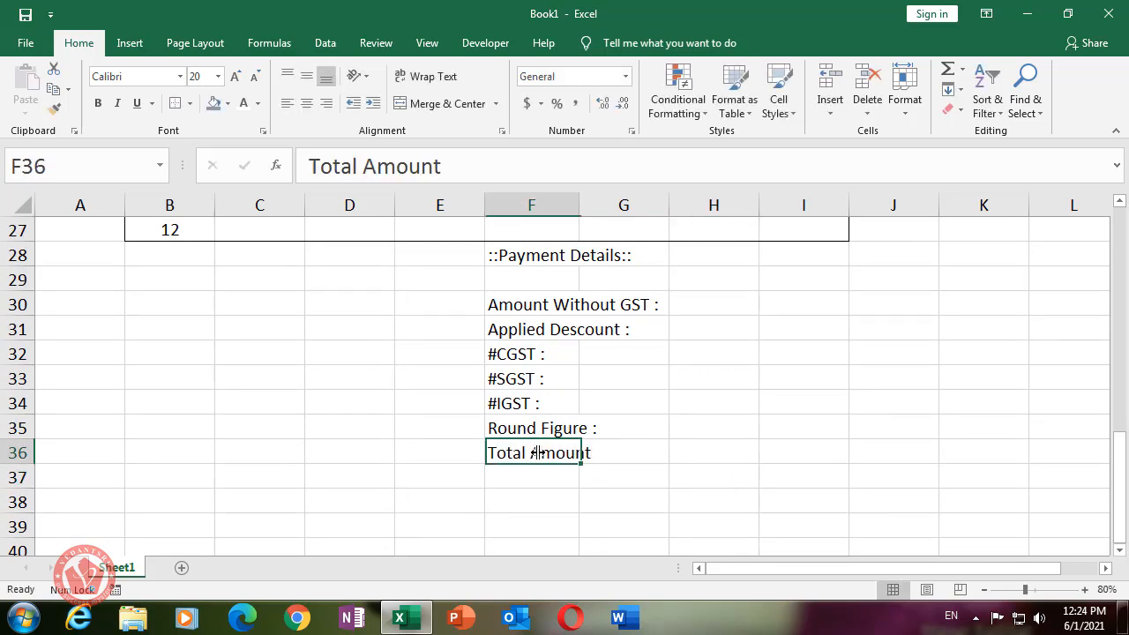
{"action": "scroll", "coordinate": [742, 435], "scroll_direction": "up", "scroll_amount": 1}
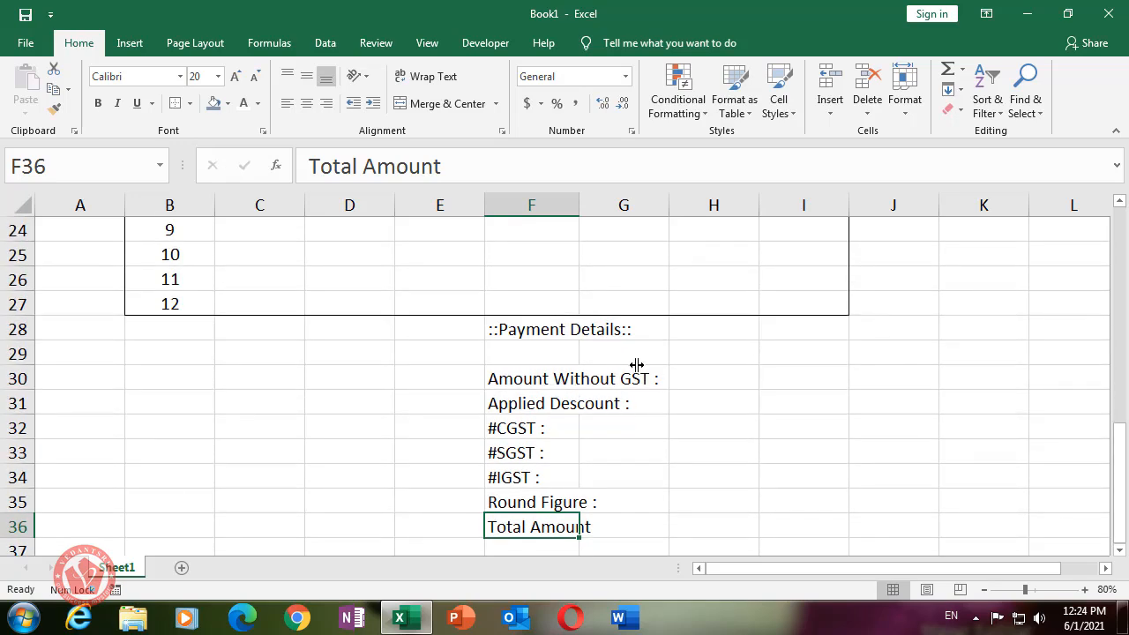
{"action": "scroll", "coordinate": [777, 423], "scroll_direction": "down", "scroll_amount": 1}
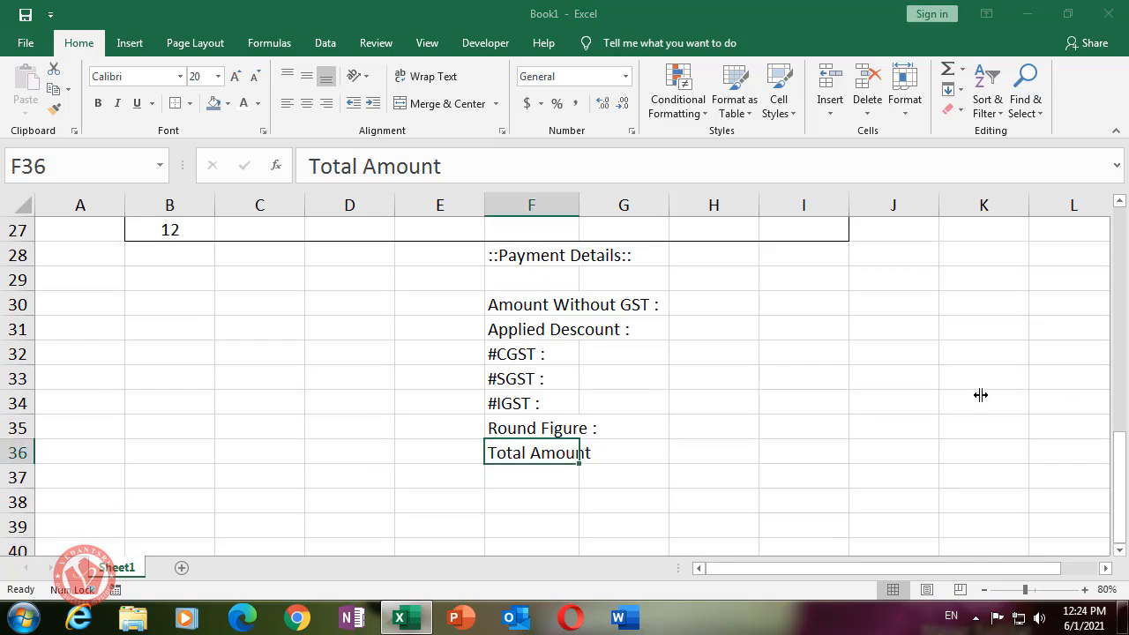
{"action": "scroll", "coordinate": [754, 391], "scroll_direction": "up", "scroll_amount": 1}
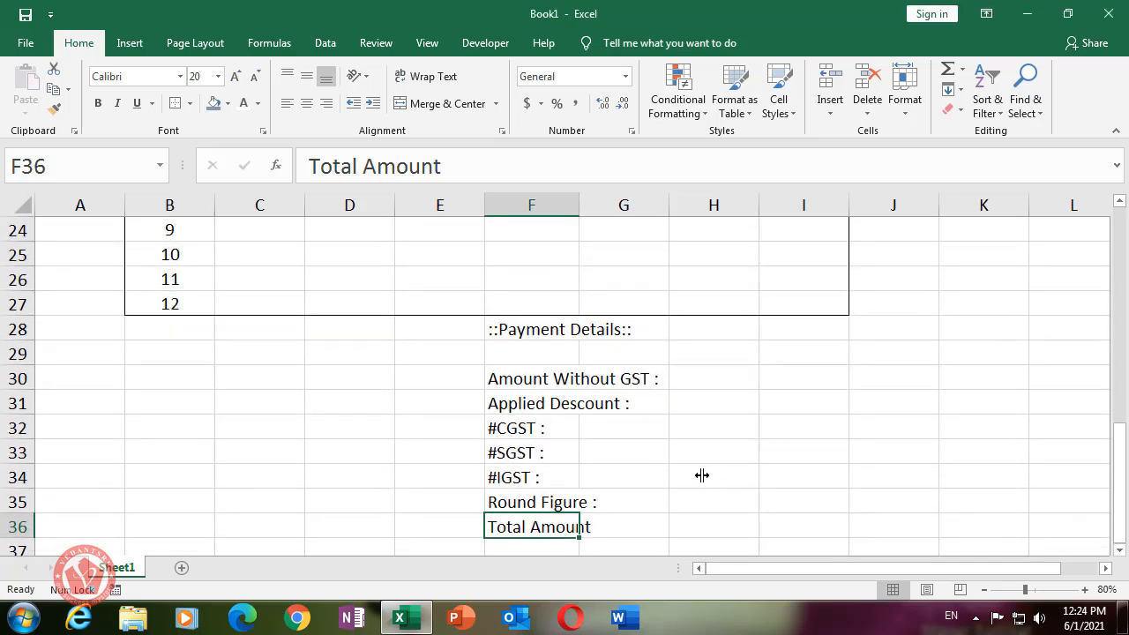
- Put an outside border around the payment details block F28:I36
{"action": "left_click", "coordinate": [516, 329]}
{"action": "left_click_drag", "start_coordinate": [518, 329], "coordinate": [809, 527]}
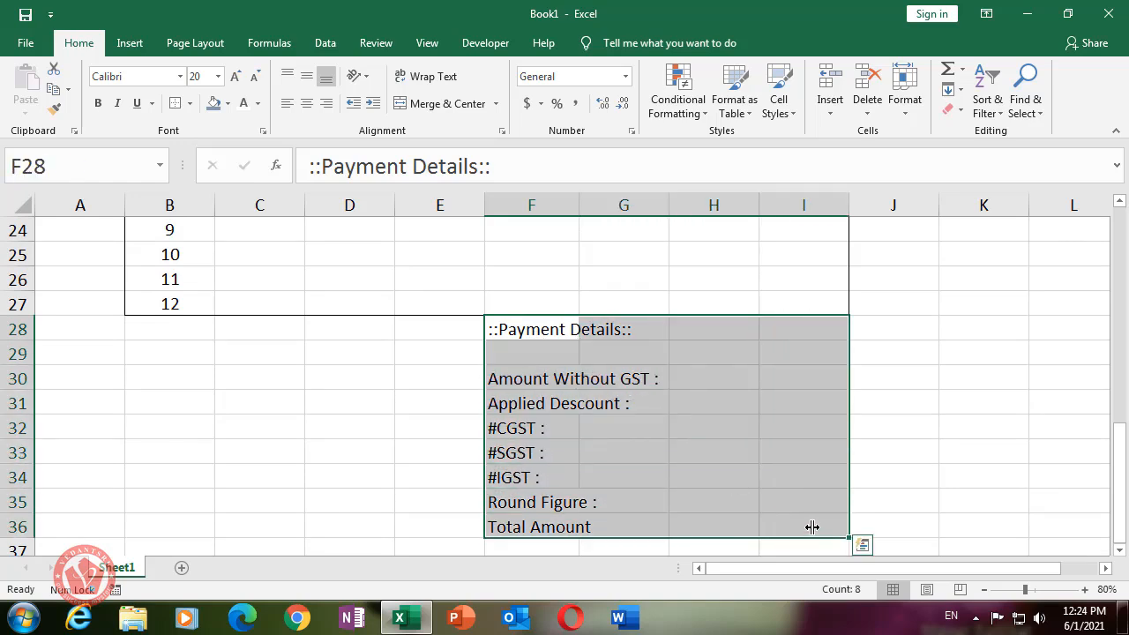
{"action": "left_click", "coordinate": [190, 103]}
{"action": "left_click", "coordinate": [231, 276]}
- Merge and centre the heading across F28:I28 with light grey fill, and shrink row 29
{"action": "left_click", "coordinate": [1005, 356]}
{"action": "left_click_drag", "start_coordinate": [513, 329], "coordinate": [790, 331]}
{"action": "left_click", "coordinate": [441, 104]}
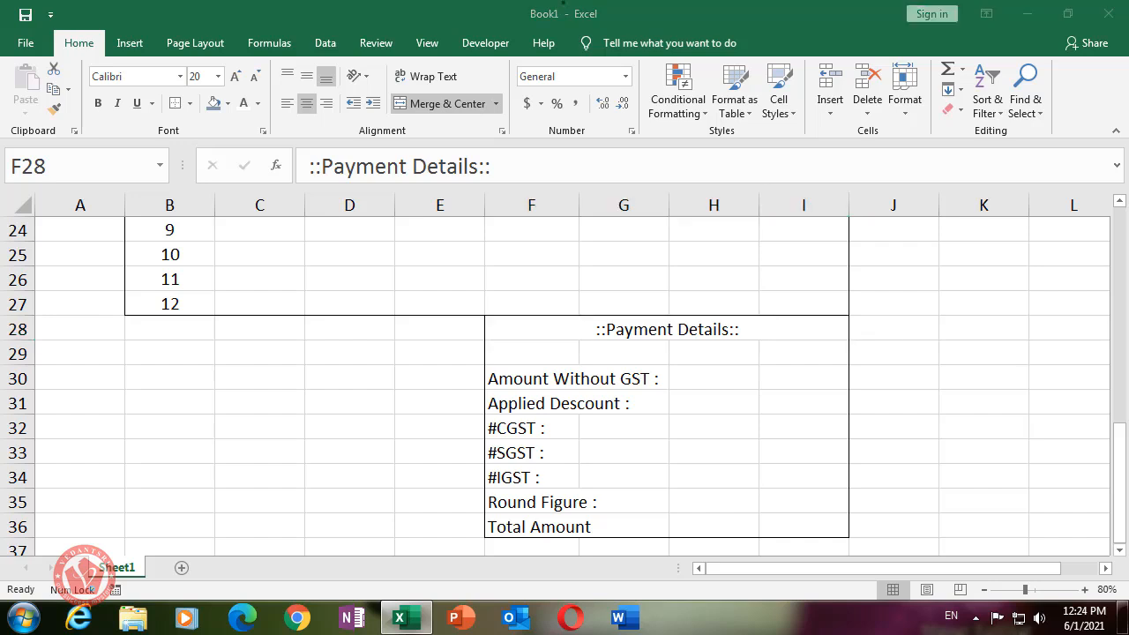
{"action": "left_click", "coordinate": [587, 5]}
{"action": "left_click", "coordinate": [227, 99]}
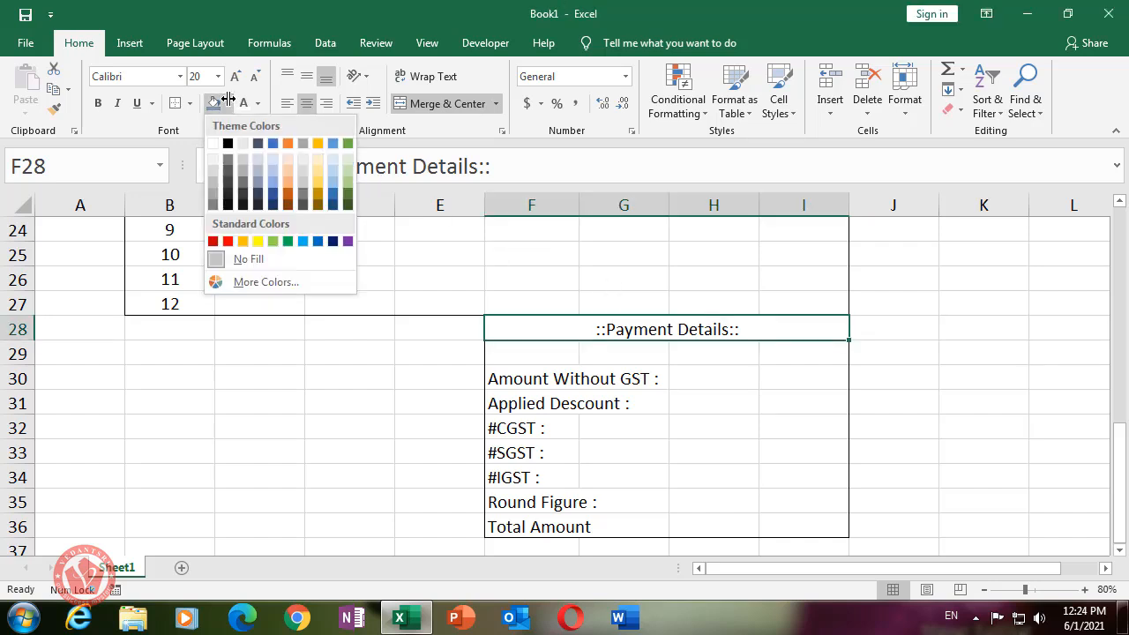
{"action": "left_click", "coordinate": [244, 142]}
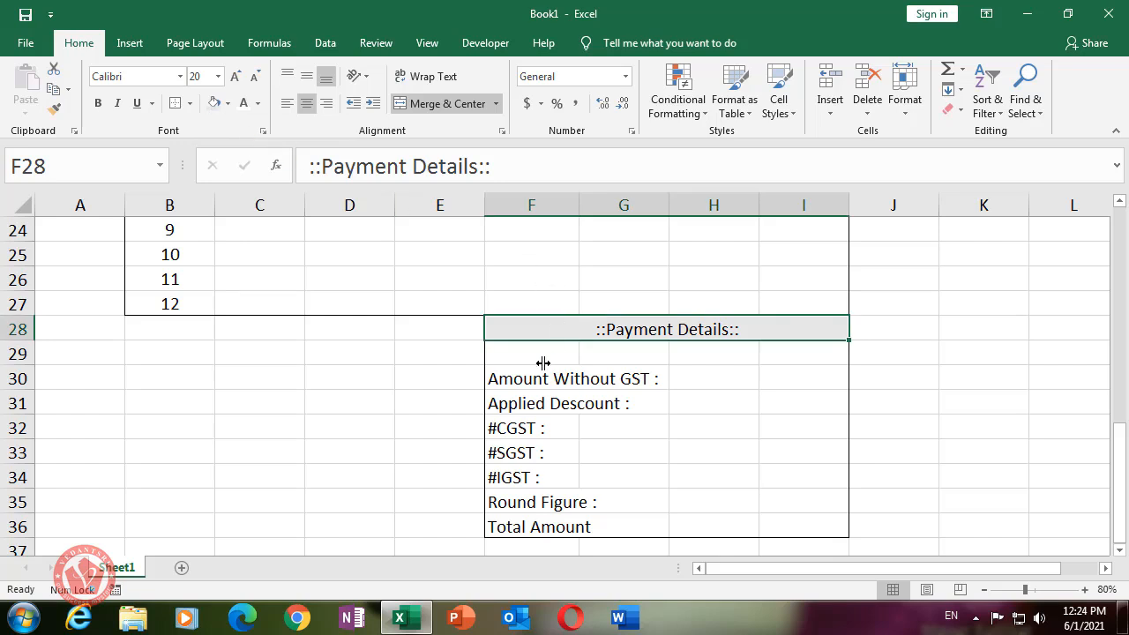
{"action": "left_click_drag", "start_coordinate": [538, 363], "coordinate": [798, 353]}
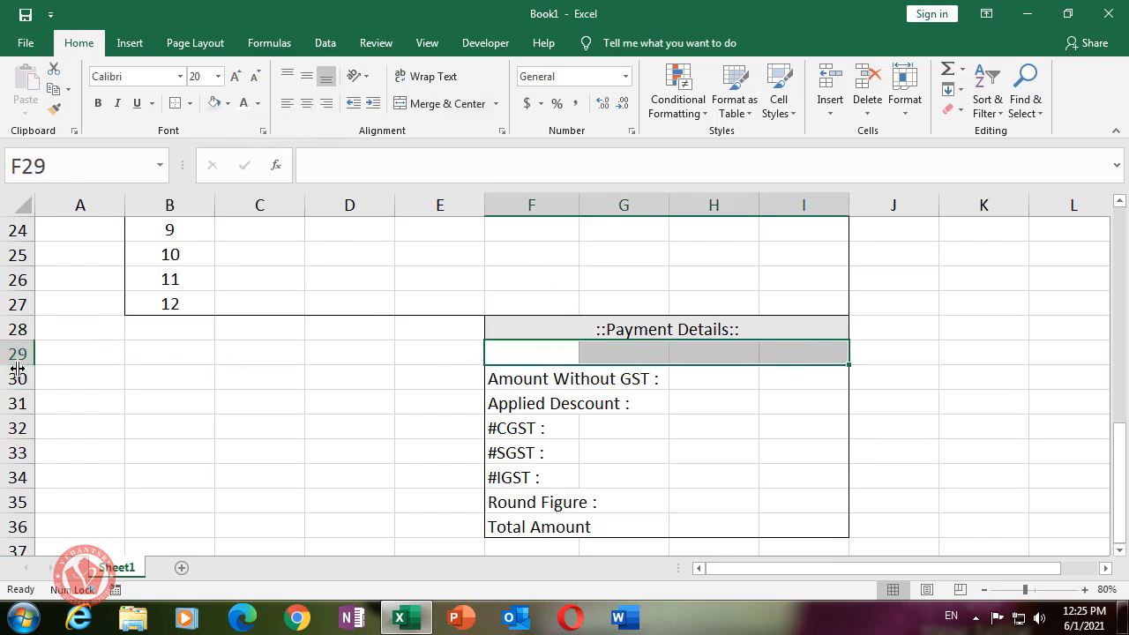
{"action": "left_click_drag", "start_coordinate": [17, 365], "coordinate": [19, 349]}
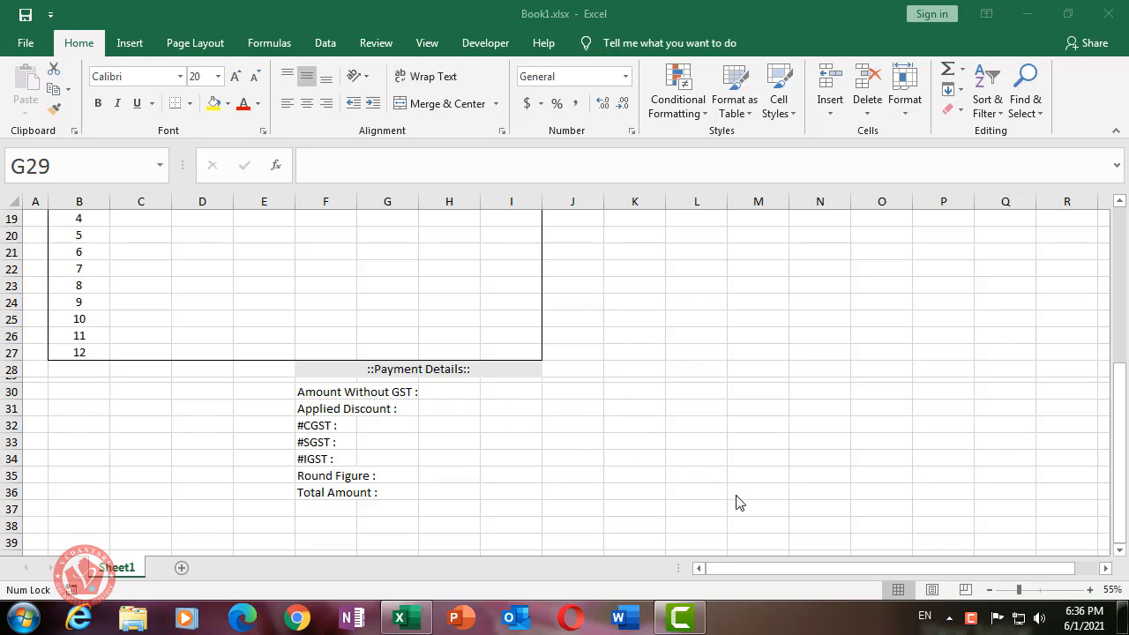
- Fill the thin row 29 strip across F29:I29 with light grey
{"action": "left_click", "coordinate": [970, 622]}
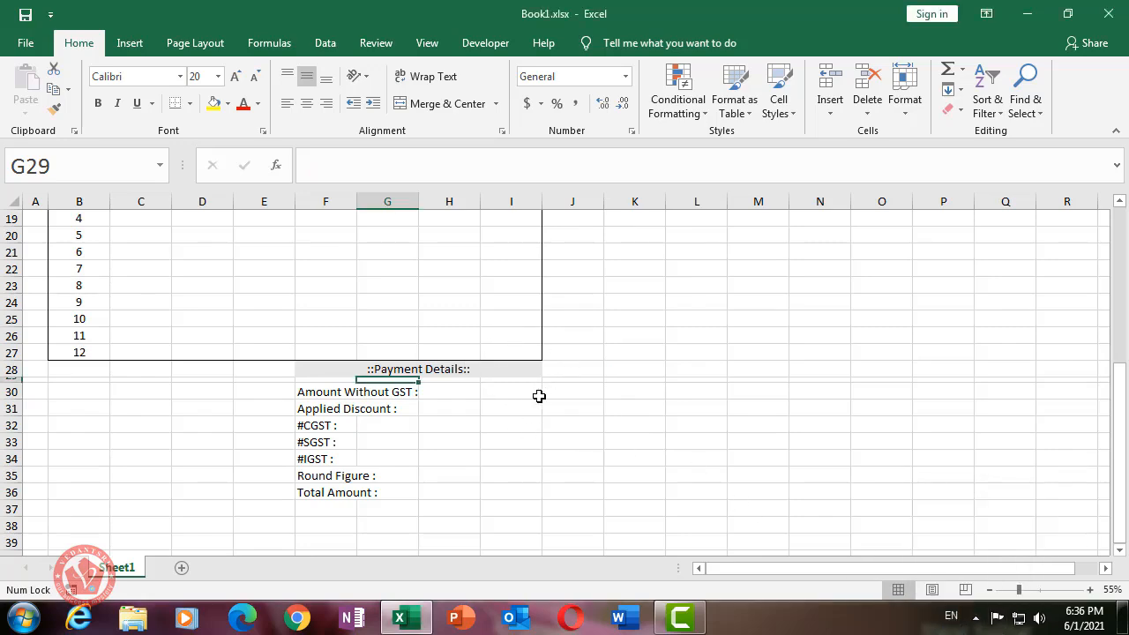
{"action": "scroll", "coordinate": [290, 361], "scroll_direction": "up", "scroll_amount": 5}
{"action": "scroll", "coordinate": [305, 332], "scroll_direction": "up", "scroll_amount": 1}
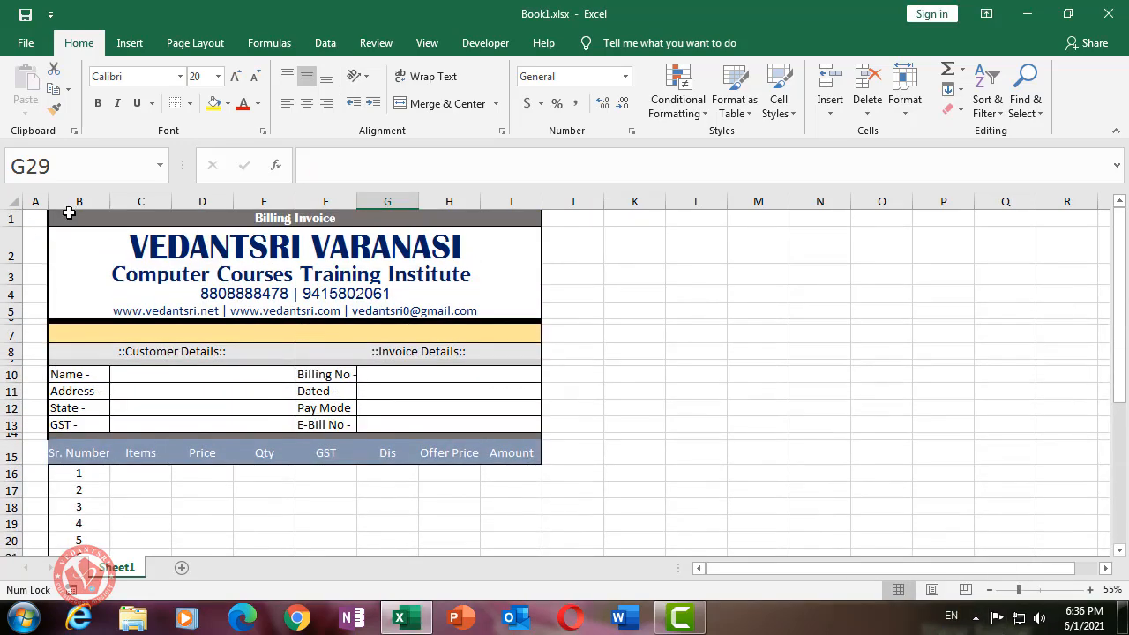
{"action": "left_click_drag", "start_coordinate": [68, 214], "coordinate": [434, 529]}
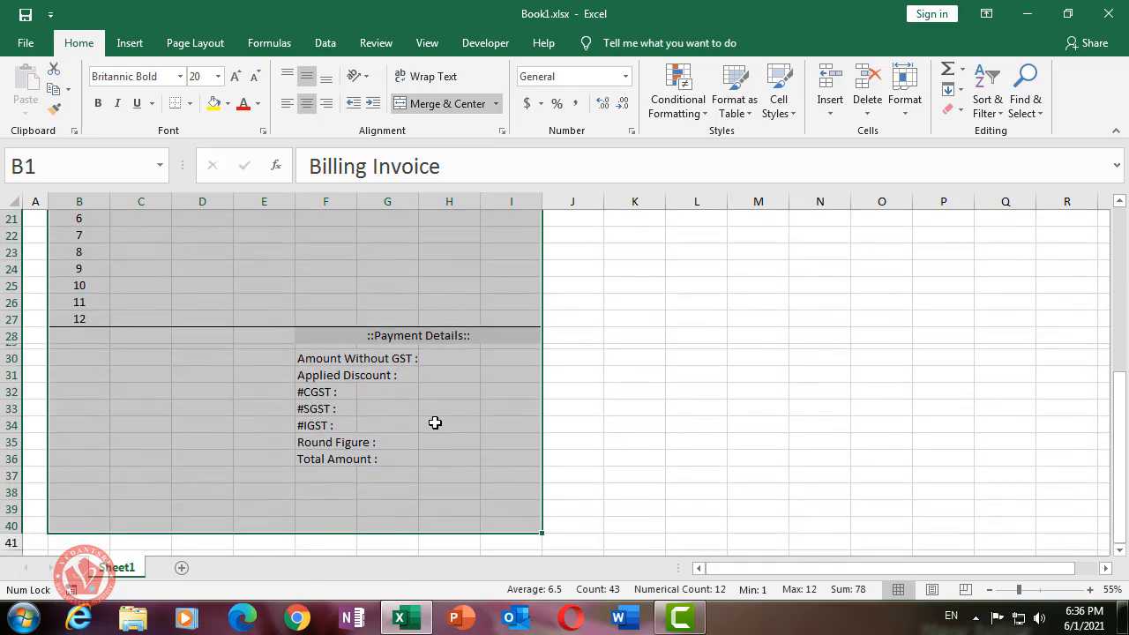
{"action": "left_click", "coordinate": [432, 423]}
{"action": "left_click", "coordinate": [9, 345]}
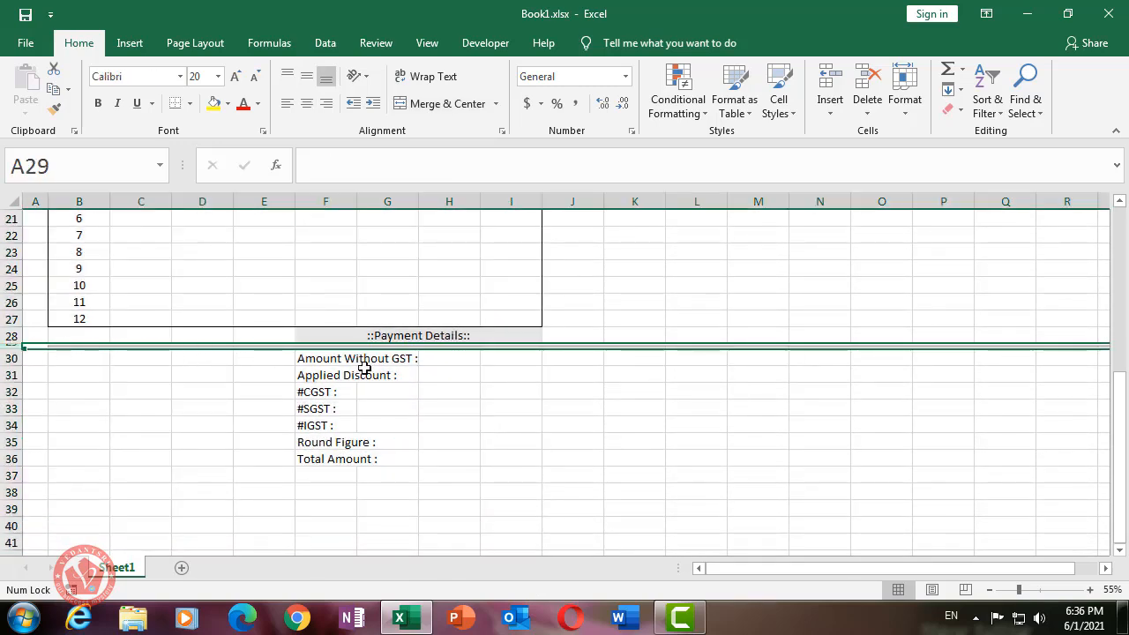
{"action": "left_click", "coordinate": [381, 346]}
{"action": "left_click_drag", "start_coordinate": [319, 346], "coordinate": [512, 345]}
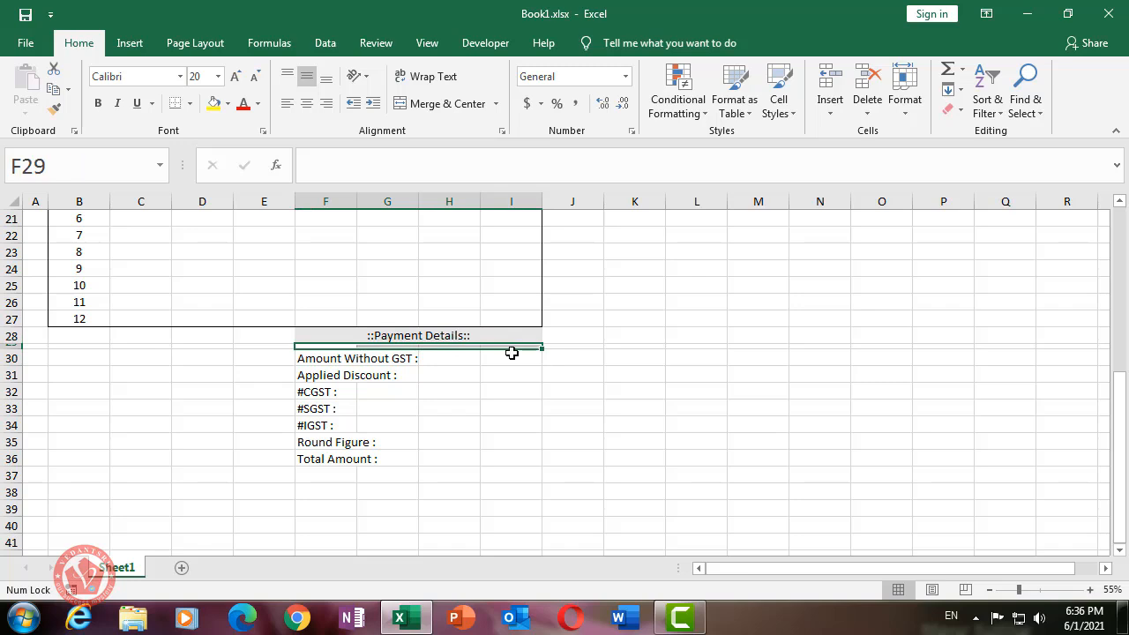
{"action": "left_click", "coordinate": [227, 103]}
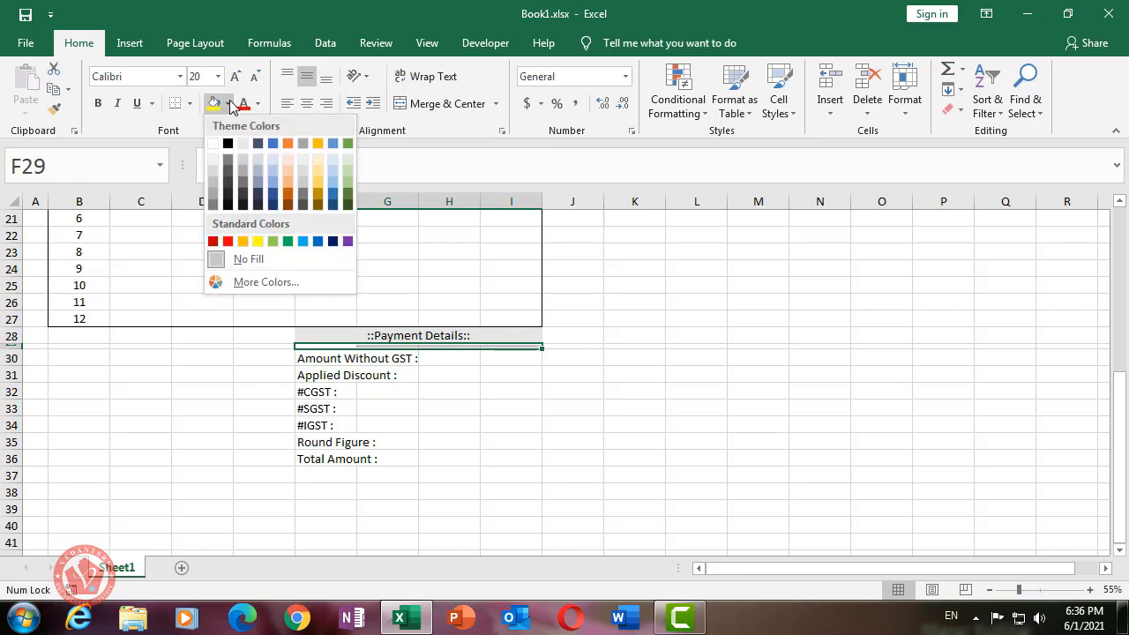
{"action": "left_click", "coordinate": [242, 160]}
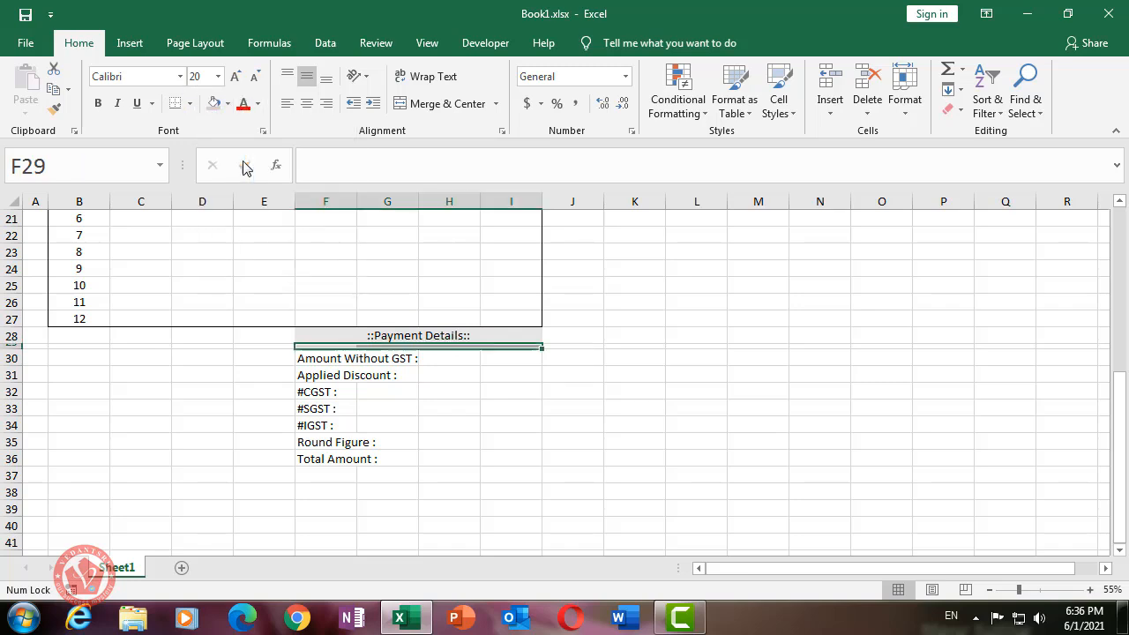
{"action": "left_click", "coordinate": [474, 360]}
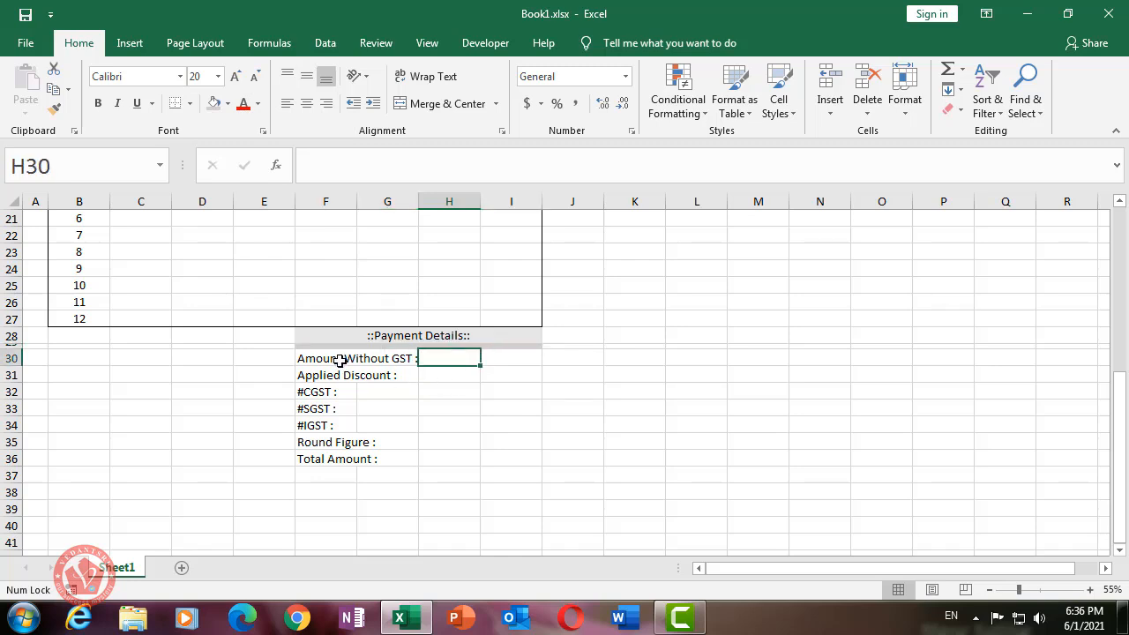
- Merge Across the label cells F30:G36 so each label spans columns F–G
{"action": "left_click_drag", "start_coordinate": [315, 360], "coordinate": [384, 458]}
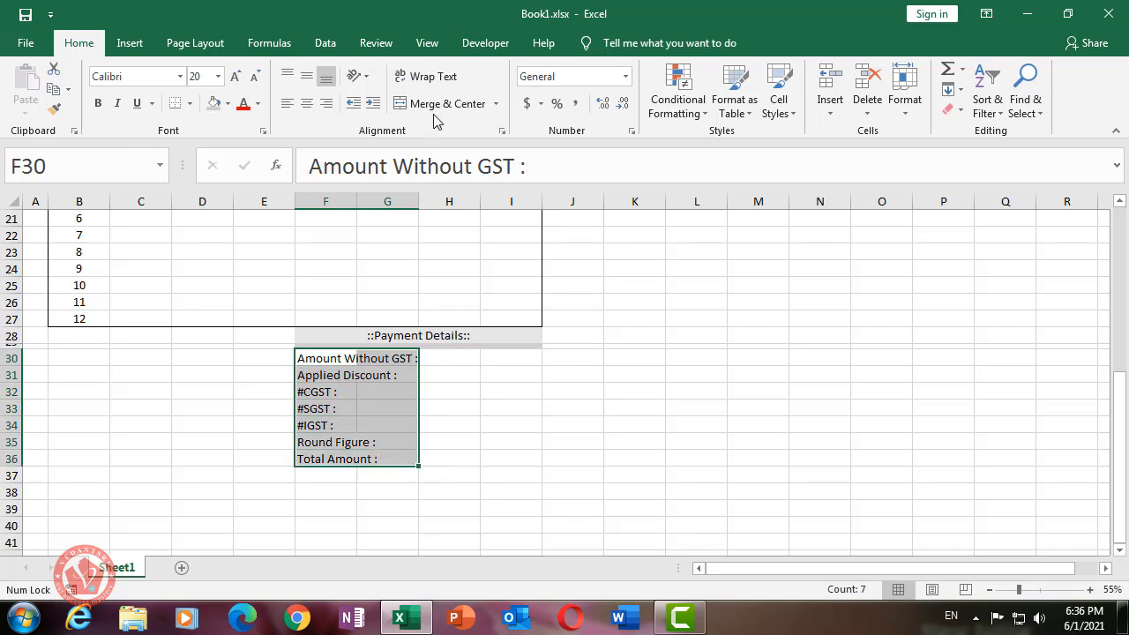
{"action": "left_click", "coordinate": [495, 104]}
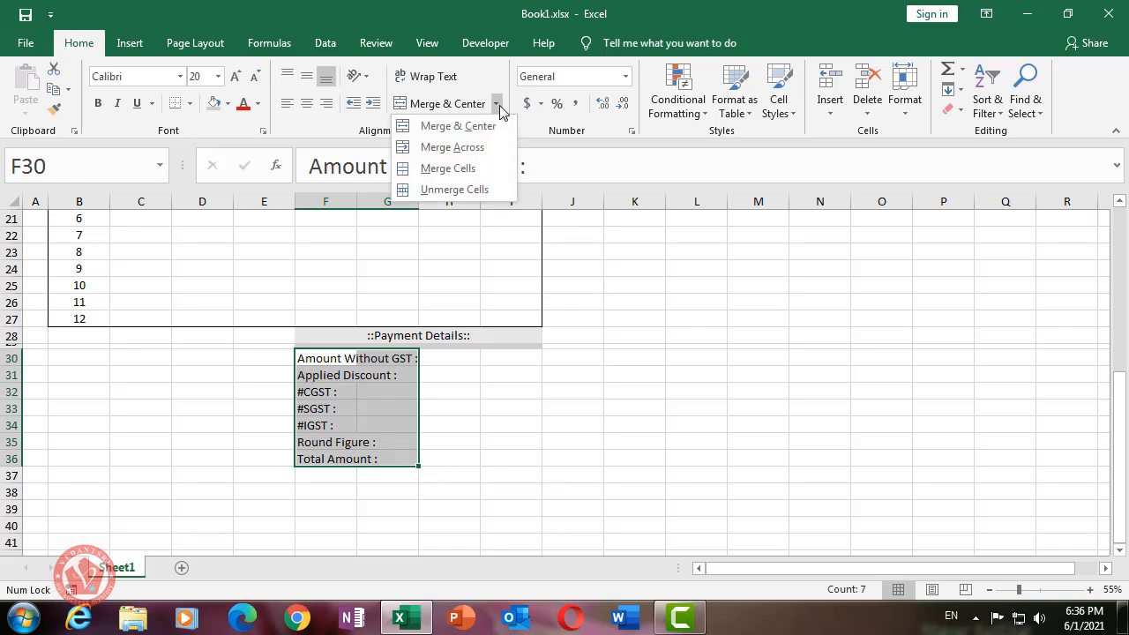
{"action": "left_click", "coordinate": [474, 148]}
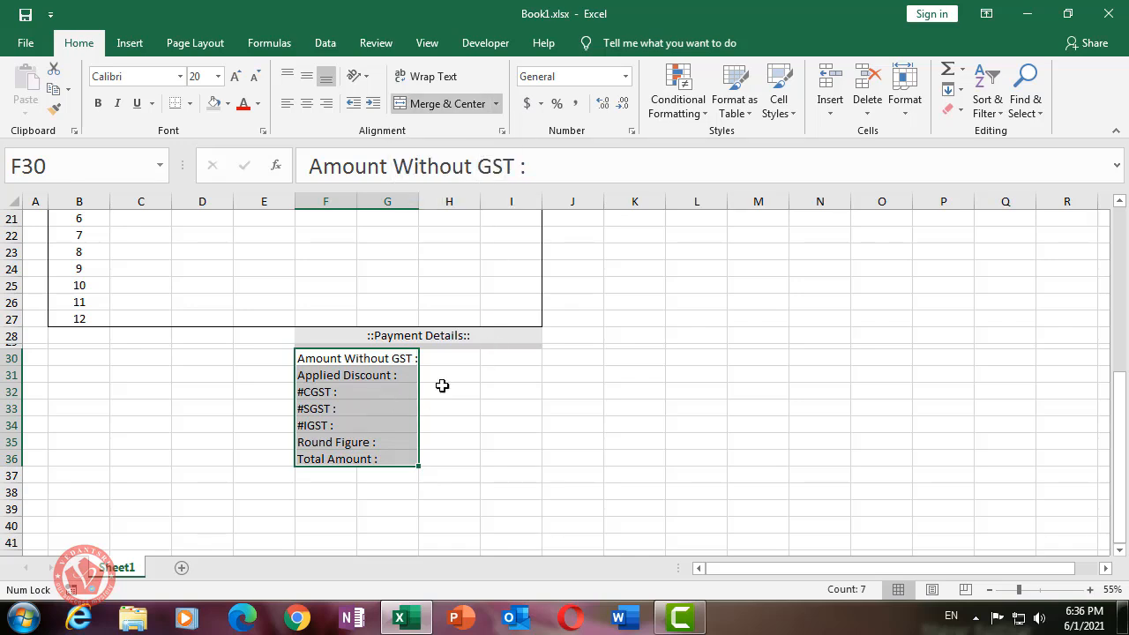
- Merge Across the value cells H30:I36 so each value row spans H–I
{"action": "left_click_drag", "start_coordinate": [448, 358], "coordinate": [524, 453]}
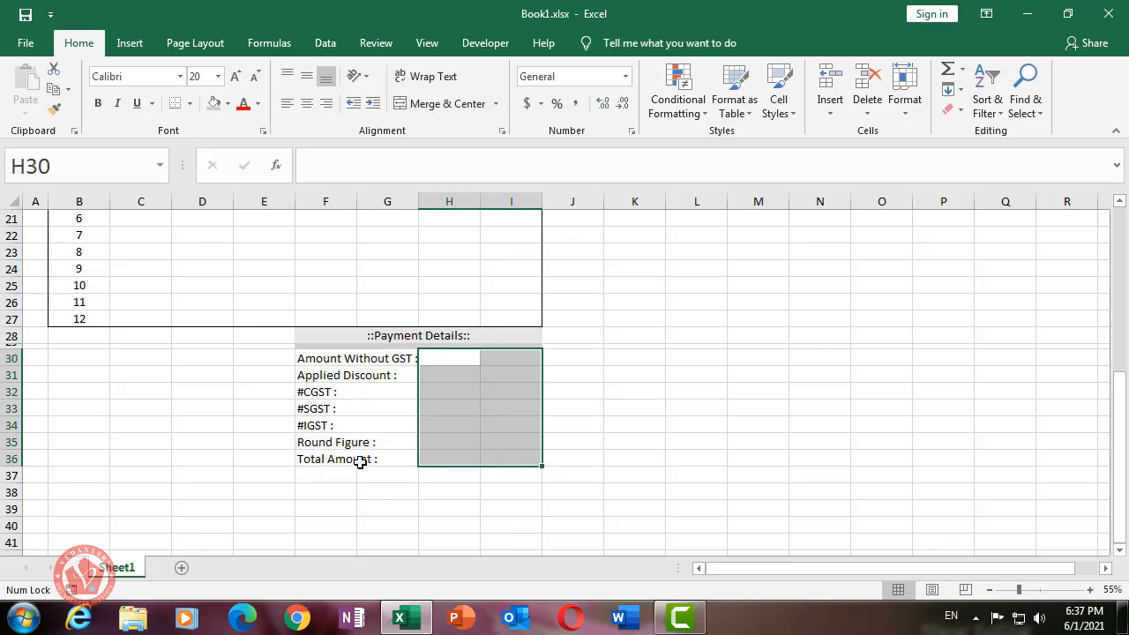
{"action": "left_click", "coordinate": [495, 104]}
{"action": "left_click", "coordinate": [445, 146]}
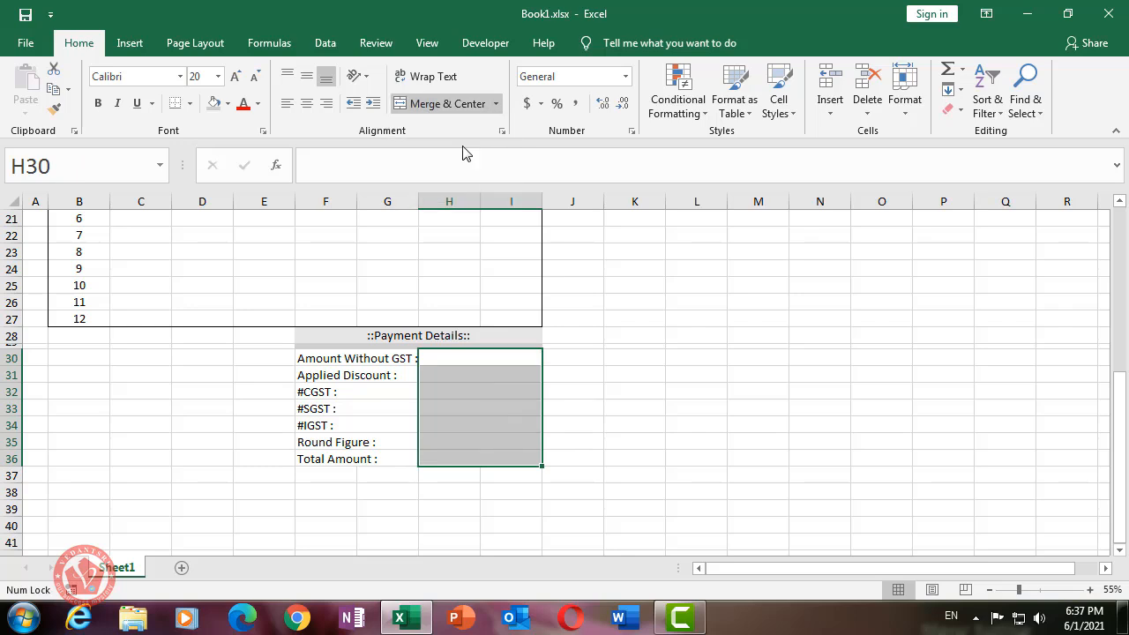
{"action": "left_click", "coordinate": [496, 105]}
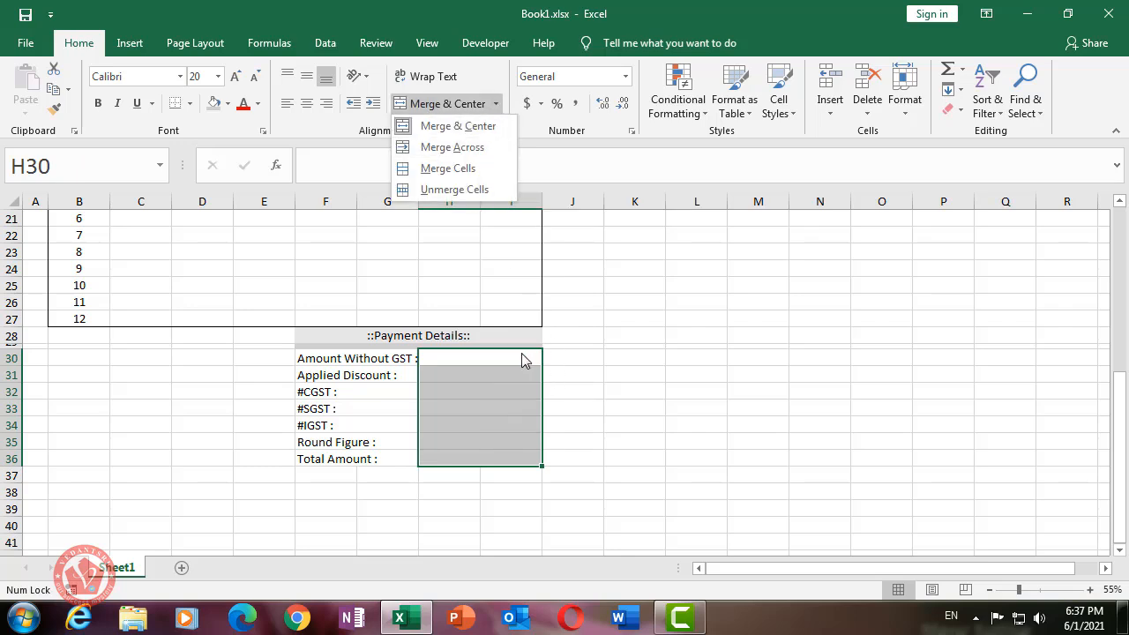
{"action": "left_click", "coordinate": [507, 422]}
{"action": "left_click", "coordinate": [448, 364]}
{"action": "left_click", "coordinate": [377, 356]}
- Widen column G and put an outside border around the Payment Details table
{"action": "left_click_drag", "start_coordinate": [418, 201], "coordinate": [422, 214]}
{"action": "left_click", "coordinate": [417, 371]}
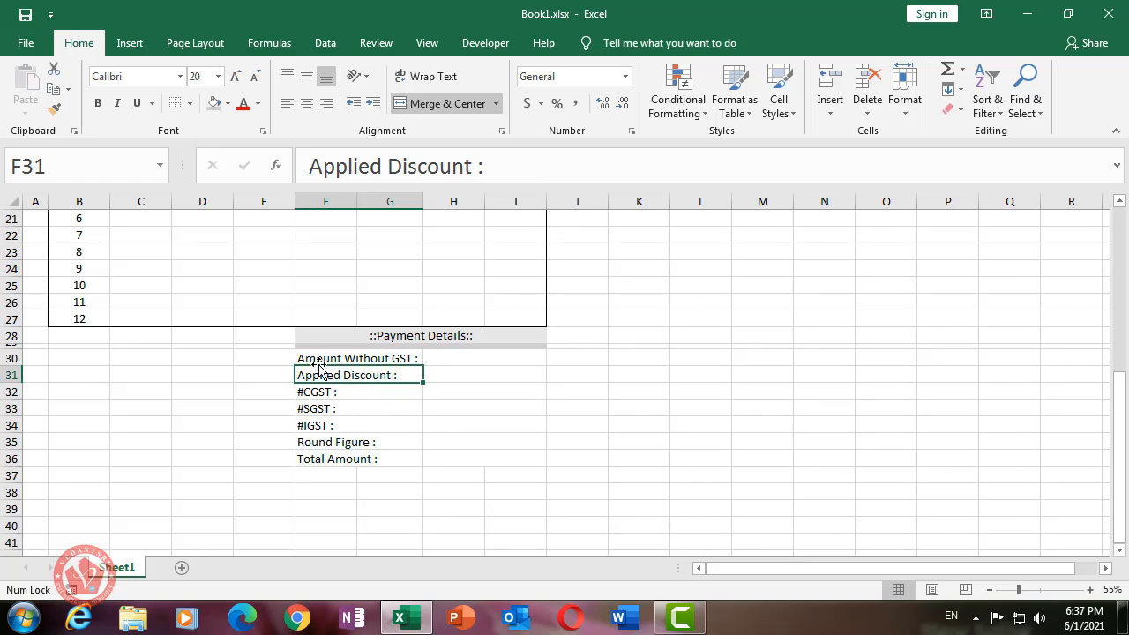
{"action": "left_click_drag", "start_coordinate": [318, 338], "coordinate": [483, 458]}
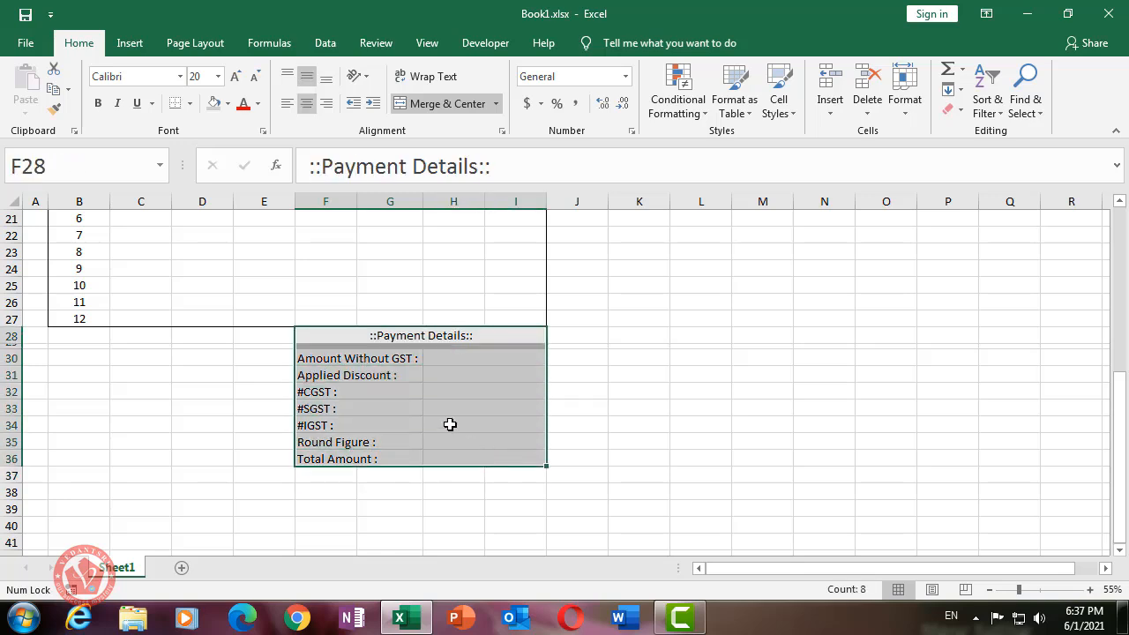
{"action": "left_click", "coordinate": [191, 104]}
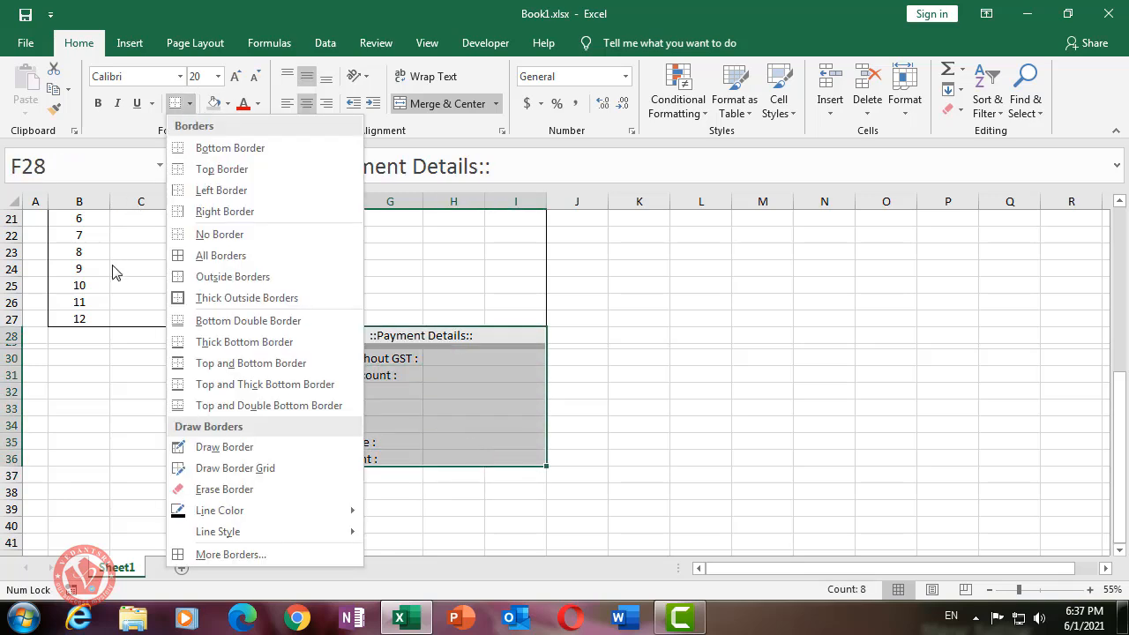
{"action": "left_click", "coordinate": [227, 279]}
{"action": "left_click", "coordinate": [489, 403]}
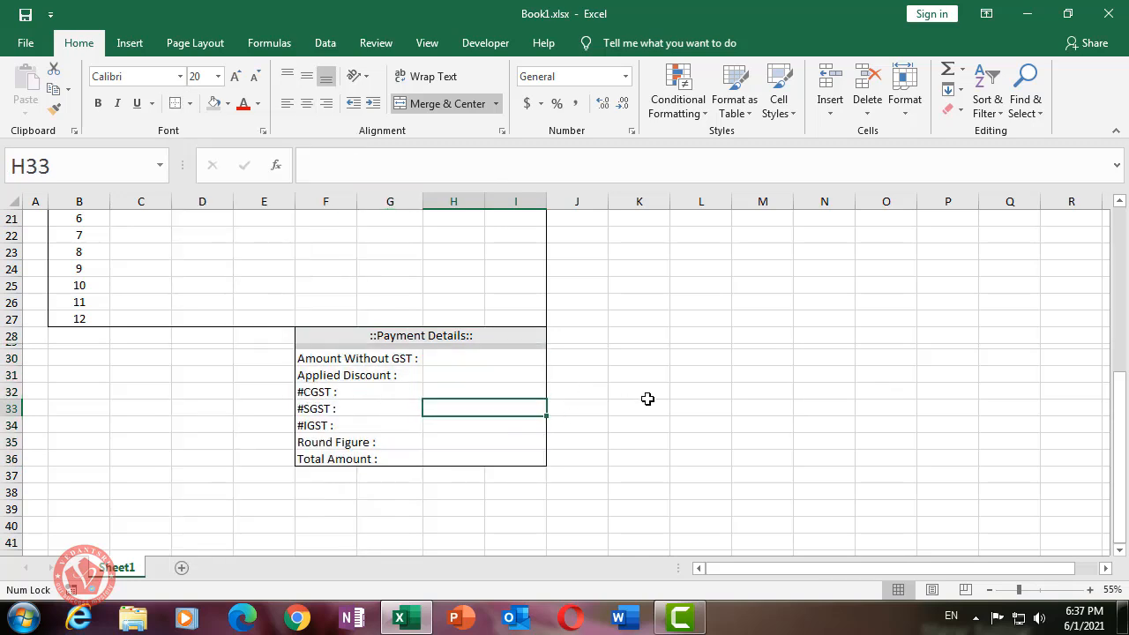
{"action": "left_click", "coordinate": [628, 393]}
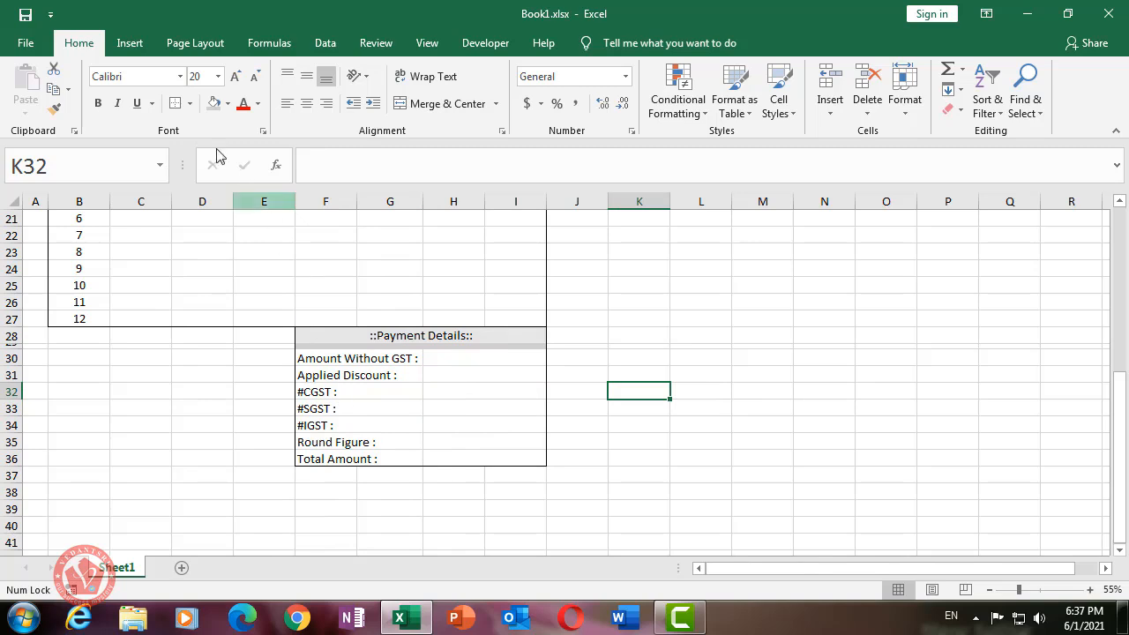
- Draw a border grid across the payment rows F30:I36
{"action": "left_click", "coordinate": [190, 104]}
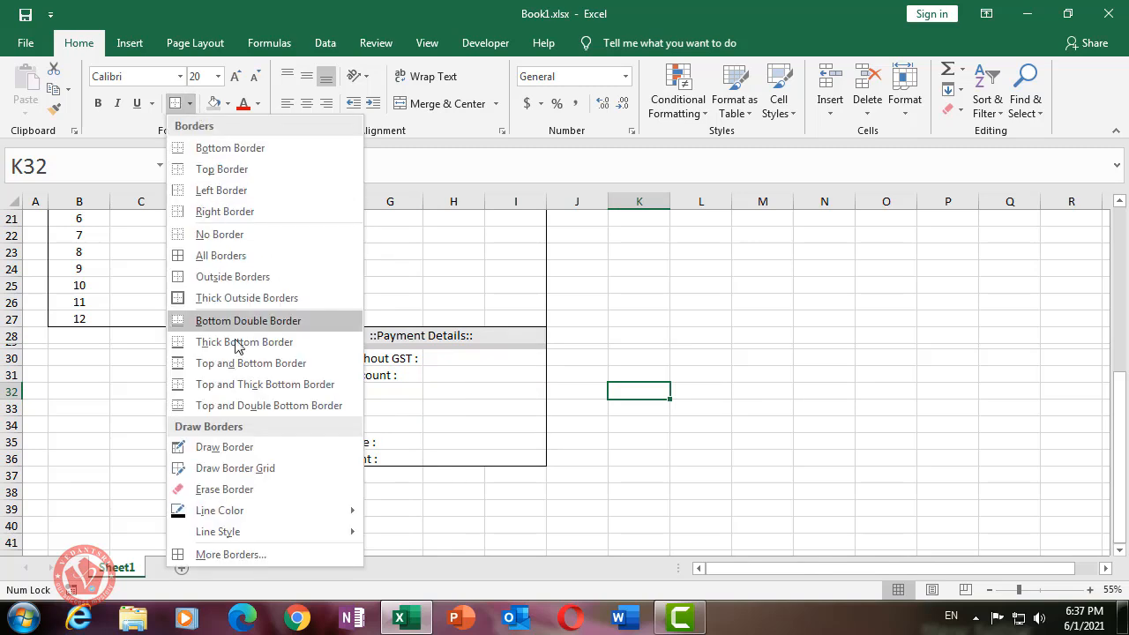
{"action": "left_click", "coordinate": [234, 468]}
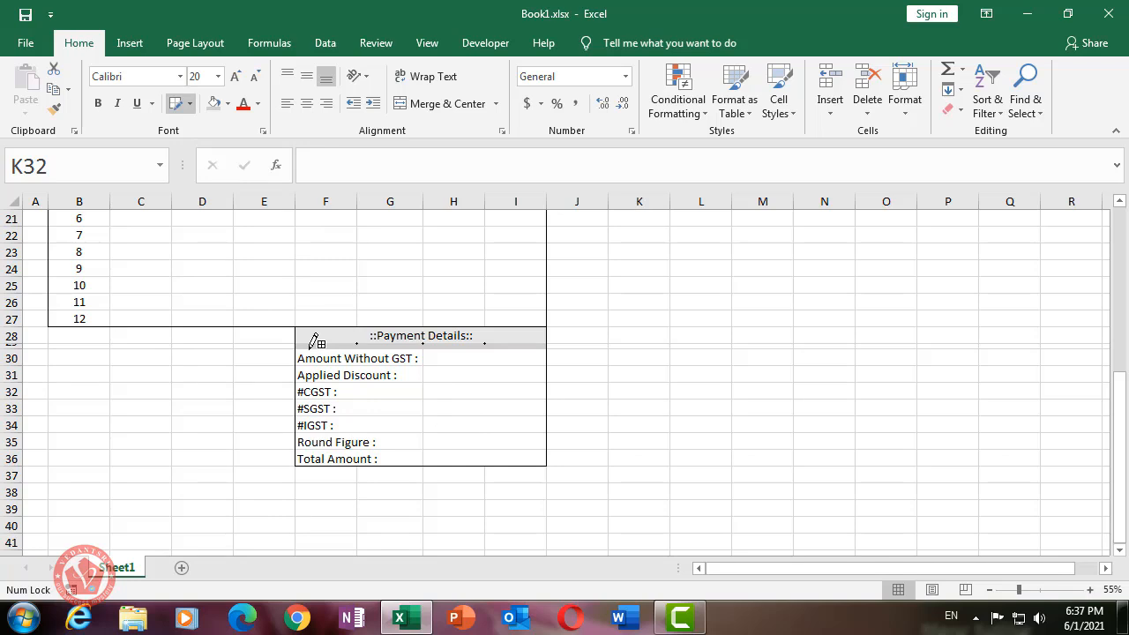
{"action": "mouse_move", "coordinate": [309, 352]}
{"action": "left_mouse_down"}
{"action": "mouse_move", "coordinate": [466, 435]}
{"action": "mouse_move", "coordinate": [476, 453]}
{"action": "left_mouse_up"}
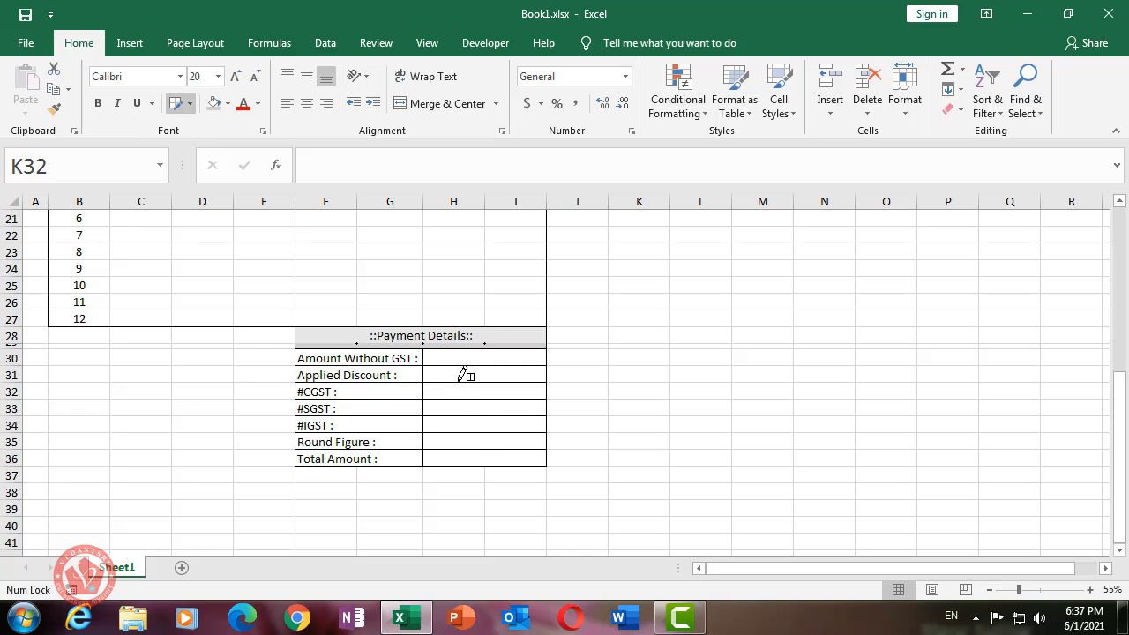
{"action": "left_click", "coordinate": [176, 104]}
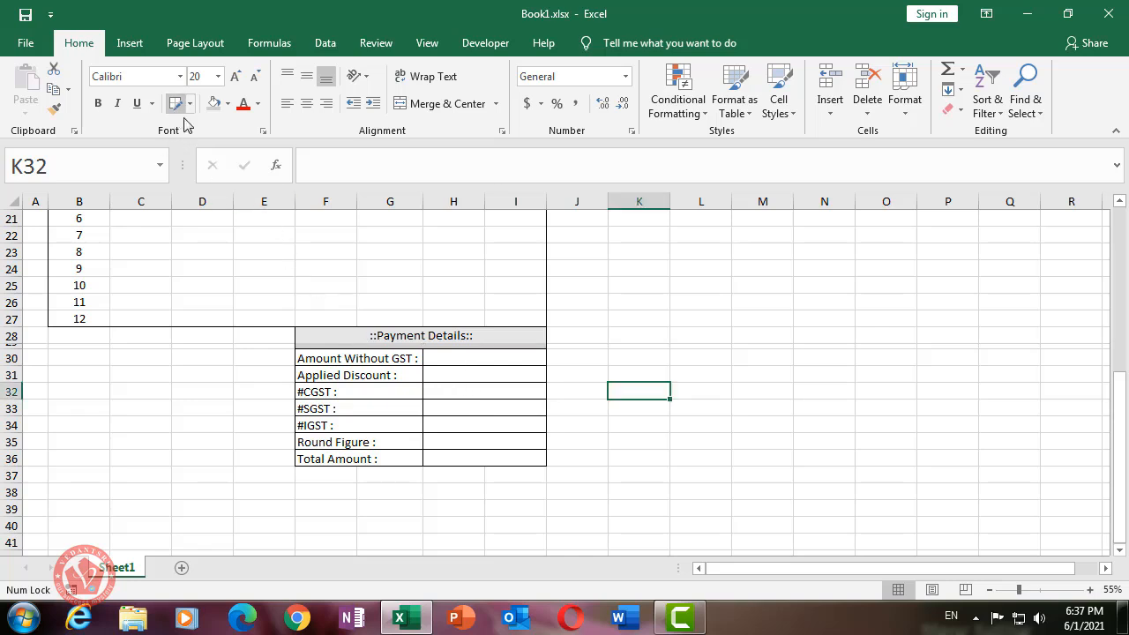
{"action": "left_click", "coordinate": [574, 443]}
{"action": "left_click", "coordinate": [450, 507]}
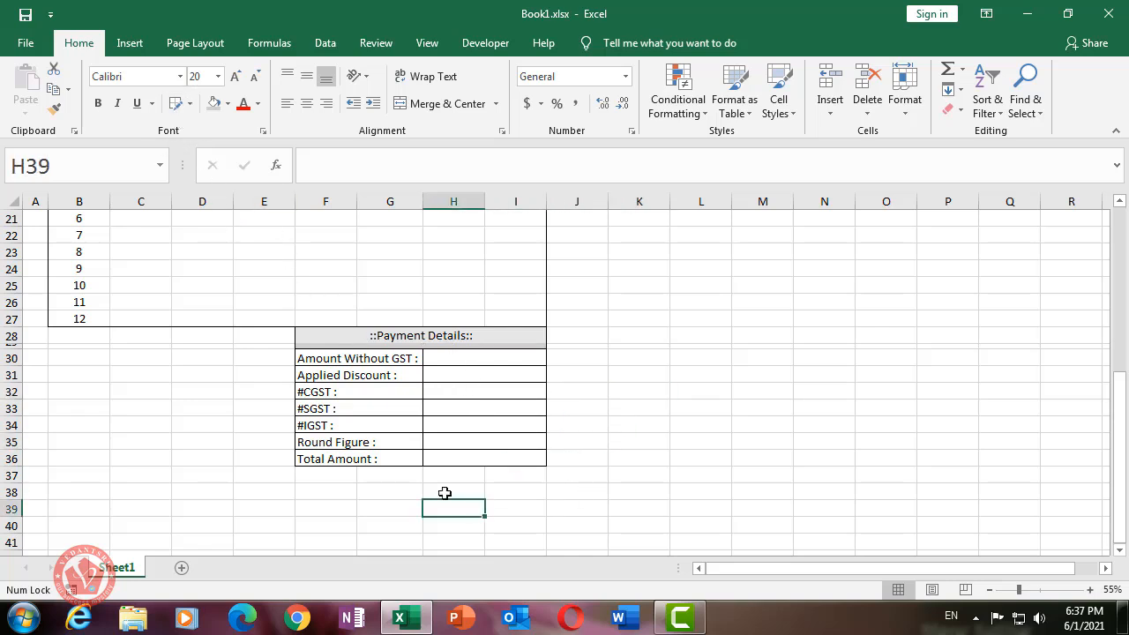
- Give the Total Amount row F36:I36 a dark blue fill with white text
{"action": "left_click", "coordinate": [377, 459]}
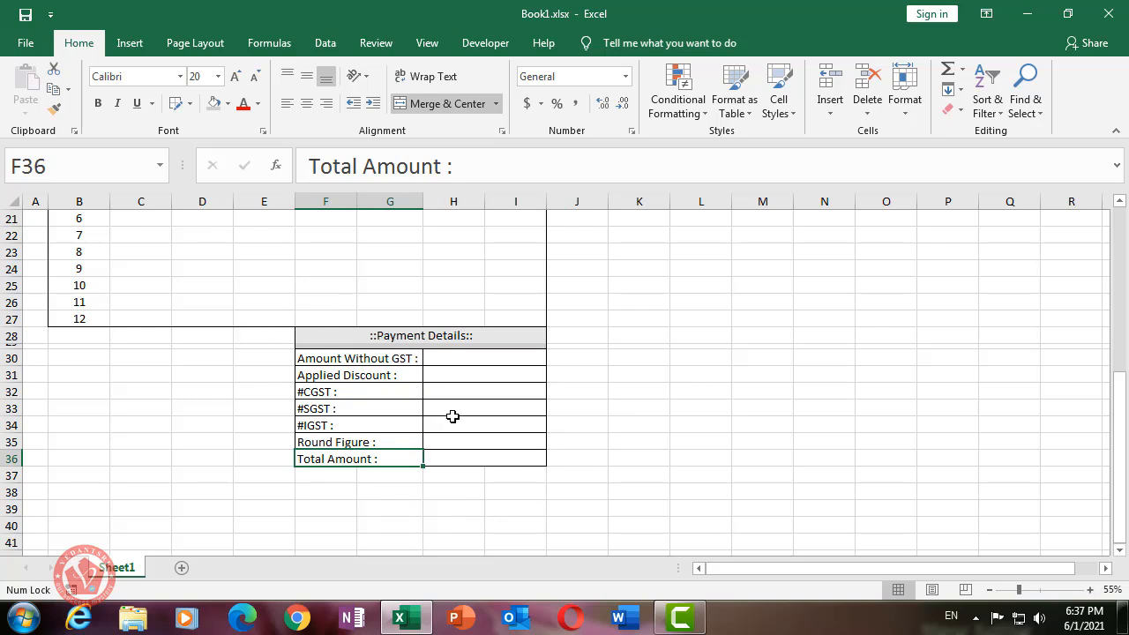
{"action": "scroll", "coordinate": [468, 413], "scroll_direction": "down", "scroll_amount": 1}
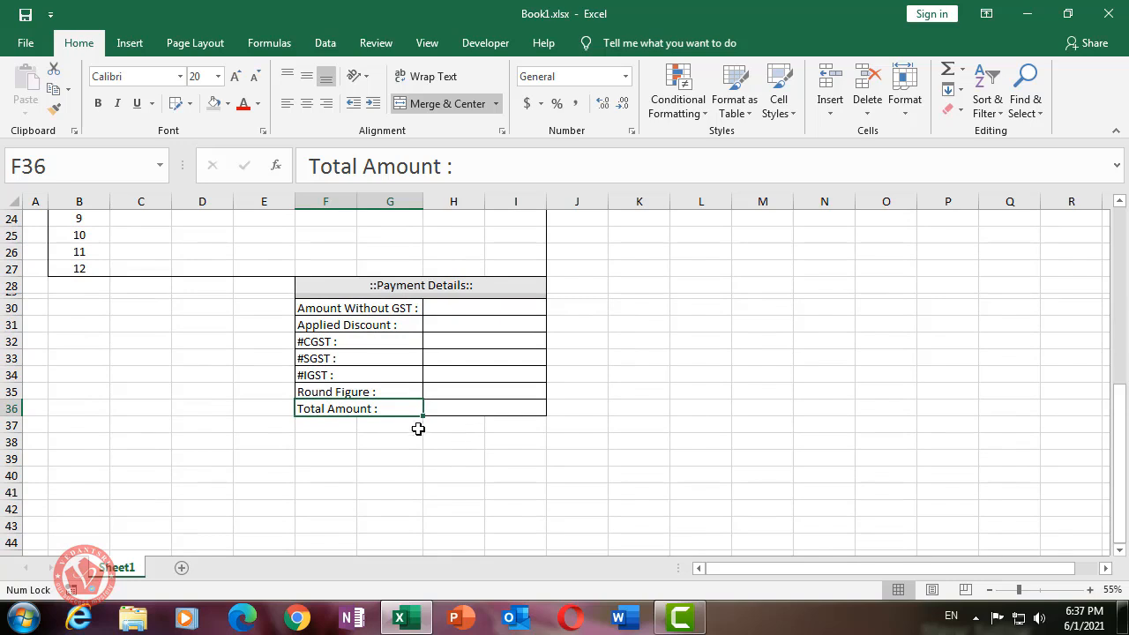
{"action": "left_click", "coordinate": [342, 441]}
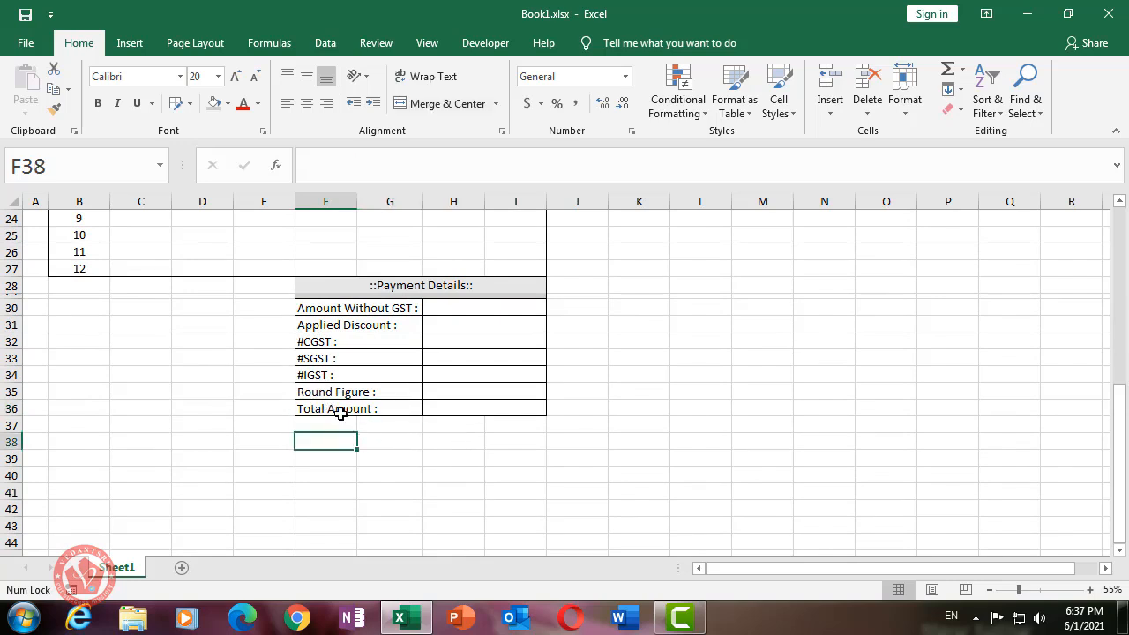
{"action": "left_click_drag", "start_coordinate": [323, 405], "coordinate": [479, 417]}
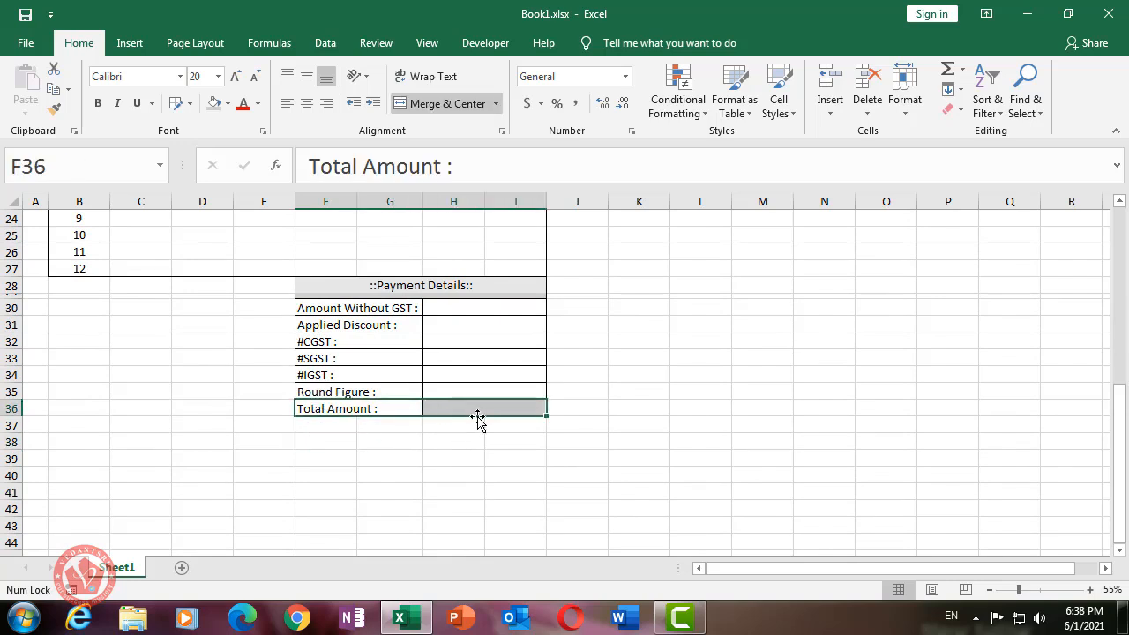
{"action": "left_click", "coordinate": [228, 103]}
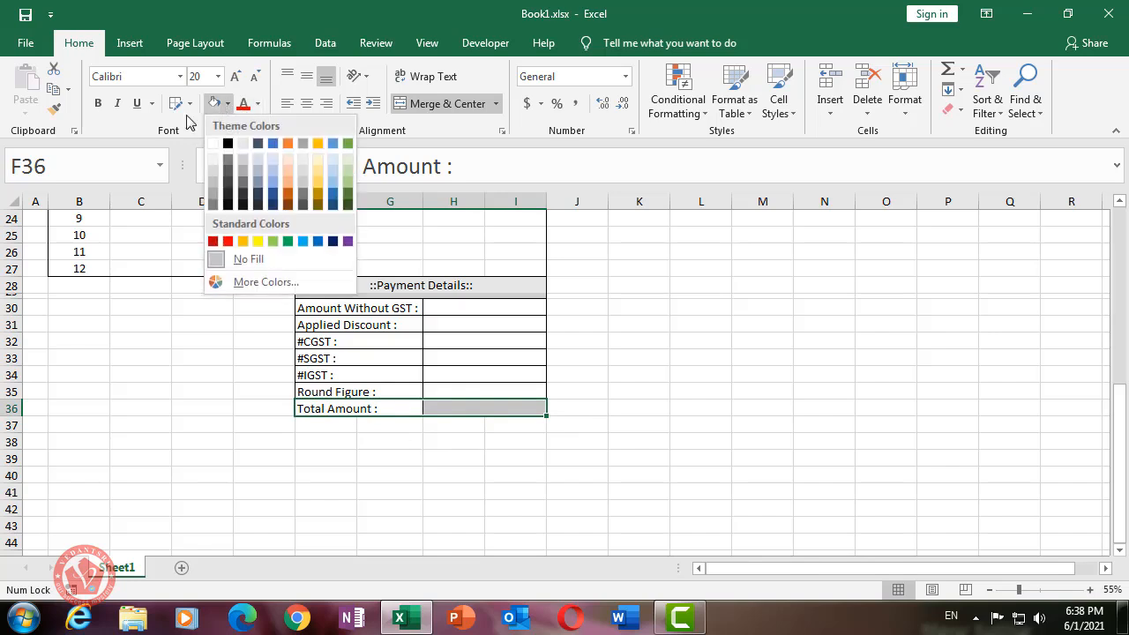
{"action": "left_click", "coordinate": [333, 241]}
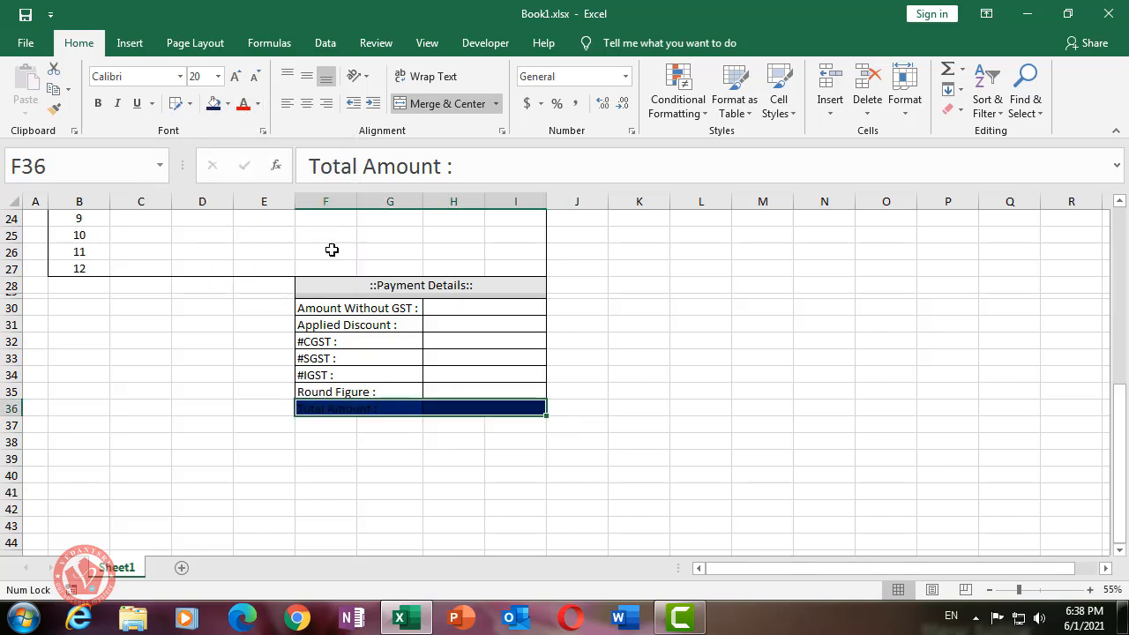
{"action": "left_click", "coordinate": [257, 103]}
{"action": "left_click", "coordinate": [243, 164]}
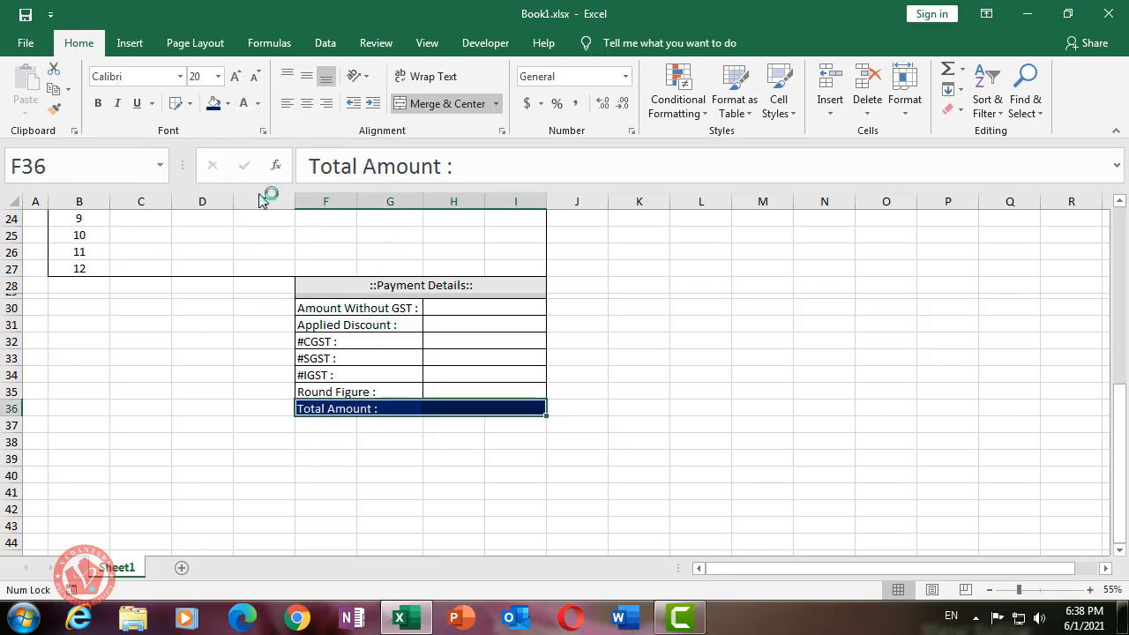
- Centre 'Total Amount :' vertically and left-align it in its row
{"action": "left_click", "coordinate": [306, 103]}
{"action": "left_click", "coordinate": [305, 77]}
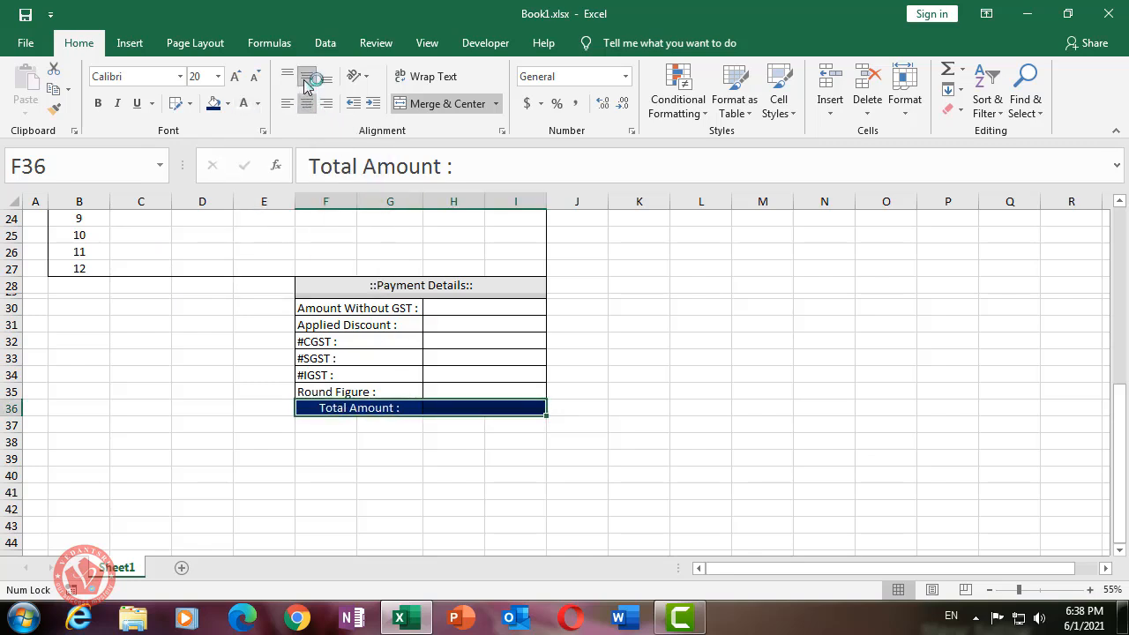
{"action": "left_click", "coordinate": [285, 106]}
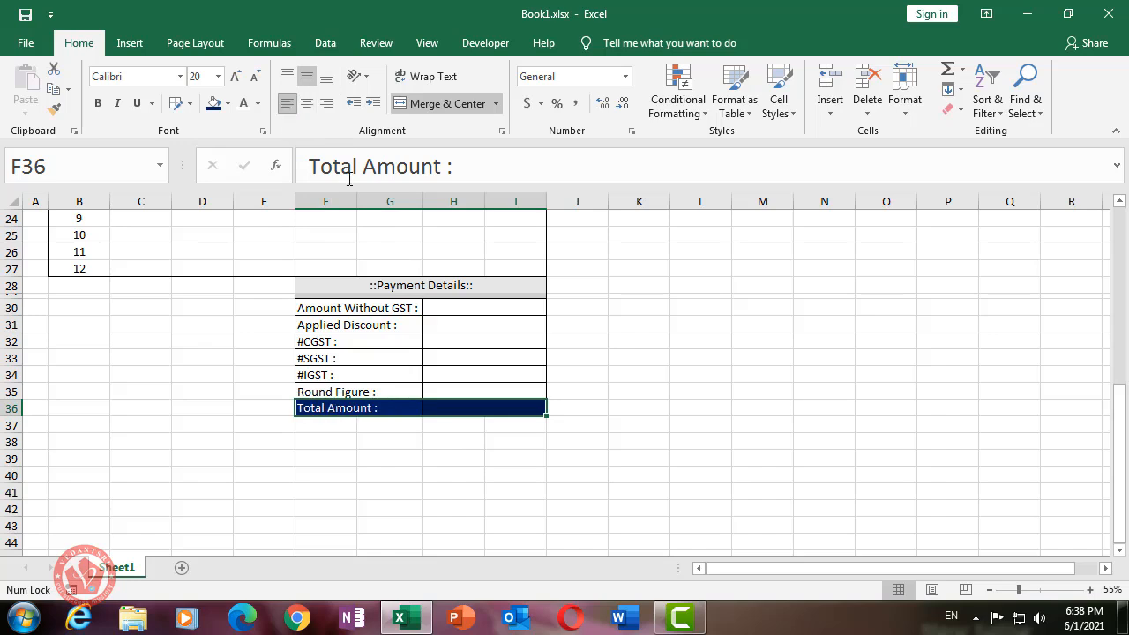
{"action": "left_click", "coordinate": [453, 470]}
{"action": "left_click", "coordinate": [362, 408]}
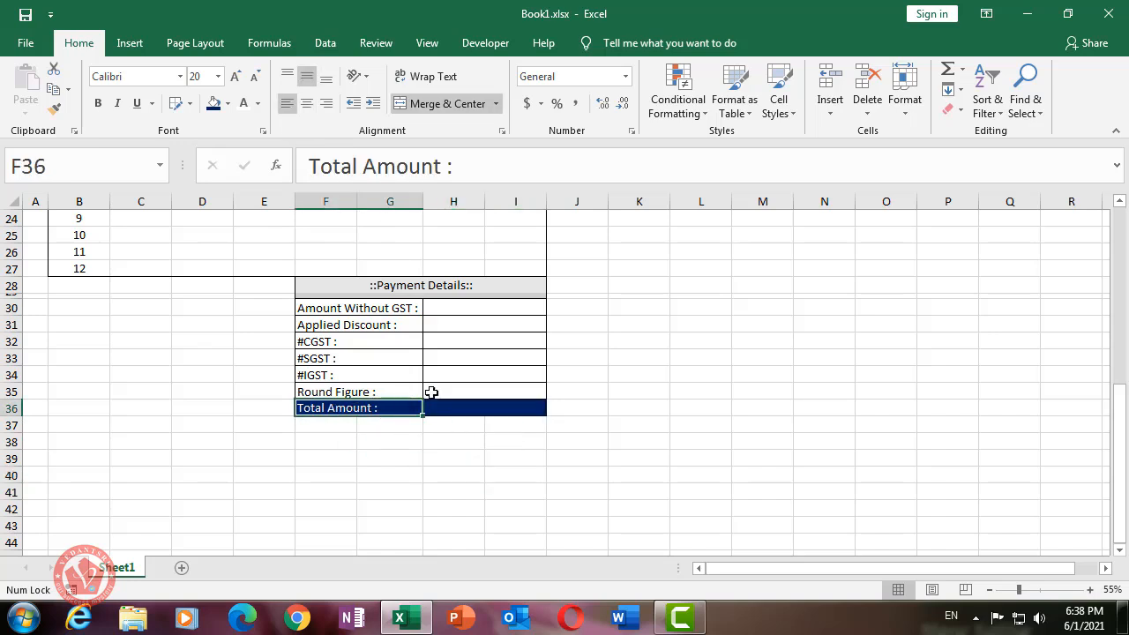
{"action": "left_click", "coordinate": [495, 490]}
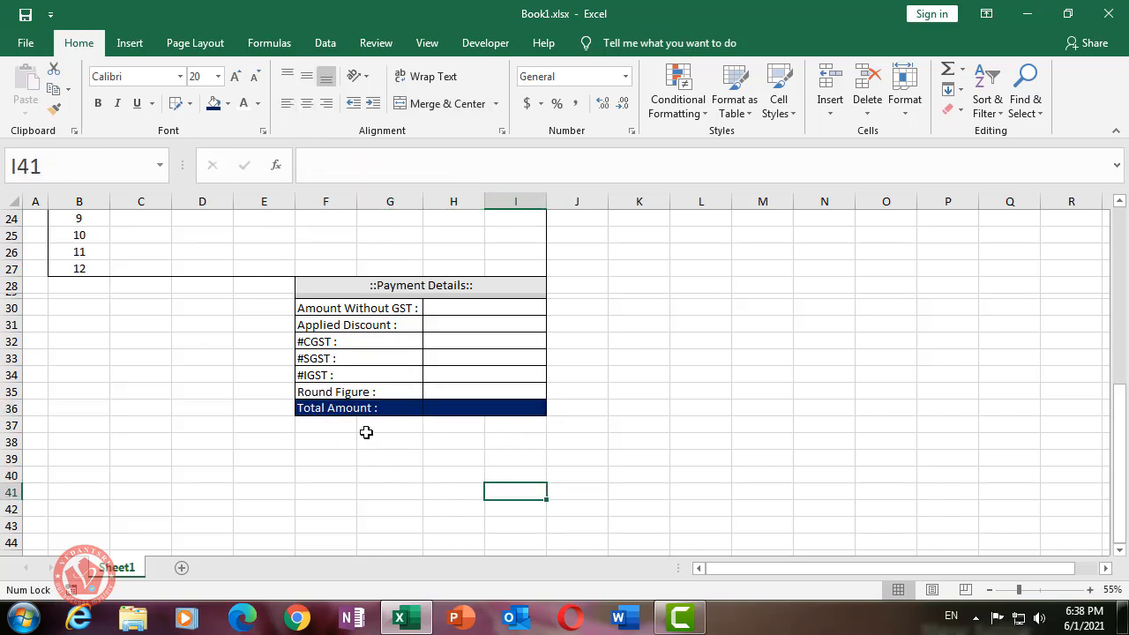
{"action": "left_click", "coordinate": [332, 423]}
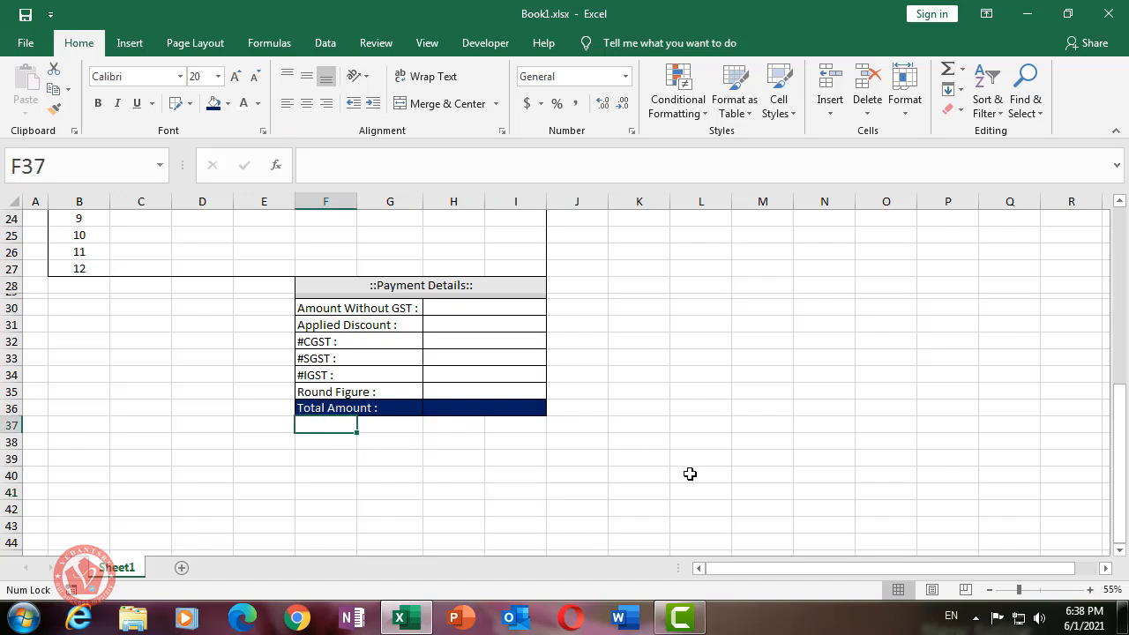
- Add the 'Last Due Amount :' and 'Last Billing :' labels in F37 and F38
{"action": "type", "text": "Las"}
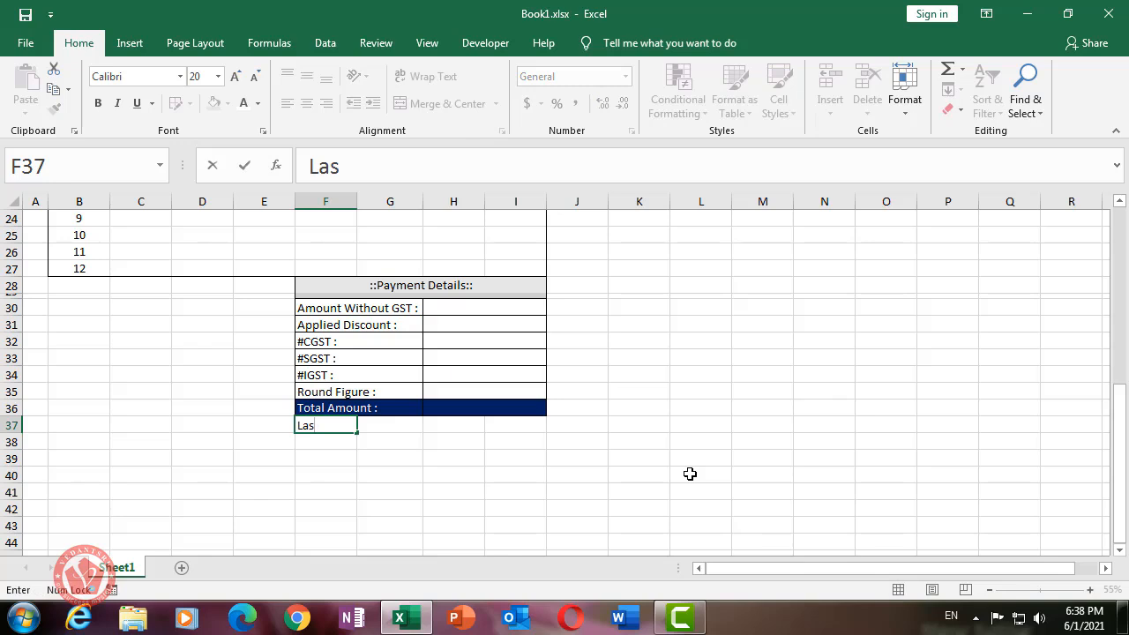
{"action": "type", "text": "t Due Amount :"}
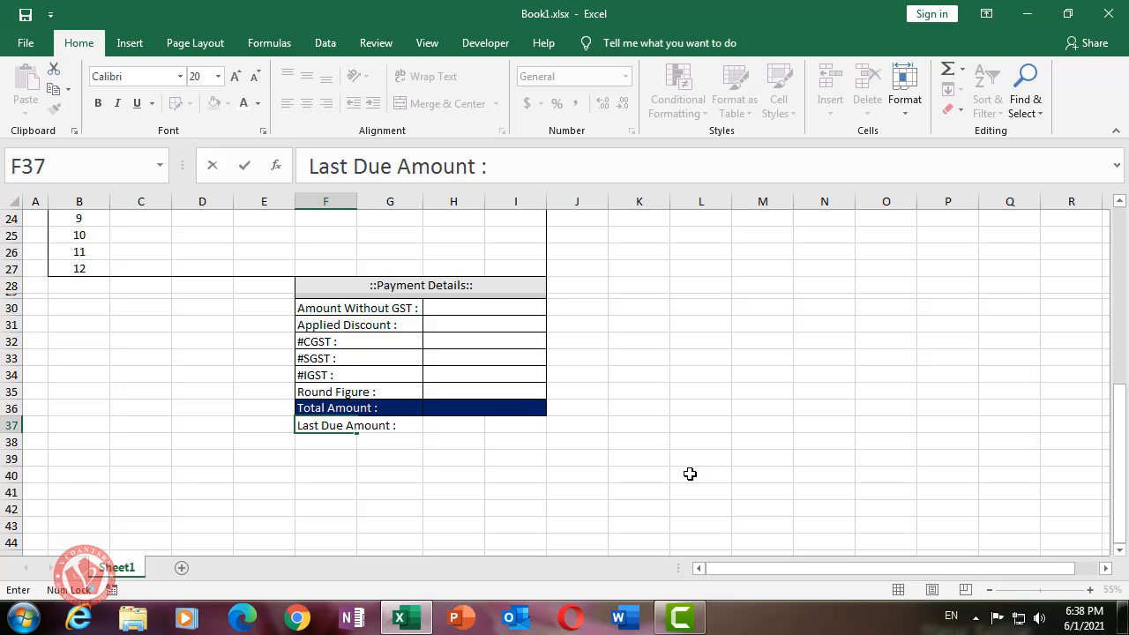
{"action": "key", "text": "Return"}
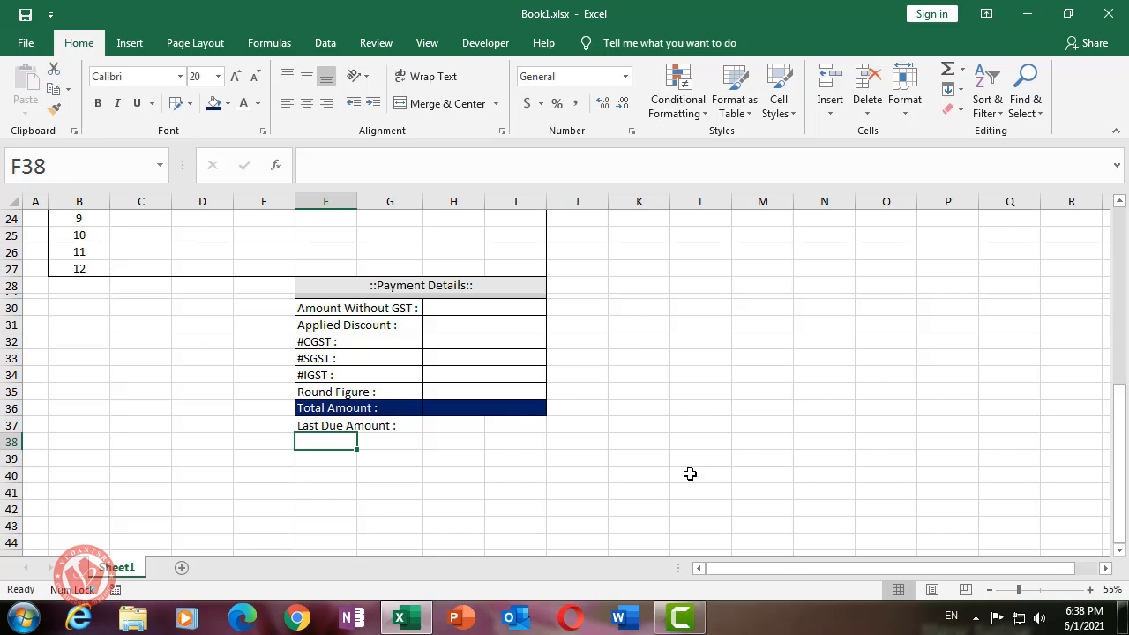
{"action": "key", "text": "Up"}
{"action": "key", "text": "Down"}
{"action": "type", "text": "Las"}
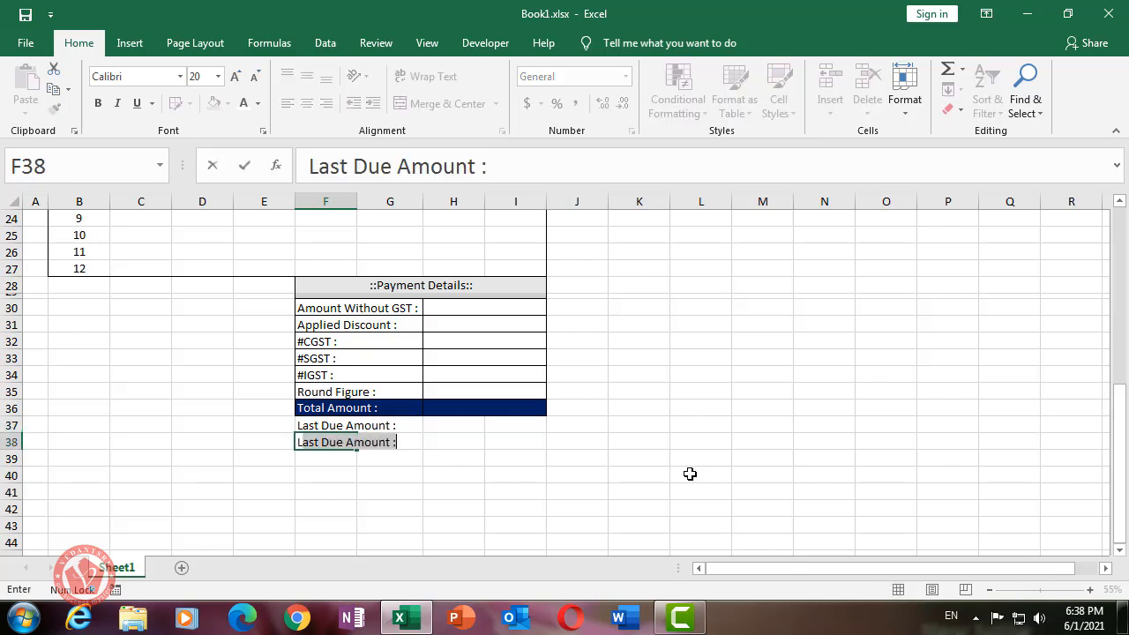
{"action": "type", "text": "t Billing"}
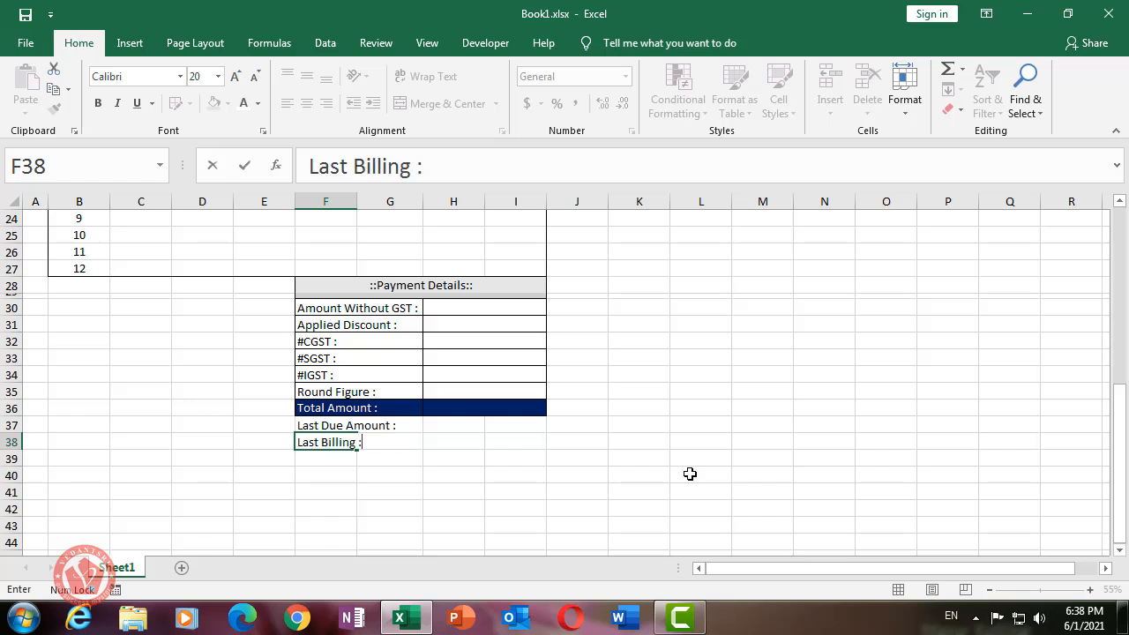
{"action": "key", "text": "Return"}
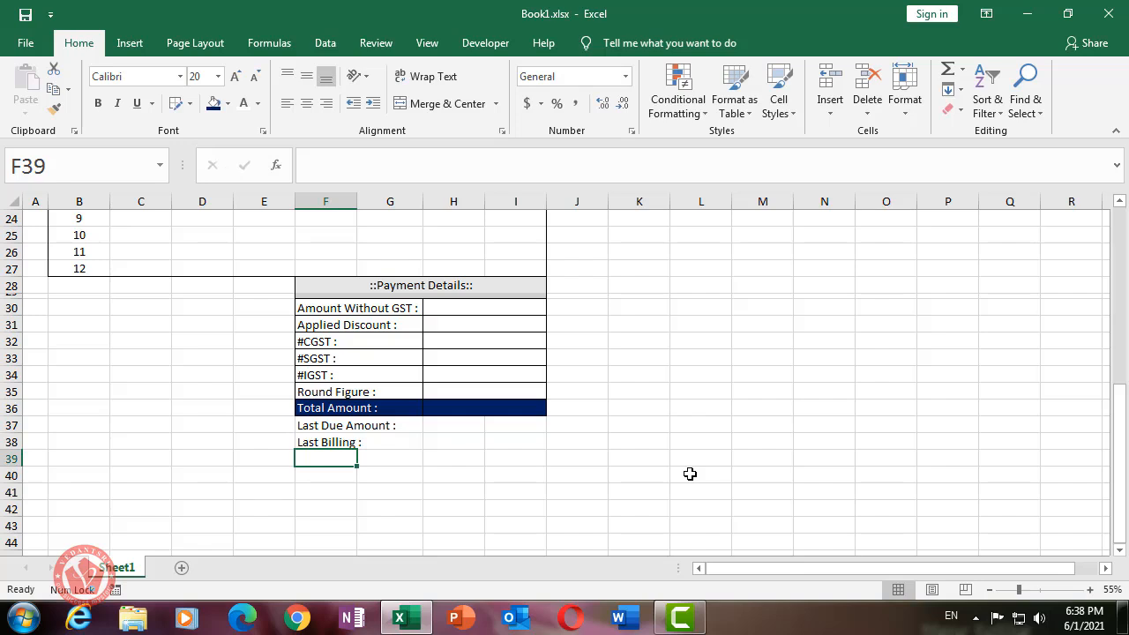
- Add the 'Today Pay :' and 'New Due Amount :' labels in F39 and F40
{"action": "type", "text": "Today"}
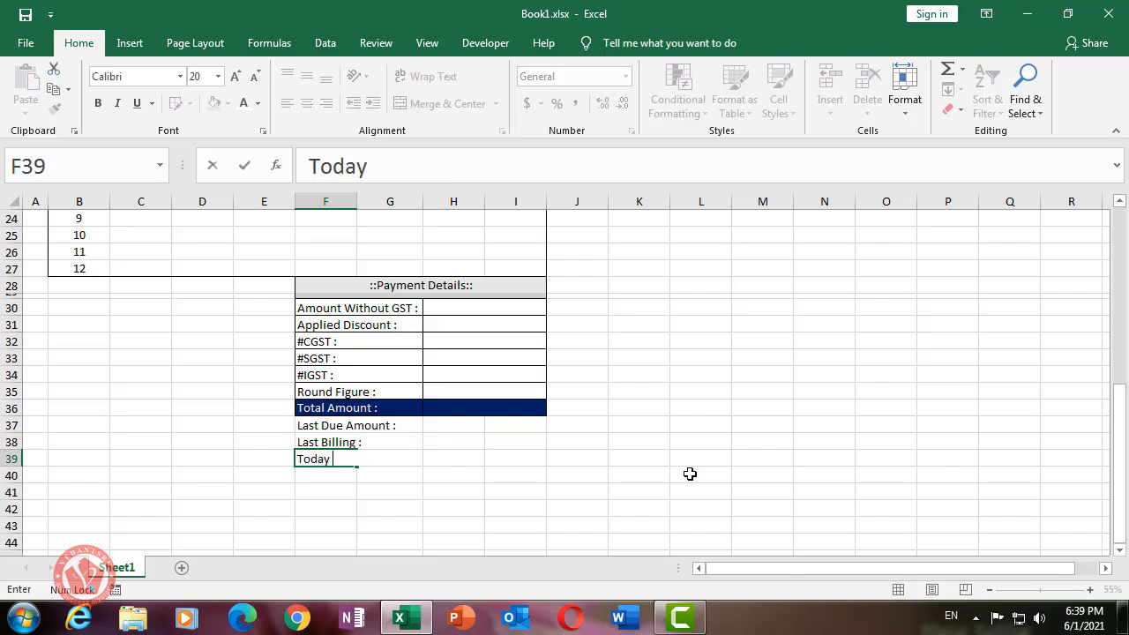
{"action": "type", "text": " Pai"}
{"action": "type", "text": "y :"}
{"action": "key", "text": "Return"}
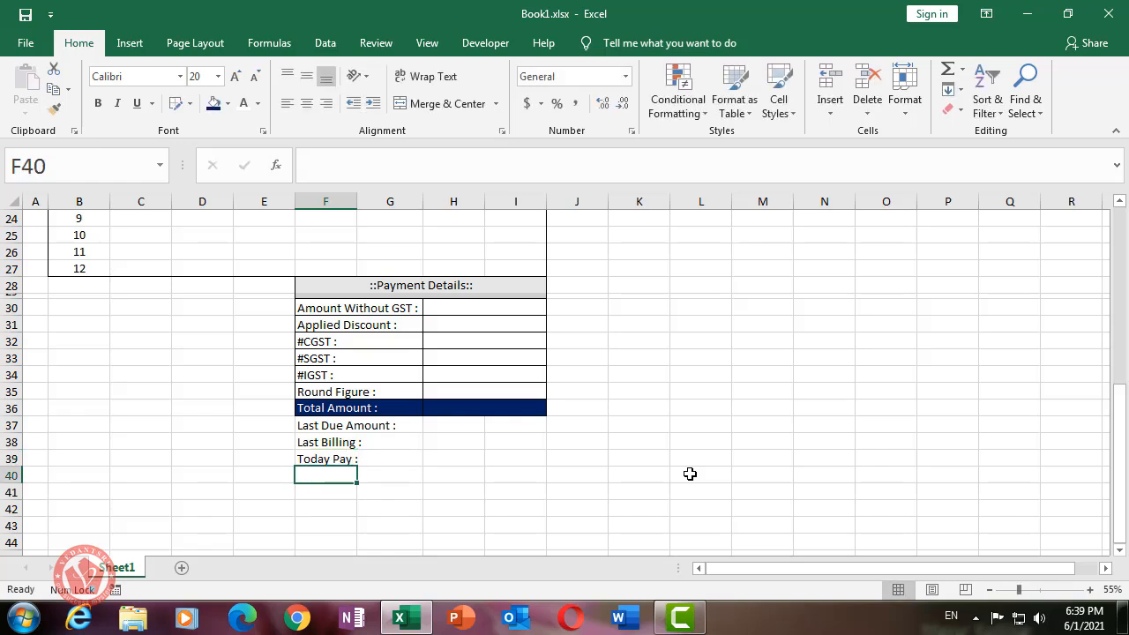
{"action": "type", "text": "New"}
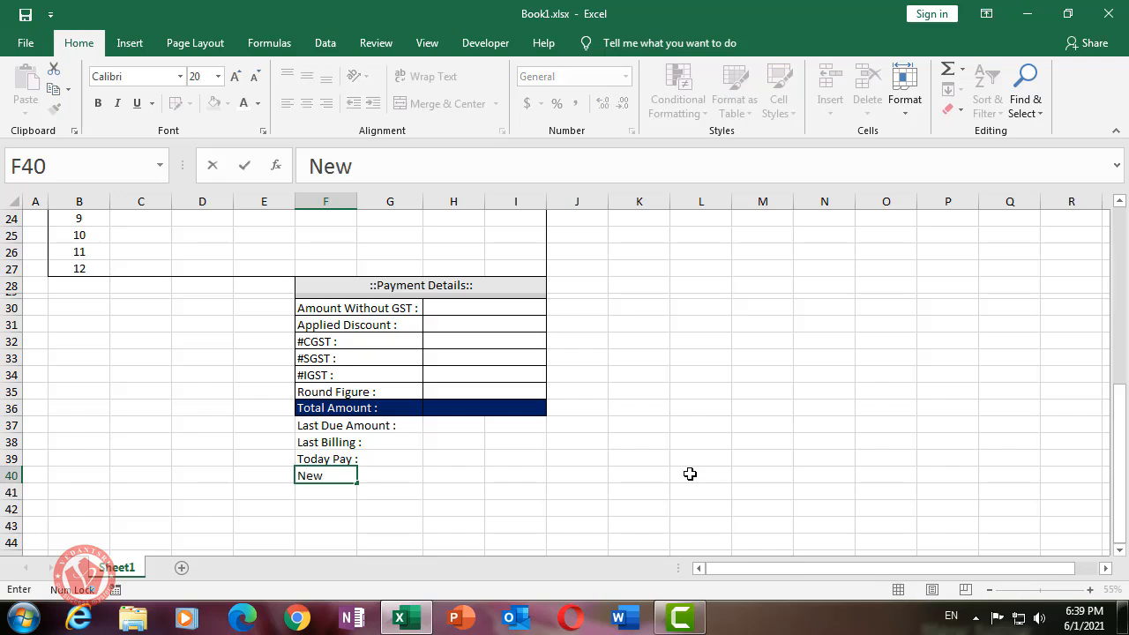
{"action": "type", "text": " Due Amount :"}
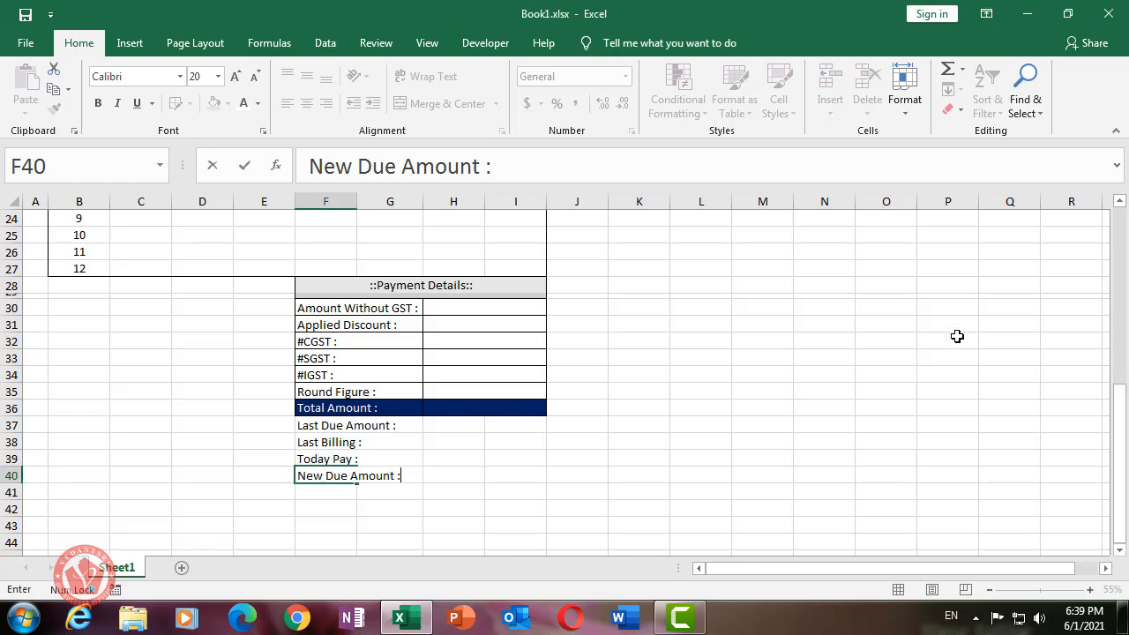
- Merge Across the new labels F37:G40 and their value cells H37:I40 row by row
{"action": "left_click", "coordinate": [454, 475]}
{"action": "left_click_drag", "start_coordinate": [335, 428], "coordinate": [378, 473]}
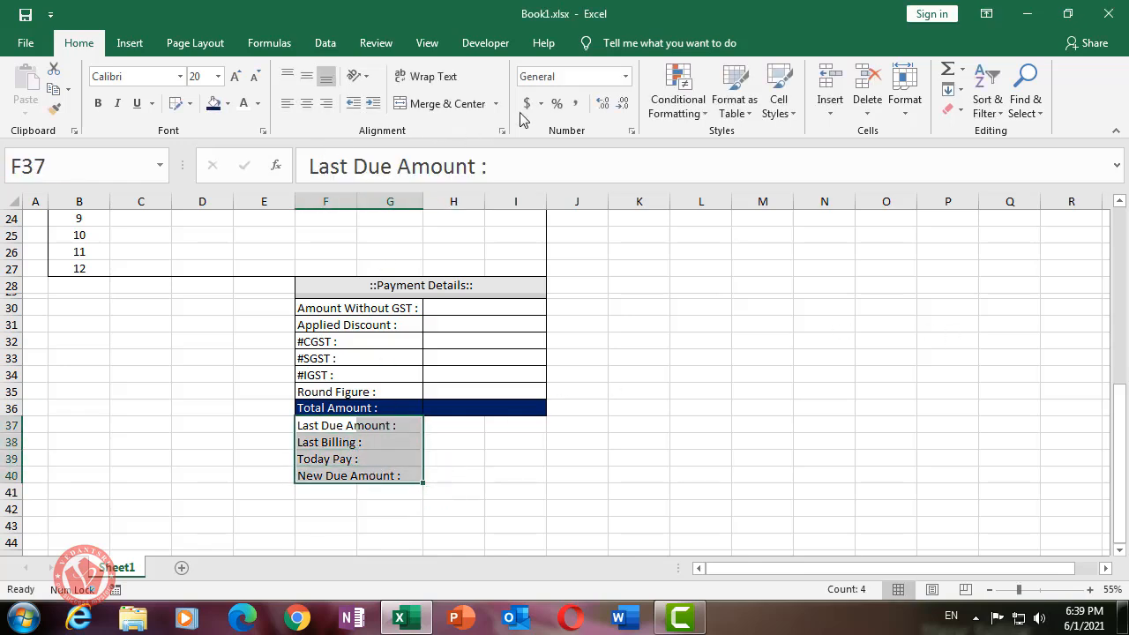
{"action": "left_click", "coordinate": [495, 104]}
{"action": "left_click", "coordinate": [476, 150]}
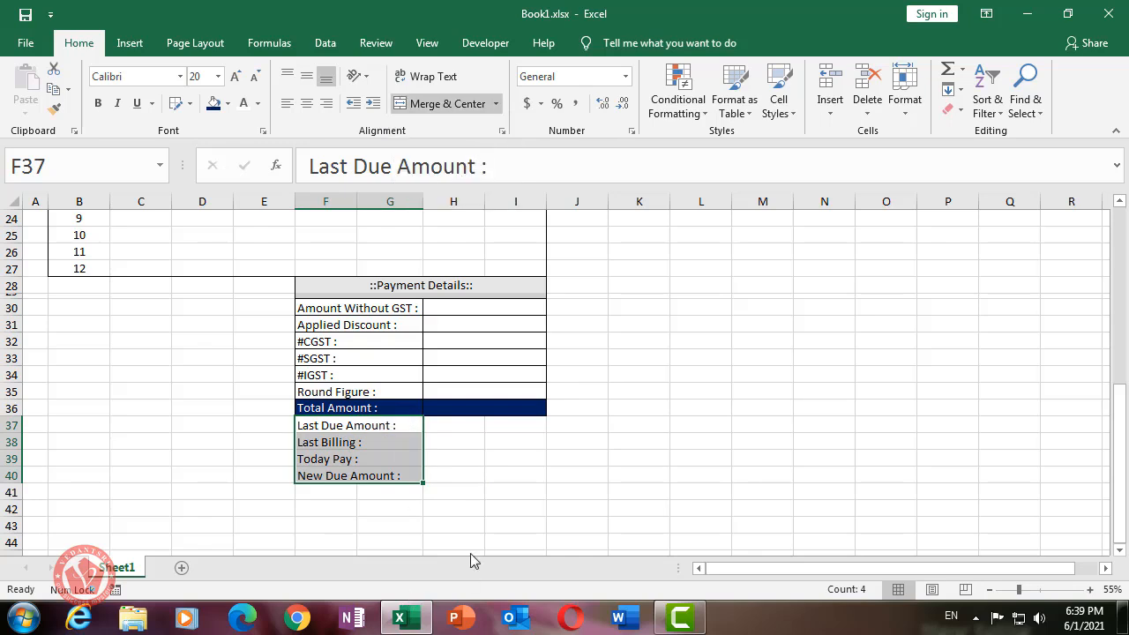
{"action": "left_click", "coordinate": [453, 551]}
{"action": "left_click_drag", "start_coordinate": [471, 428], "coordinate": [518, 476]}
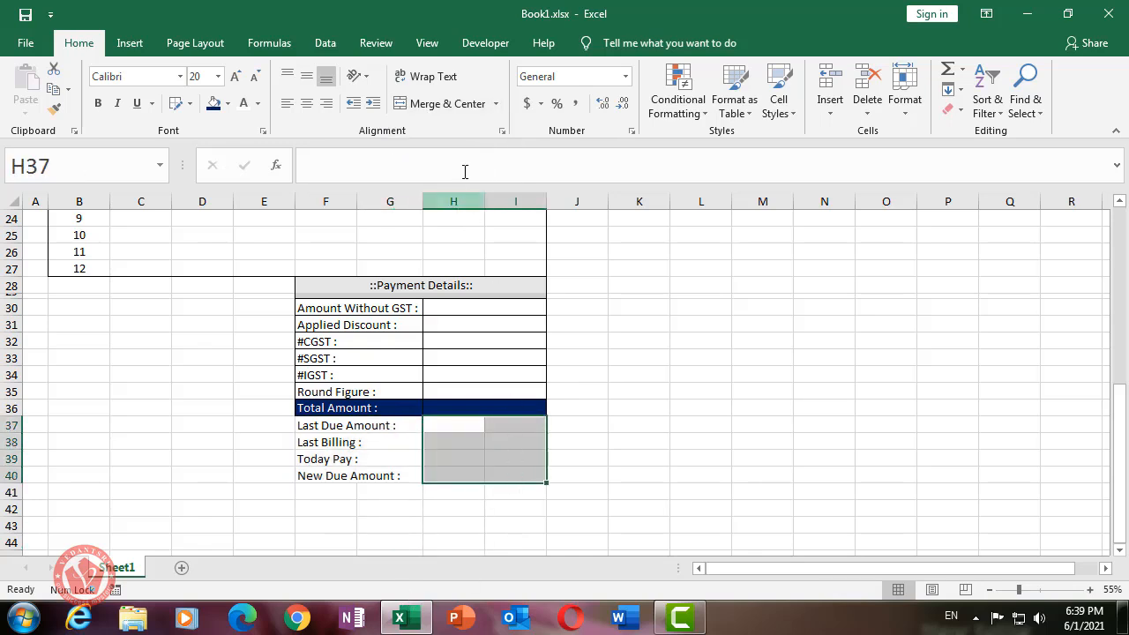
{"action": "left_click", "coordinate": [495, 103]}
{"action": "left_click", "coordinate": [476, 148]}
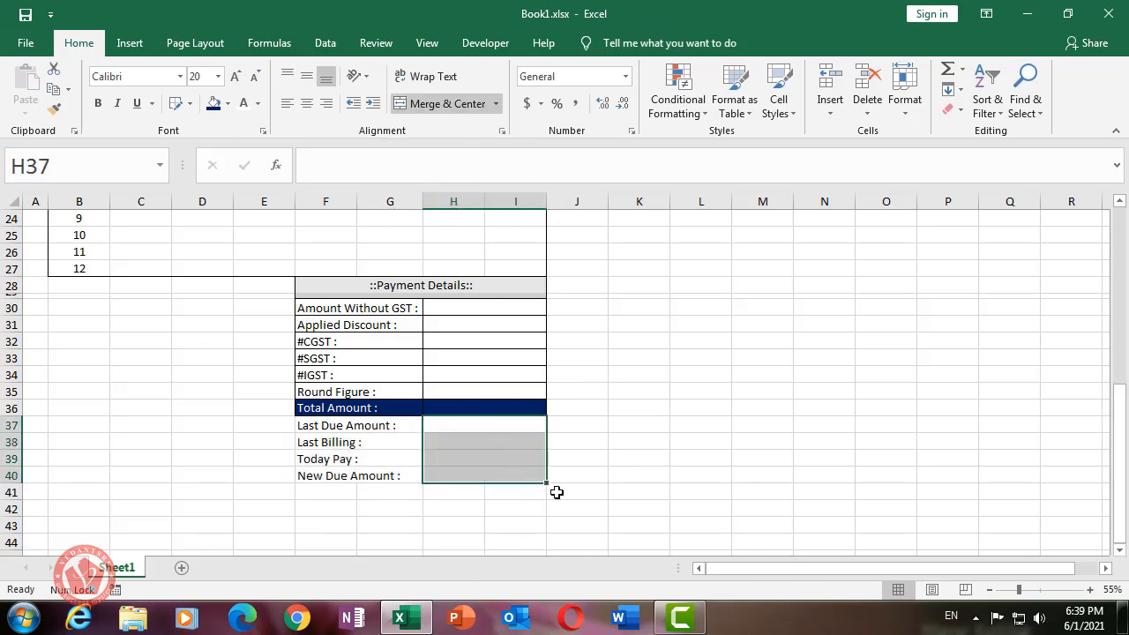
{"action": "left_click", "coordinate": [553, 490]}
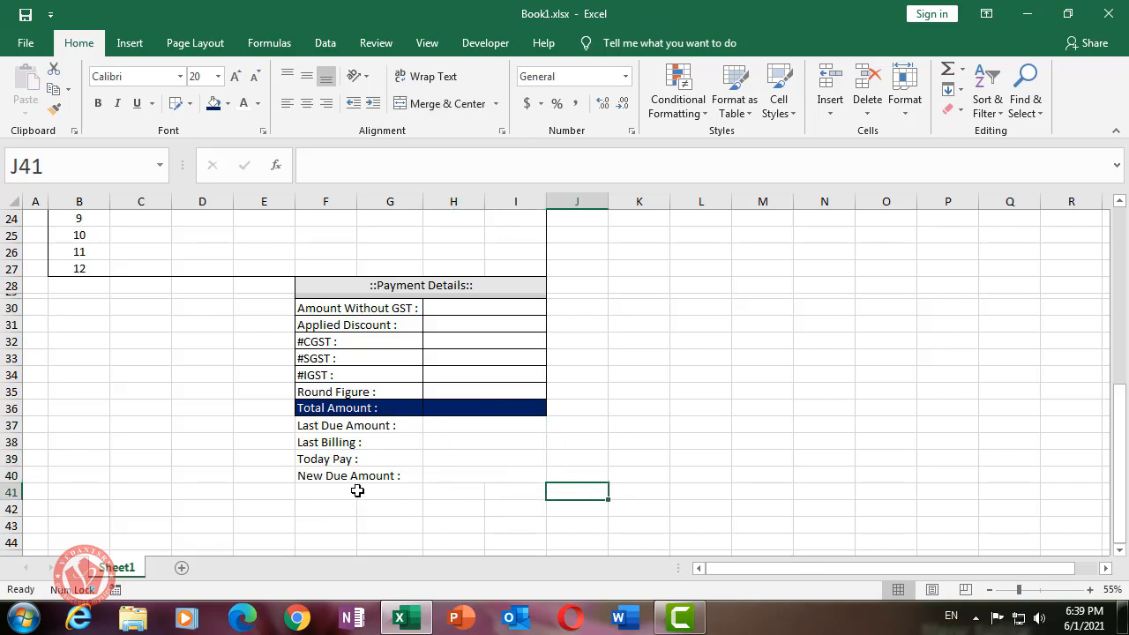
- Merge and centre F41:I41 into a single cell
{"action": "left_click_drag", "start_coordinate": [313, 492], "coordinate": [497, 491]}
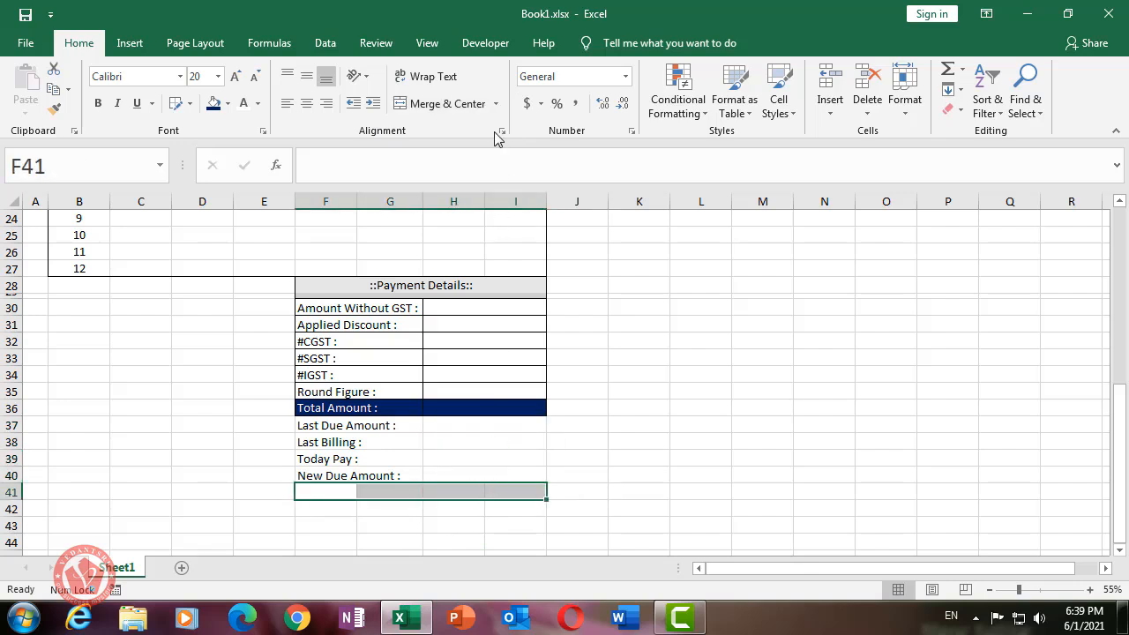
{"action": "left_click", "coordinate": [450, 103]}
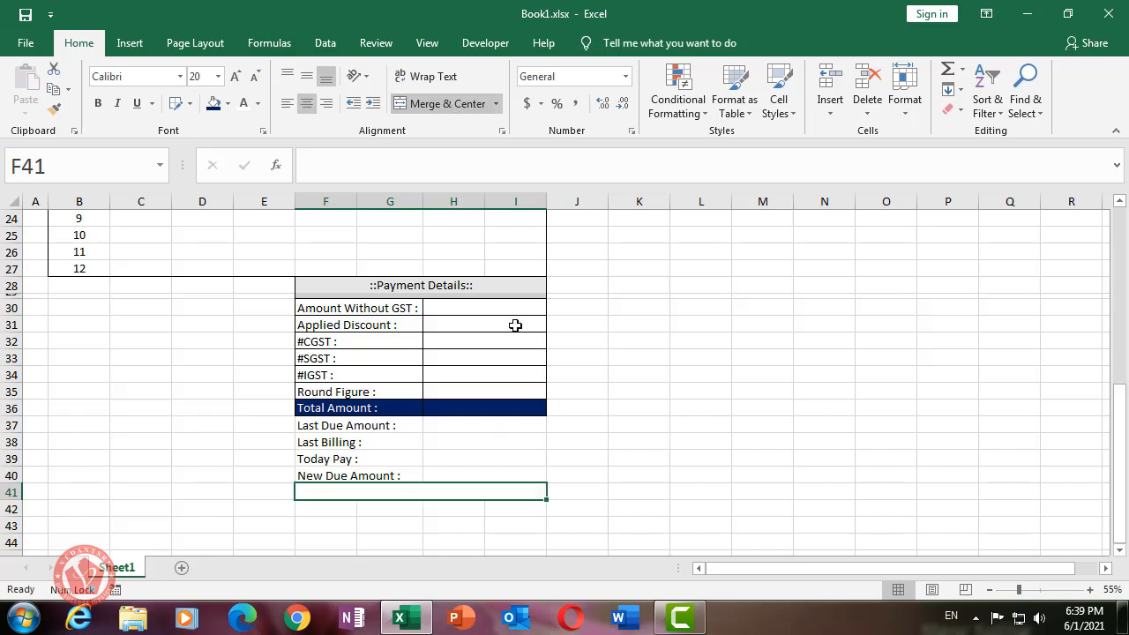
{"action": "left_click", "coordinate": [637, 522]}
- Fill B42:I42 with dark grey and make row 42 taller as a separator strip
{"action": "left_click_drag", "start_coordinate": [529, 508], "coordinate": [91, 511]}
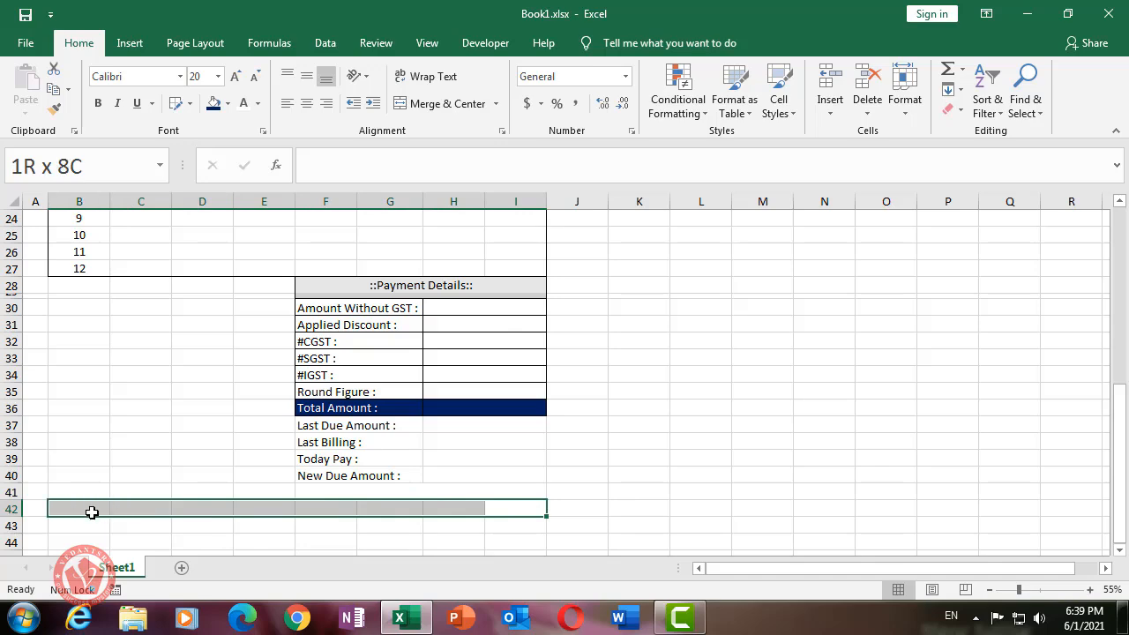
{"action": "left_click", "coordinate": [227, 105]}
{"action": "left_click", "coordinate": [613, 410]}
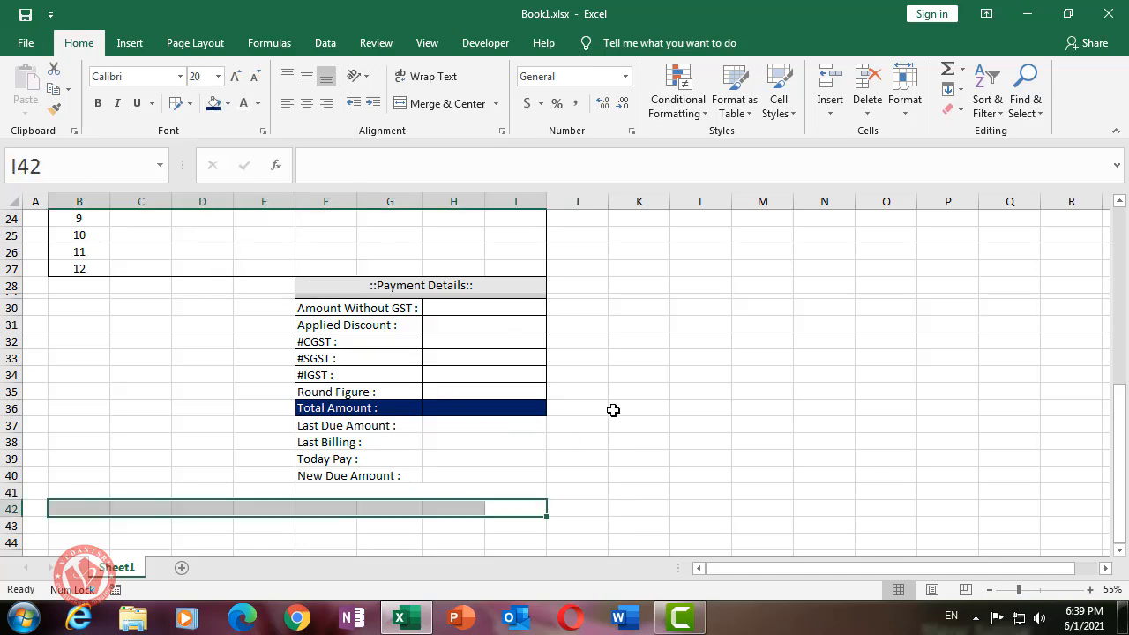
{"action": "scroll", "coordinate": [613, 410], "scroll_direction": "up", "scroll_amount": 8}
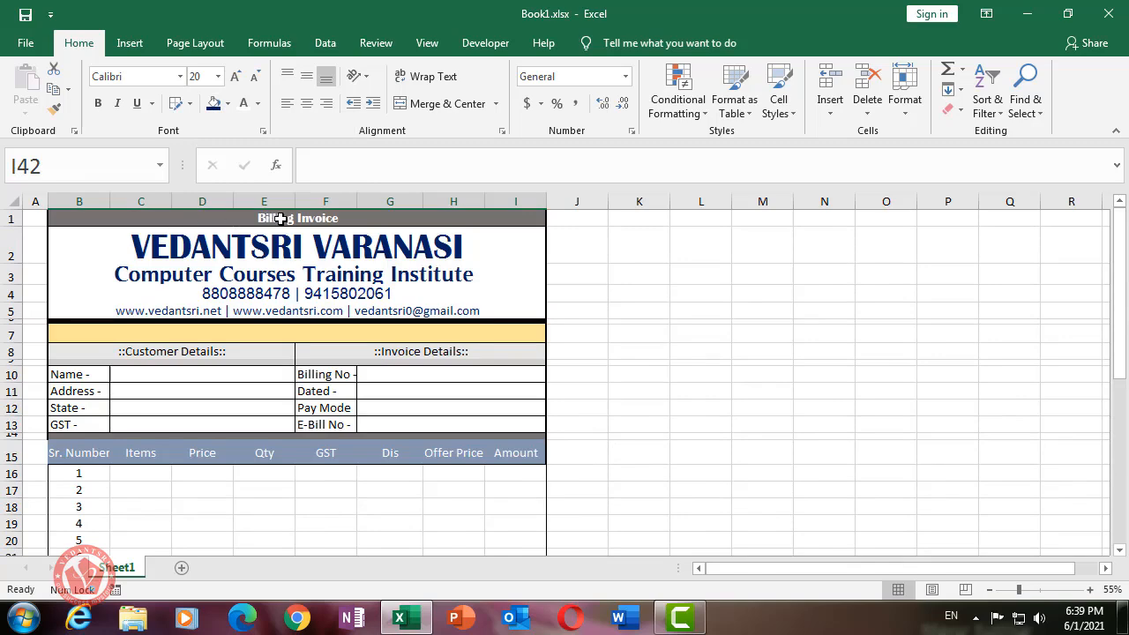
{"action": "scroll", "coordinate": [343, 418], "scroll_direction": "down", "scroll_amount": 8}
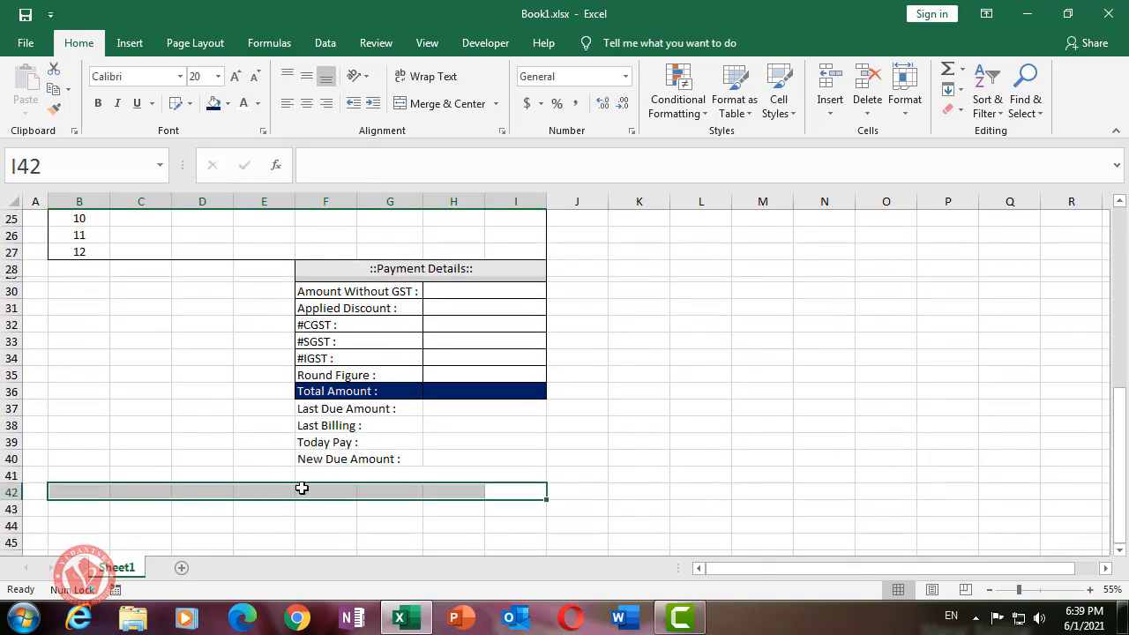
{"action": "left_click", "coordinate": [227, 103]}
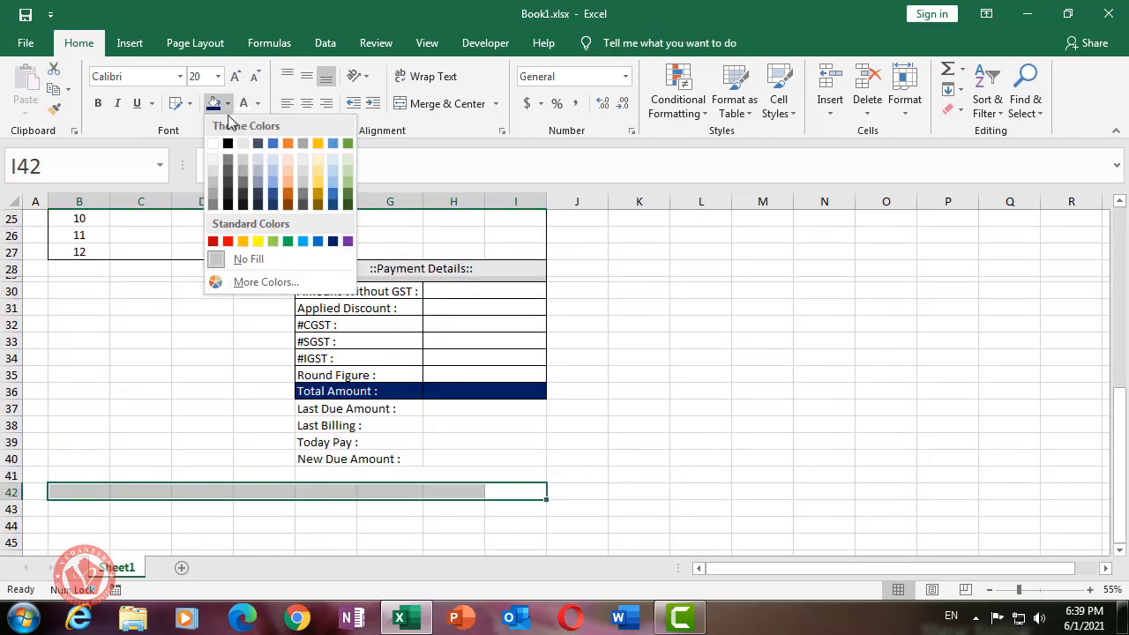
{"action": "left_click", "coordinate": [227, 160]}
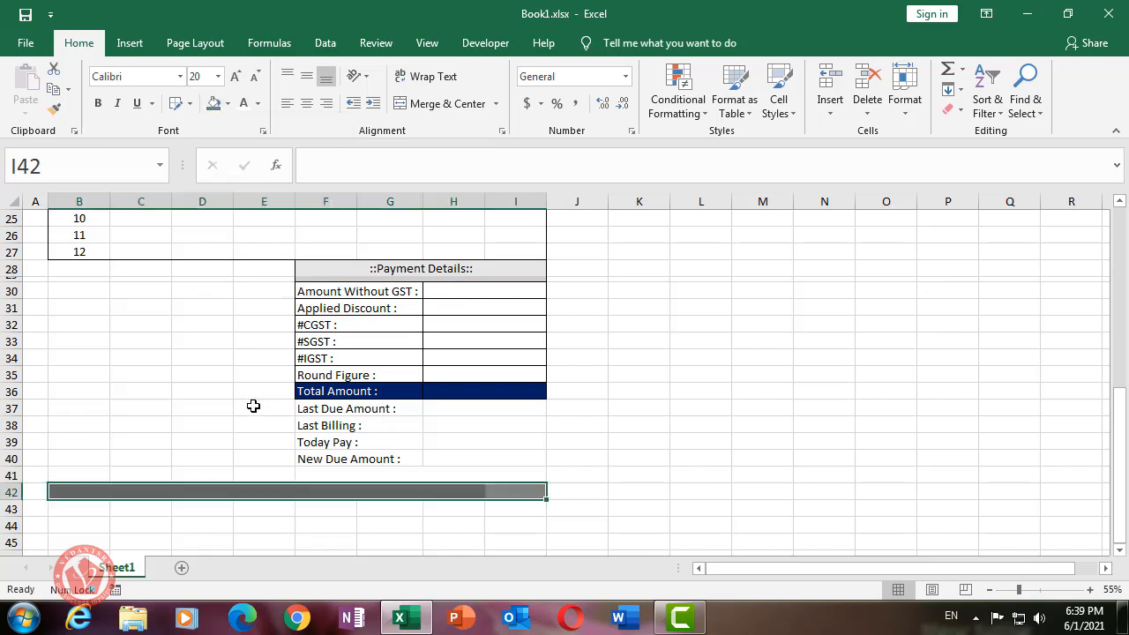
{"action": "left_click", "coordinate": [202, 390]}
{"action": "left_click_drag", "start_coordinate": [16, 500], "coordinate": [16, 501]}
- Enter the heading '::Bank Details::' in cell B28
{"action": "scroll", "coordinate": [663, 431], "scroll_direction": "up", "scroll_amount": 3}
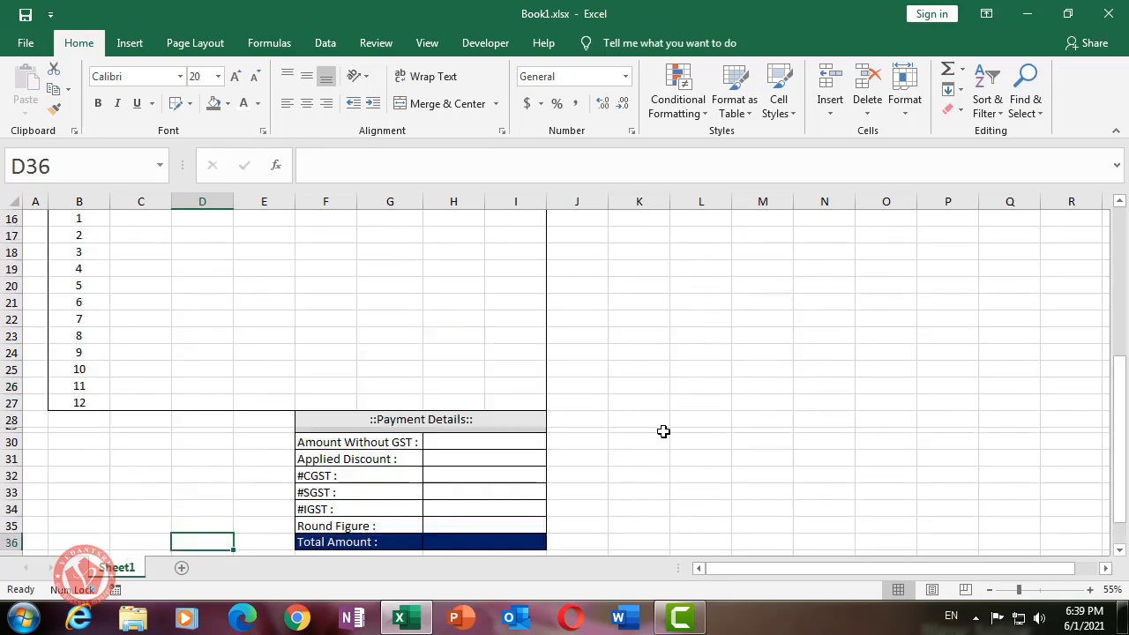
{"action": "scroll", "coordinate": [664, 431], "scroll_direction": "up", "scroll_amount": 5}
{"action": "scroll", "coordinate": [348, 428], "scroll_direction": "down", "scroll_amount": 9}
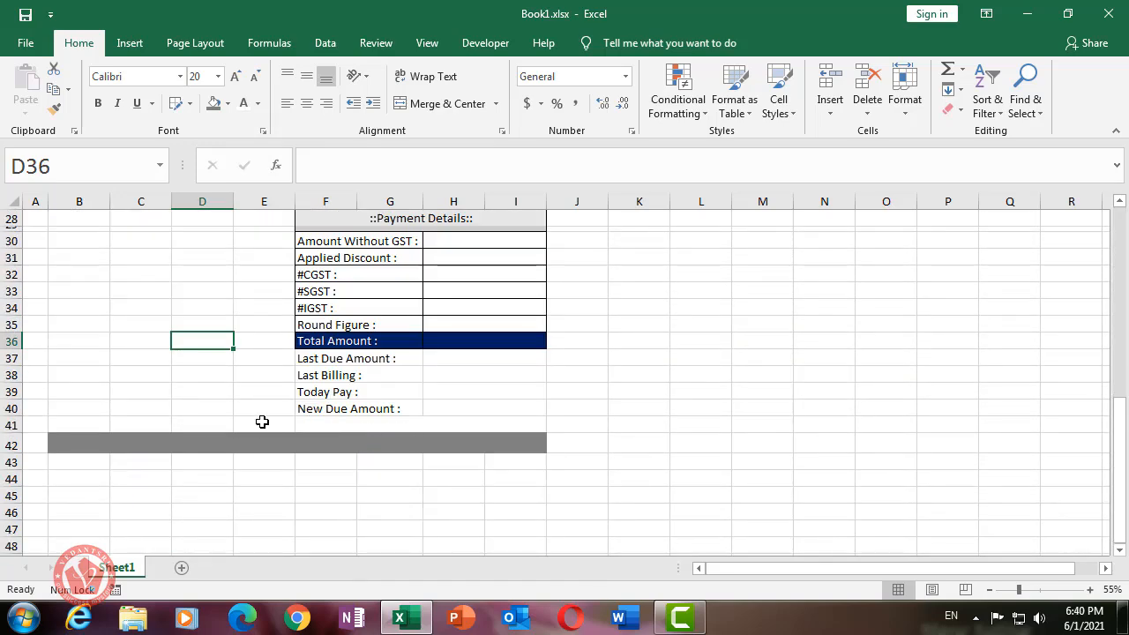
{"action": "left_click_drag", "start_coordinate": [262, 421], "coordinate": [84, 389]}
{"action": "scroll", "coordinate": [98, 370], "scroll_direction": "up", "scroll_amount": 3}
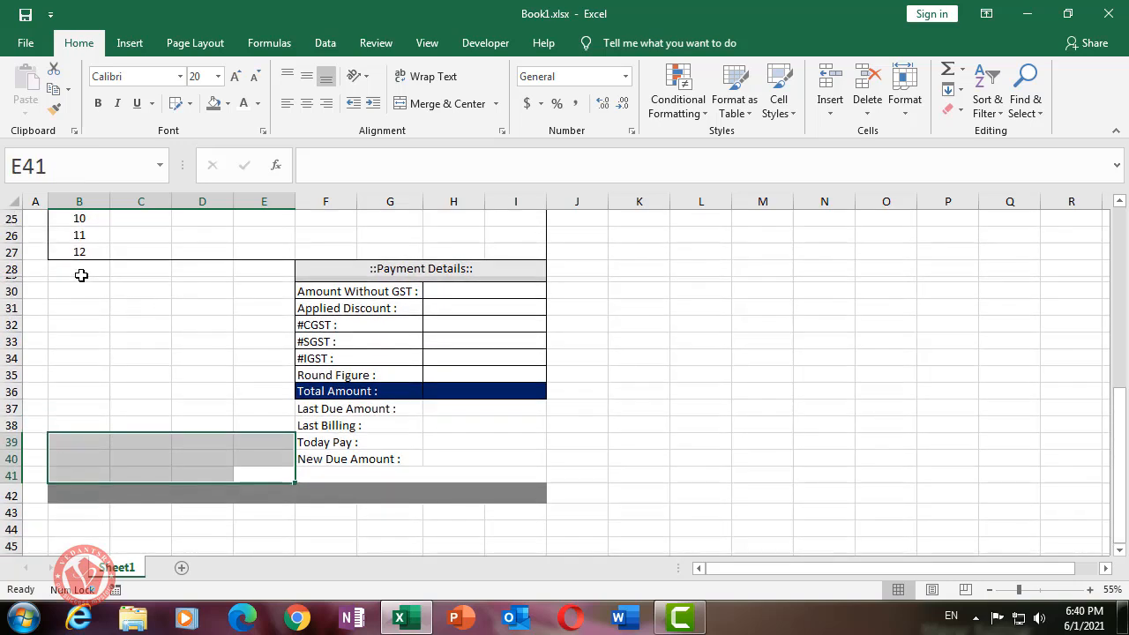
{"action": "left_click", "coordinate": [79, 273]}
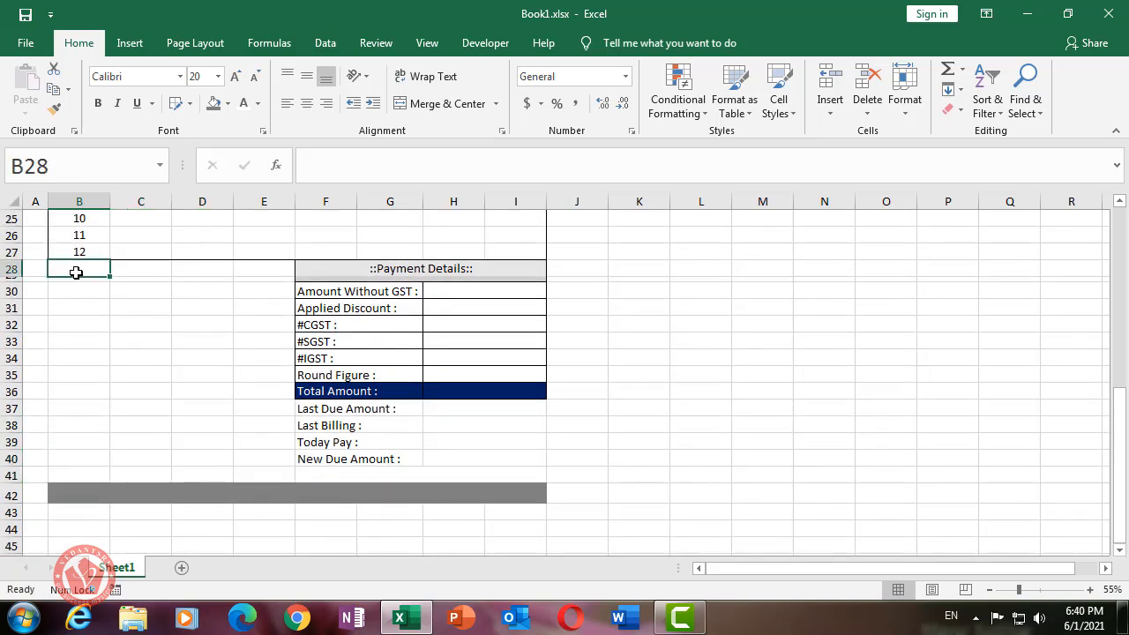
{"action": "key", "text": "F9"}
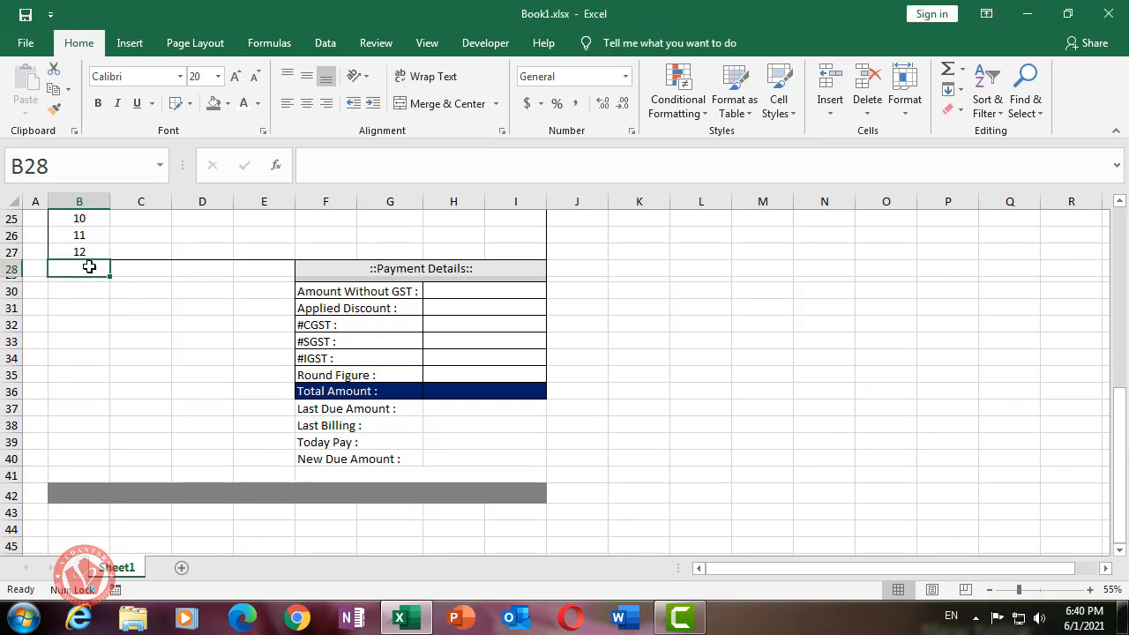
{"action": "type", "text": "Bank"}
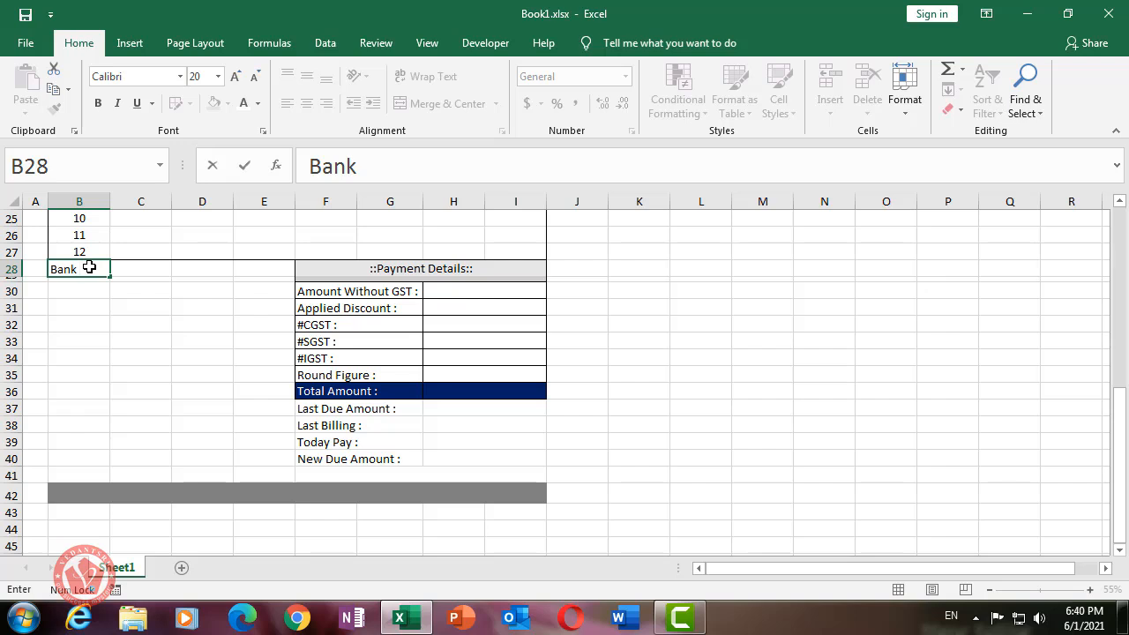
{"action": "type", "text": "Details::"}
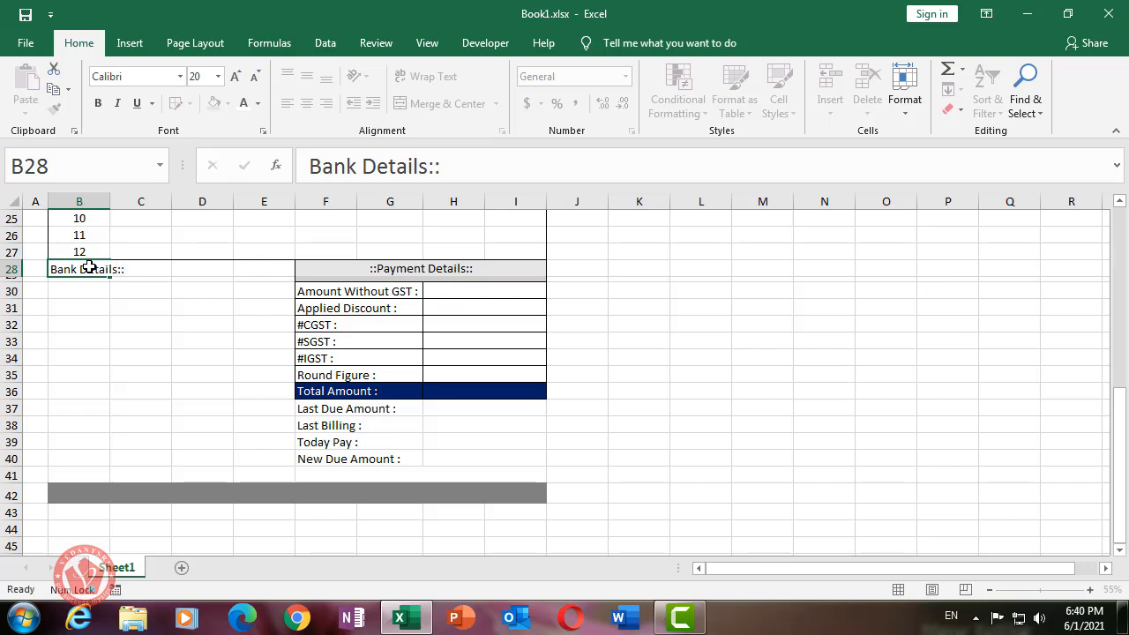
{"action": "key", "text": "Left"}
{"action": "key", "text": "Right"}
{"action": "key", "text": "F2"}
{"action": "key", "text": "F1"}
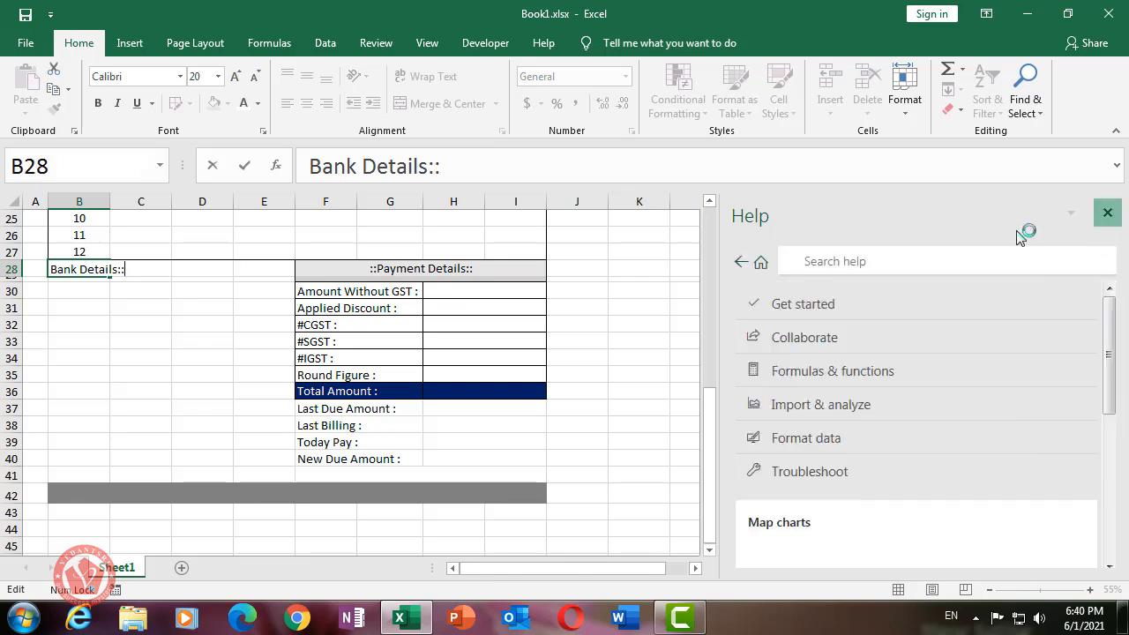
{"action": "left_click", "coordinate": [1108, 213]}
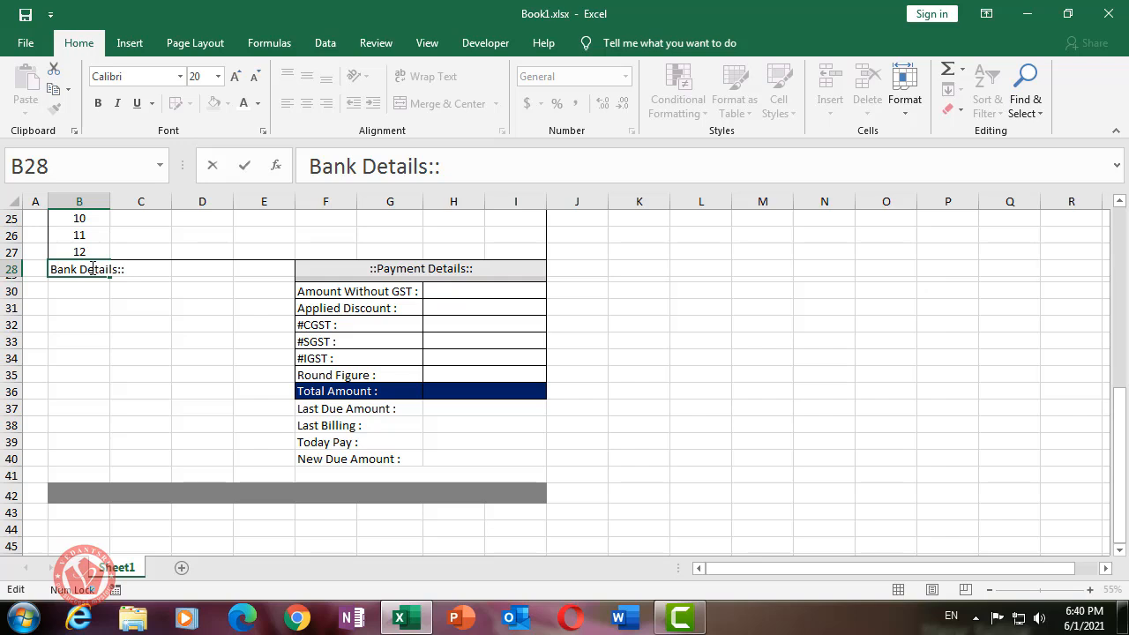
{"action": "type", "text": "::"}
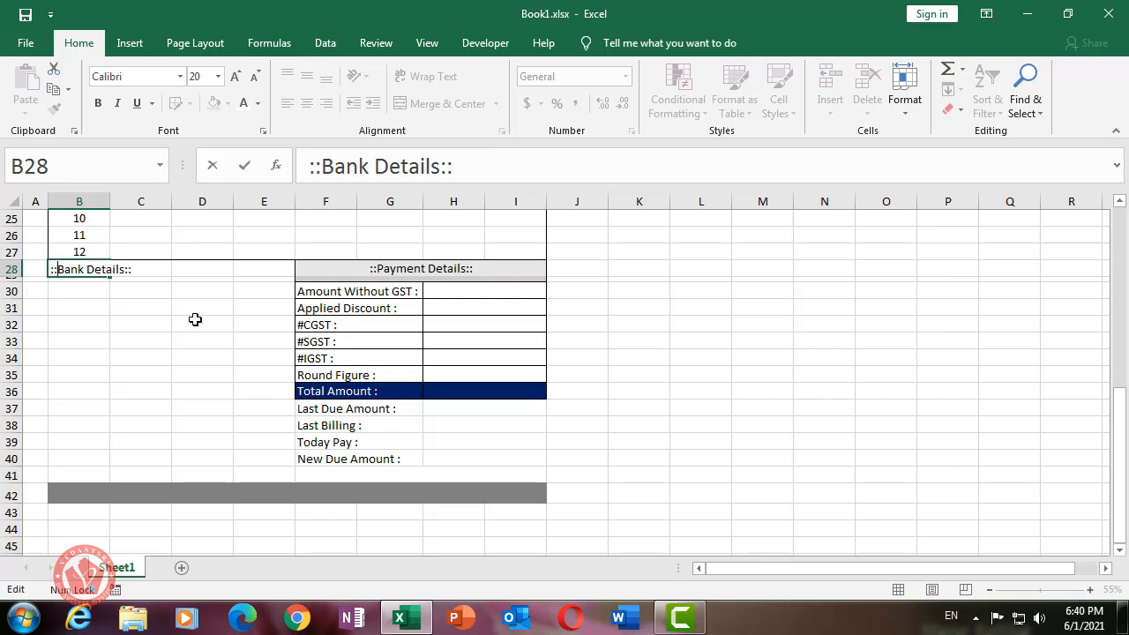
{"action": "left_click", "coordinate": [167, 328]}
- Merge and centre the heading across B28:E28 and fill it light grey
{"action": "left_click_drag", "start_coordinate": [50, 268], "coordinate": [265, 270]}
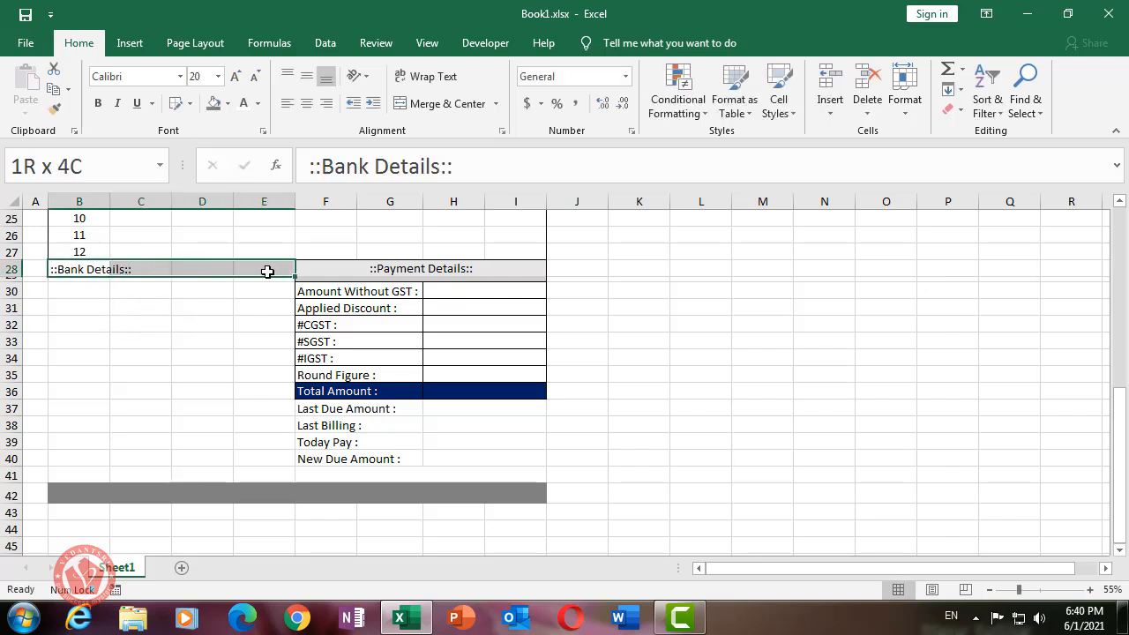
{"action": "left_click", "coordinate": [454, 104]}
{"action": "left_click", "coordinate": [193, 316]}
{"action": "left_click", "coordinate": [192, 268]}
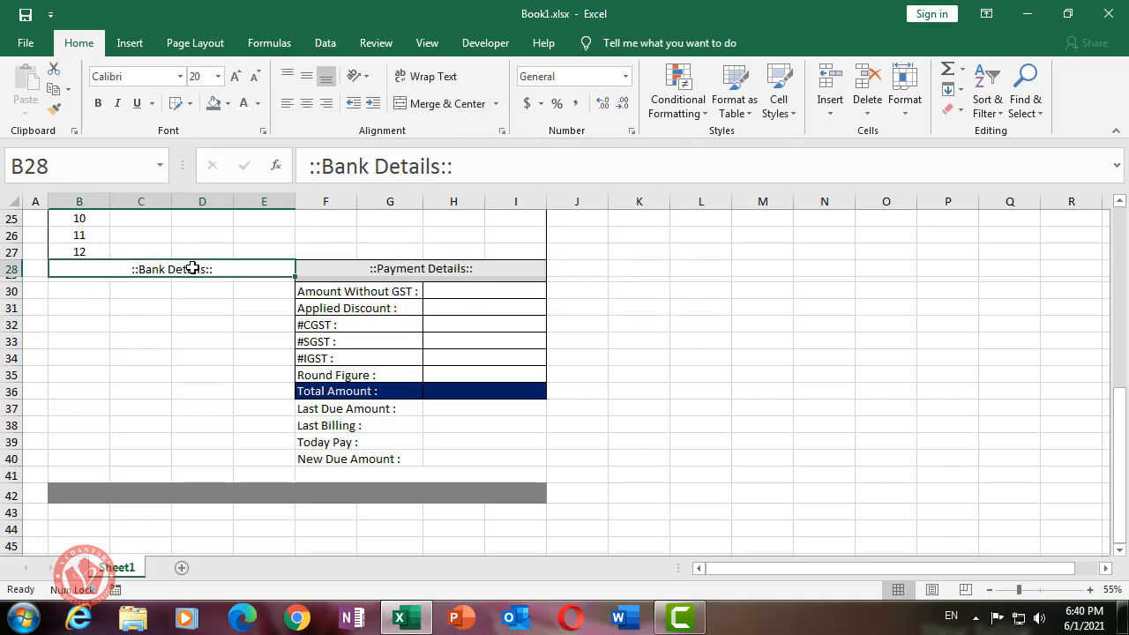
{"action": "left_click", "coordinate": [355, 267]}
{"action": "left_click", "coordinate": [181, 264]}
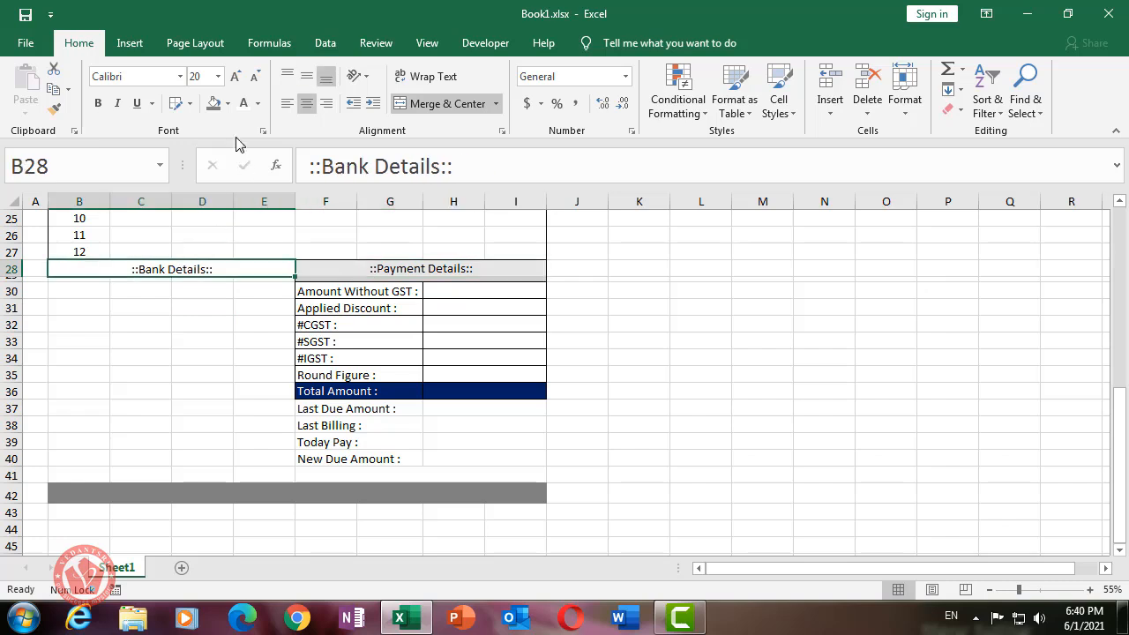
{"action": "left_click", "coordinate": [227, 104]}
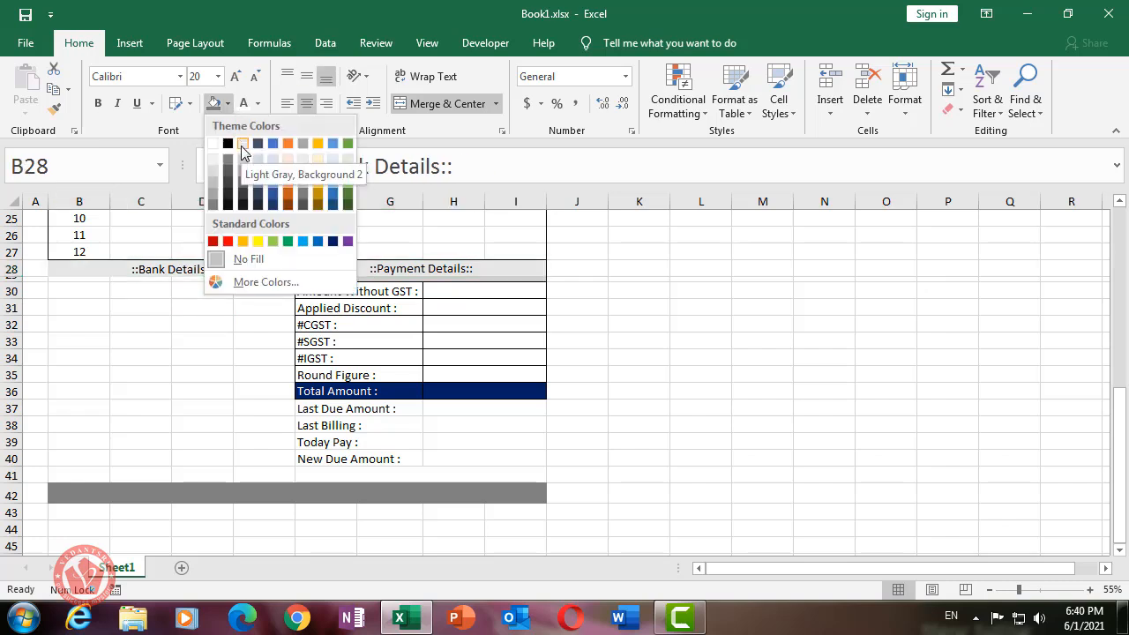
{"action": "left_click", "coordinate": [242, 147]}
- Fill B29:E29 light grey as a band beneath the heading
{"action": "left_click", "coordinate": [97, 279]}
{"action": "left_click_drag", "start_coordinate": [97, 278], "coordinate": [264, 279]}
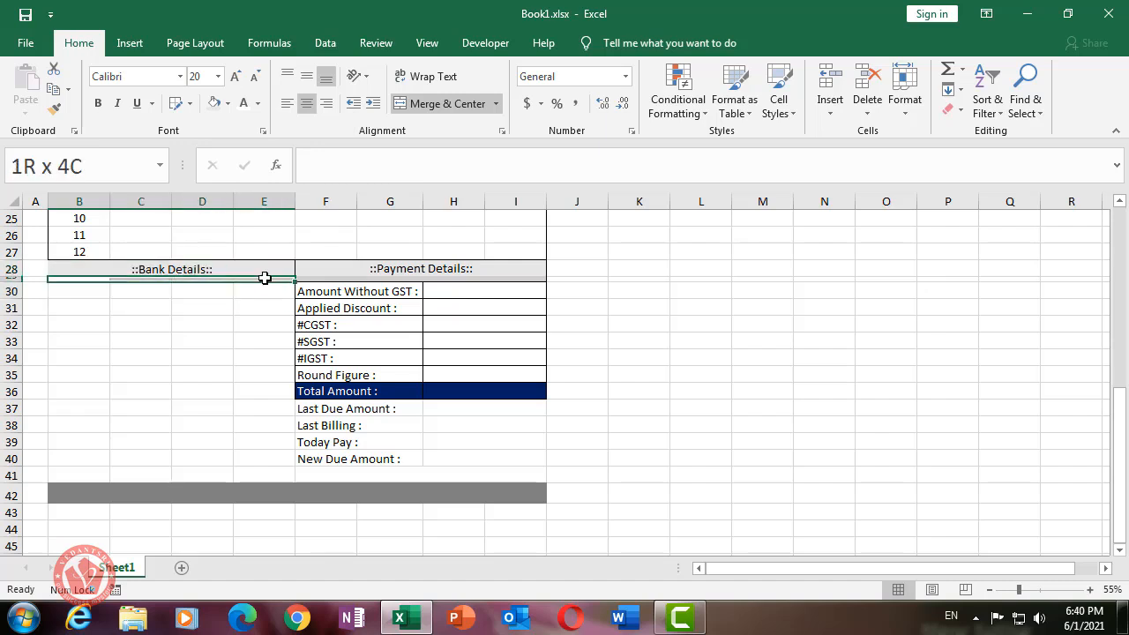
{"action": "left_click", "coordinate": [227, 104]}
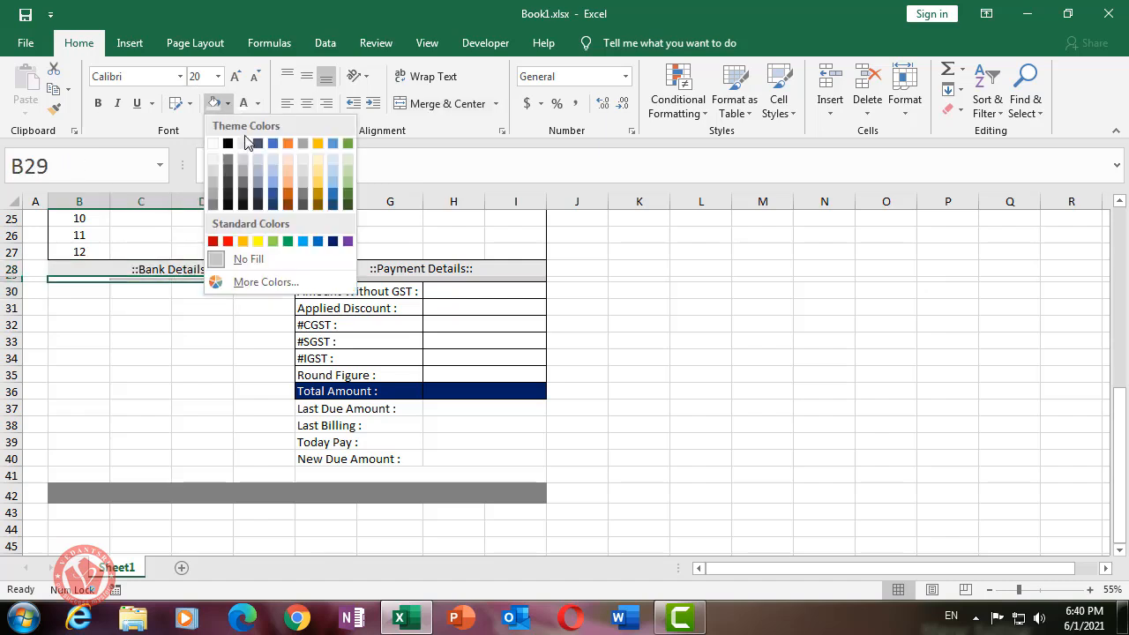
{"action": "left_click", "coordinate": [244, 160]}
{"action": "left_click", "coordinate": [185, 320]}
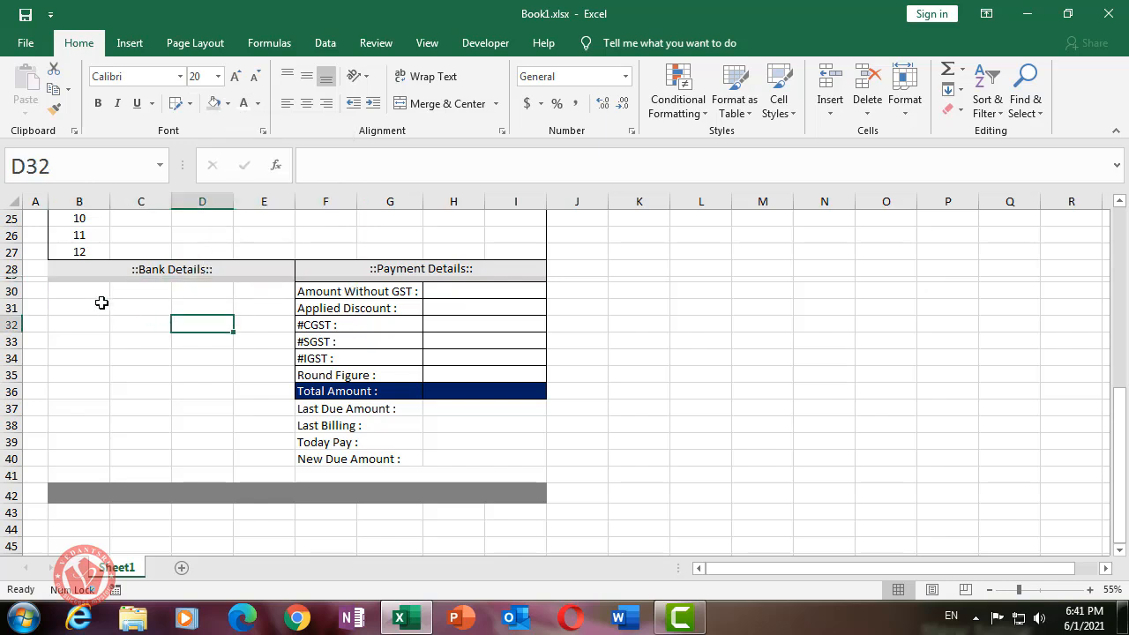
- Enter the labels 'Bank Name :' in B30 and 'Branch :' in B31
{"action": "left_click", "coordinate": [94, 292]}
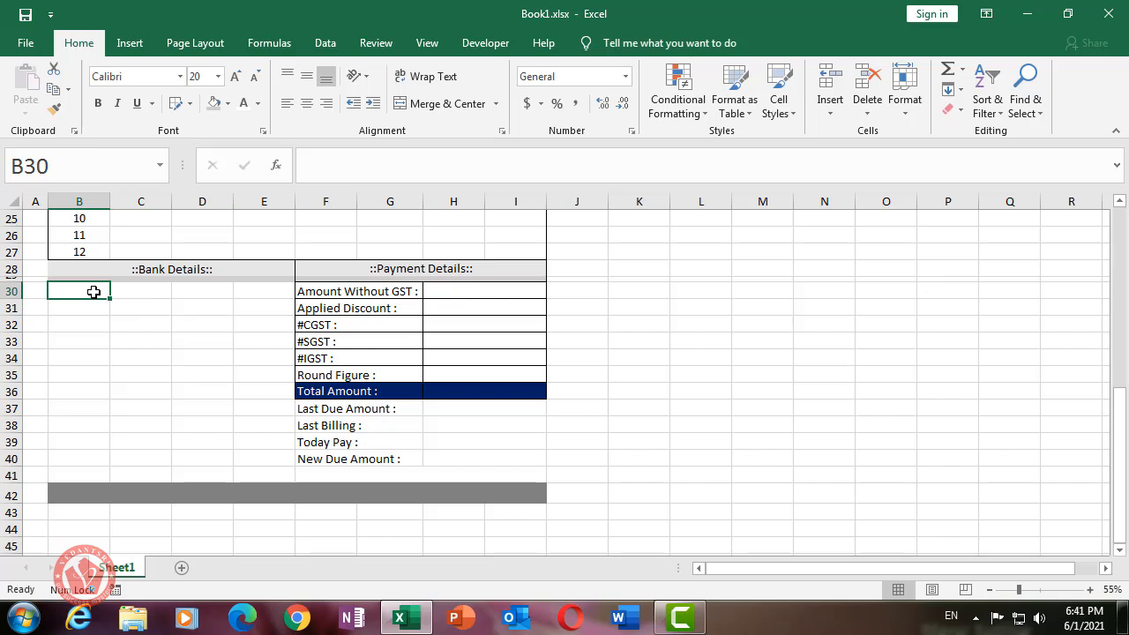
{"action": "type", "text": "Bank Name"}
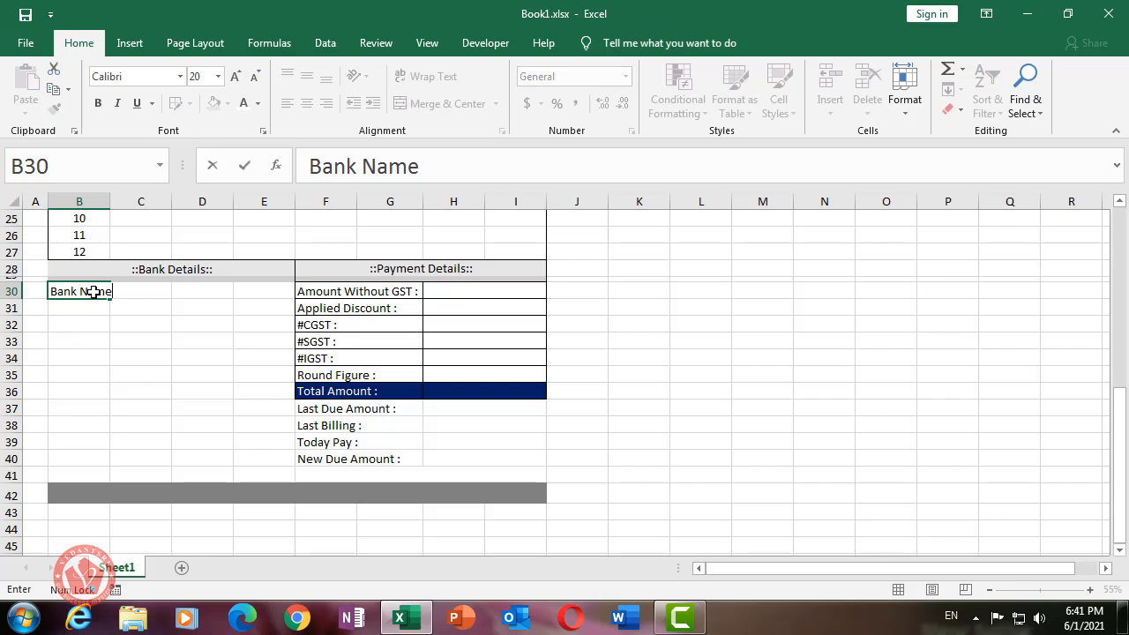
{"action": "key", "text": "Return"}
{"action": "left_click", "coordinate": [94, 292]}
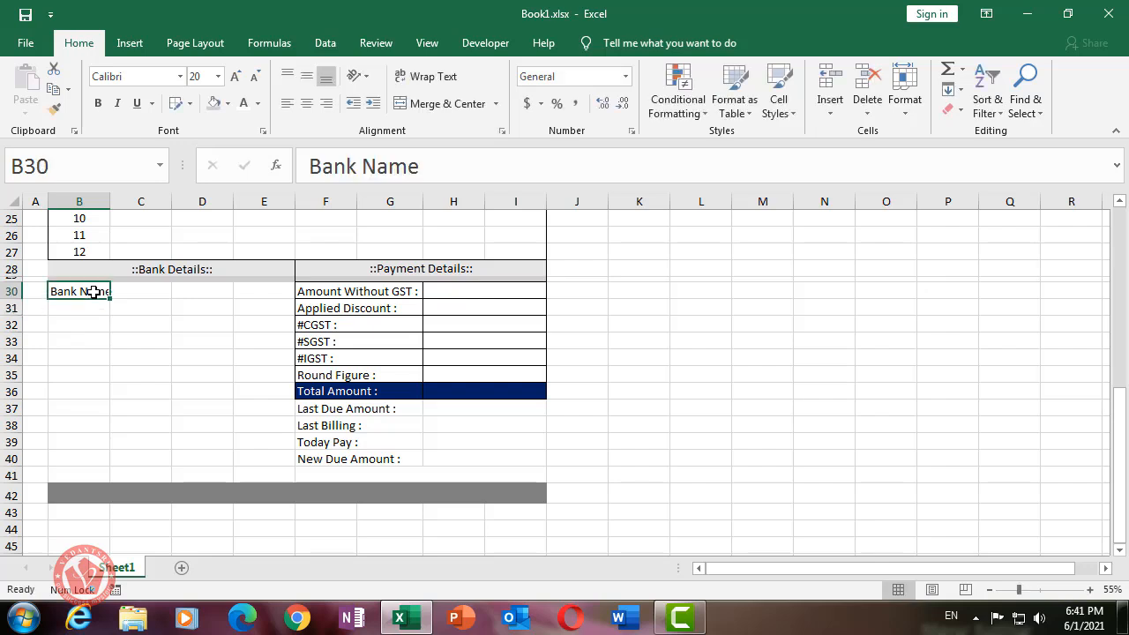
{"action": "double_click", "coordinate": [93, 292]}
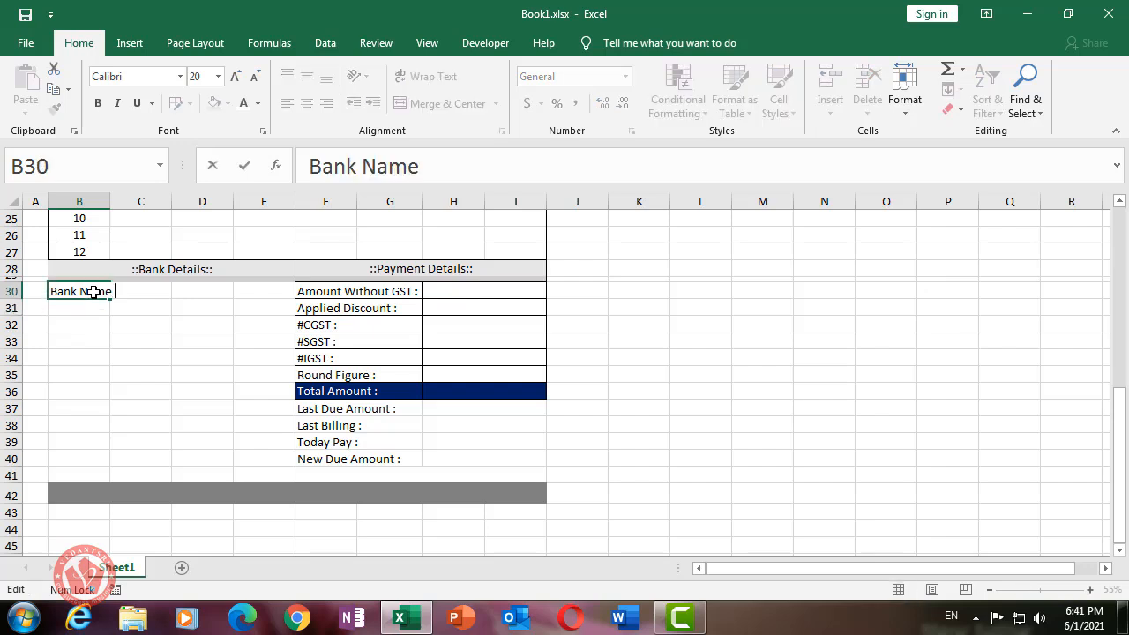
{"action": "key", "text": "Return"}
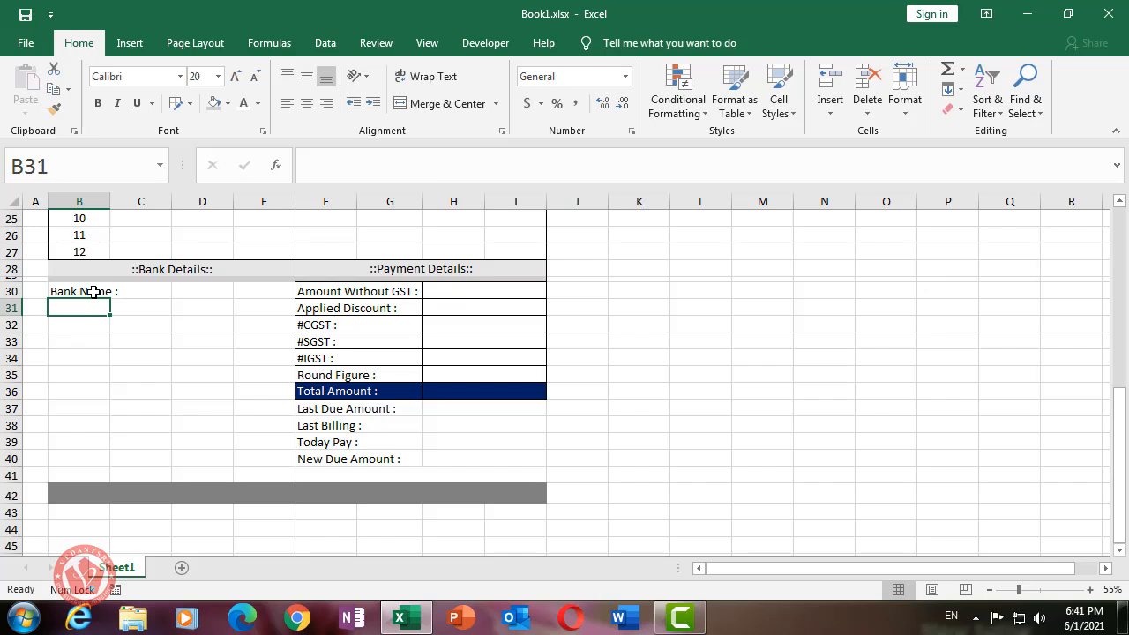
{"action": "type", "text": "Bar"}
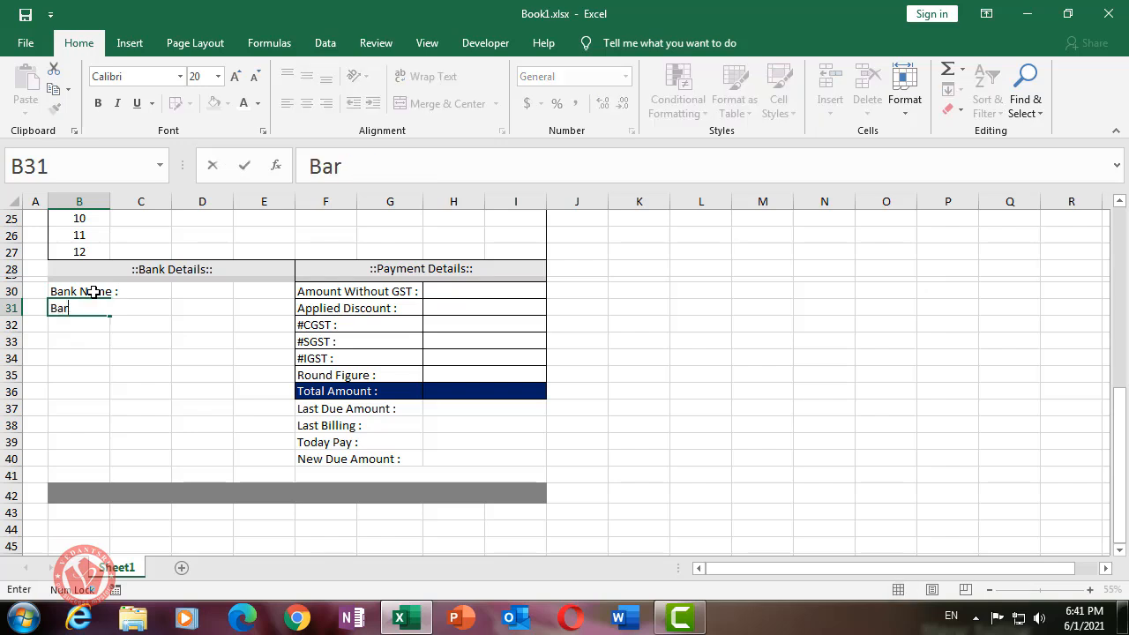
{"action": "type", "text": "nch"}
{"action": "key", "text": "BackSpace"}
{"action": "key", "text": "BackSpace"}
{"action": "key", "text": "BackSpace"}
{"action": "key", "text": "BackSpace"}
{"action": "key", "text": "BackSpace"}
{"action": "type", "text": "ranch :"}
{"action": "key", "text": "Return"}
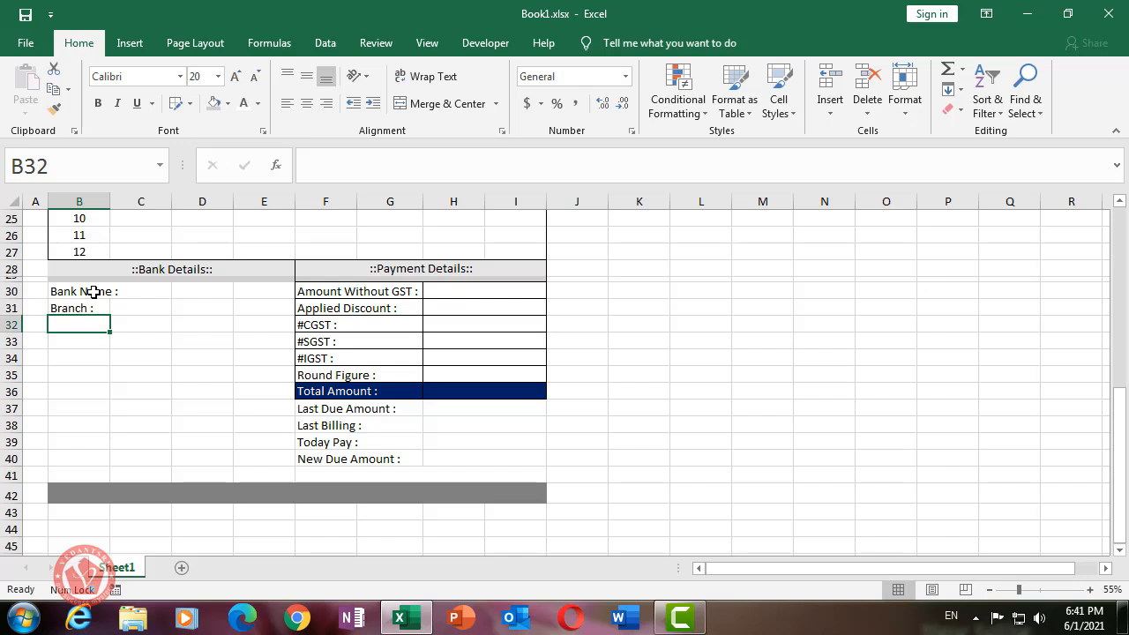
- Enter 'A/c Number :' in B32 and 'IFSC :' in B33
{"action": "type", "text": "A/ NUmber"}
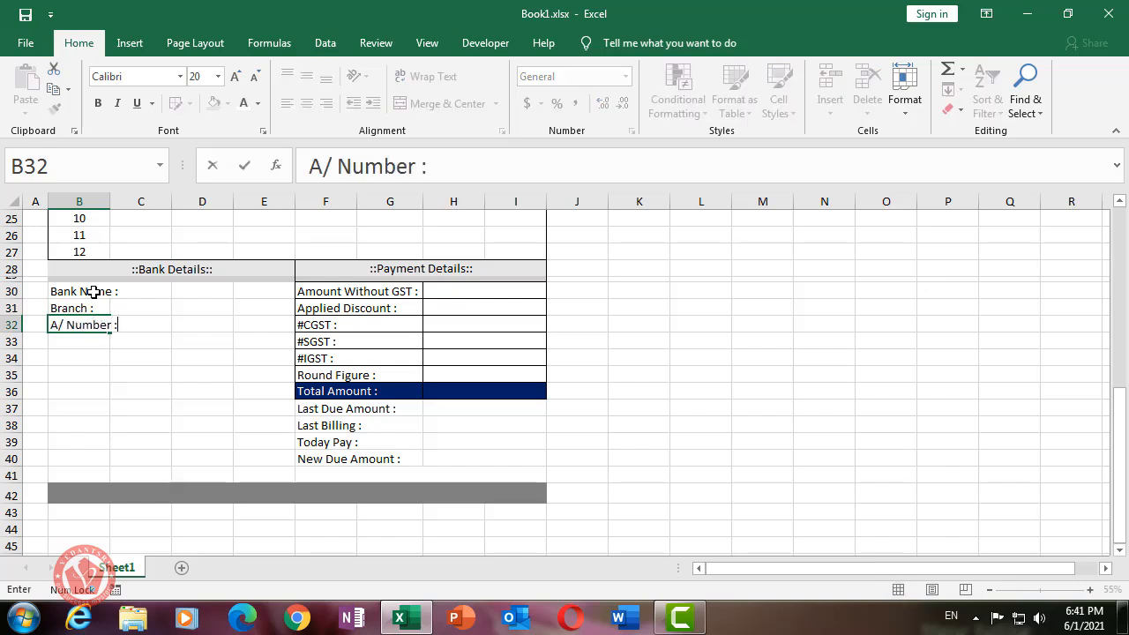
{"action": "type", "text": " :"}
{"action": "key", "text": "Return"}
{"action": "key", "text": "Up"}
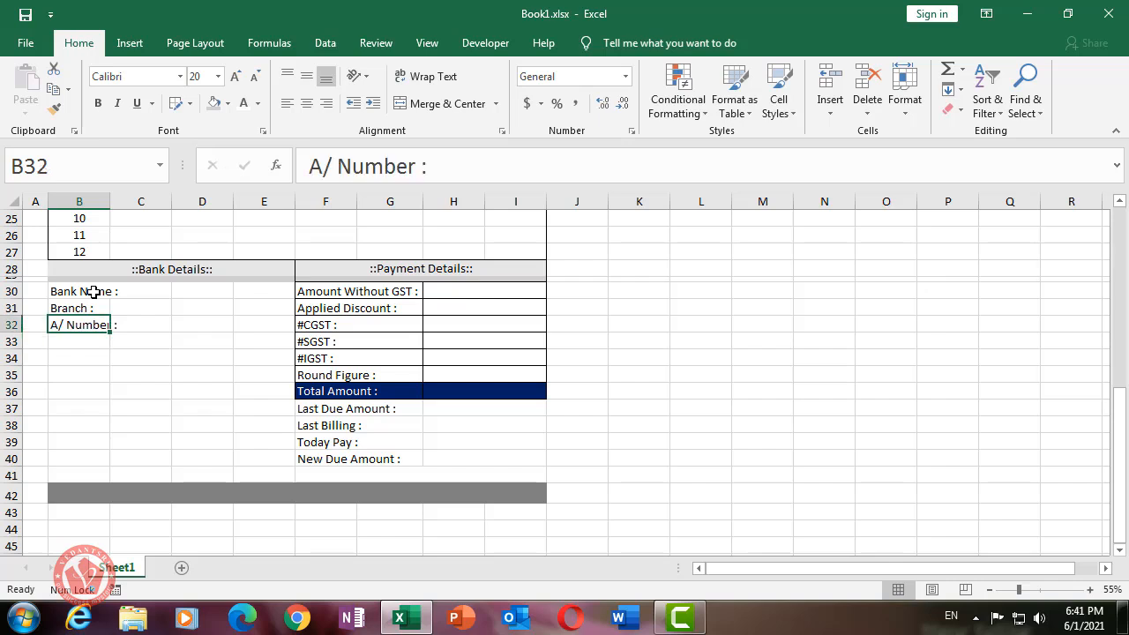
{"action": "key", "text": "F2"}
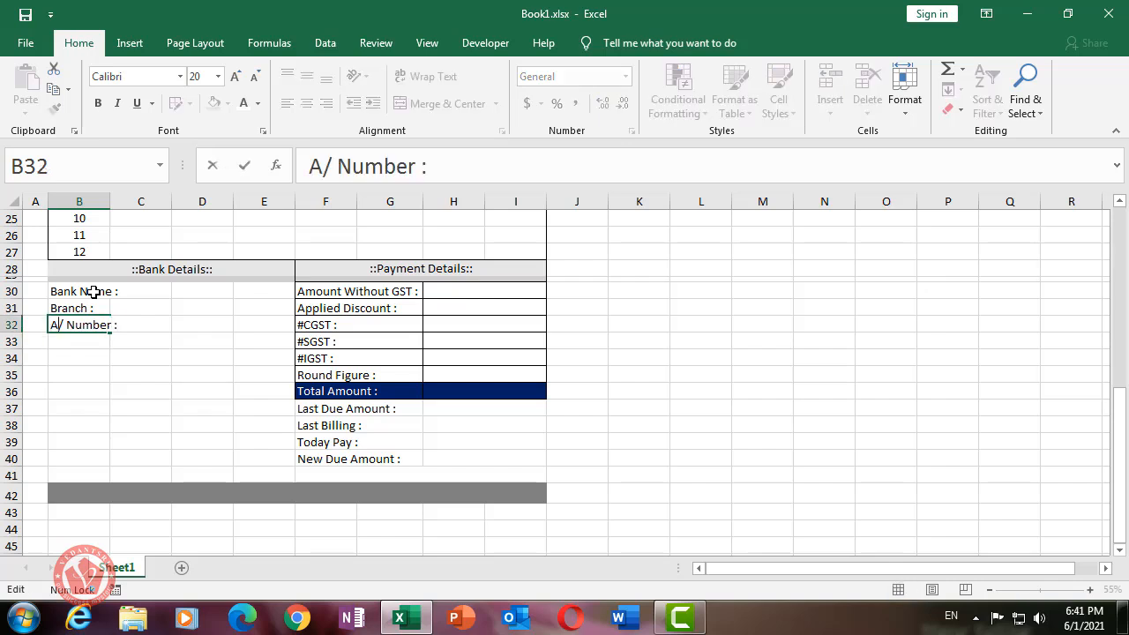
{"action": "key", "text": "Left"}
{"action": "key", "text": "Left"}
{"action": "key", "text": "Left"}
{"action": "key", "text": "Left"}
{"action": "key", "text": "Left"}
{"action": "key", "text": "Left"}
{"action": "key", "text": "Left"}
{"action": "key", "text": "Left"}
{"action": "key", "text": "Left"}
{"action": "type", "text": "c"}
{"action": "key", "text": "Return"}
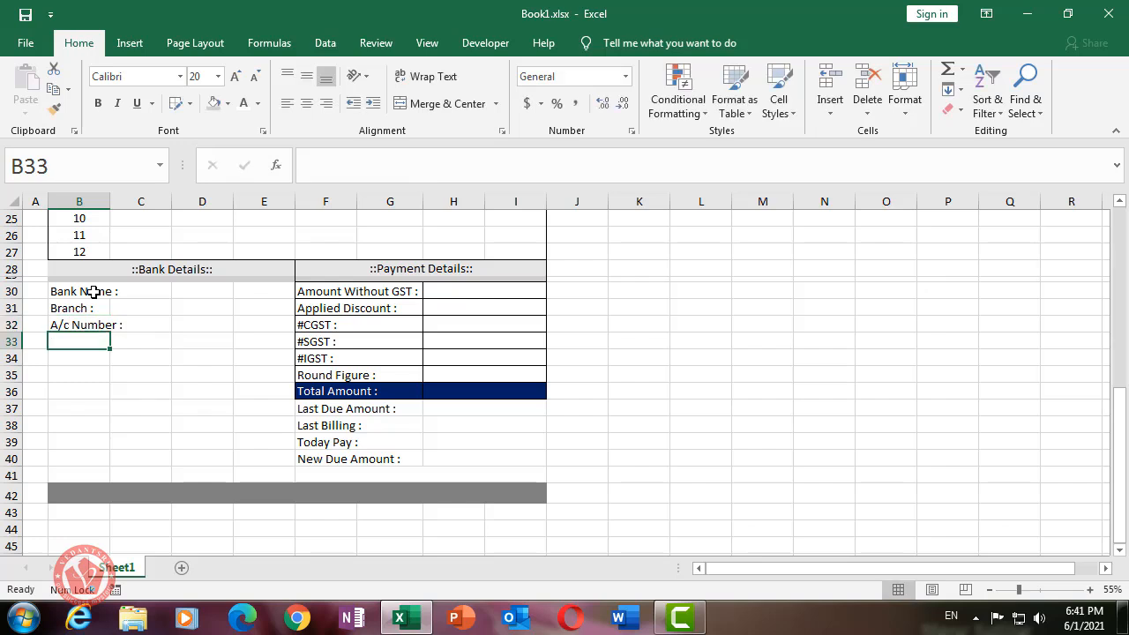
{"action": "type", "text": "IFSC :"}
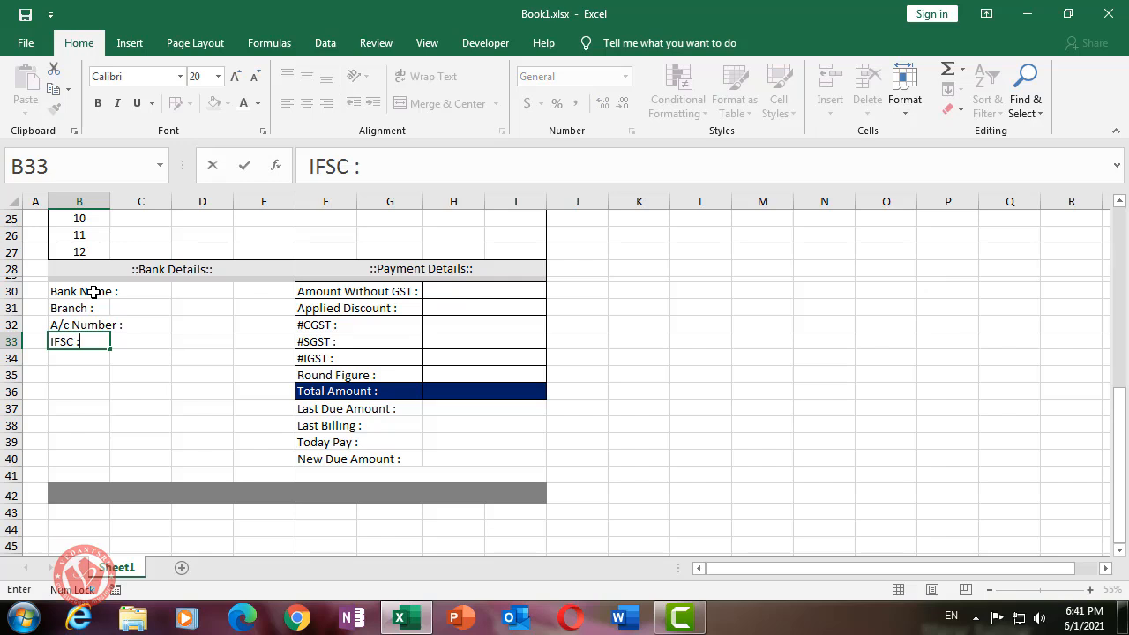
{"action": "key", "text": "Return"}
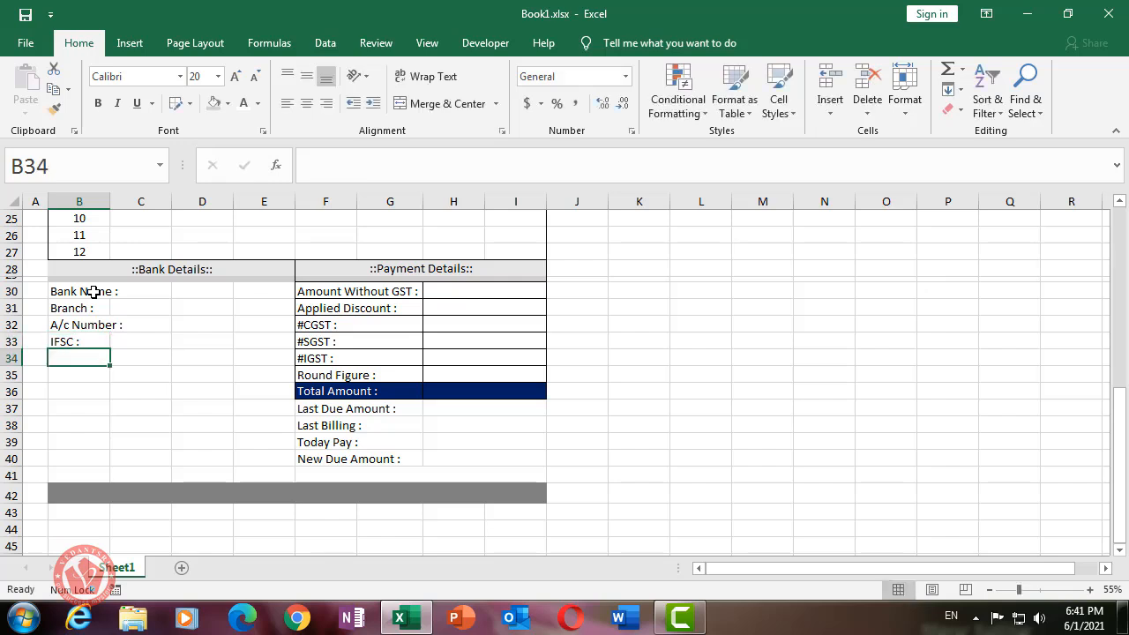
- Merge Across the label cells B30:C33 and the value cells D30:E33
{"action": "left_click_drag", "start_coordinate": [86, 289], "coordinate": [139, 338]}
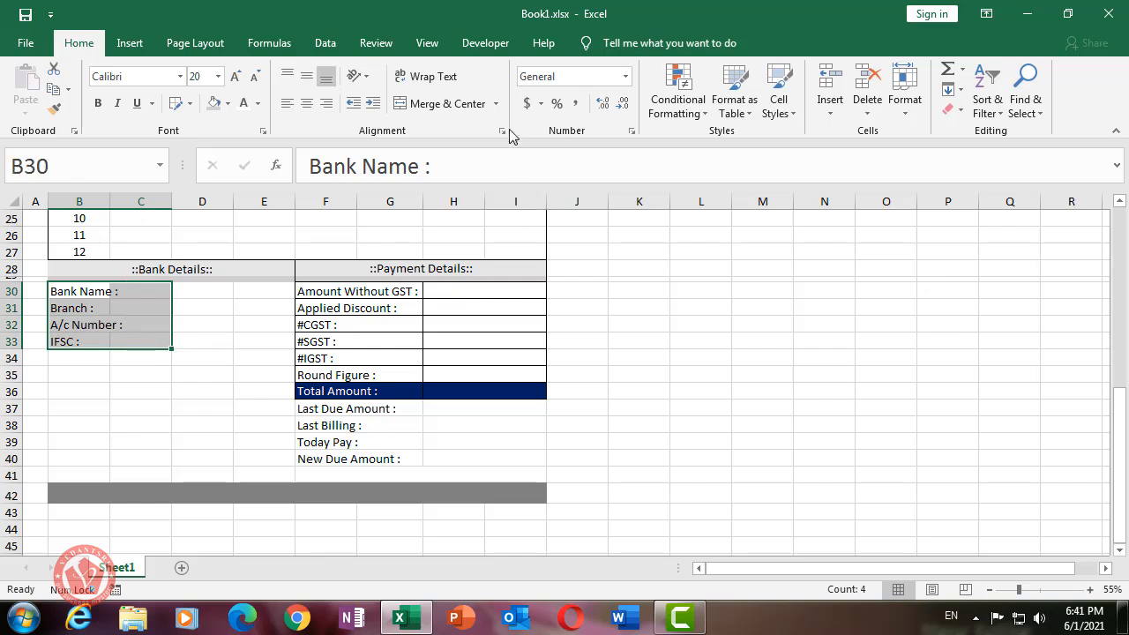
{"action": "left_click", "coordinate": [495, 103]}
{"action": "left_click", "coordinate": [471, 147]}
{"action": "left_click", "coordinate": [233, 331]}
{"action": "left_click_drag", "start_coordinate": [209, 290], "coordinate": [255, 336]}
{"action": "left_click", "coordinate": [239, 315]}
{"action": "left_click", "coordinate": [495, 103]}
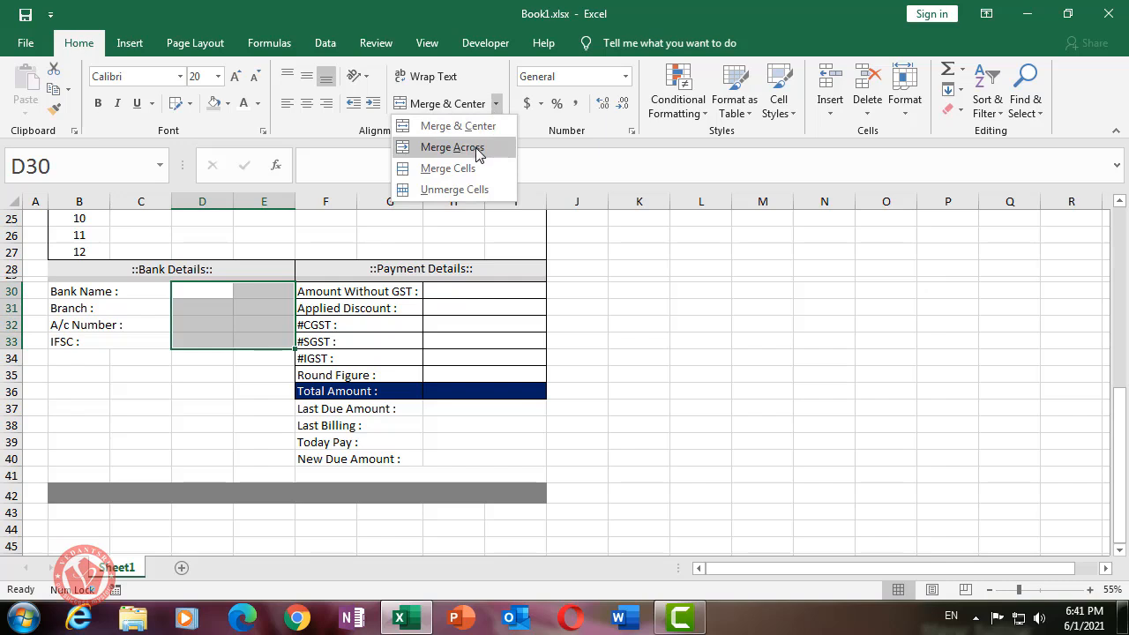
{"action": "left_click", "coordinate": [480, 147]}
{"action": "left_click", "coordinate": [638, 307]}
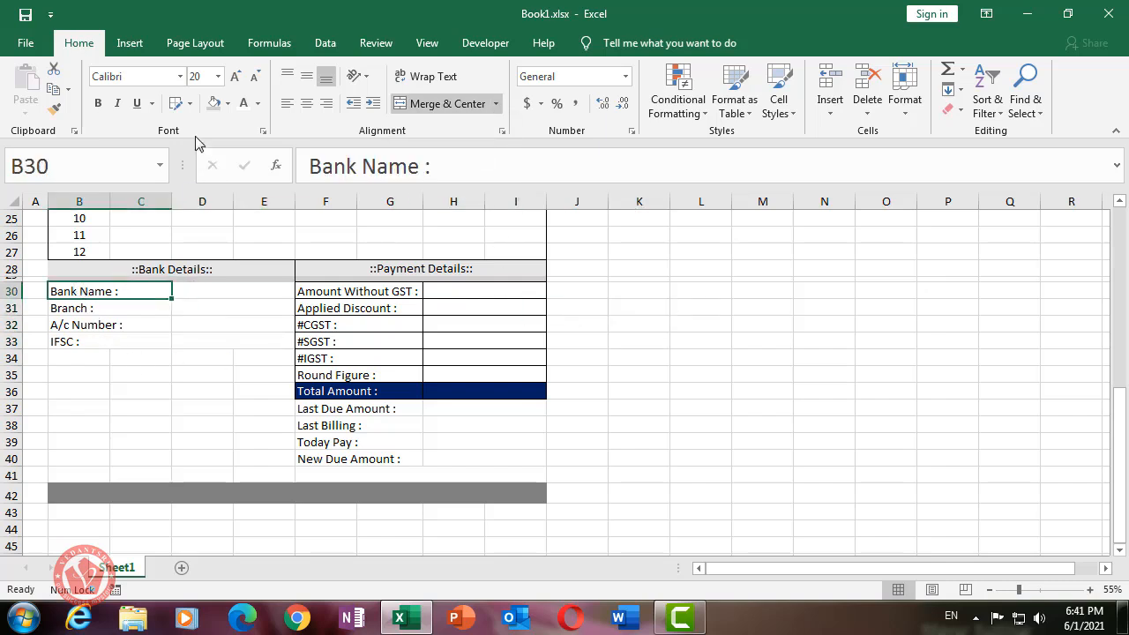
- Draw grid borders over B30:E33
{"action": "left_click", "coordinate": [175, 103]}
{"action": "mouse_move", "coordinate": [58, 282]}
{"action": "left_mouse_down"}
{"action": "mouse_move", "coordinate": [167, 327]}
{"action": "mouse_move", "coordinate": [238, 337]}
{"action": "left_mouse_up"}
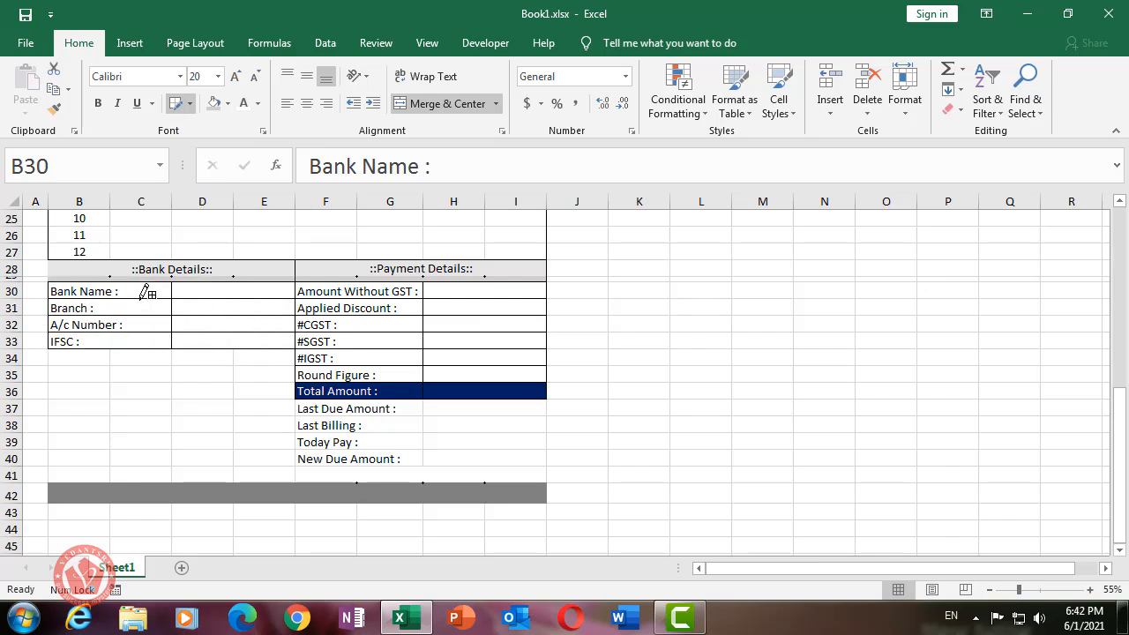
{"action": "left_click", "coordinate": [177, 104]}
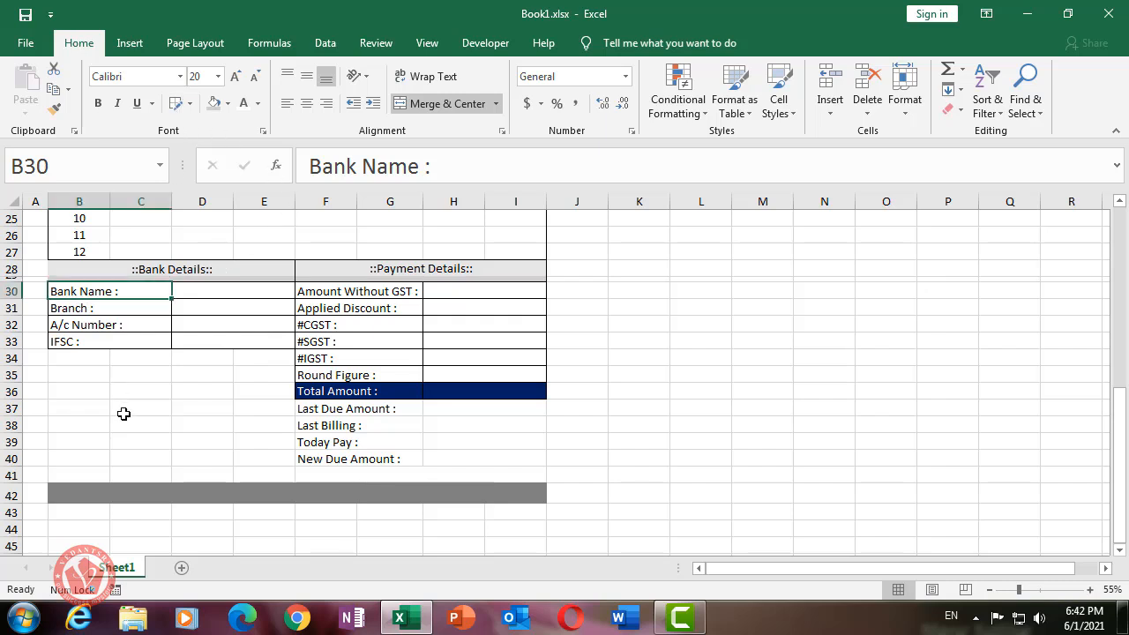
{"action": "left_click", "coordinate": [134, 392]}
{"action": "left_click_drag", "start_coordinate": [69, 358], "coordinate": [265, 358]}
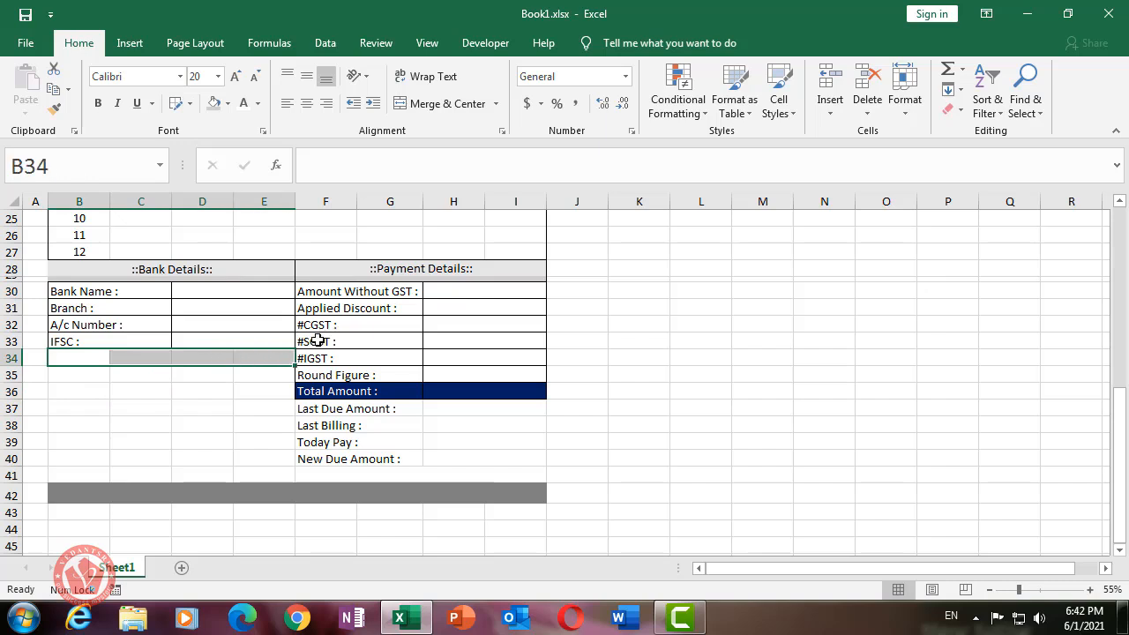
- Merge B34:E34 and enter the heading 'UPI Details'
{"action": "left_click", "coordinate": [438, 104]}
{"action": "left_click", "coordinate": [191, 427]}
{"action": "left_click", "coordinate": [170, 361]}
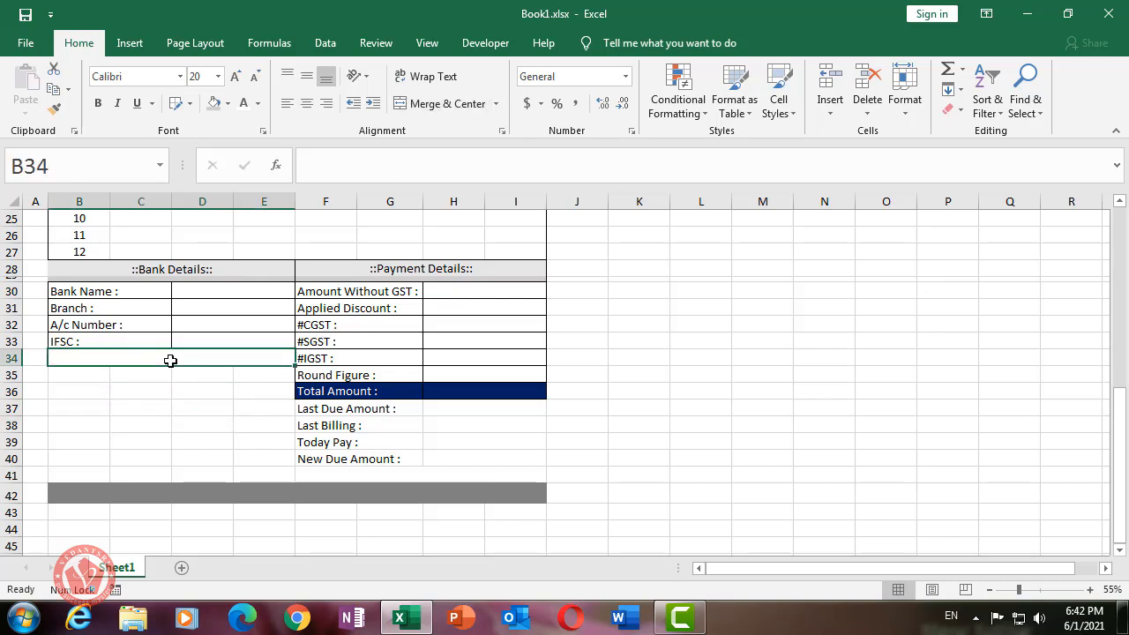
{"action": "type", "text": "UPI"}
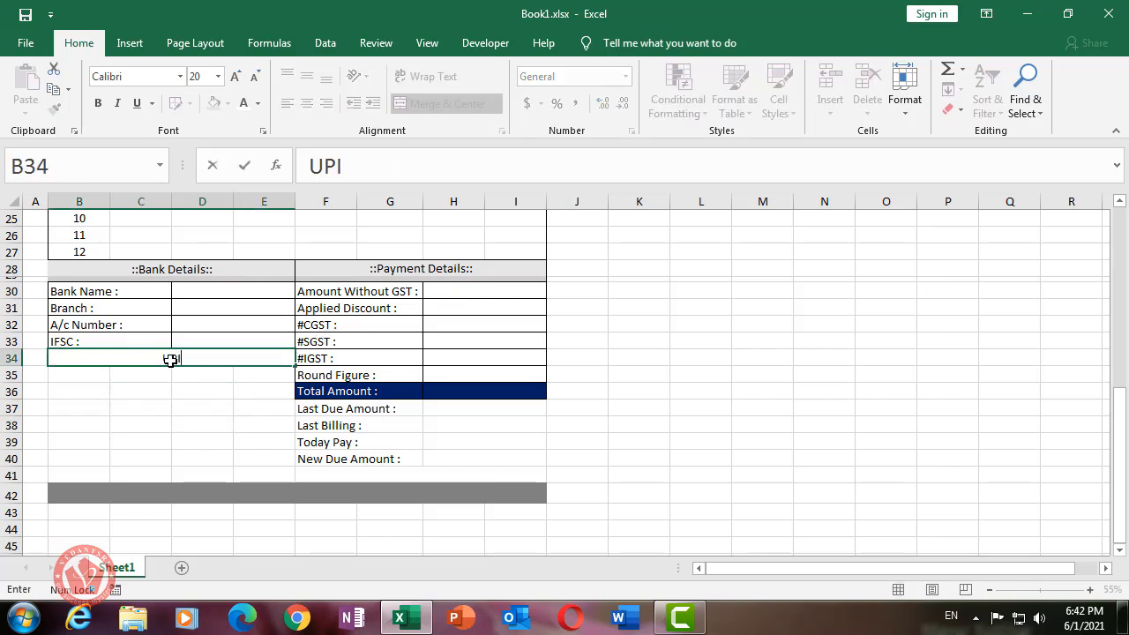
{"action": "type", "text": " Details"}
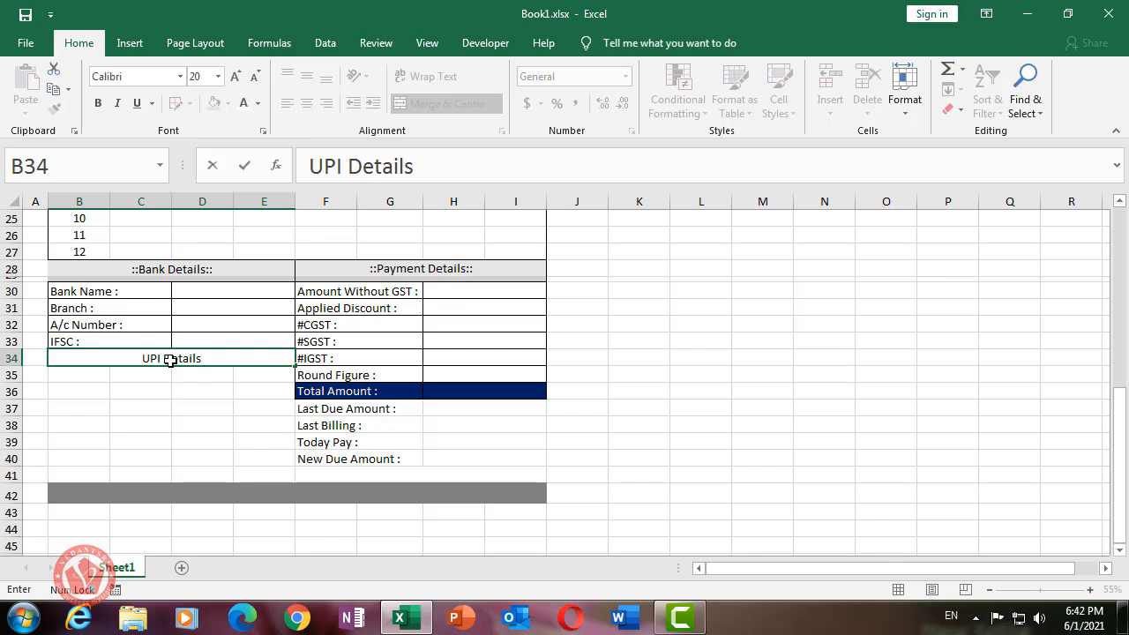
{"action": "left_click", "coordinate": [150, 391]}
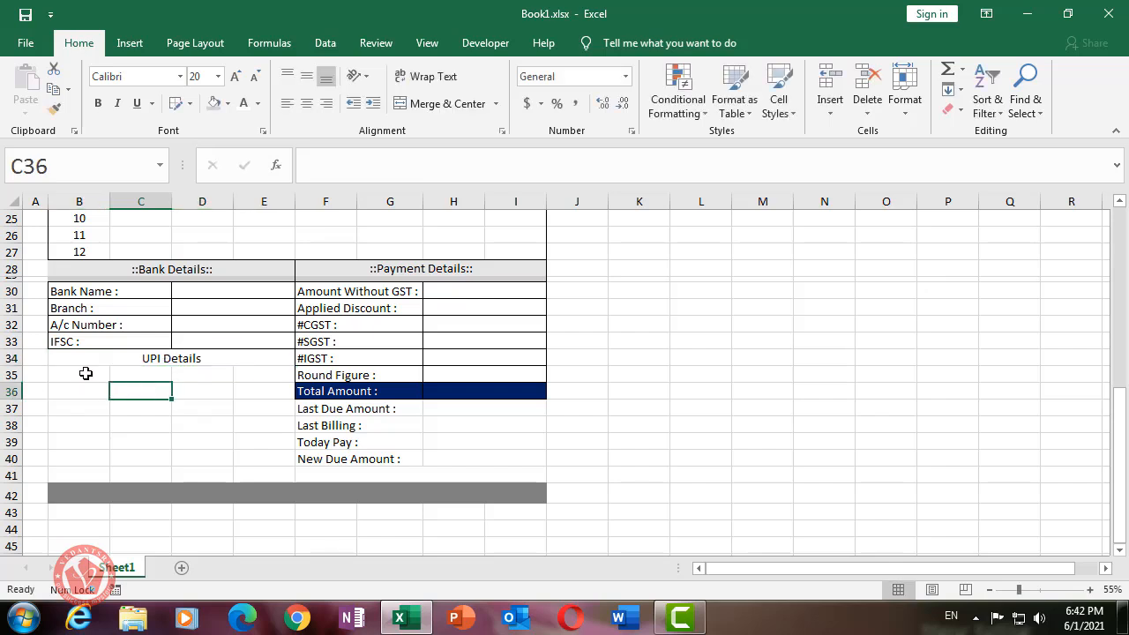
- Fill the block B35:E39 below the heading white
{"action": "left_click_drag", "start_coordinate": [90, 374], "coordinate": [251, 440]}
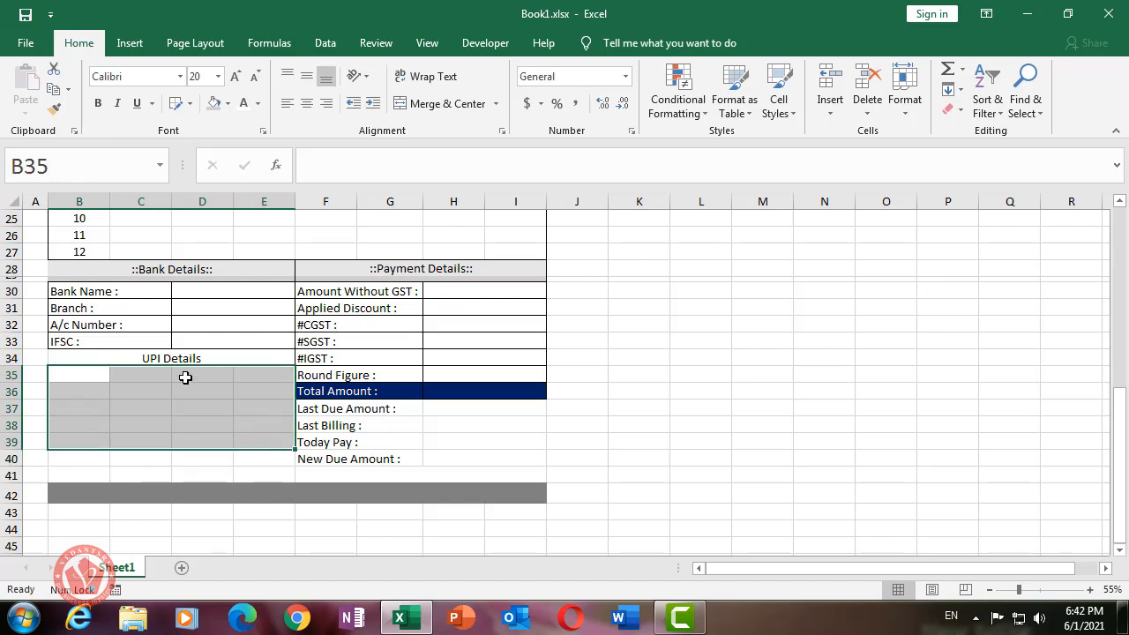
{"action": "left_click", "coordinate": [228, 104]}
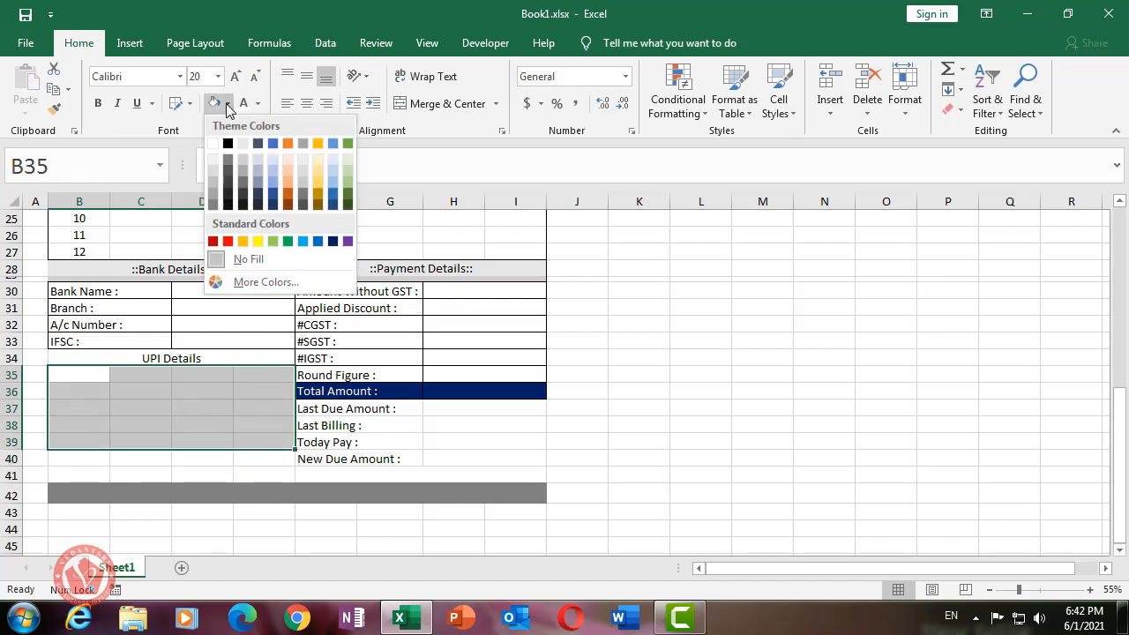
{"action": "left_click", "coordinate": [212, 143]}
{"action": "left_click", "coordinate": [182, 405]}
{"action": "left_click", "coordinate": [719, 405]}
{"action": "left_click", "coordinate": [182, 420]}
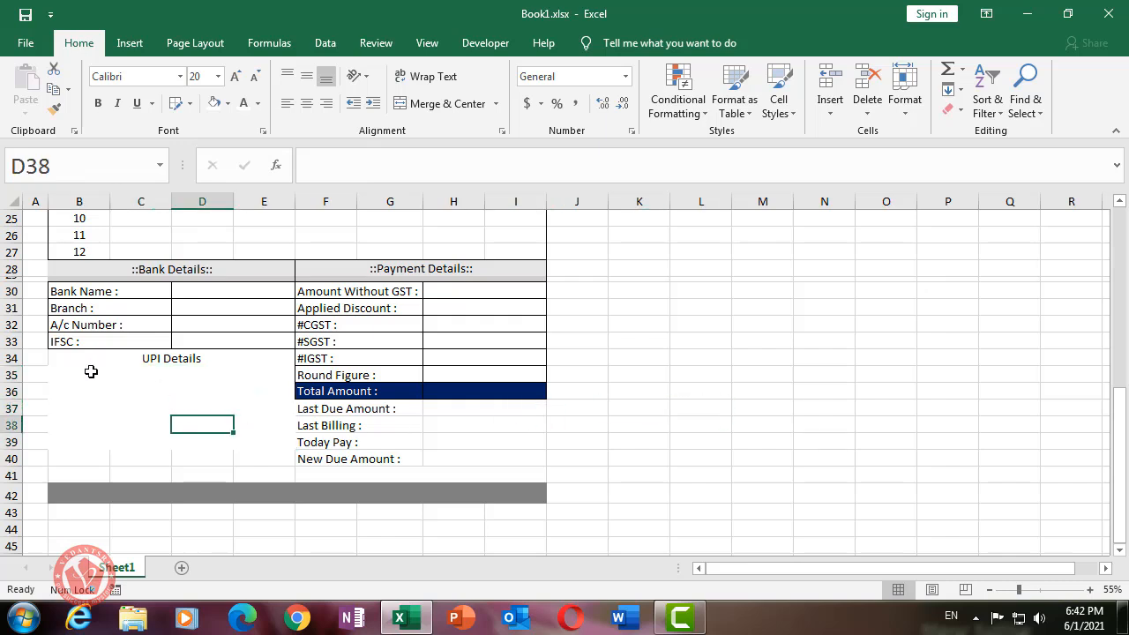
- Draw a rectangle under the UPI Details heading and narrow it from both sides
{"action": "left_click", "coordinate": [130, 43]}
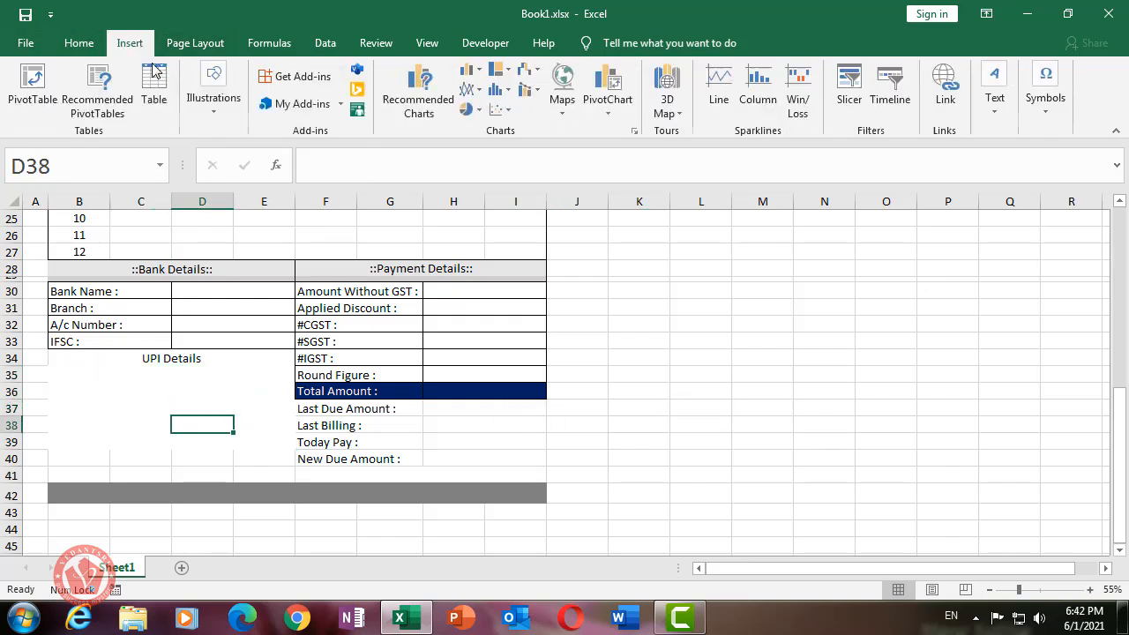
{"action": "left_click", "coordinate": [222, 126]}
{"action": "left_click", "coordinate": [291, 187]}
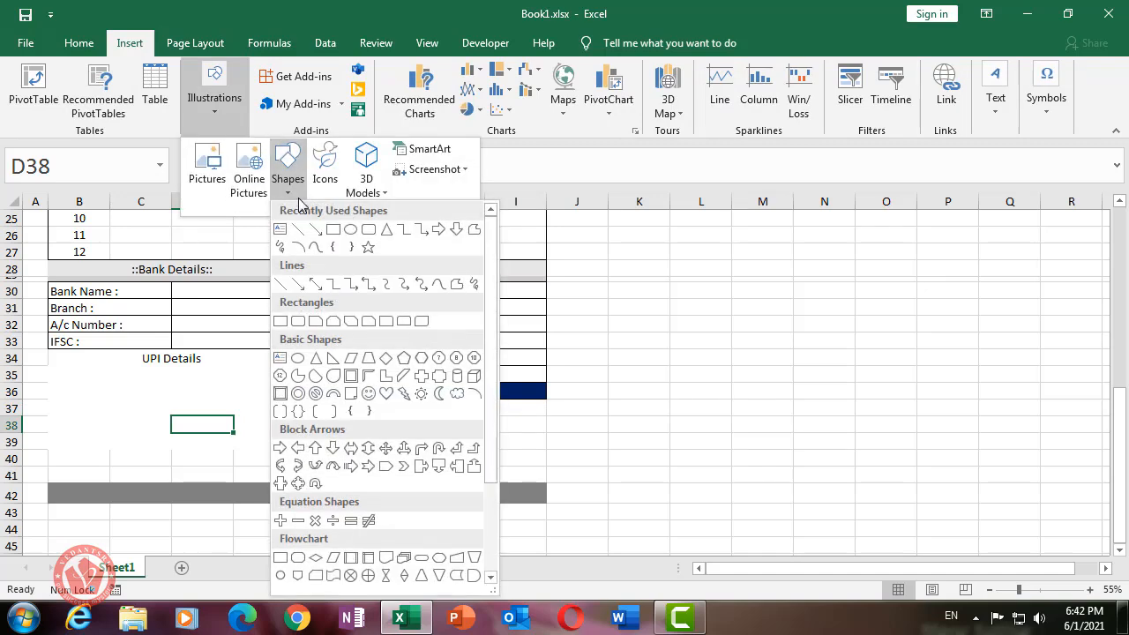
{"action": "left_click", "coordinate": [333, 230]}
{"action": "mouse_move", "coordinate": [111, 371]}
{"action": "left_mouse_down"}
{"action": "mouse_move", "coordinate": [197, 396]}
{"action": "mouse_move", "coordinate": [221, 424]}
{"action": "mouse_move", "coordinate": [215, 438]}
{"action": "left_mouse_up"}
{"action": "left_click_drag", "start_coordinate": [113, 404], "coordinate": [127, 404]}
{"action": "left_click_drag", "start_coordinate": [216, 405], "coordinate": [159, 399]}
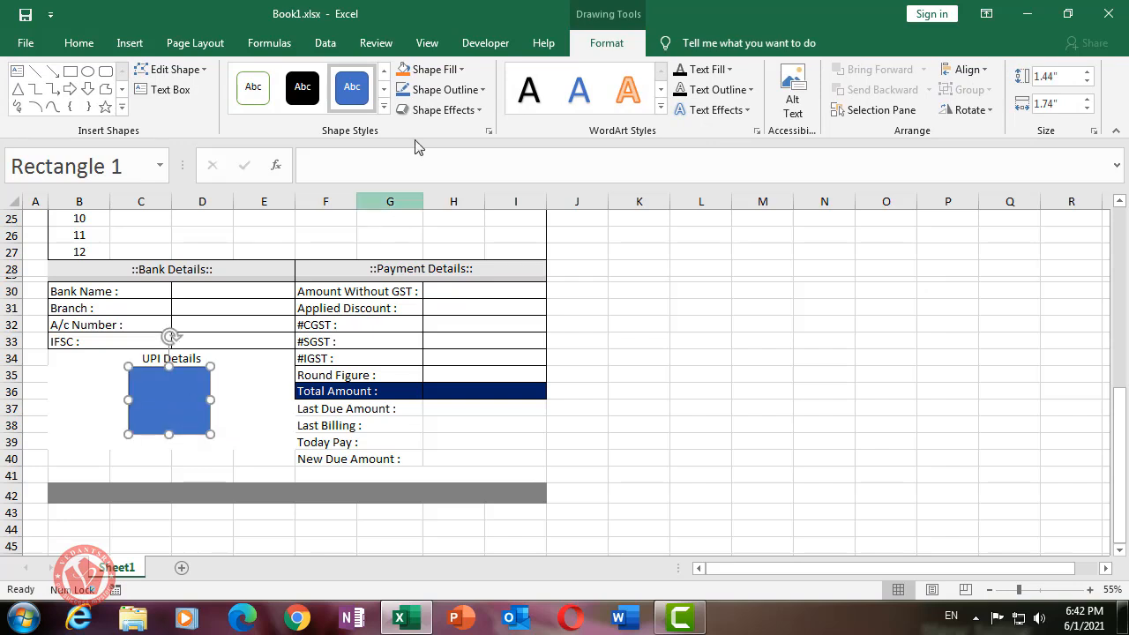
- Give the rectangle a pale grey fill and no outline
{"action": "left_click", "coordinate": [460, 69]}
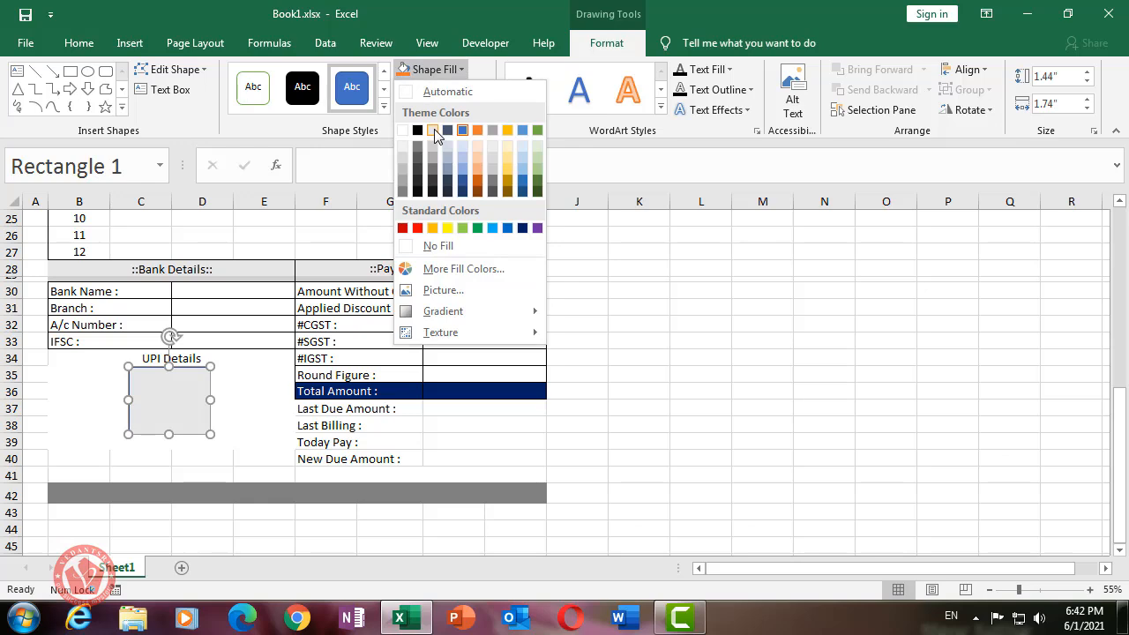
{"action": "left_click", "coordinate": [434, 133]}
{"action": "left_click", "coordinate": [450, 89]}
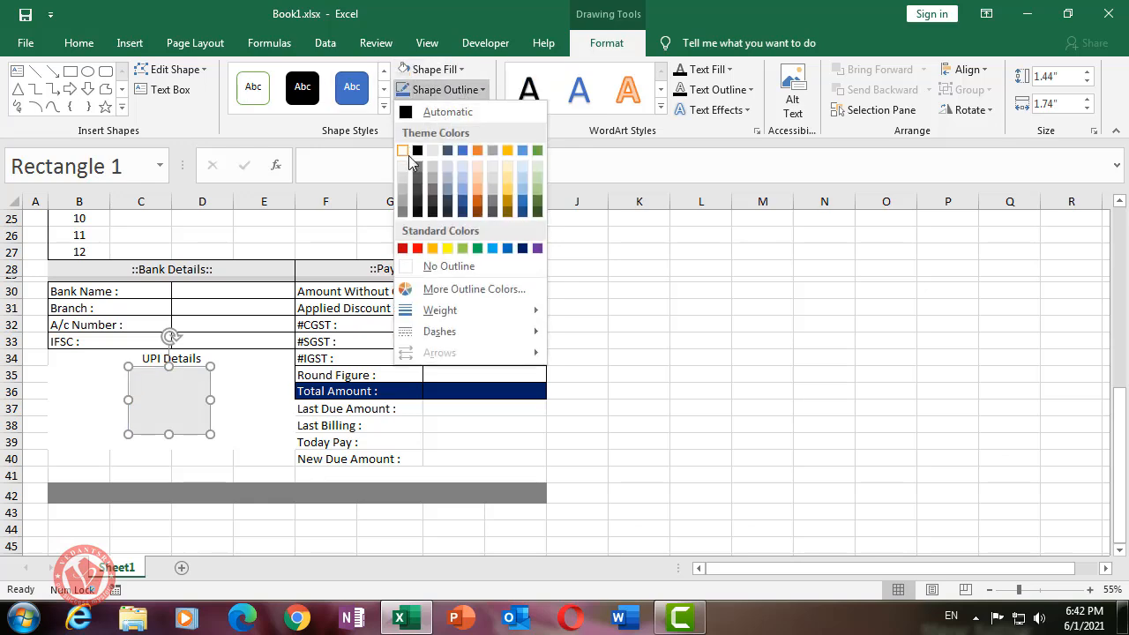
{"action": "left_click", "coordinate": [441, 265]}
{"action": "left_click", "coordinate": [634, 310]}
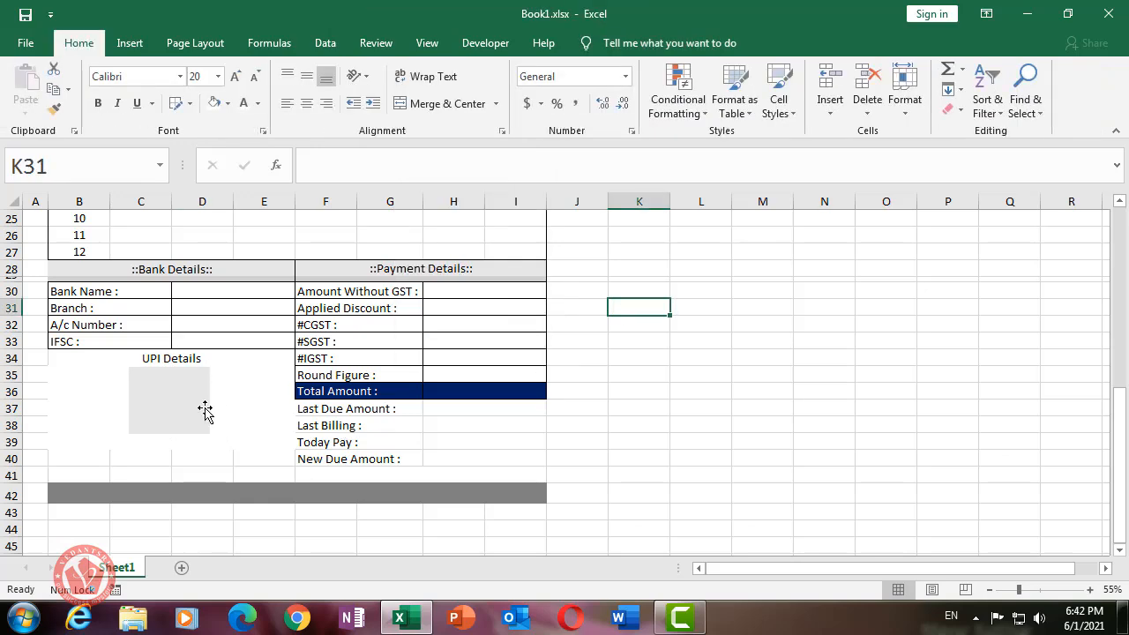
- Merge B40:E41 and enter 'Terms & Conditions:-'
{"action": "double_click", "coordinate": [208, 411]}
{"action": "left_click", "coordinate": [244, 395]}
{"action": "left_click_drag", "start_coordinate": [75, 454], "coordinate": [264, 473]}
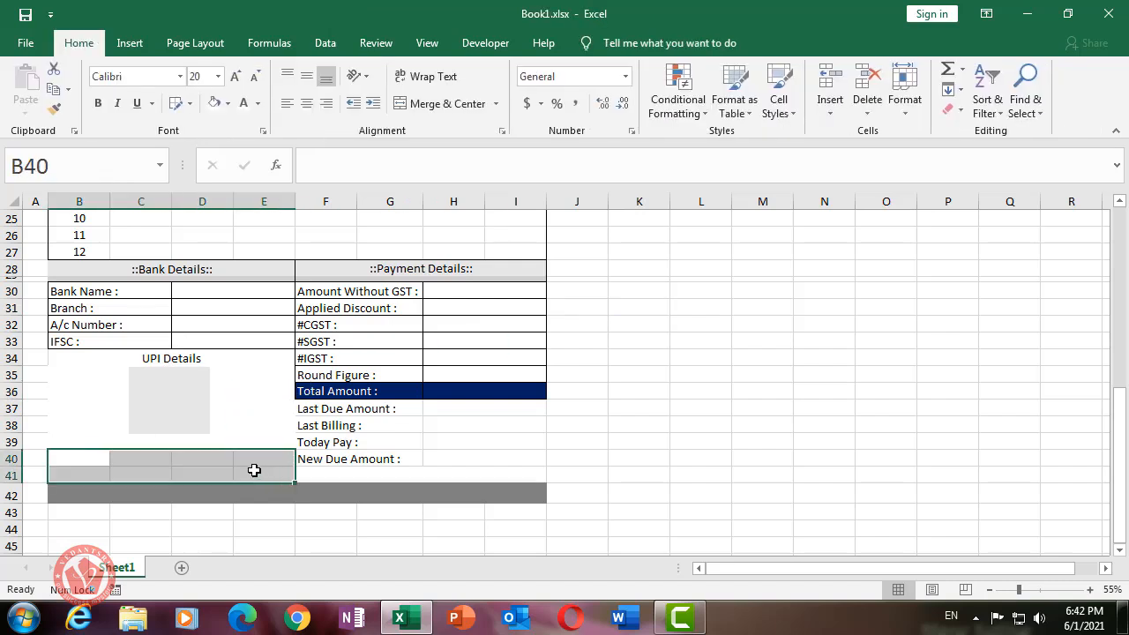
{"action": "left_click", "coordinate": [437, 104]}
{"action": "left_click", "coordinate": [202, 495]}
{"action": "left_click", "coordinate": [187, 468]}
{"action": "type", "text": "T"}
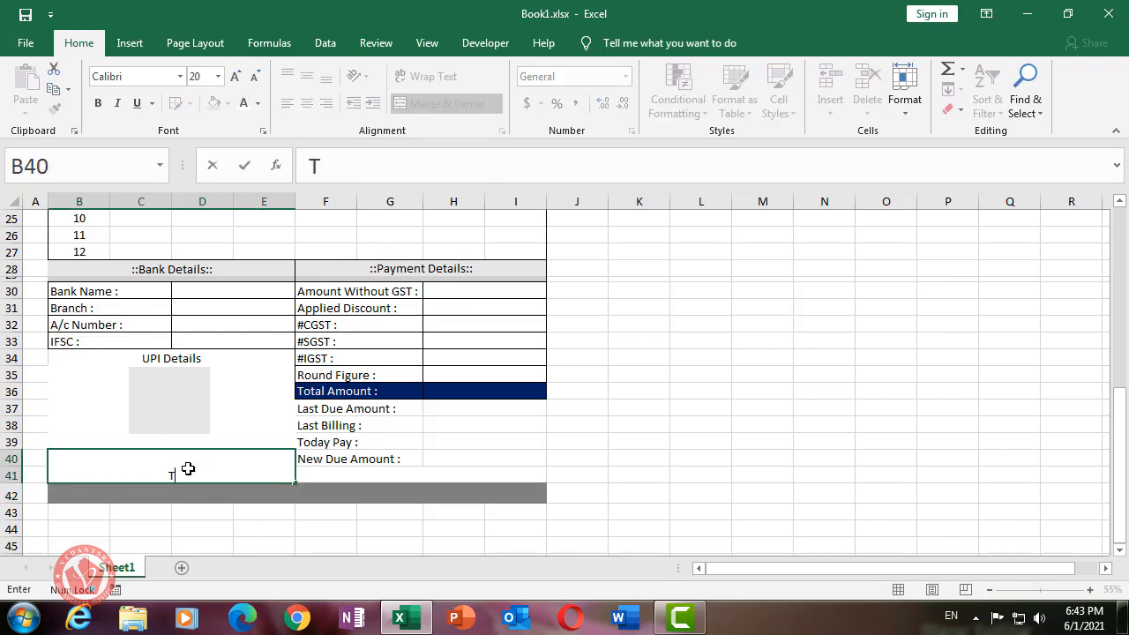
{"action": "type", "text": "erms"}
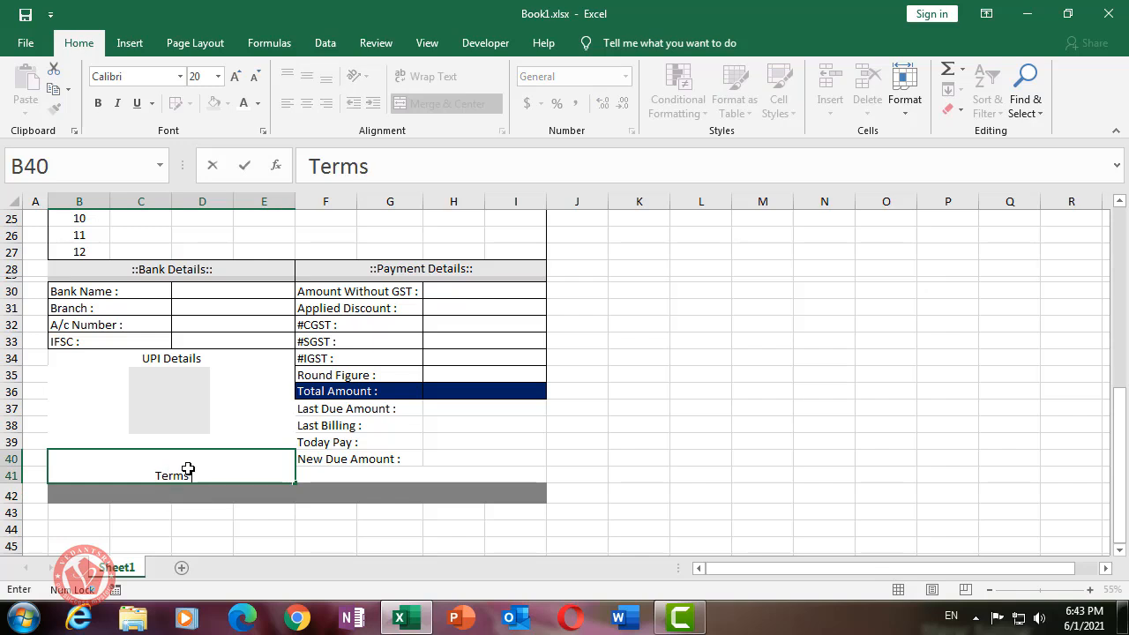
{"action": "type", "text": " & Cond"}
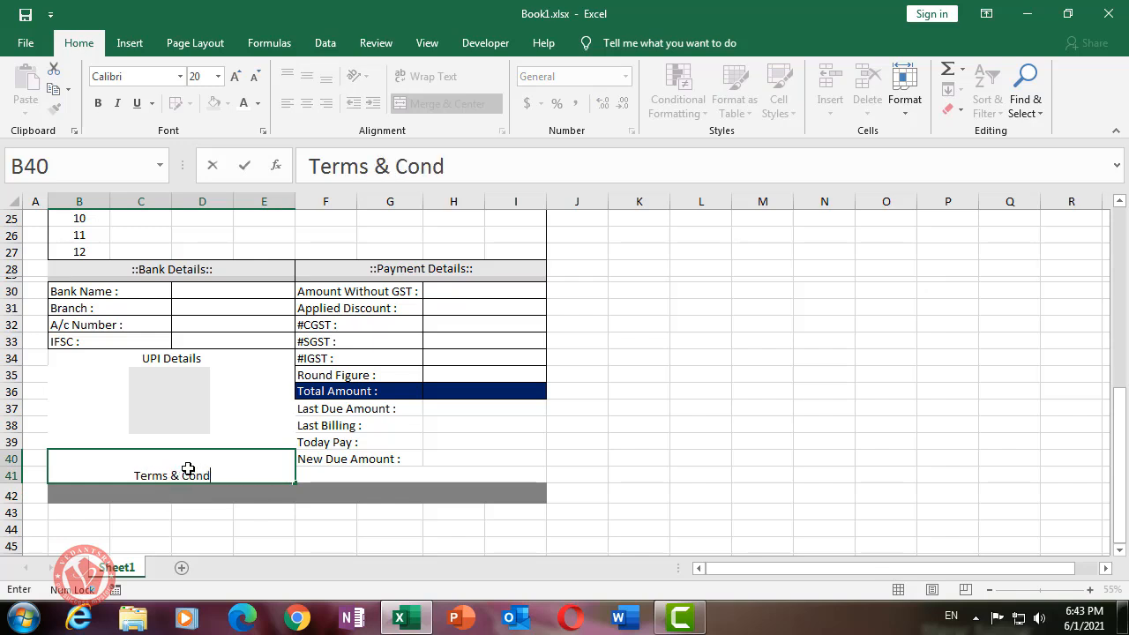
{"action": "type", "text": "ition"}
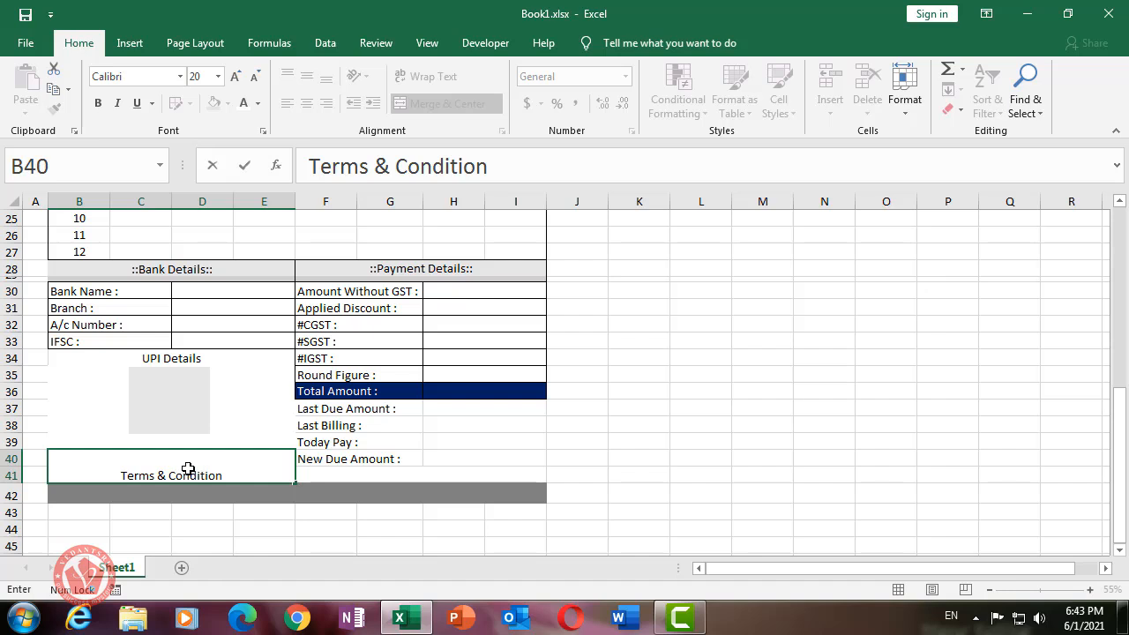
{"action": "type", "text": "s:-"}
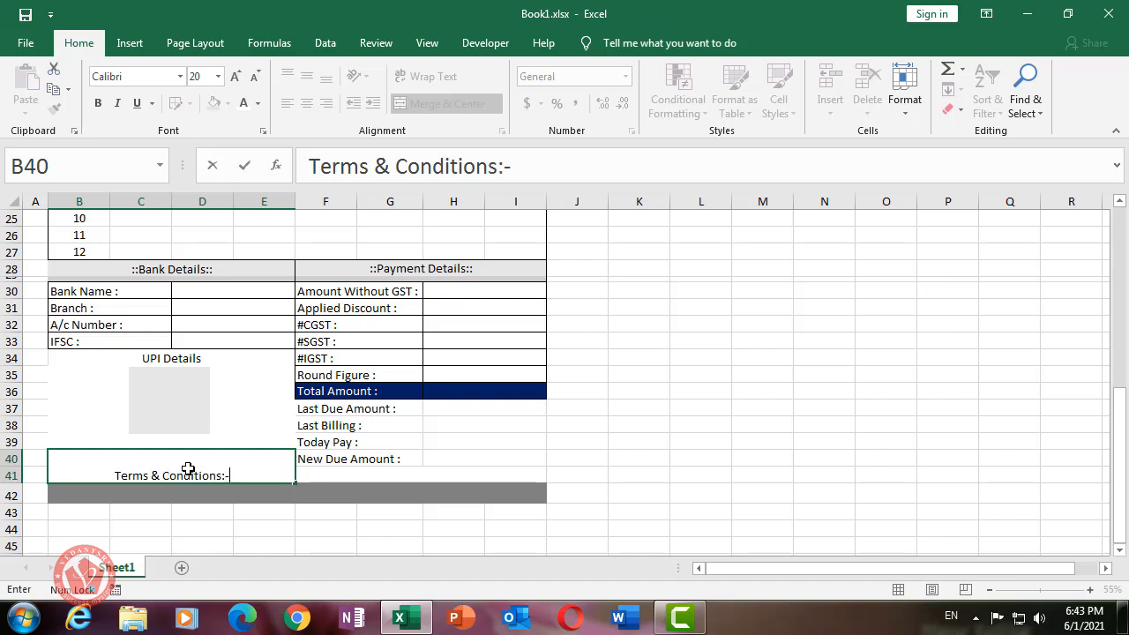
{"action": "left_click", "coordinate": [269, 510]}
- Set the terms text to size 14, top-left aligned, with an outside border
{"action": "left_click", "coordinate": [218, 456]}
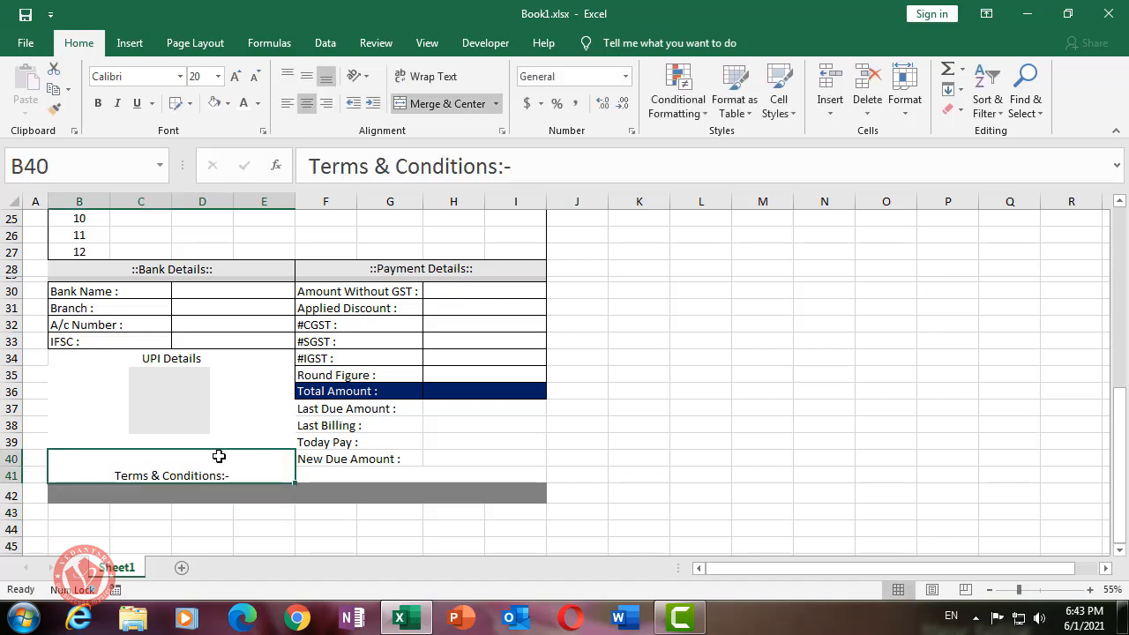
{"action": "left_click", "coordinate": [255, 76]}
{"action": "left_click", "coordinate": [255, 76]}
{"action": "left_click", "coordinate": [254, 76]}
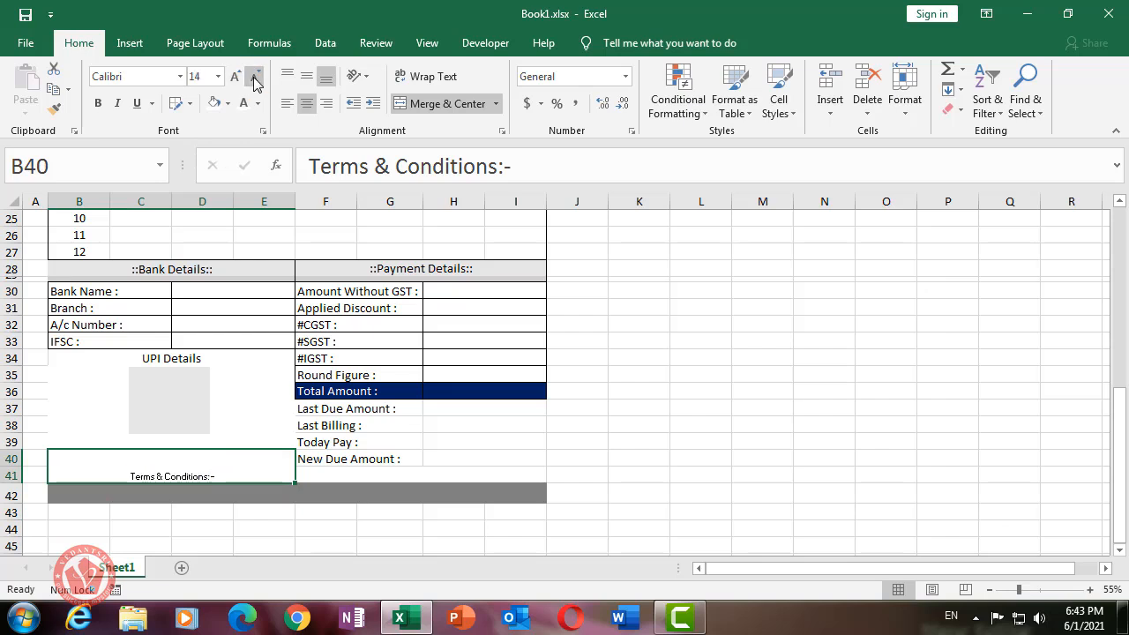
{"action": "left_click", "coordinate": [306, 76]}
{"action": "left_click", "coordinate": [287, 75]}
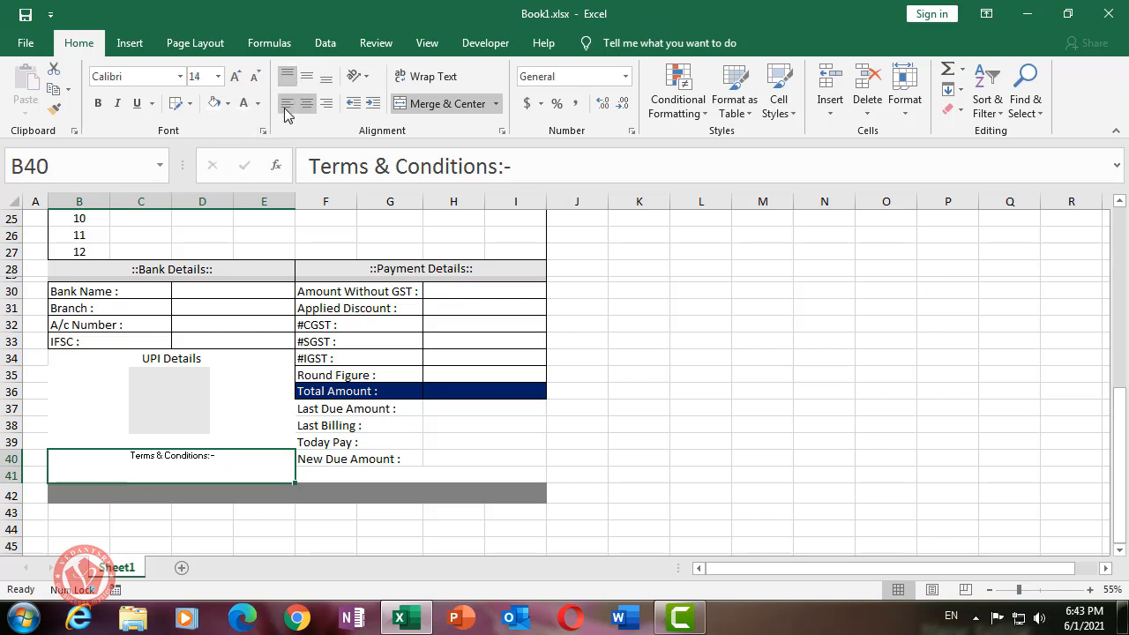
{"action": "left_click", "coordinate": [286, 104]}
{"action": "left_click", "coordinate": [682, 443]}
{"action": "left_click", "coordinate": [131, 469]}
{"action": "left_click", "coordinate": [190, 104]}
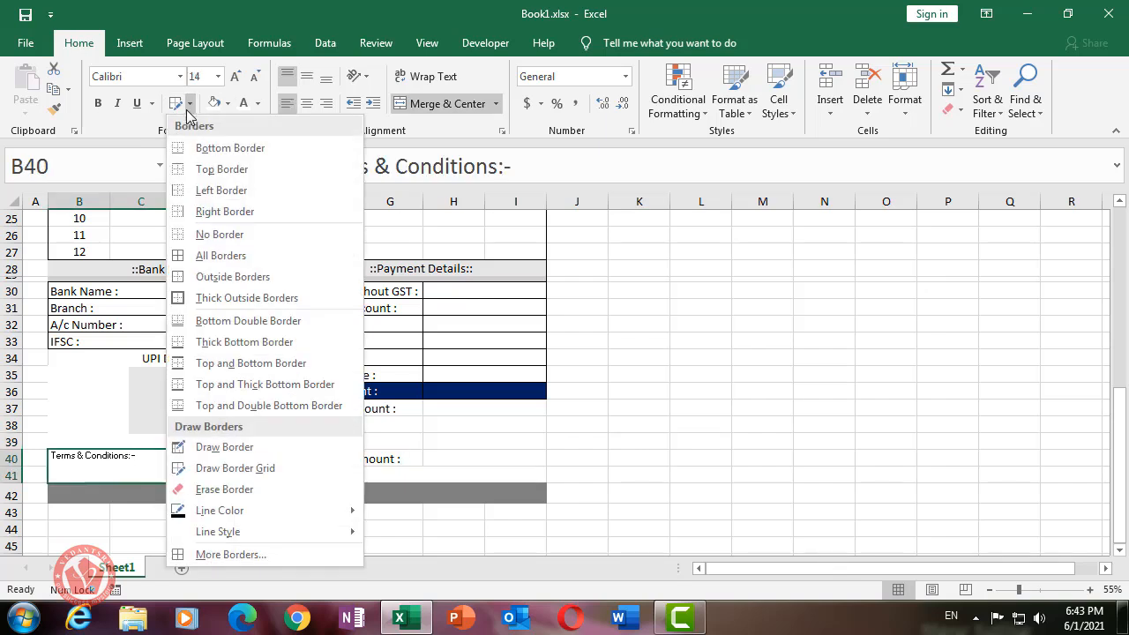
{"action": "left_click", "coordinate": [226, 279]}
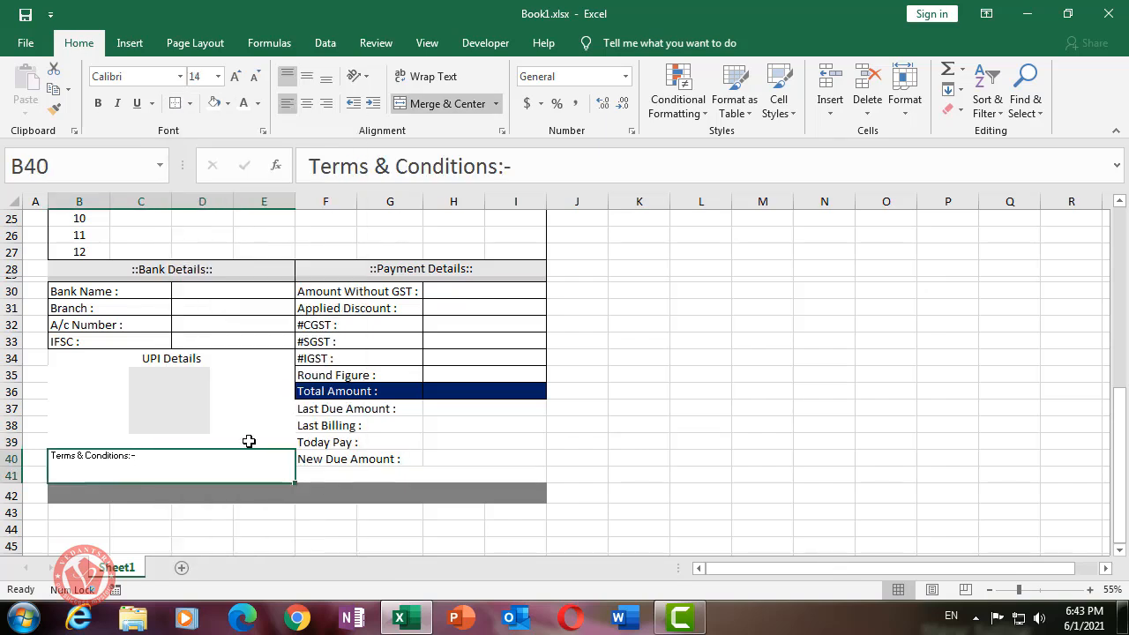
{"action": "left_click", "coordinate": [216, 491]}
- Put an outside border around the UPI Details block B34:E39
{"action": "left_click_drag", "start_coordinate": [59, 354], "coordinate": [206, 442]}
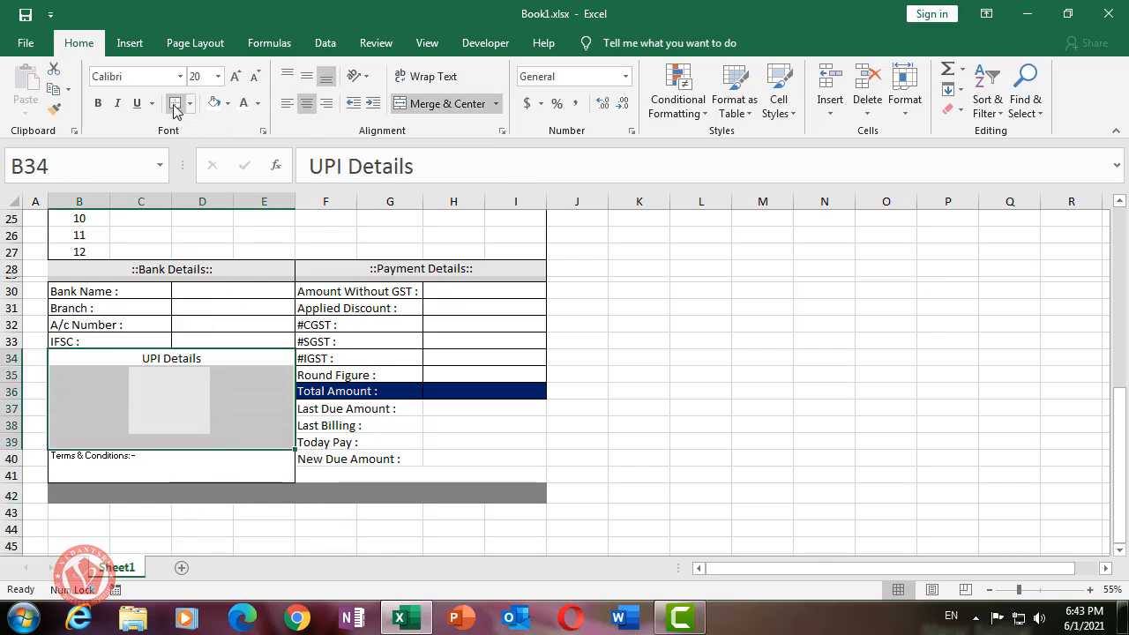
{"action": "left_click", "coordinate": [614, 391]}
{"action": "left_click", "coordinate": [598, 440]}
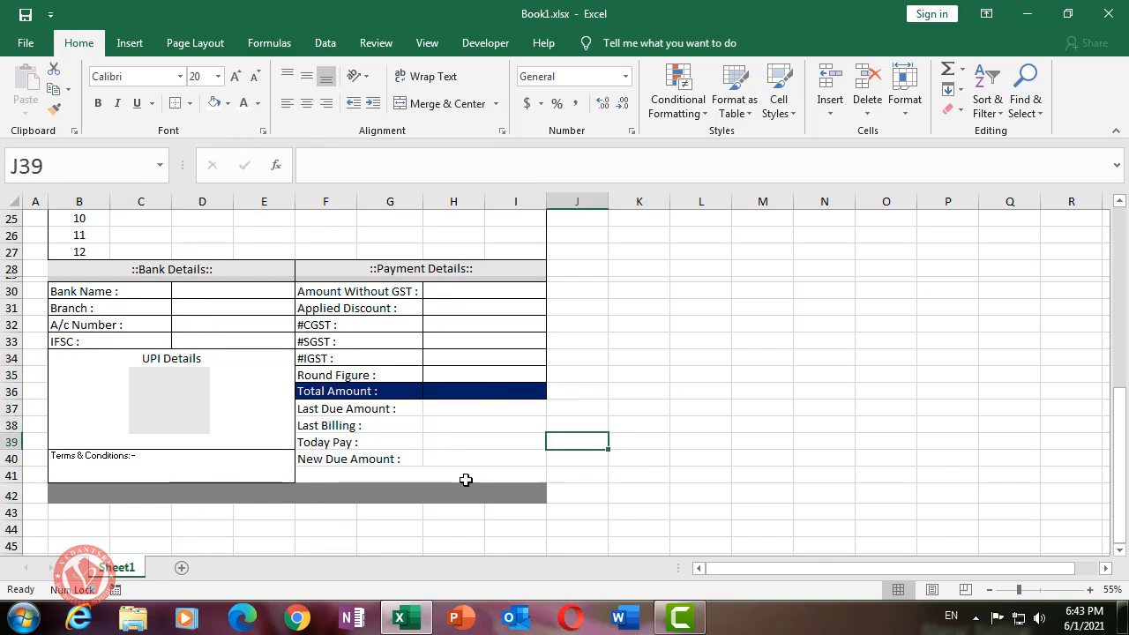
{"action": "left_click", "coordinate": [347, 478]}
- Apply a thick outside border around the whole invoice B1:I42
{"action": "scroll", "coordinate": [467, 398], "scroll_direction": "up", "scroll_amount": 1}
{"action": "scroll", "coordinate": [468, 398], "scroll_direction": "up", "scroll_amount": 7}
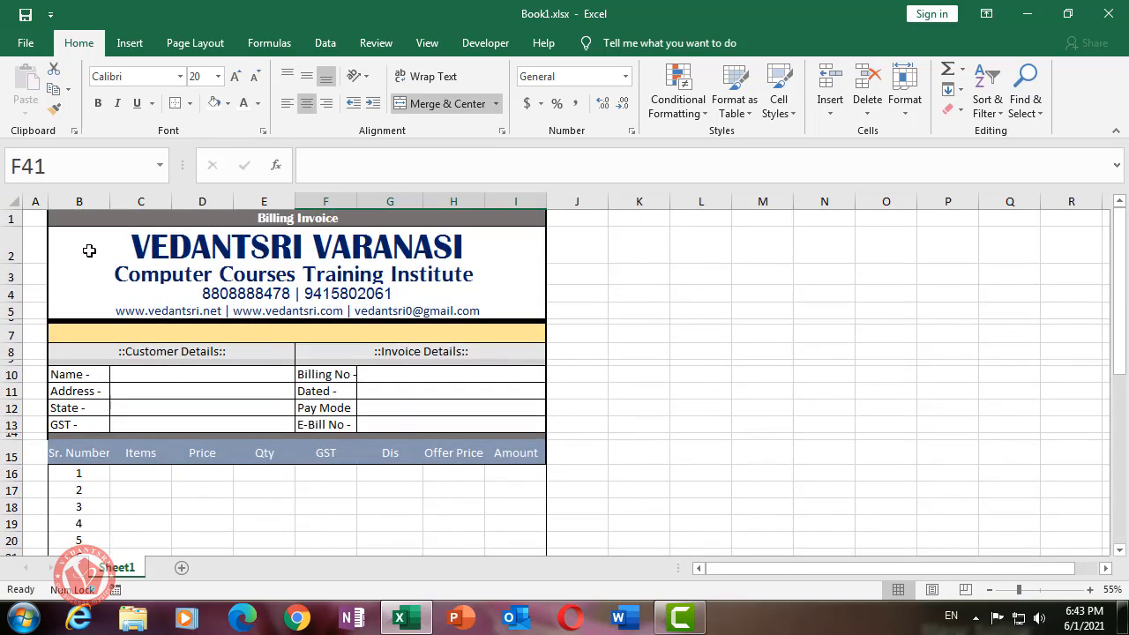
{"action": "left_click_drag", "start_coordinate": [62, 221], "coordinate": [459, 531]}
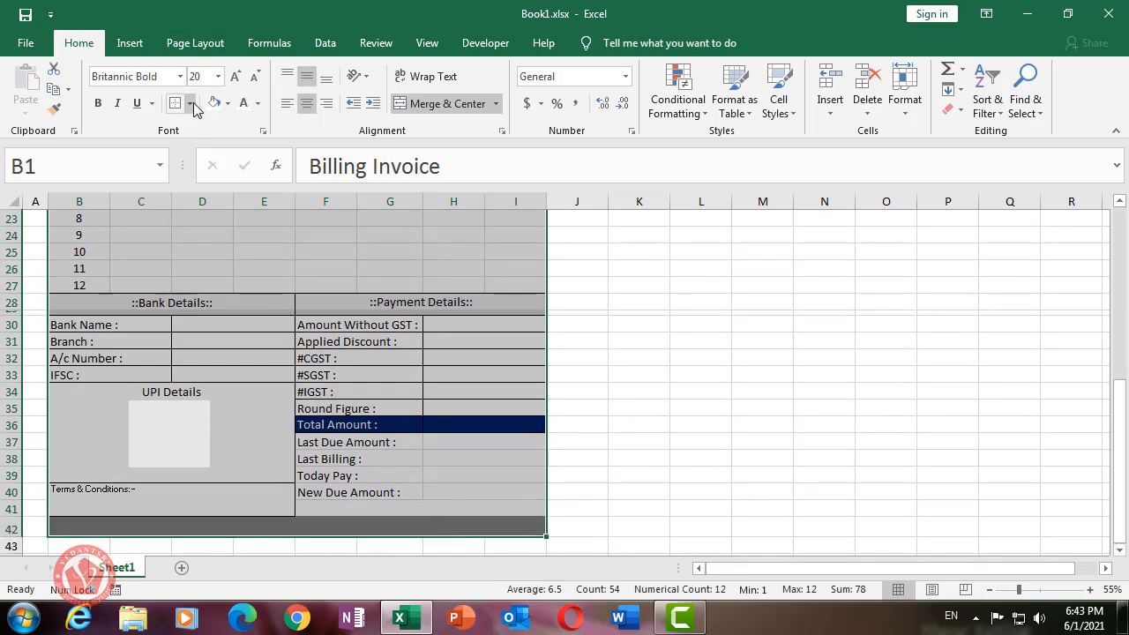
{"action": "left_click", "coordinate": [190, 104]}
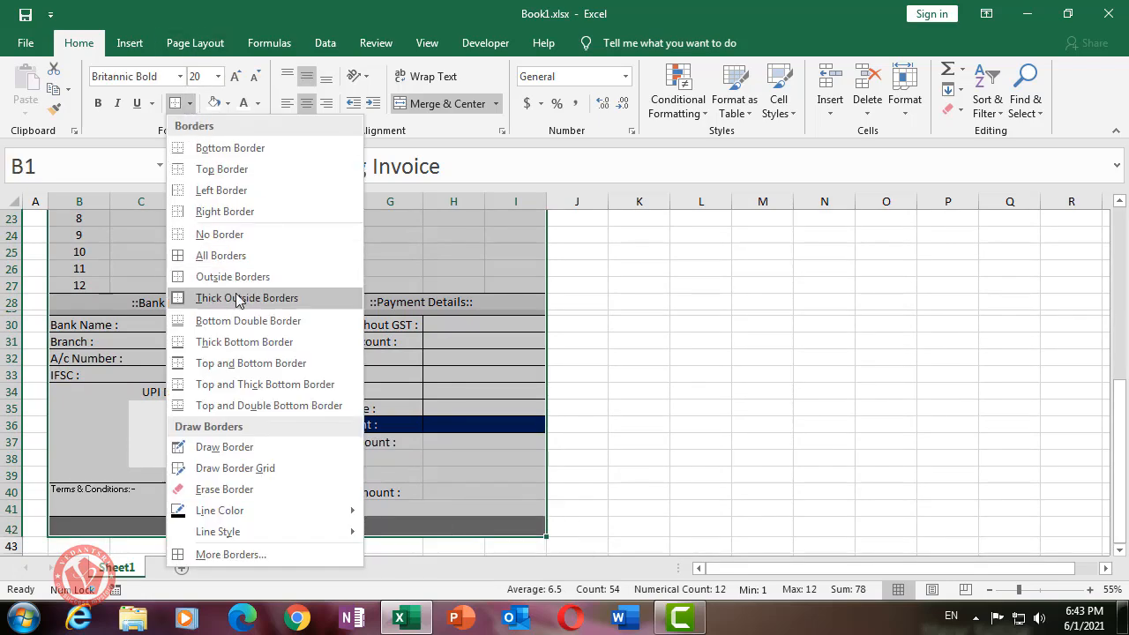
{"action": "left_click", "coordinate": [238, 300]}
{"action": "left_click", "coordinate": [190, 103]}
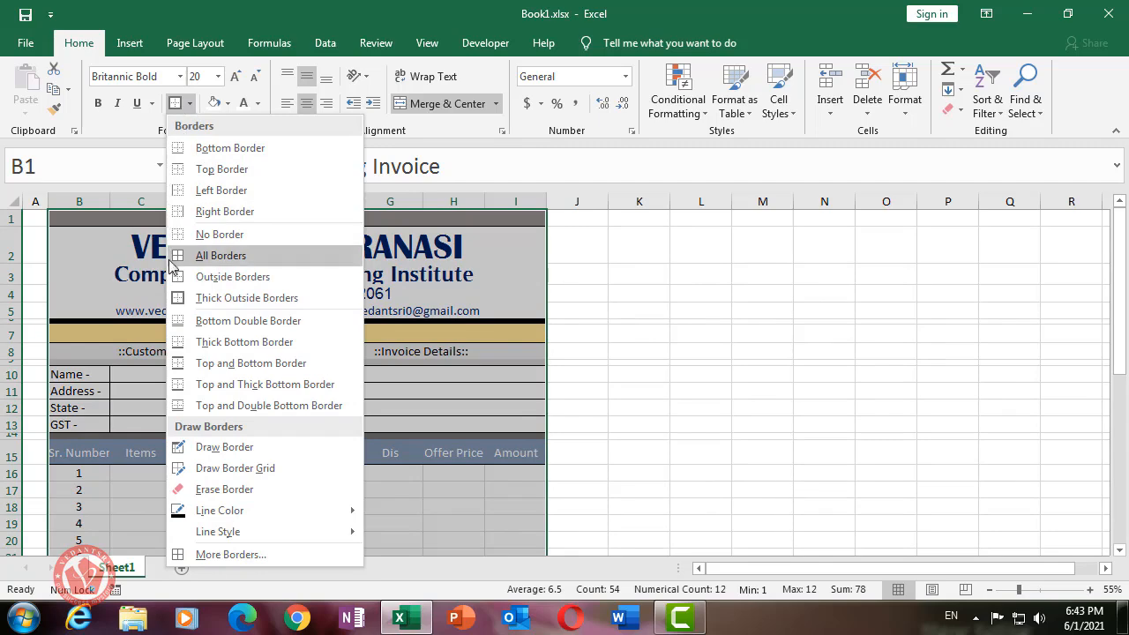
{"action": "left_click", "coordinate": [197, 300]}
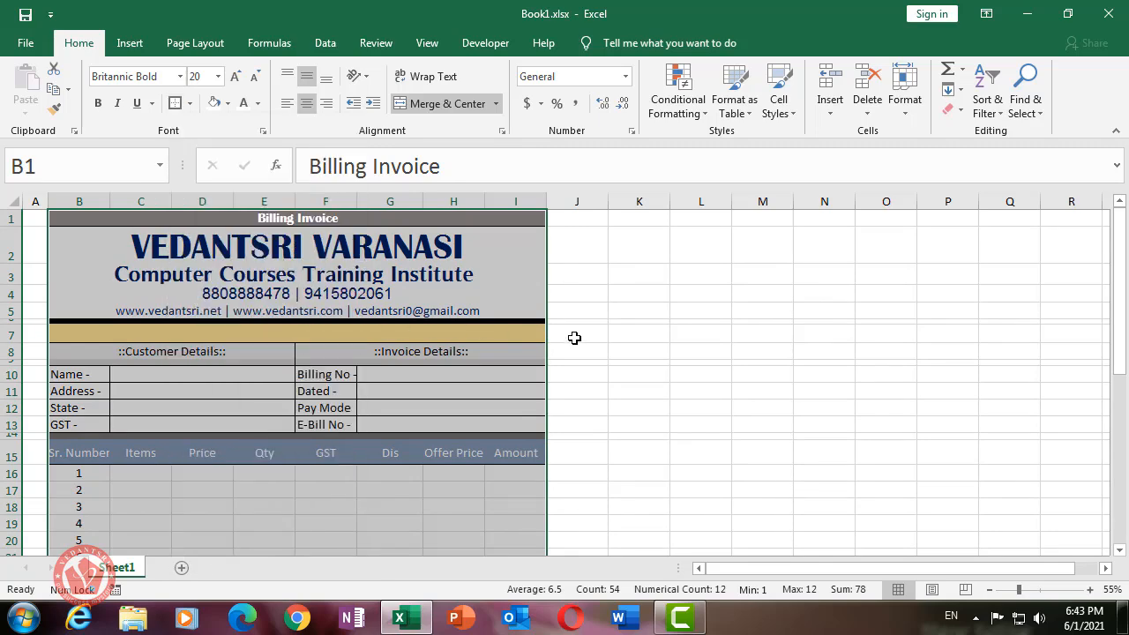
{"action": "left_click", "coordinate": [574, 338]}
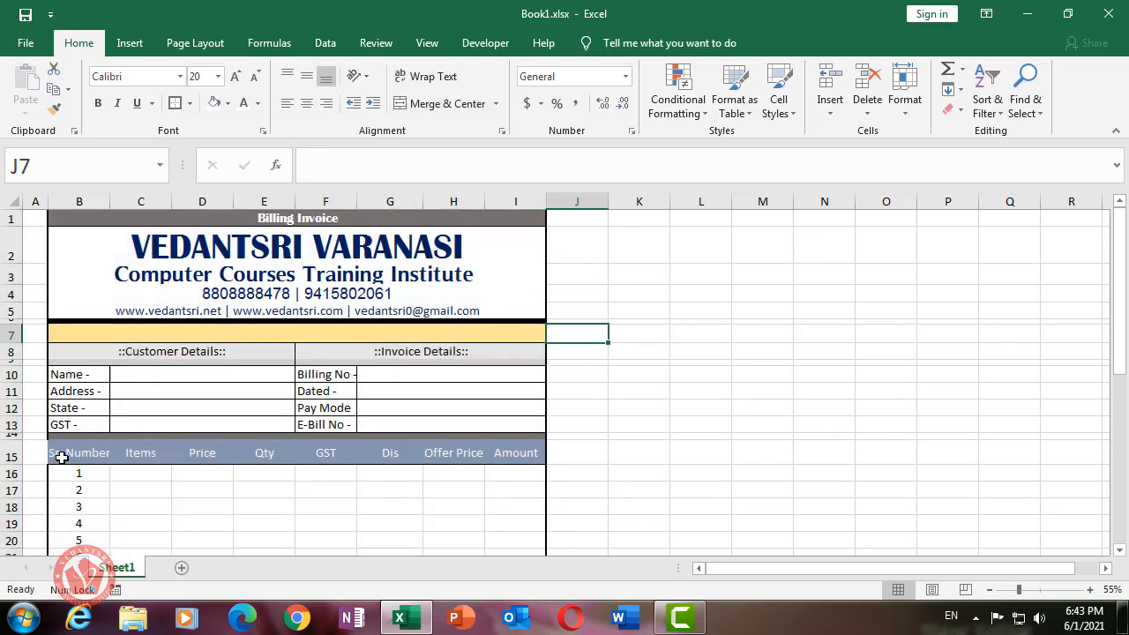
{"action": "scroll", "coordinate": [179, 441], "scroll_direction": "down", "scroll_amount": 8}
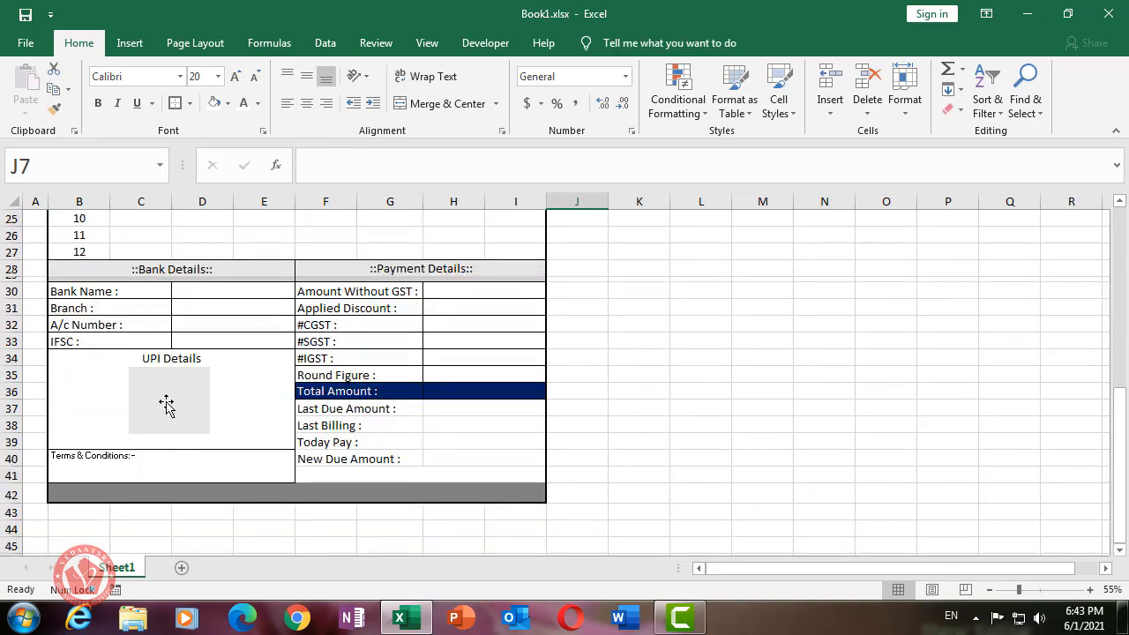
- Nudge the grey UPI placeholder rectangle down two steps
{"action": "left_click", "coordinate": [166, 401]}
{"action": "key", "text": "Down"}
{"action": "key", "text": "Down"}
{"action": "key", "text": "Down"}
{"action": "key", "text": "Down"}
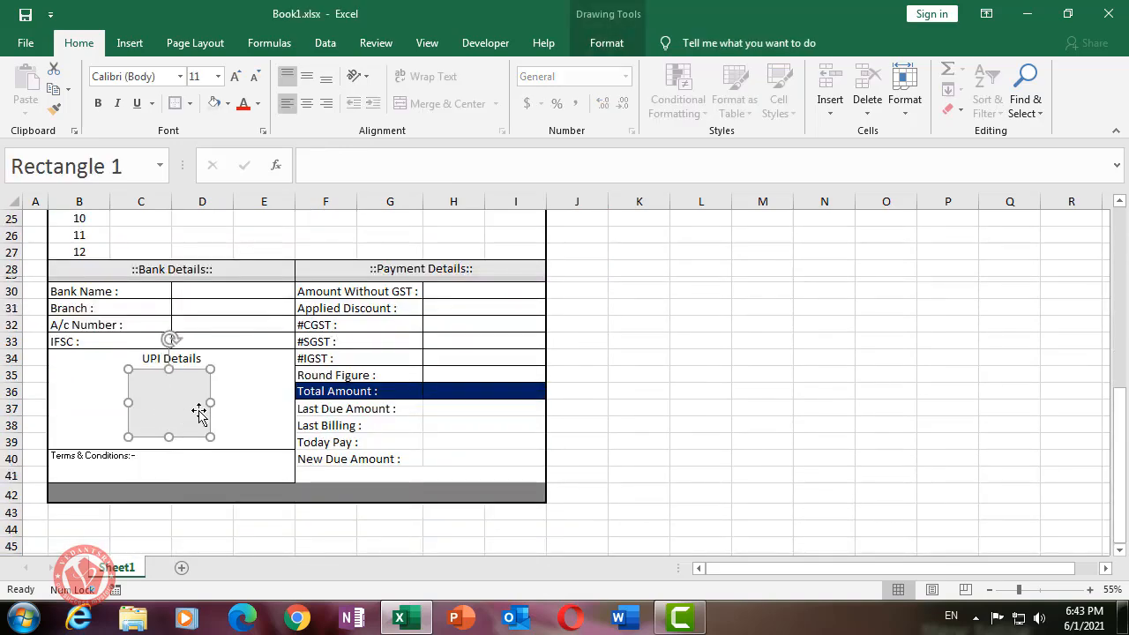
{"action": "key", "text": "Down"}
{"action": "key", "text": "Down"}
- Middle-align the UPI Details heading in B34 and fill it light grey
{"action": "left_click", "coordinate": [80, 362]}
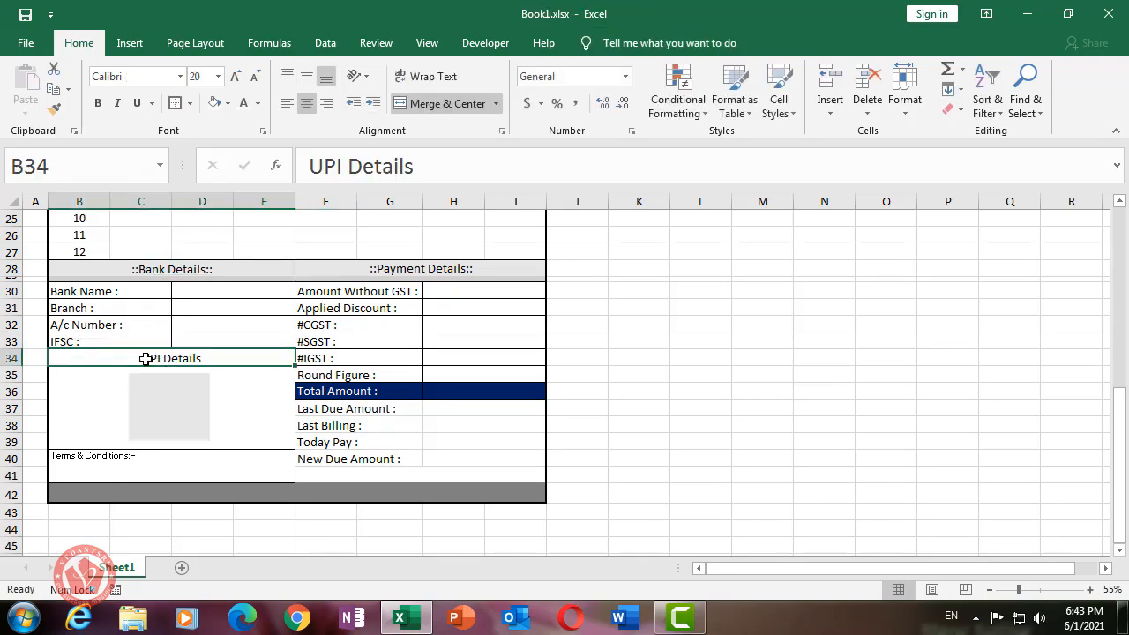
{"action": "left_click", "coordinate": [306, 76]}
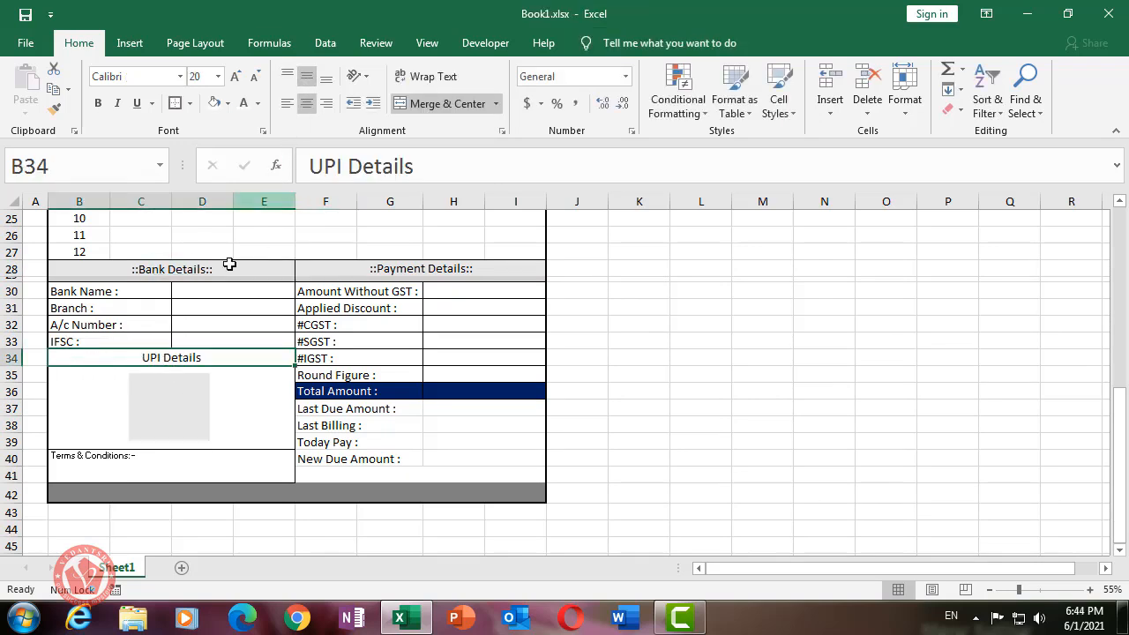
{"action": "left_click", "coordinate": [227, 103]}
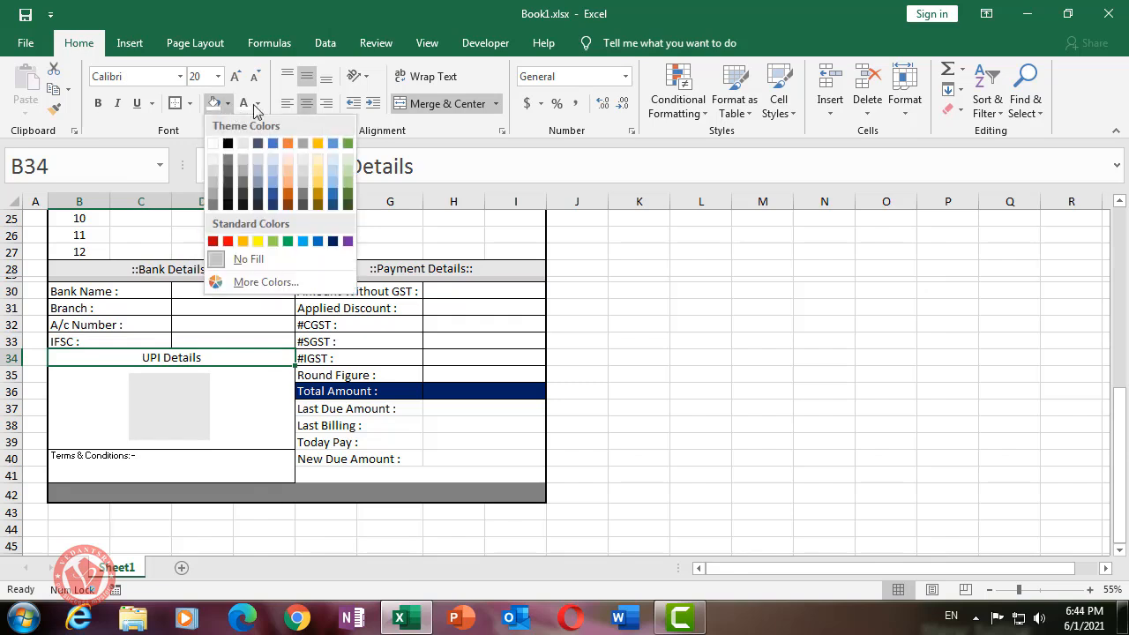
{"action": "left_click", "coordinate": [242, 157]}
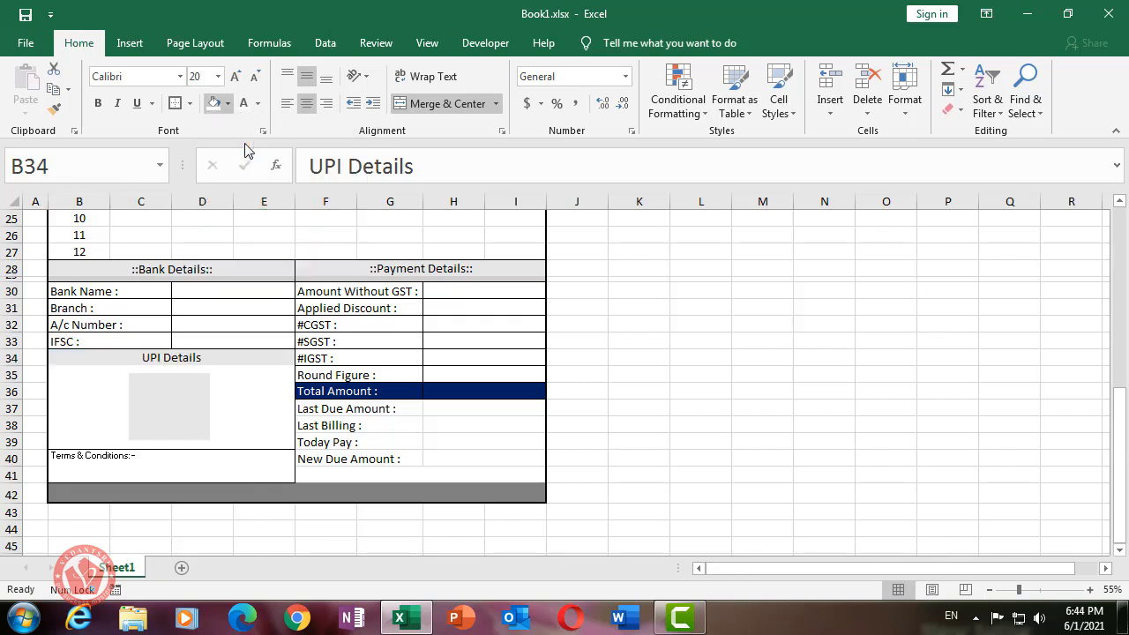
{"action": "left_click", "coordinate": [687, 385]}
{"action": "left_click", "coordinate": [448, 408]}
{"action": "left_click", "coordinate": [448, 438]}
{"action": "left_click", "coordinate": [448, 459]}
{"action": "left_click", "coordinate": [187, 475]}
{"action": "left_click", "coordinate": [638, 392]}
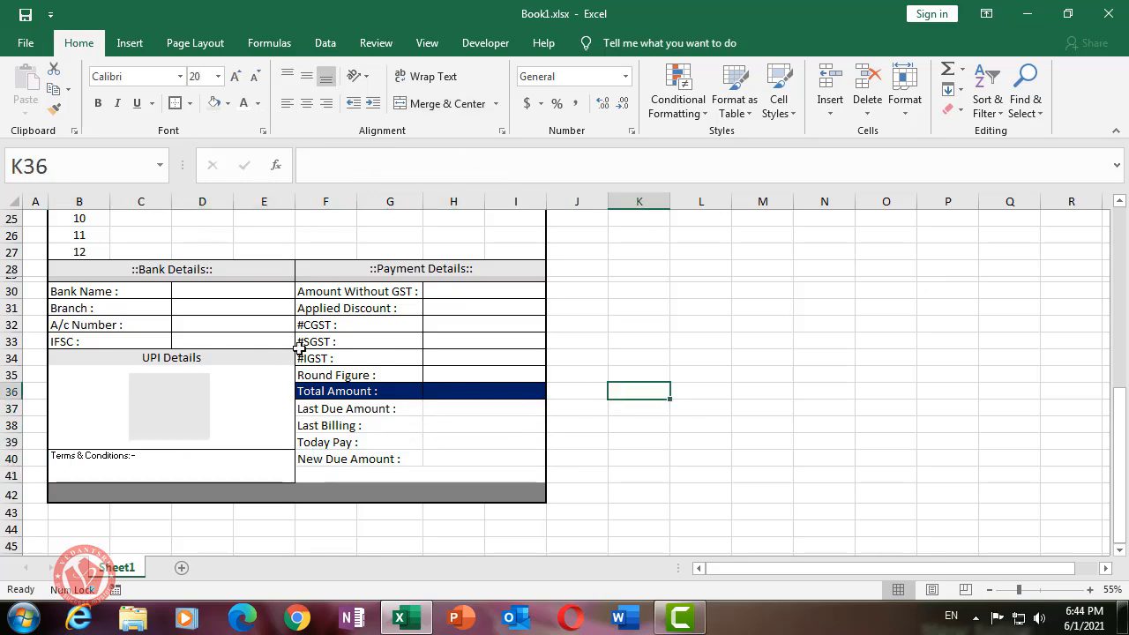
{"action": "scroll", "coordinate": [255, 338], "scroll_direction": "up", "scroll_amount": 8}
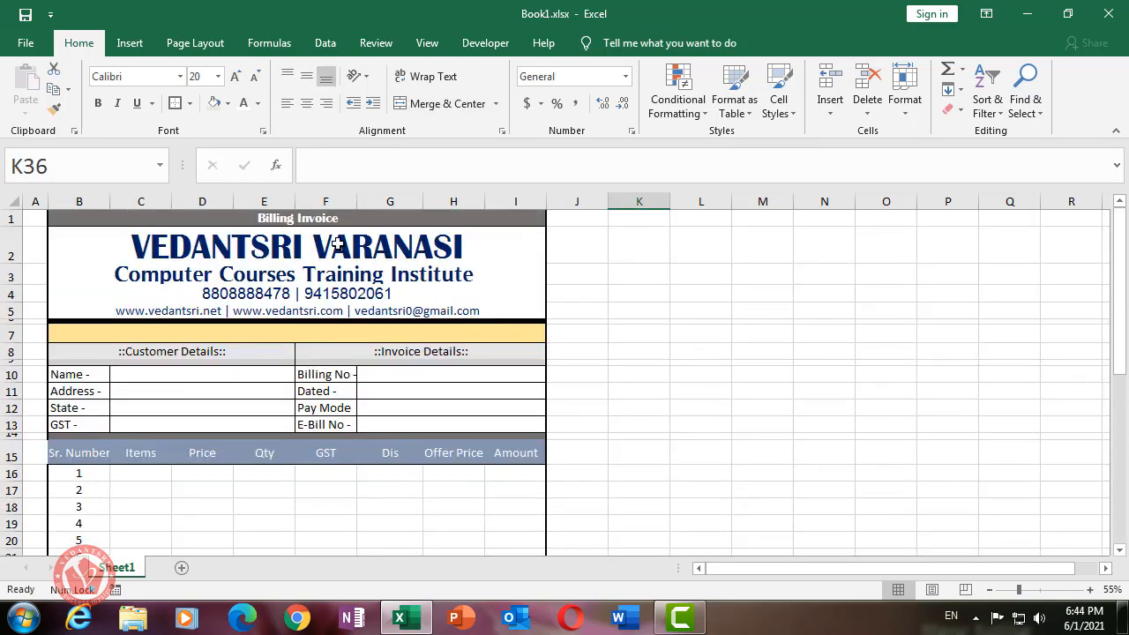
{"action": "scroll", "coordinate": [589, 391], "scroll_direction": "down", "scroll_amount": 1}
{"action": "scroll", "coordinate": [577, 396], "scroll_direction": "up", "scroll_amount": 1}
{"action": "key", "text": "ctrl+p"}
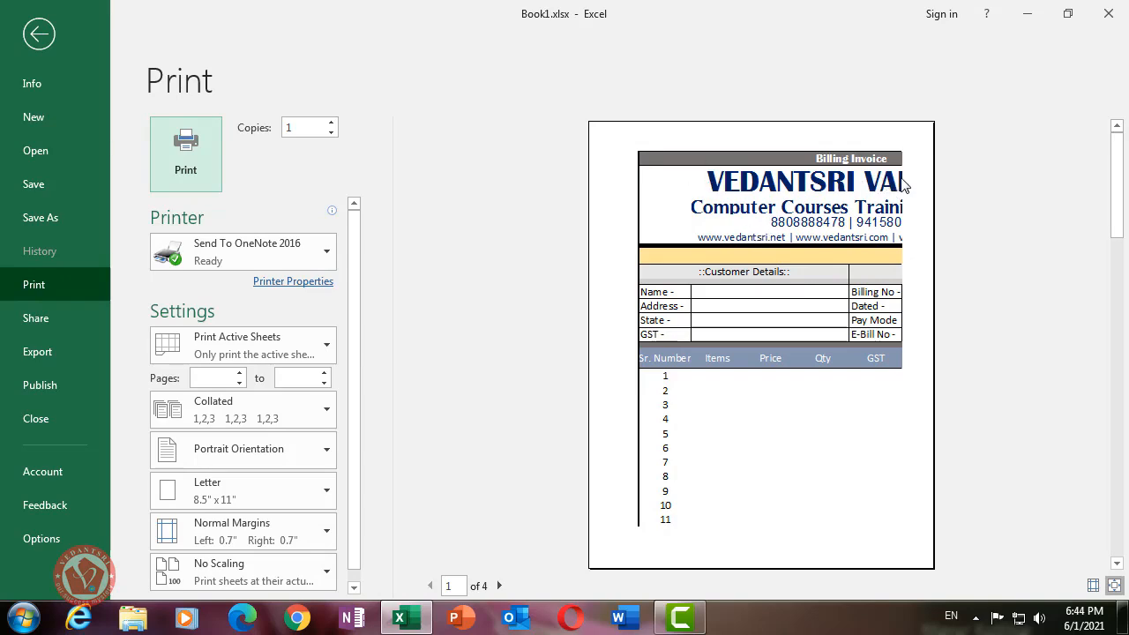
{"action": "left_click", "coordinate": [44, 42]}
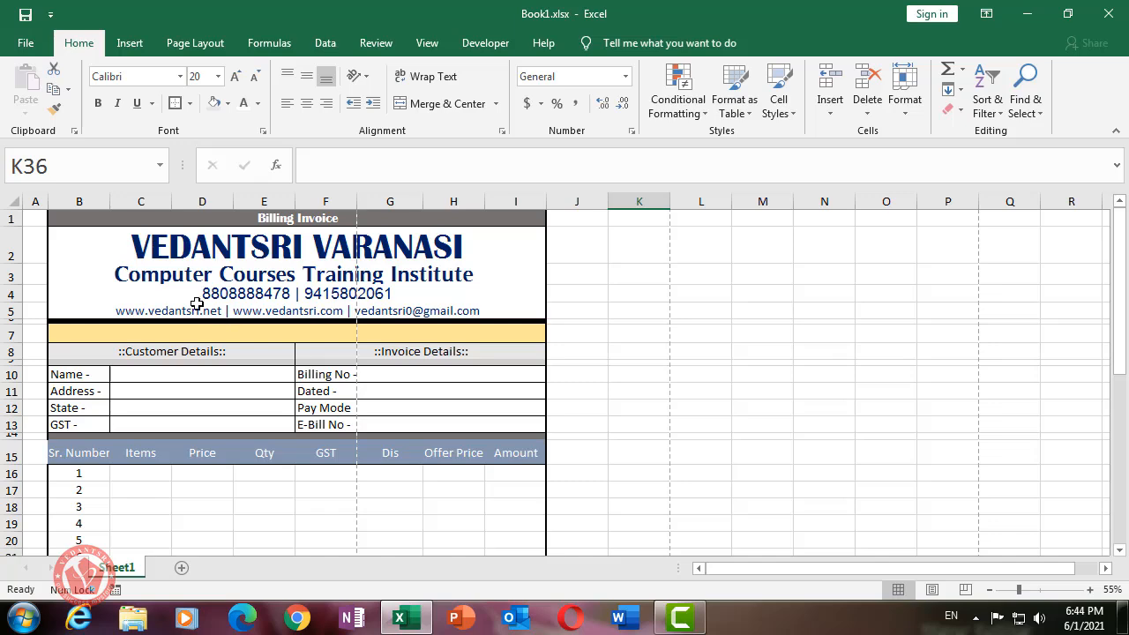
- Select B1:I42 and use Page Layout's Set Print Area to make it the print area
{"action": "left_click_drag", "start_coordinate": [74, 219], "coordinate": [438, 533]}
{"action": "left_click", "coordinate": [195, 43]}
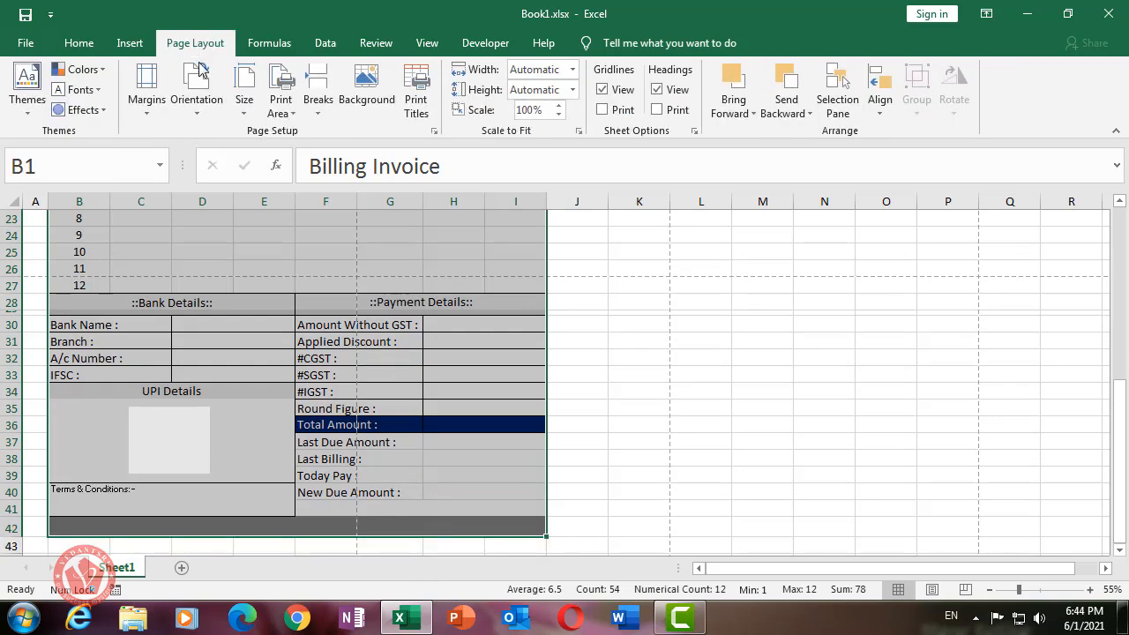
{"action": "left_click", "coordinate": [289, 118]}
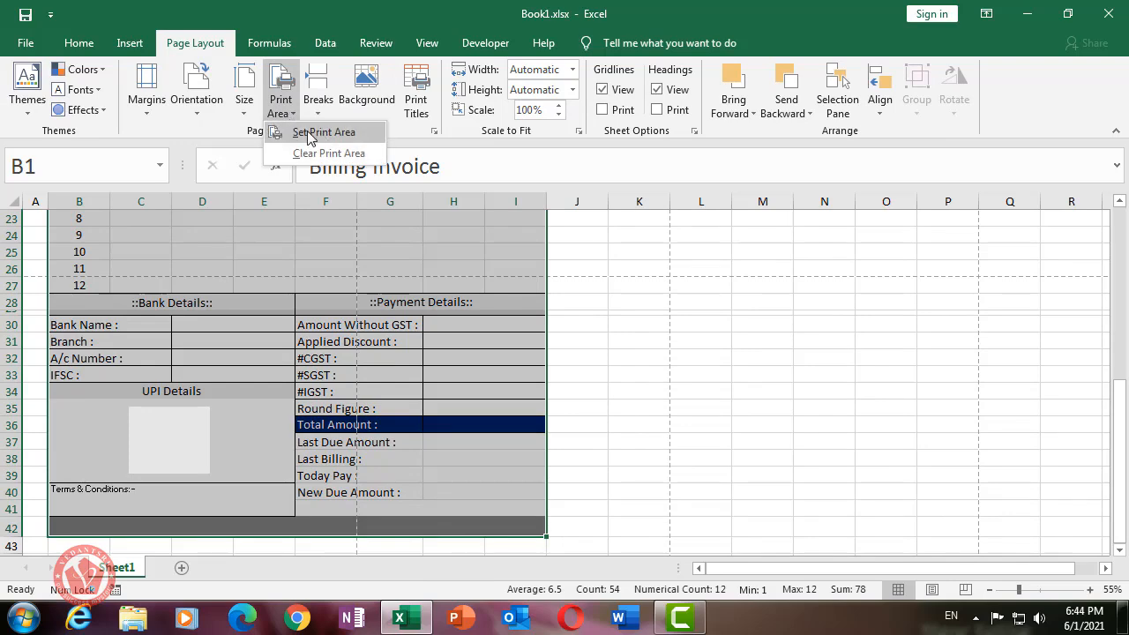
{"action": "left_click", "coordinate": [323, 132]}
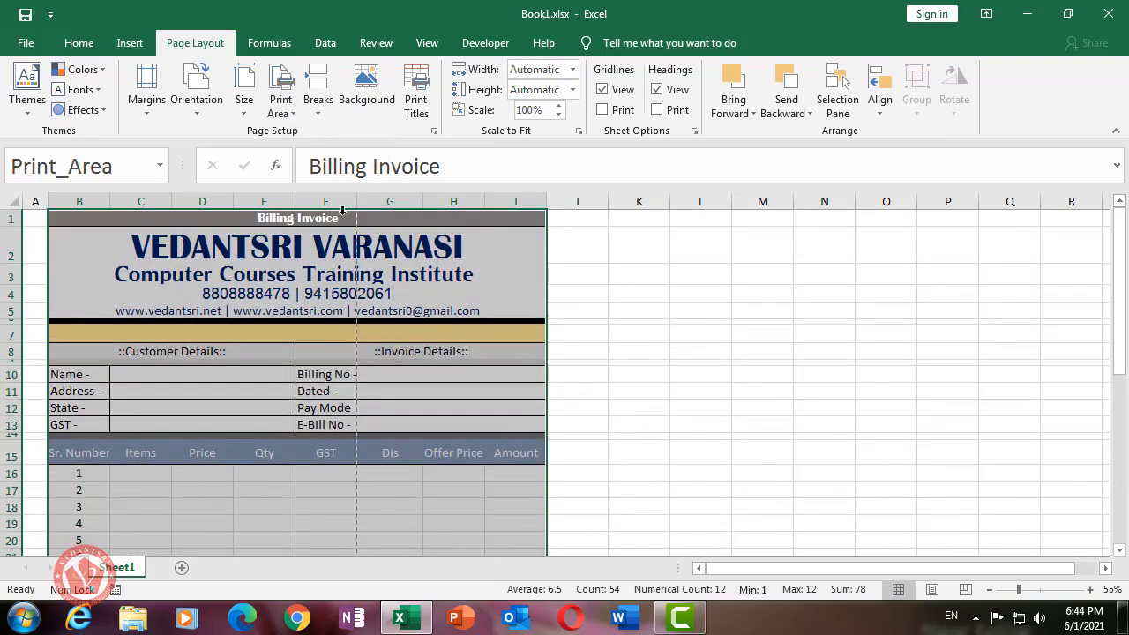
{"action": "left_click", "coordinate": [649, 272]}
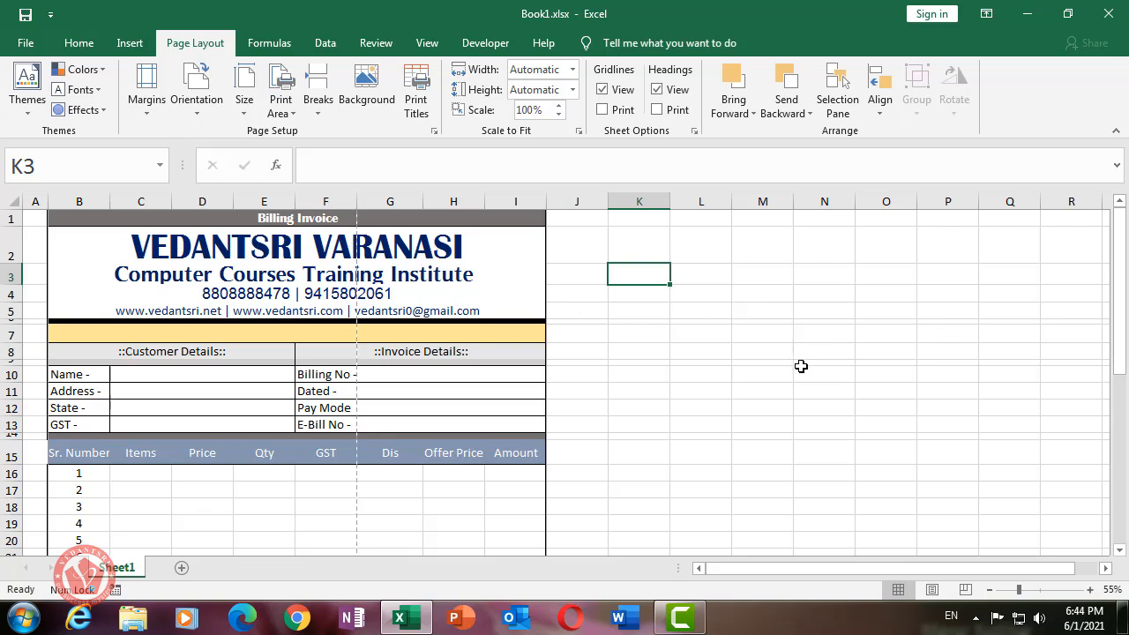
- Switch to Page Layout view and zoom out to 30% to see every printed page
{"action": "left_click", "coordinate": [933, 591]}
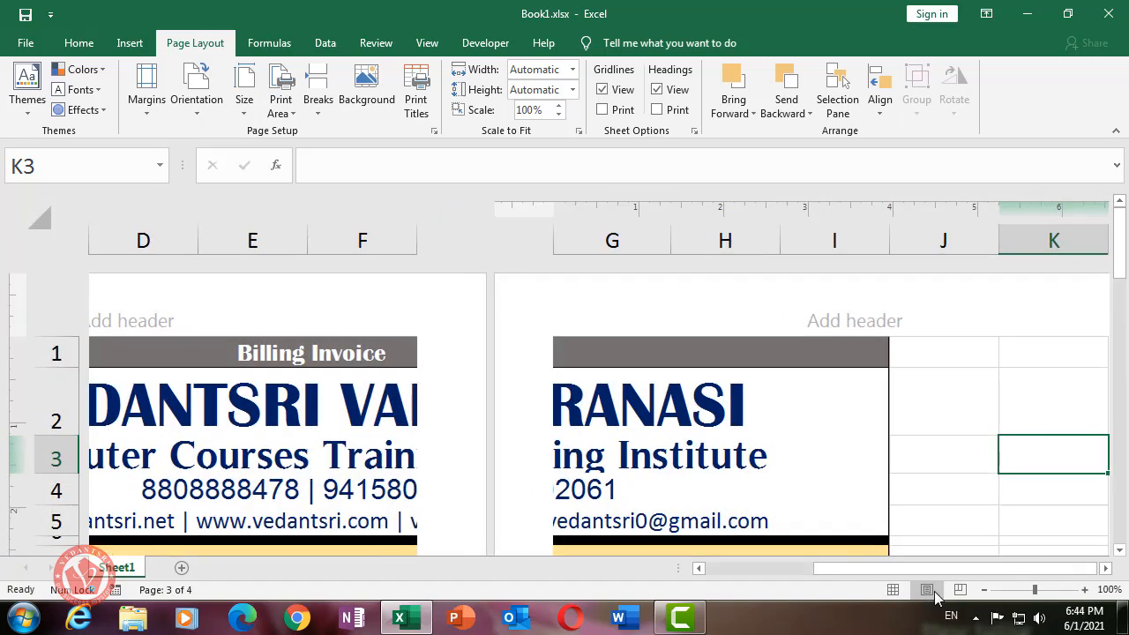
{"action": "left_click", "coordinate": [984, 590]}
{"action": "left_click", "coordinate": [984, 590]}
{"action": "left_click", "coordinate": [984, 590]}
{"action": "left_click", "coordinate": [984, 590]}
{"action": "left_click", "coordinate": [984, 590]}
{"action": "left_click", "coordinate": [984, 590]}
{"action": "left_click", "coordinate": [984, 590]}
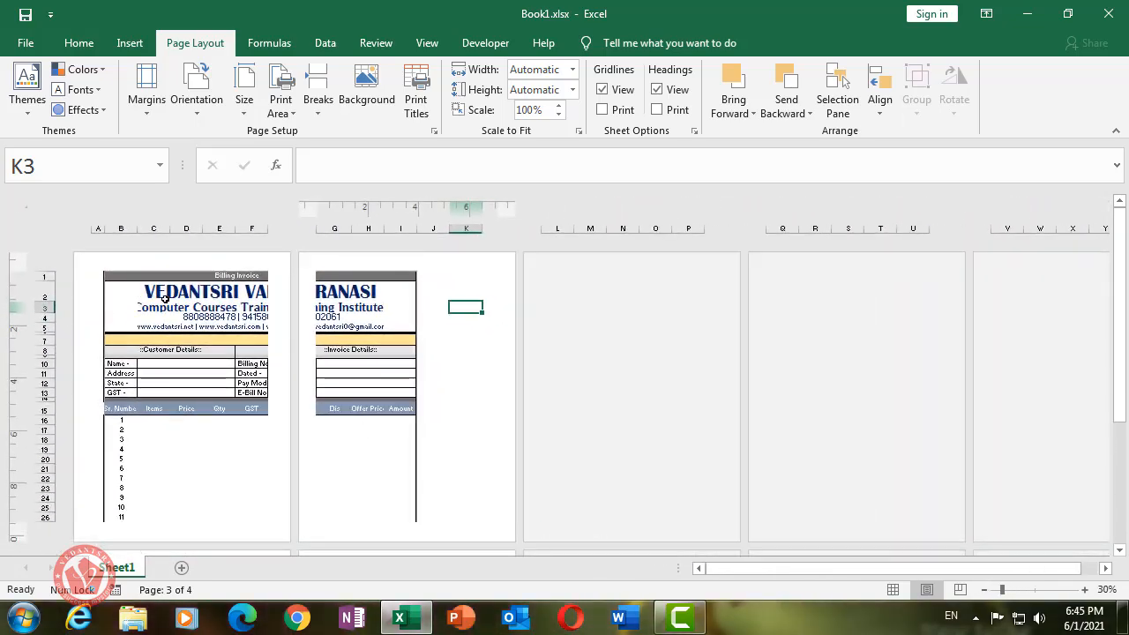
{"action": "left_click", "coordinate": [644, 296]}
{"action": "left_click", "coordinate": [784, 304]}
{"action": "left_click", "coordinate": [1072, 298]}
{"action": "left_click", "coordinate": [689, 318]}
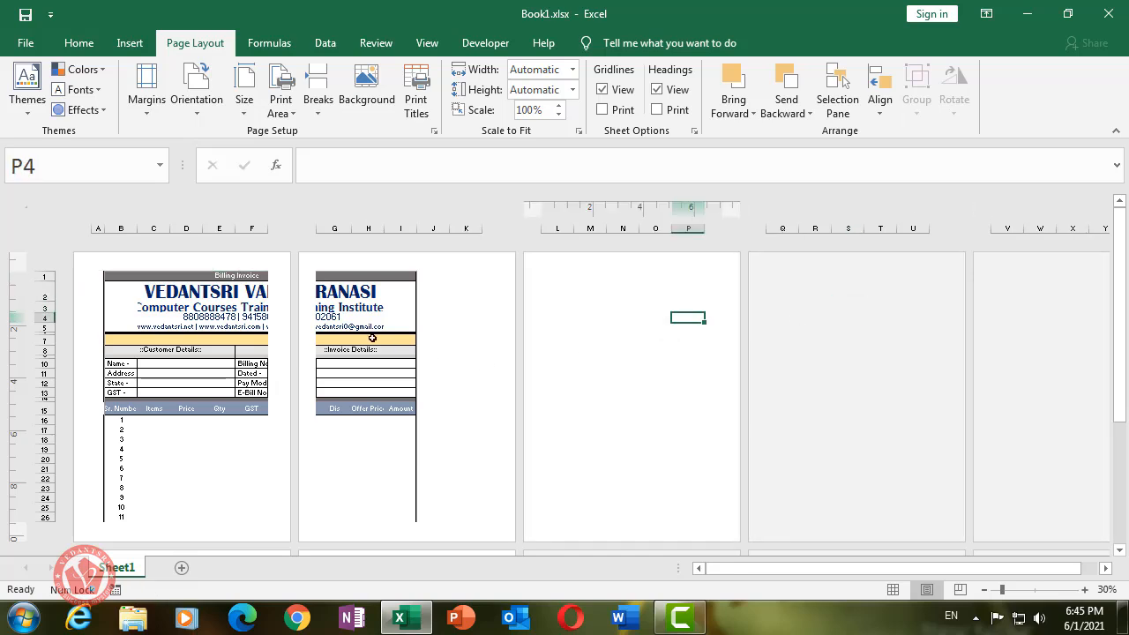
{"action": "left_click", "coordinate": [120, 340]}
{"action": "left_click", "coordinate": [163, 307]}
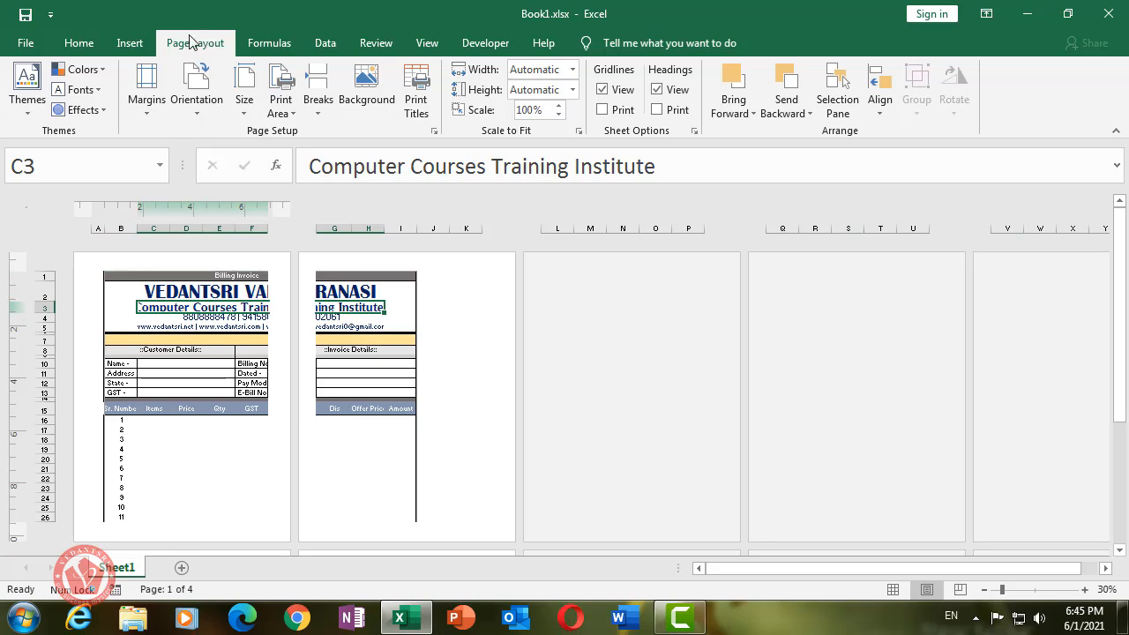
- Set the Scale to Fit width to 1 page
{"action": "left_click", "coordinate": [528, 111]}
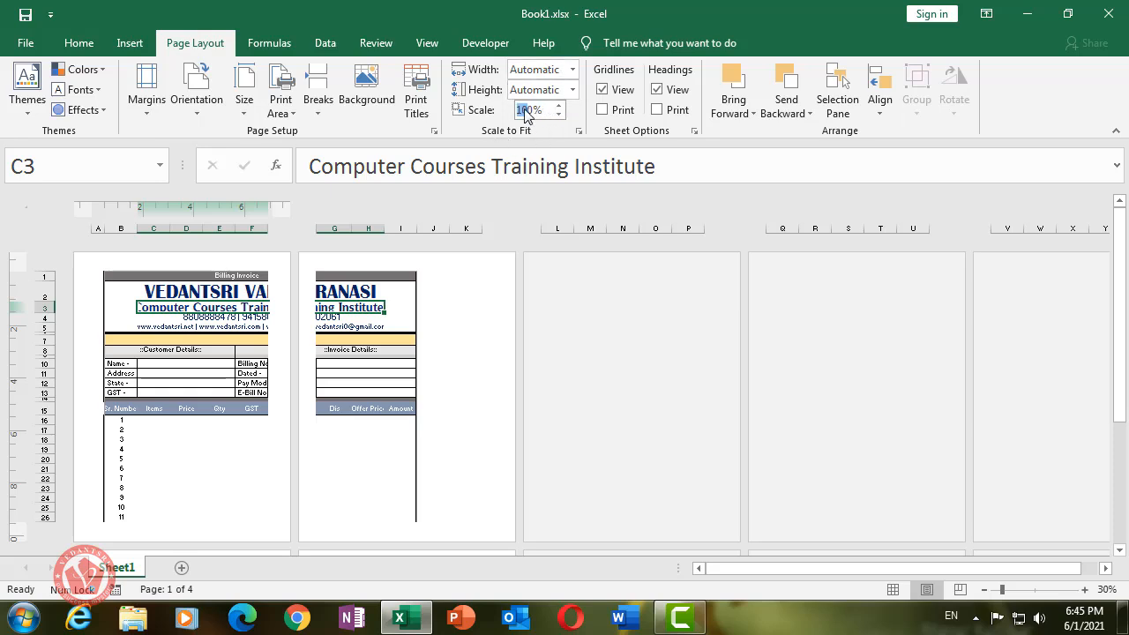
{"action": "left_click", "coordinate": [571, 73]}
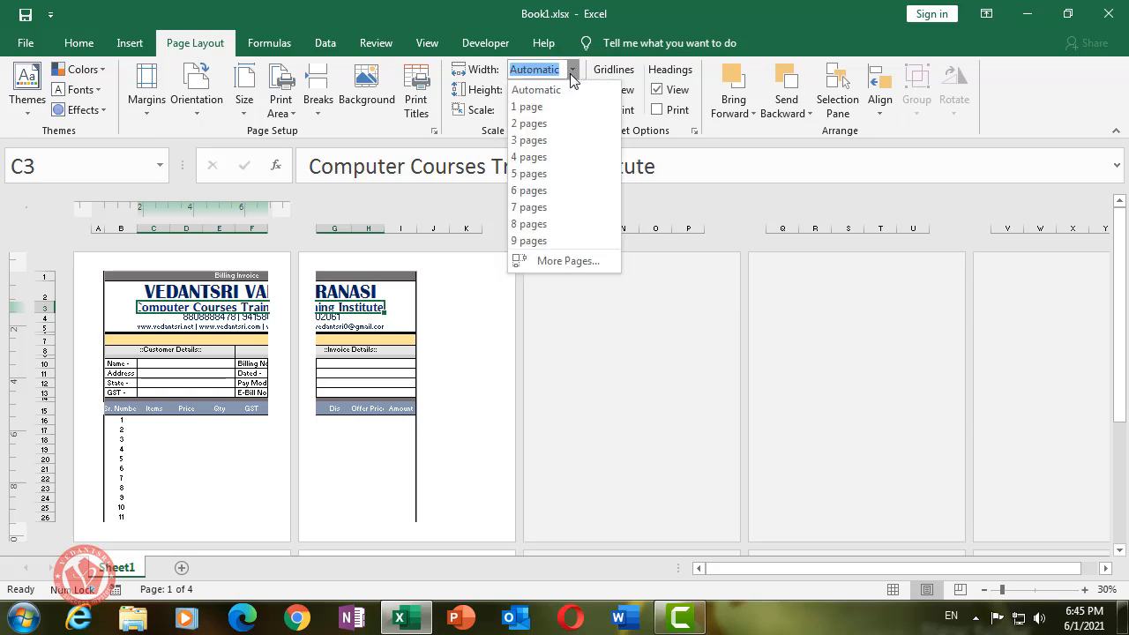
{"action": "left_click", "coordinate": [564, 87]}
{"action": "left_click", "coordinate": [574, 70]}
{"action": "left_click", "coordinate": [555, 111]}
{"action": "left_click", "coordinate": [571, 68]}
{"action": "left_click", "coordinate": [567, 105]}
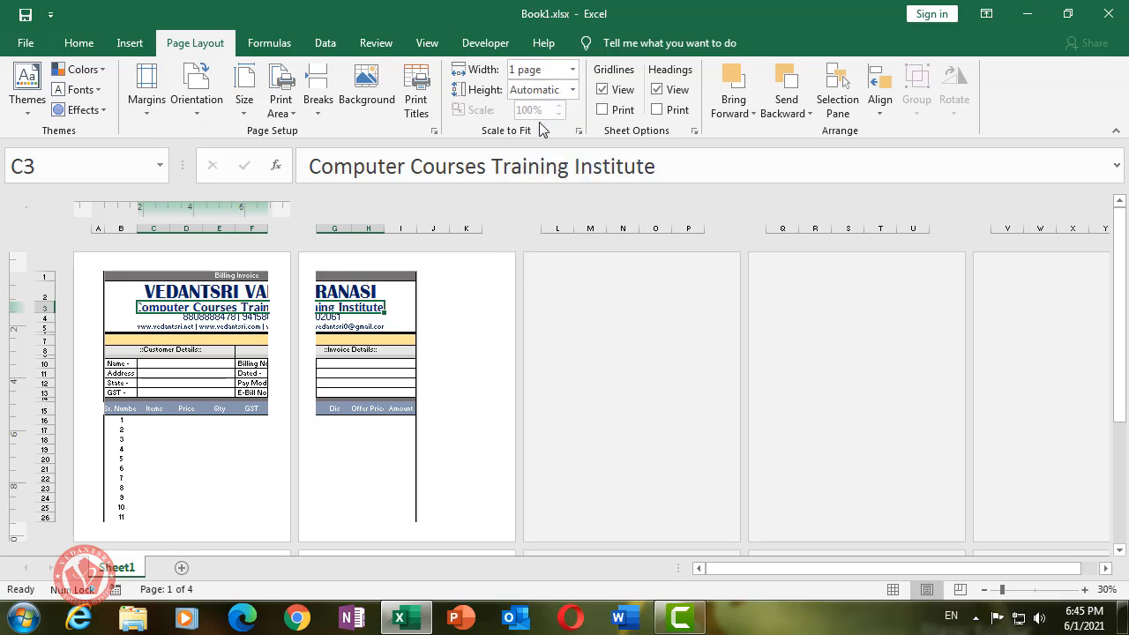
{"action": "left_click", "coordinate": [572, 70]}
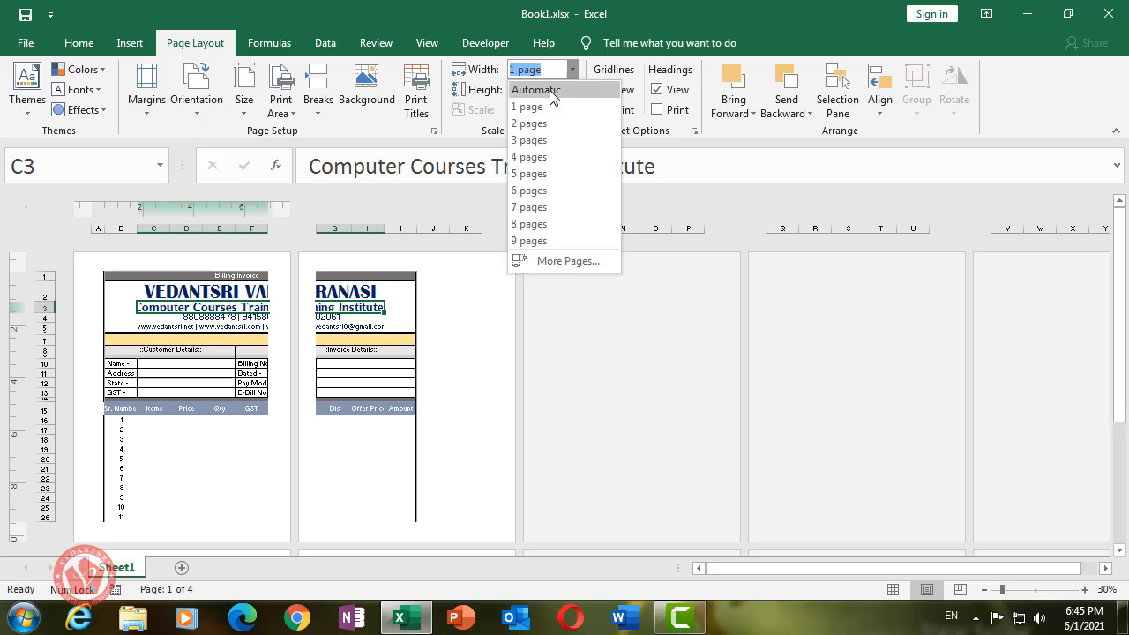
- Set both Scale to Fit width and height back to Automatic
{"action": "left_click", "coordinate": [554, 89]}
{"action": "left_click", "coordinate": [572, 90]}
{"action": "left_click", "coordinate": [548, 111]}
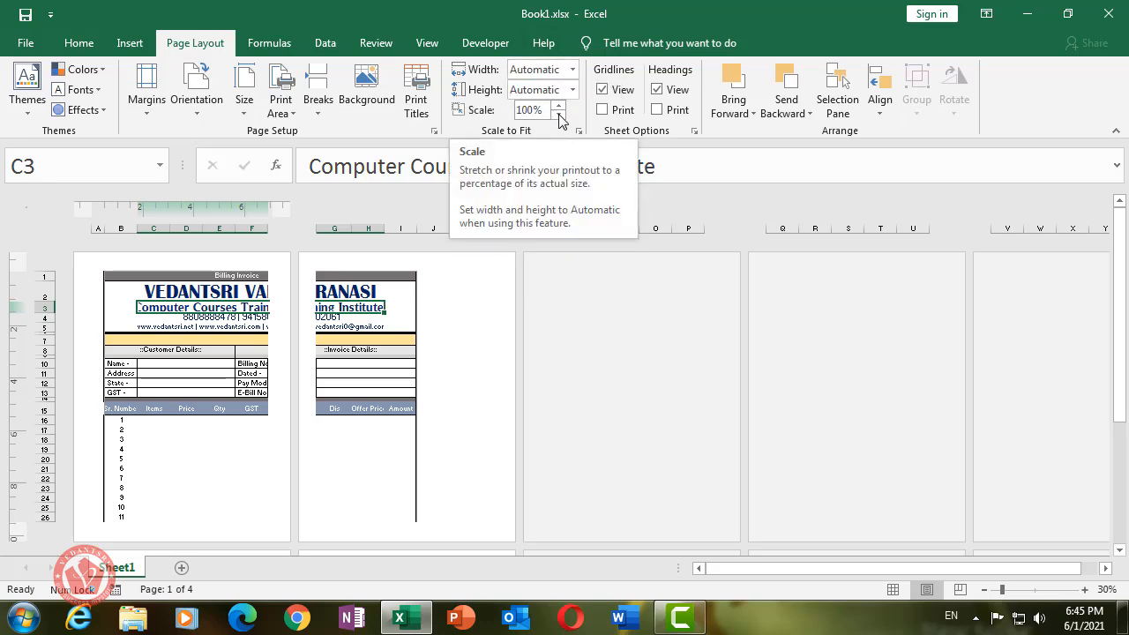
- Lower the print scale in 5% steps from 100% to 70%
{"action": "left_click", "coordinate": [559, 116]}
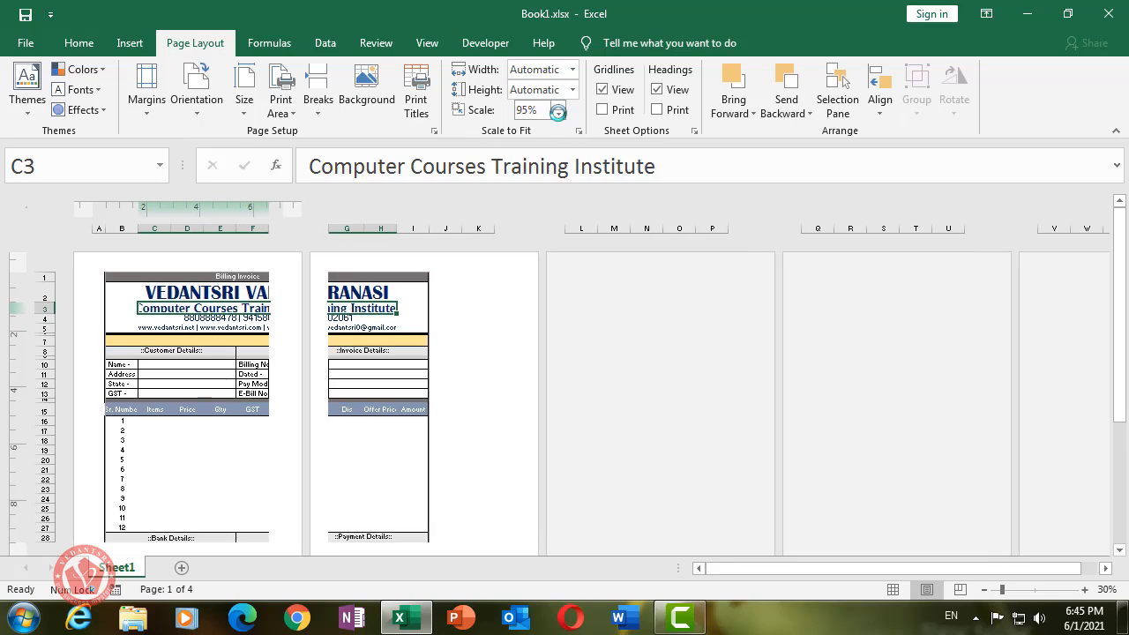
{"action": "left_click", "coordinate": [543, 107]}
{"action": "left_click", "coordinate": [558, 115]}
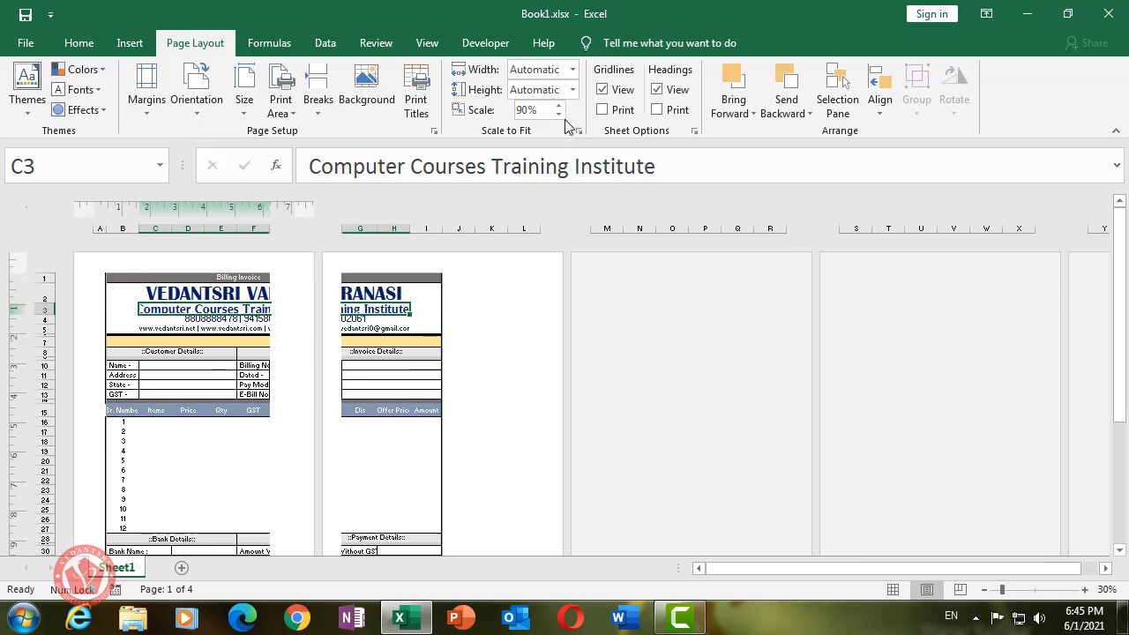
{"action": "left_click", "coordinate": [558, 115]}
{"action": "left_click", "coordinate": [558, 116]}
{"action": "left_click", "coordinate": [558, 116]}
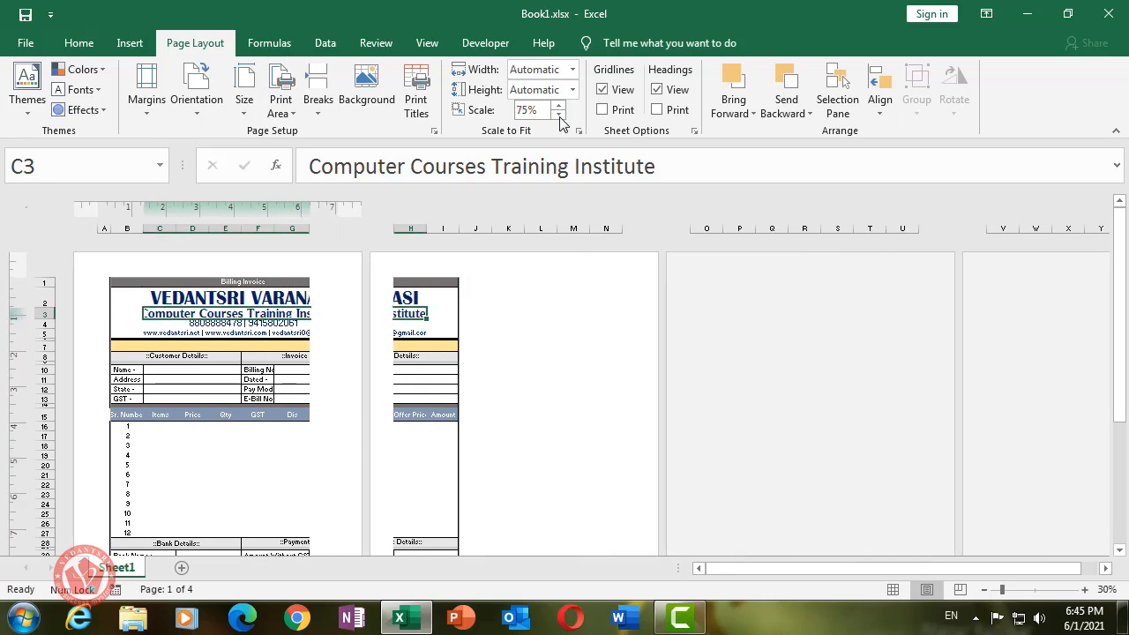
{"action": "left_click", "coordinate": [558, 116]}
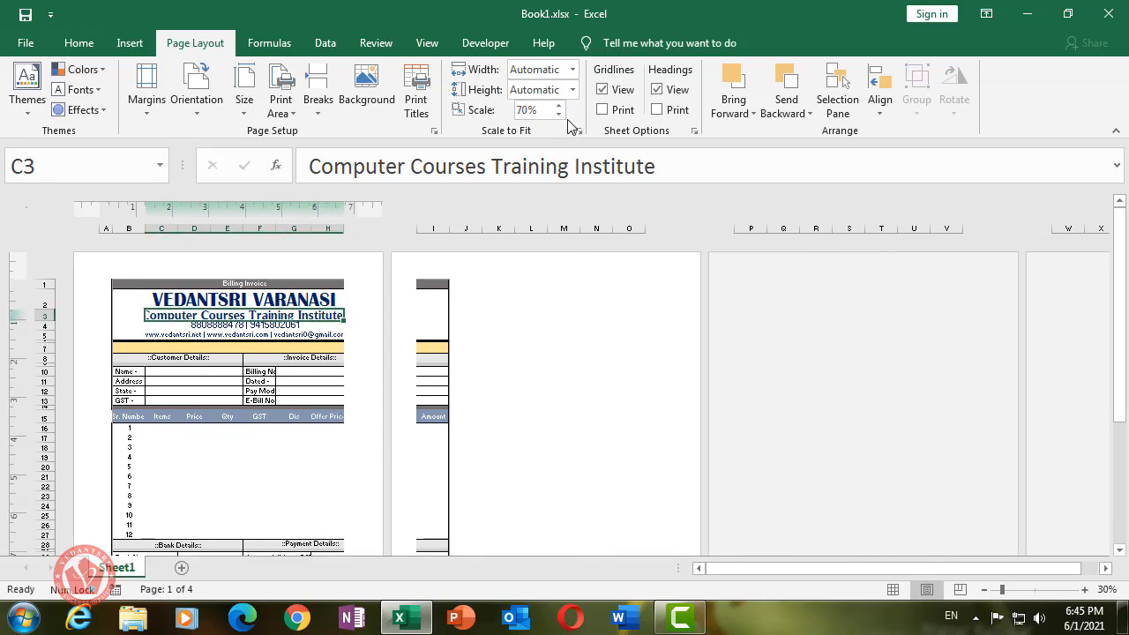
{"action": "scroll", "coordinate": [295, 385], "scroll_direction": "down", "scroll_amount": 5}
{"action": "scroll", "coordinate": [258, 389], "scroll_direction": "up", "scroll_amount": 5}
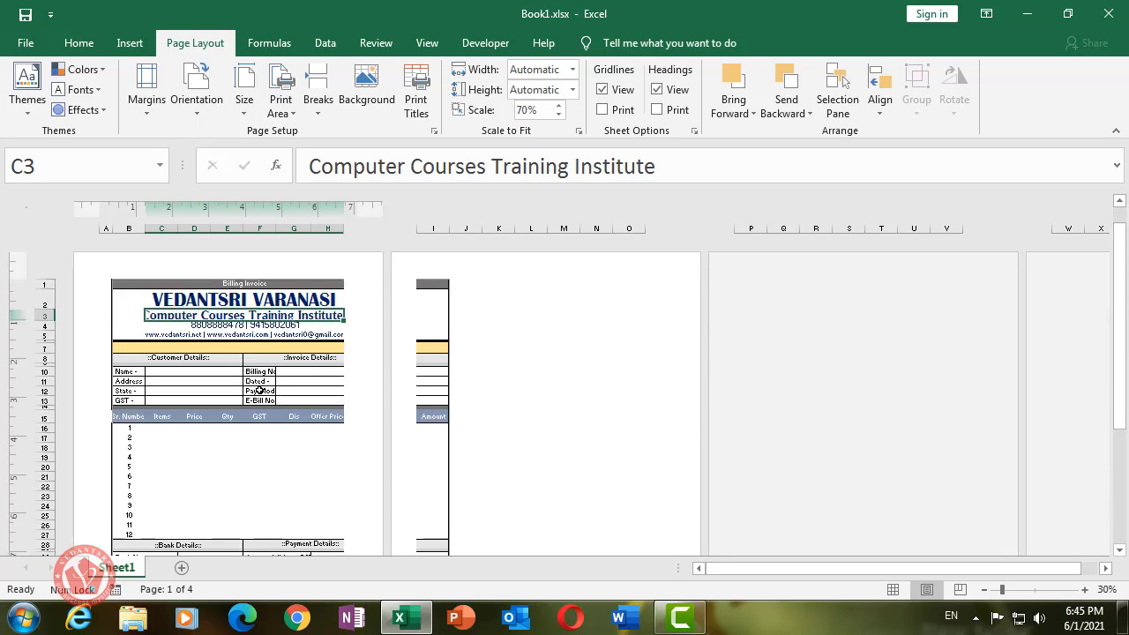
- Set the paper size to A4 and the left and right custom margins to 0
{"action": "left_click", "coordinate": [244, 104]}
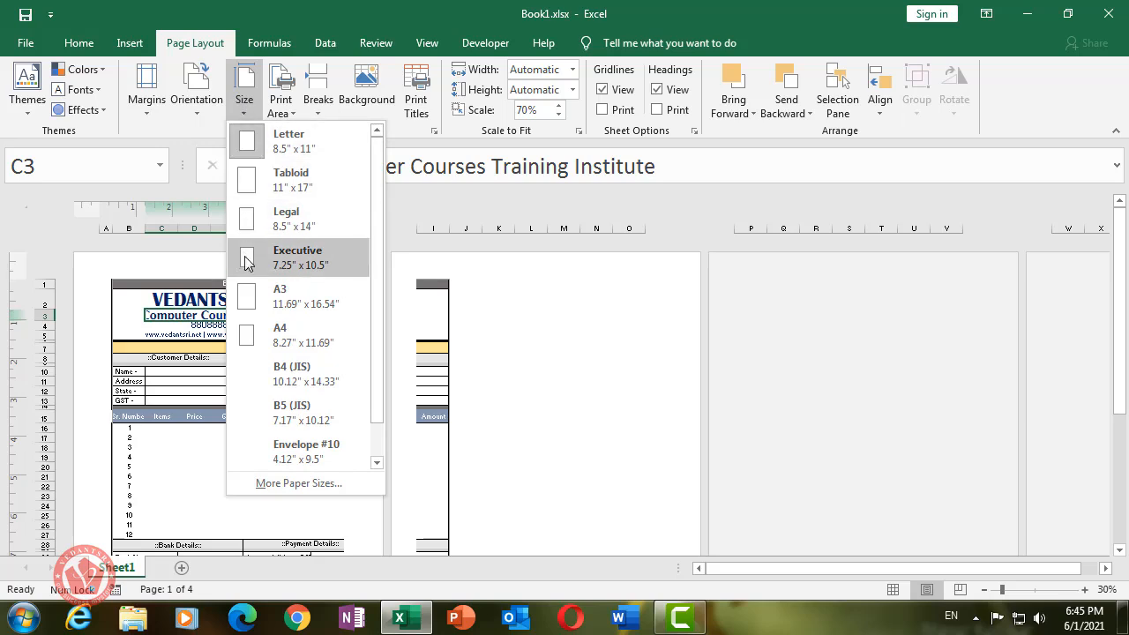
{"action": "left_click", "coordinate": [283, 340]}
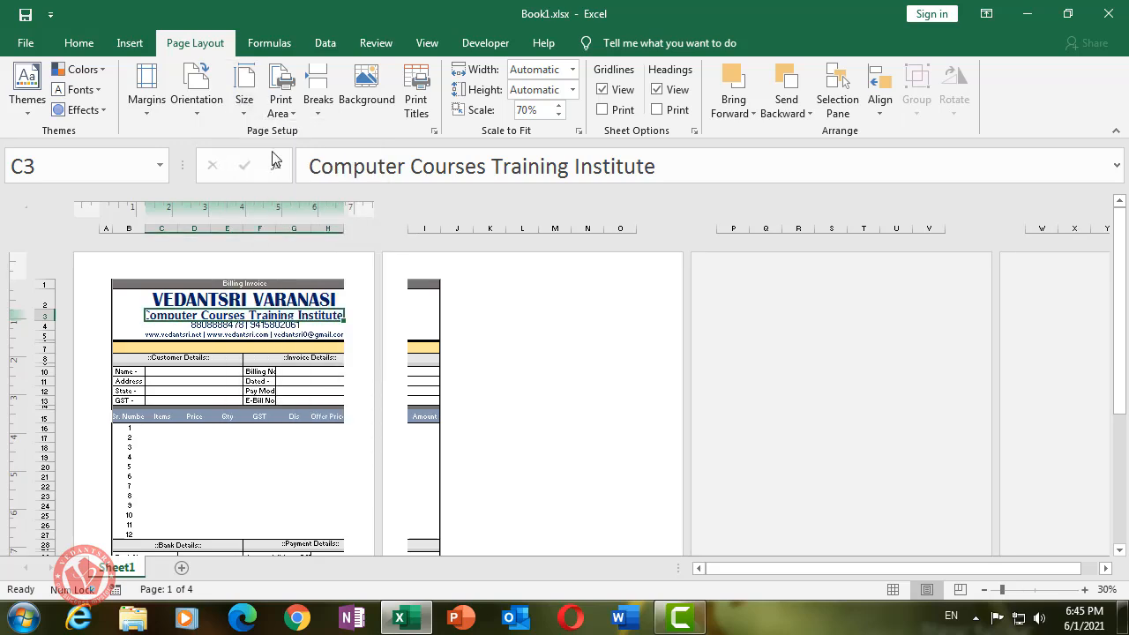
{"action": "left_click", "coordinate": [156, 110]}
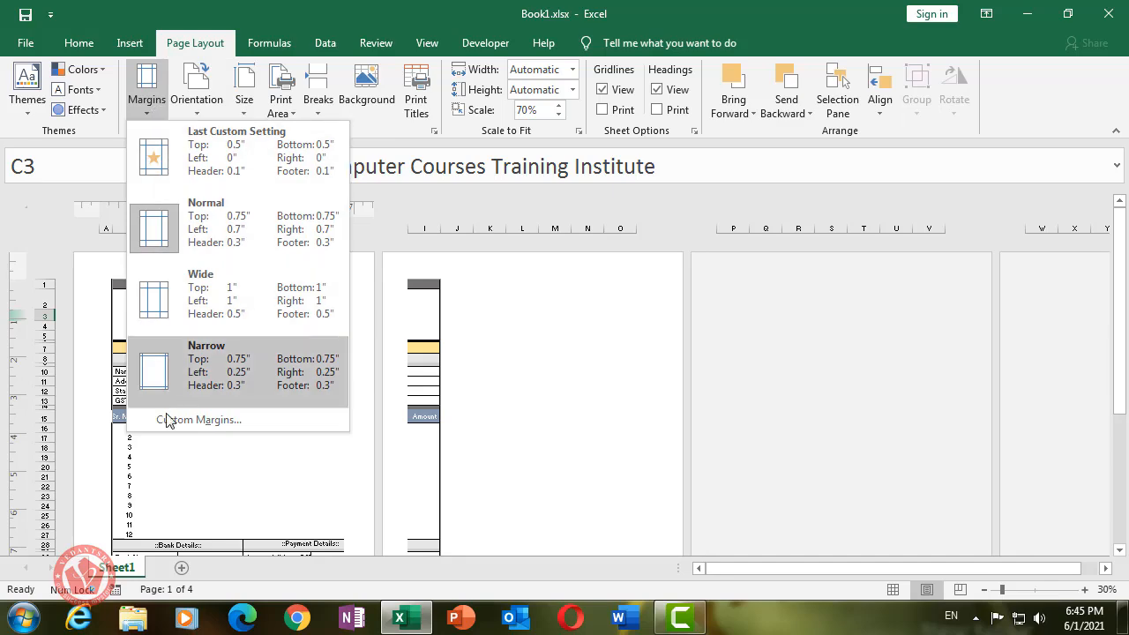
{"action": "left_click", "coordinate": [199, 420]}
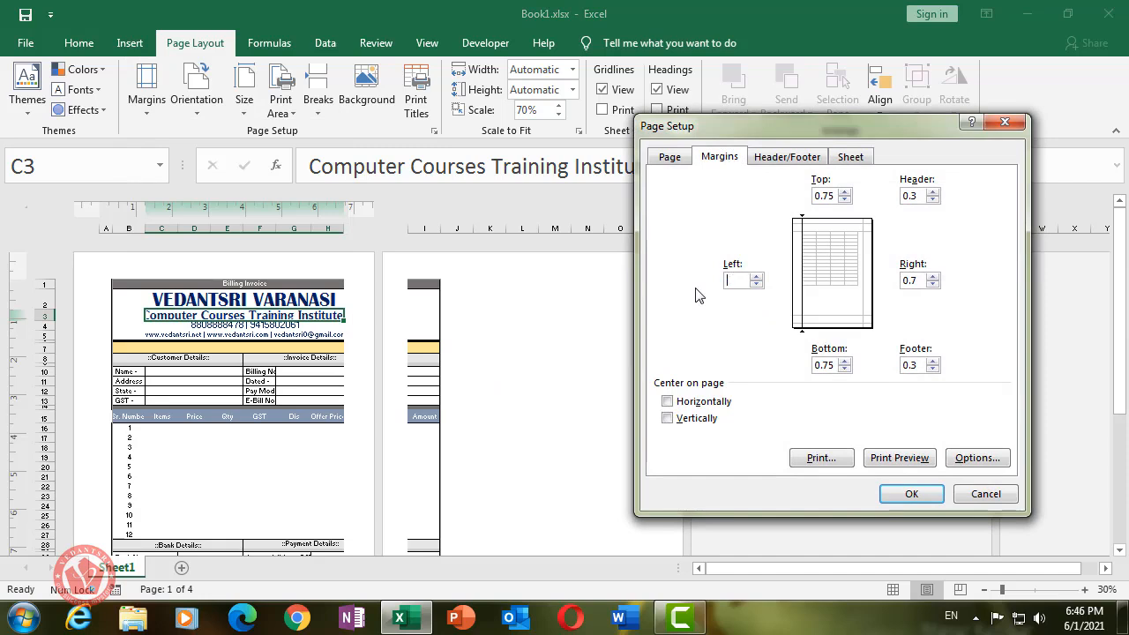
{"action": "key", "text": "Tab"}
{"action": "left_click", "coordinate": [738, 280]}
{"action": "left_click", "coordinate": [917, 280]}
{"action": "left_click", "coordinate": [911, 494]}
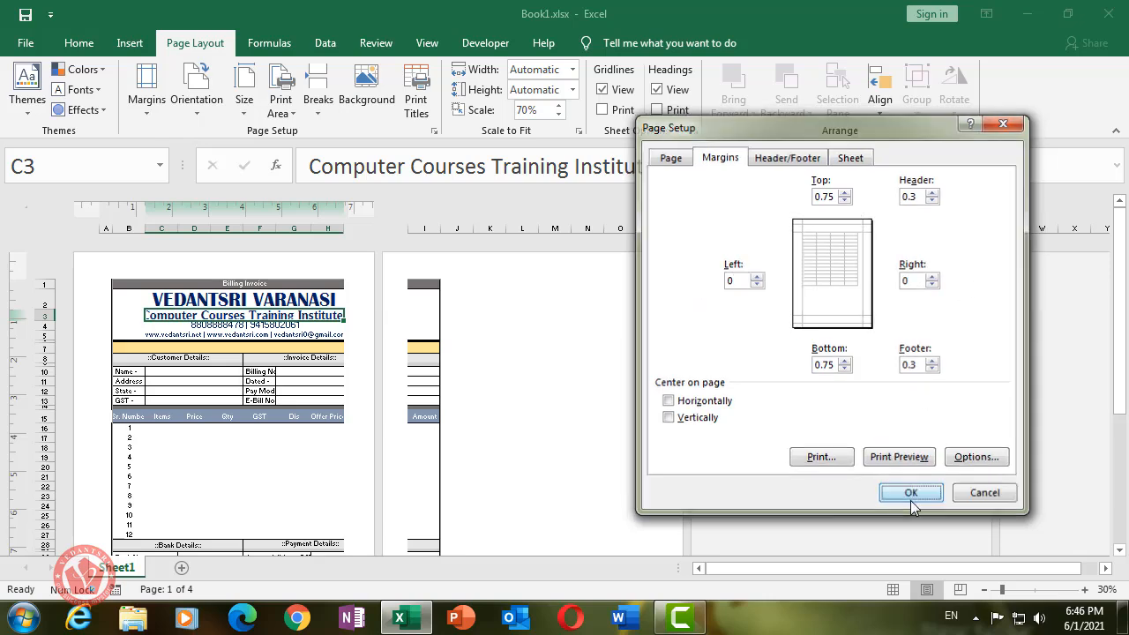
- Switch back to Normal view and open the print preview with Ctrl+P, showing page 1 of 2
{"action": "scroll", "coordinate": [304, 332], "scroll_direction": "down", "scroll_amount": 3}
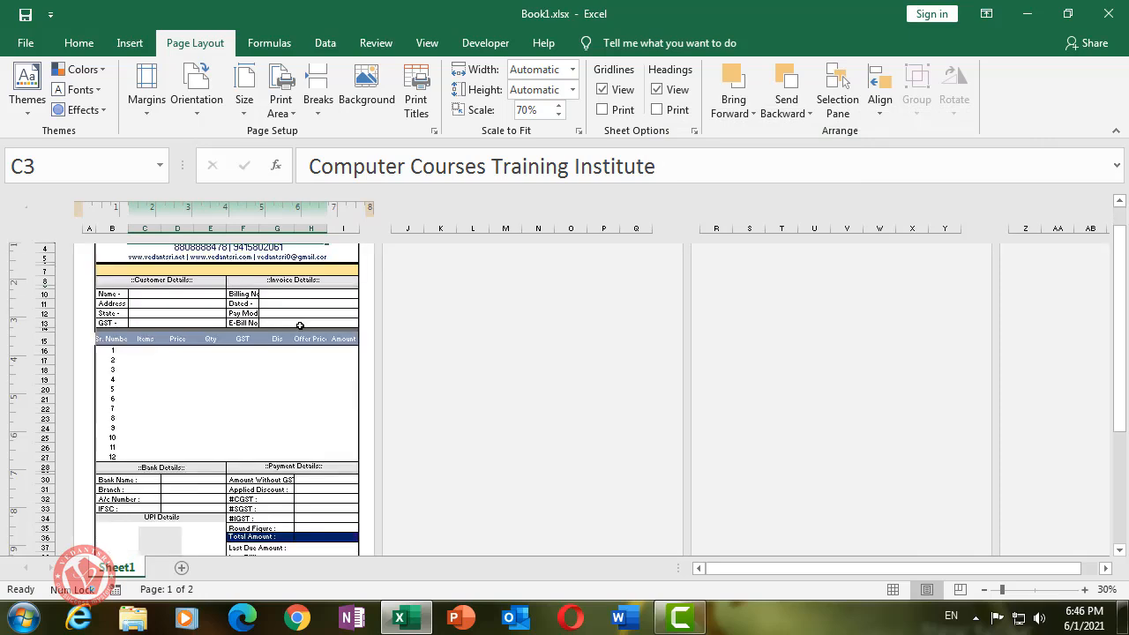
{"action": "scroll", "coordinate": [309, 356], "scroll_direction": "down", "scroll_amount": 1}
{"action": "scroll", "coordinate": [308, 356], "scroll_direction": "up", "scroll_amount": 5}
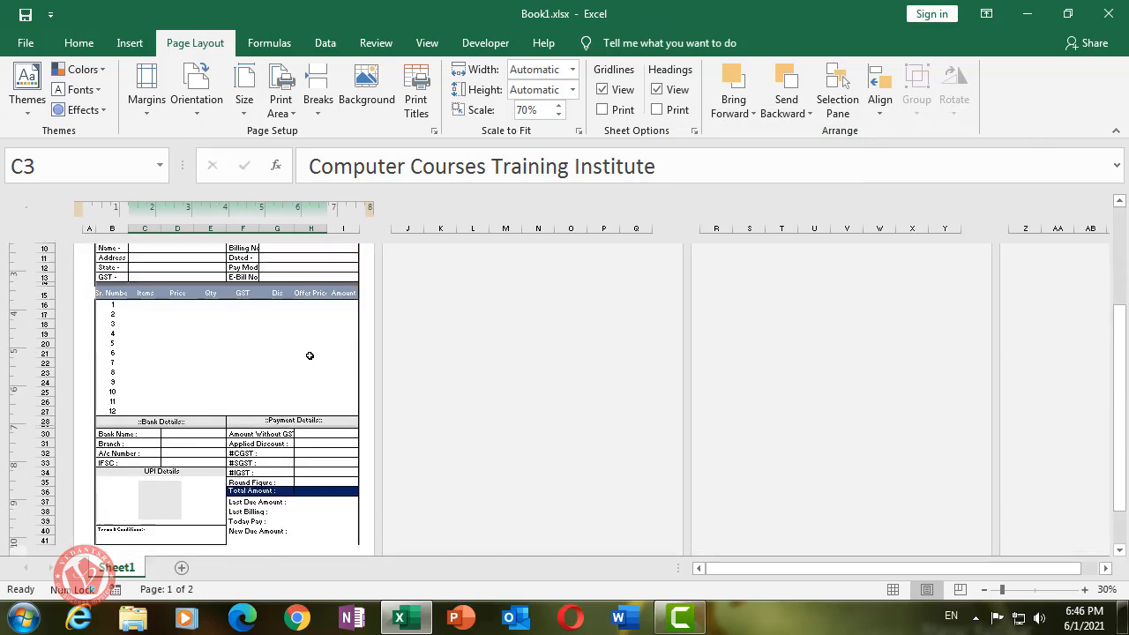
{"action": "left_click", "coordinate": [892, 591]}
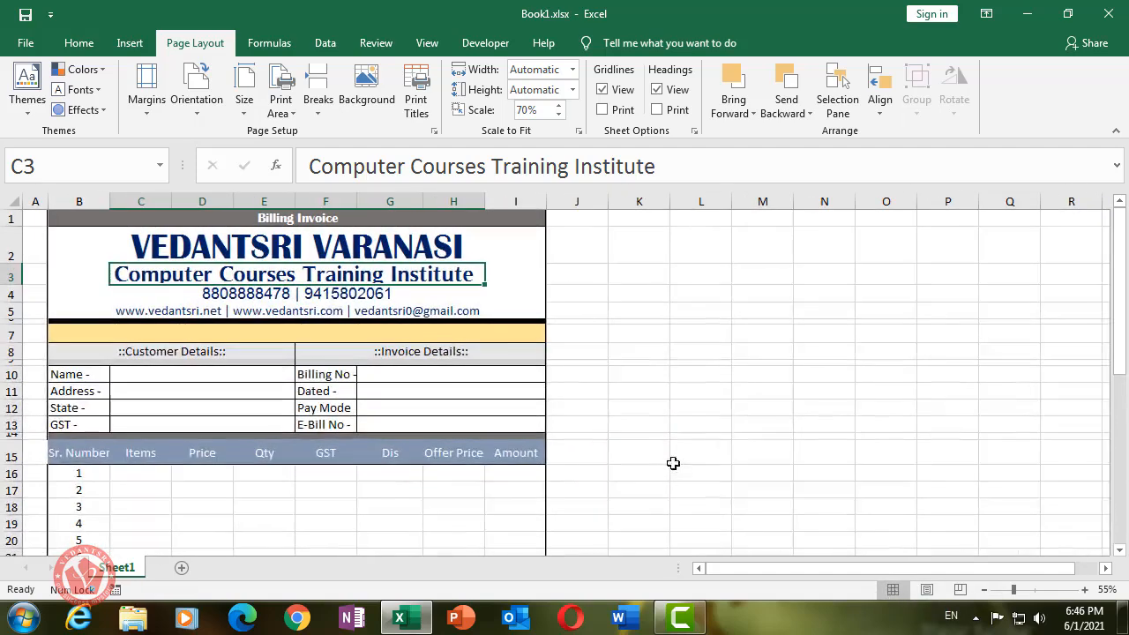
{"action": "scroll", "coordinate": [393, 274], "scroll_direction": "down", "scroll_amount": 8}
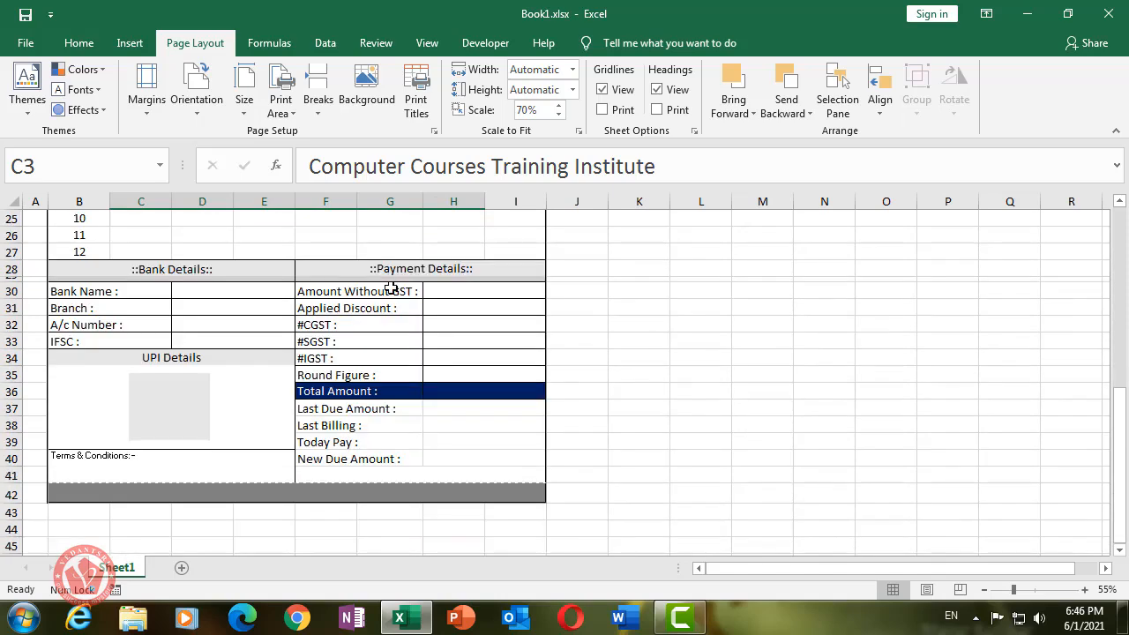
{"action": "scroll", "coordinate": [396, 323], "scroll_direction": "up", "scroll_amount": 1}
{"action": "scroll", "coordinate": [397, 323], "scroll_direction": "down", "scroll_amount": 2}
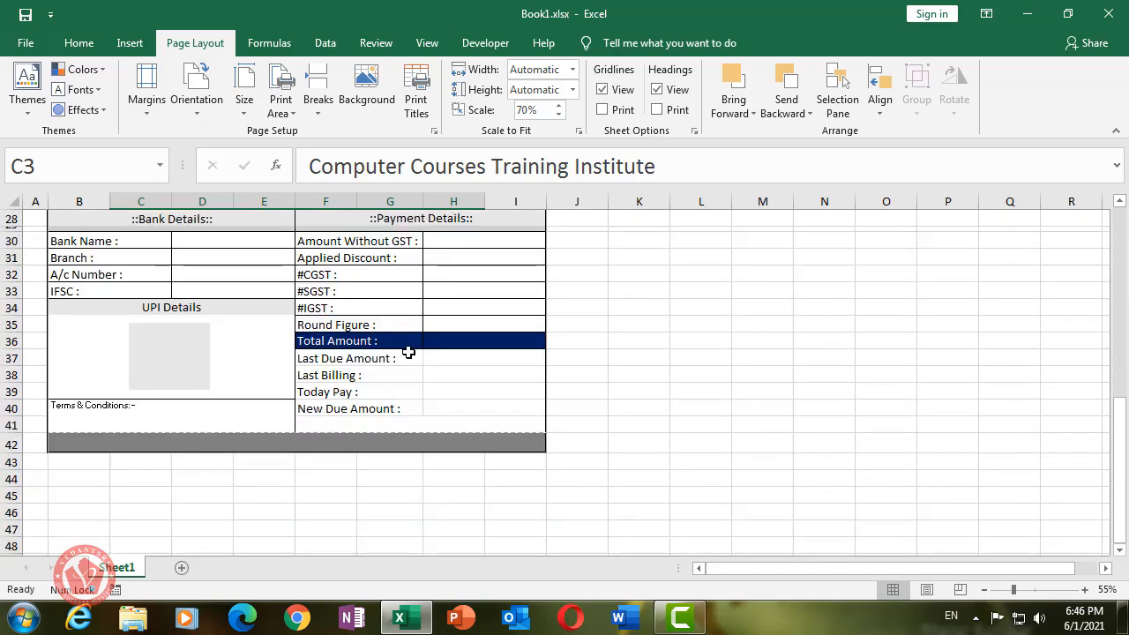
{"action": "scroll", "coordinate": [405, 349], "scroll_direction": "up", "scroll_amount": 9}
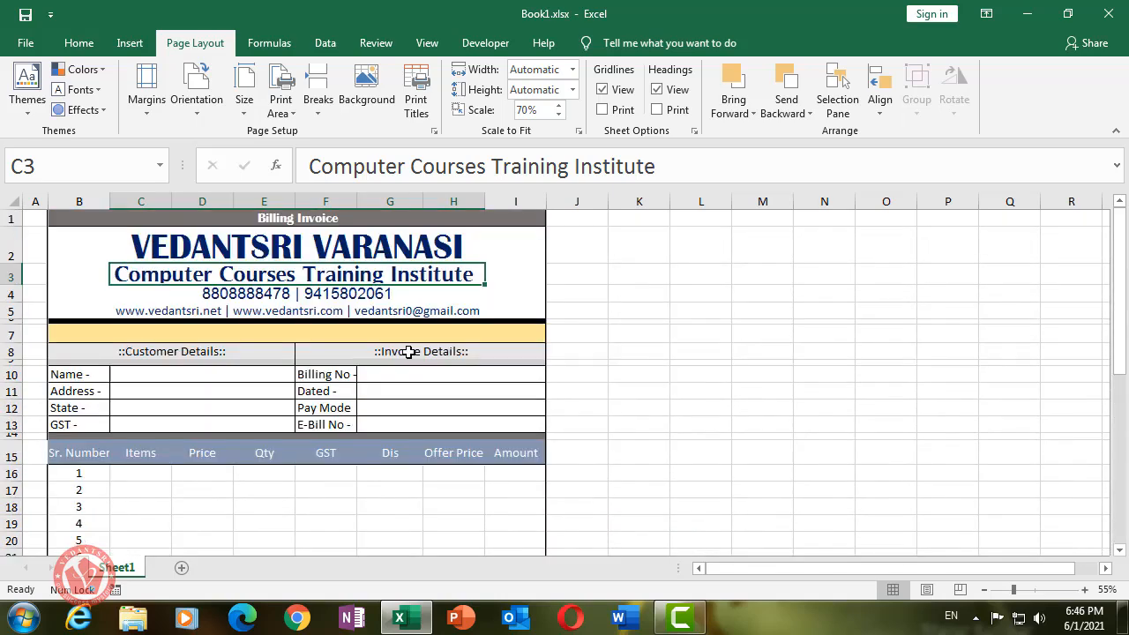
{"action": "key", "text": "ctrl+p"}
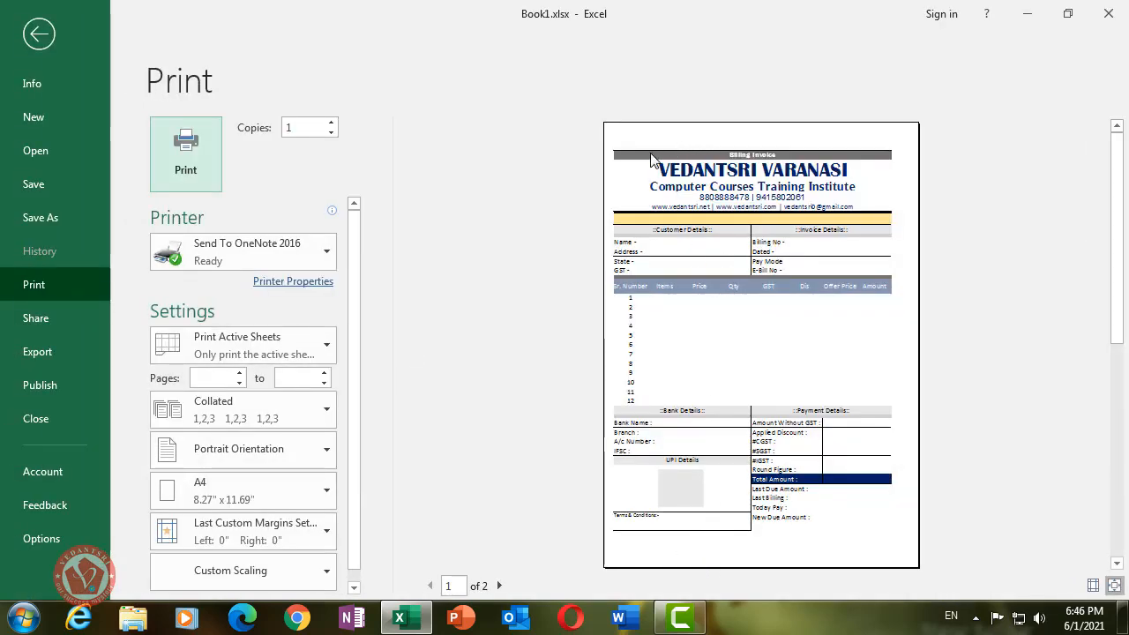
- Leave the print preview and set the top and bottom custom margins to .5
{"action": "left_click", "coordinate": [40, 36]}
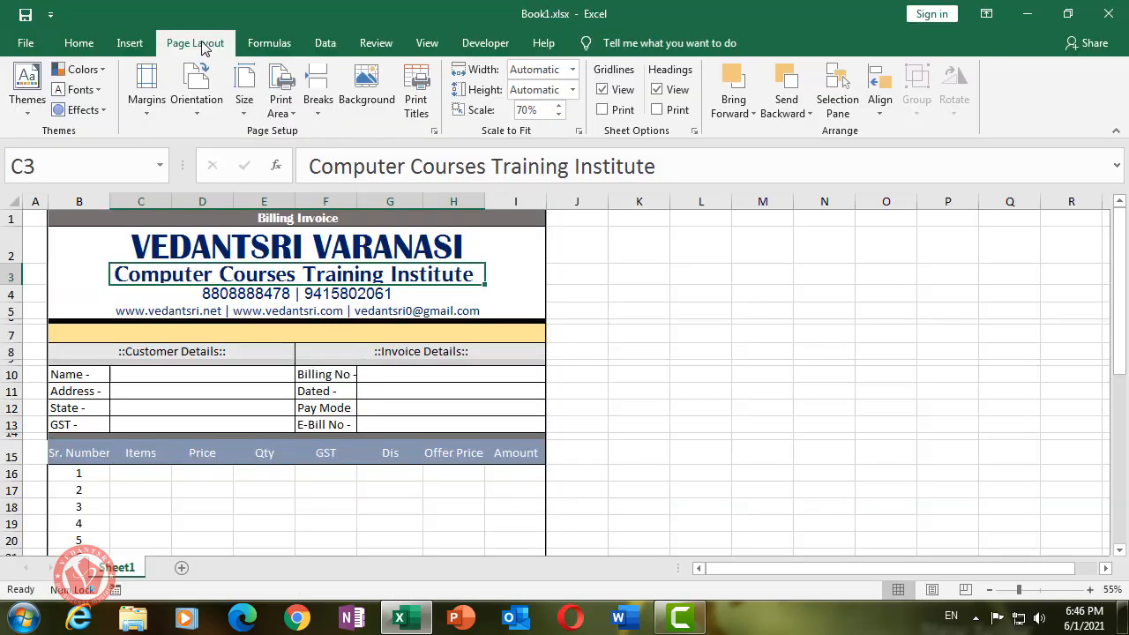
{"action": "left_click", "coordinate": [146, 99]}
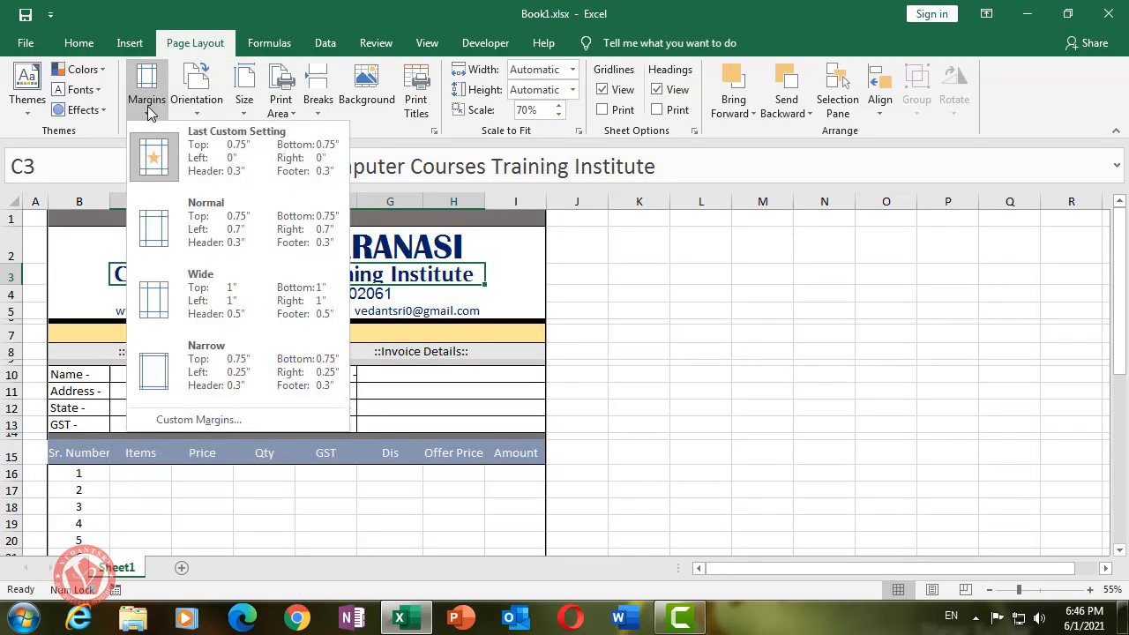
{"action": "left_click", "coordinate": [198, 420]}
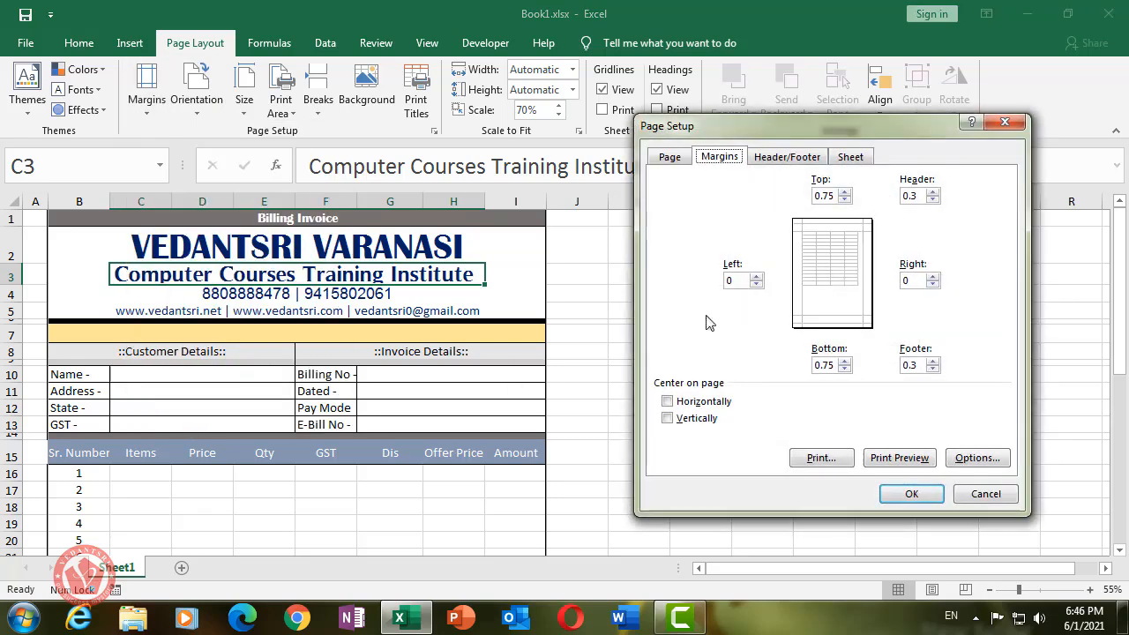
{"action": "left_click_drag", "start_coordinate": [838, 197], "coordinate": [809, 197]}
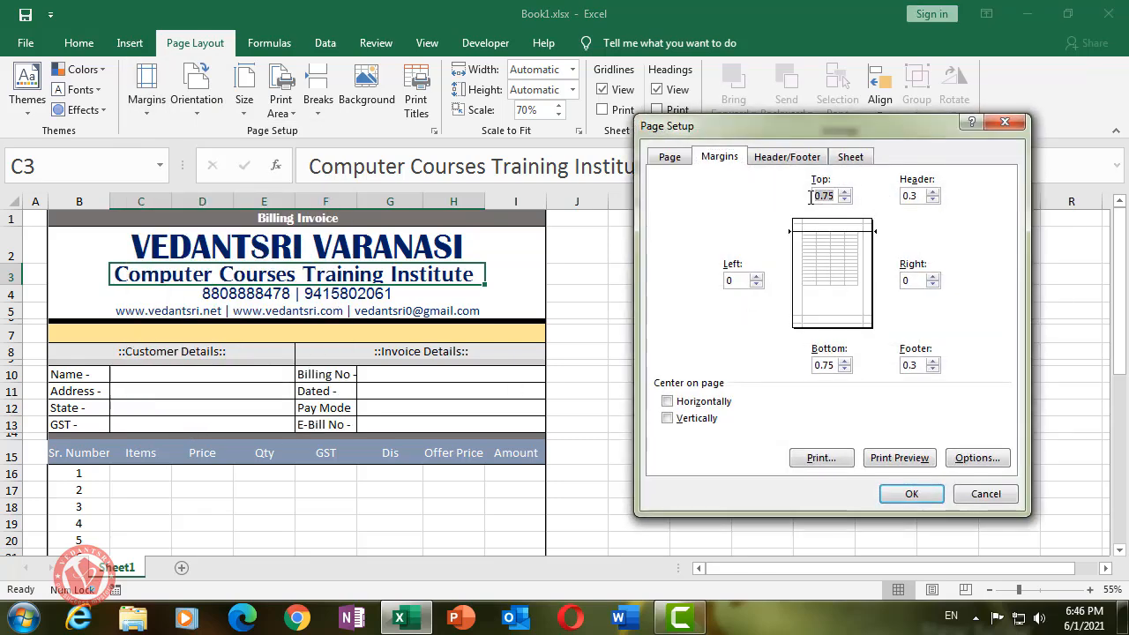
{"action": "type", "text": ".5"}
{"action": "key", "text": "Tab"}
{"action": "type", "text": ".5"}
{"action": "left_click", "coordinate": [917, 493]}
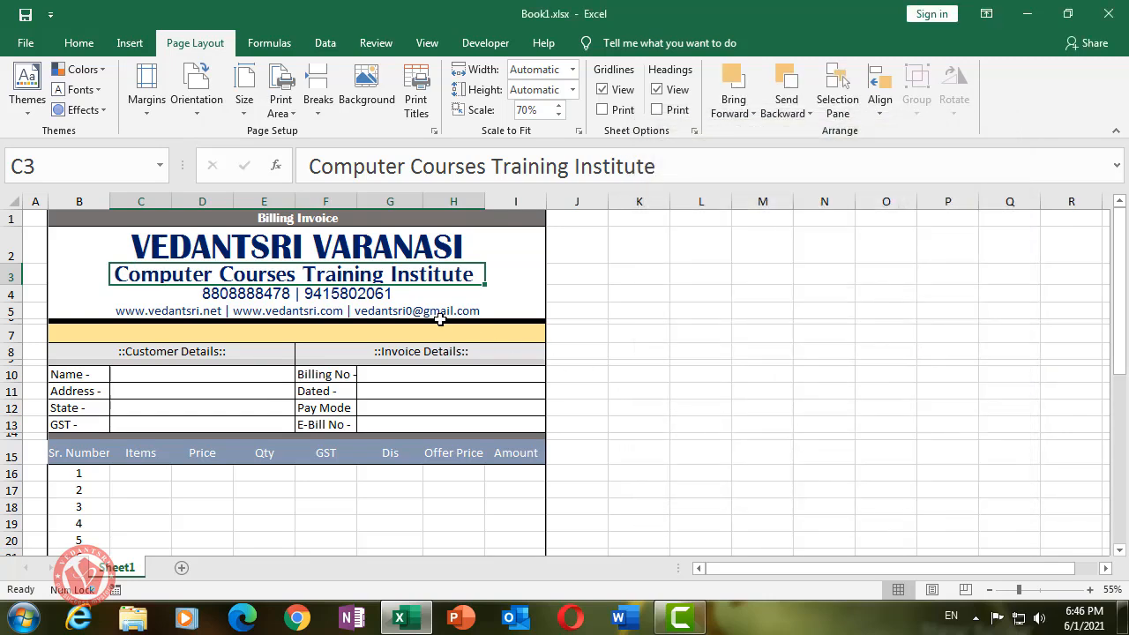
{"action": "scroll", "coordinate": [439, 319], "scroll_direction": "down", "scroll_amount": 8}
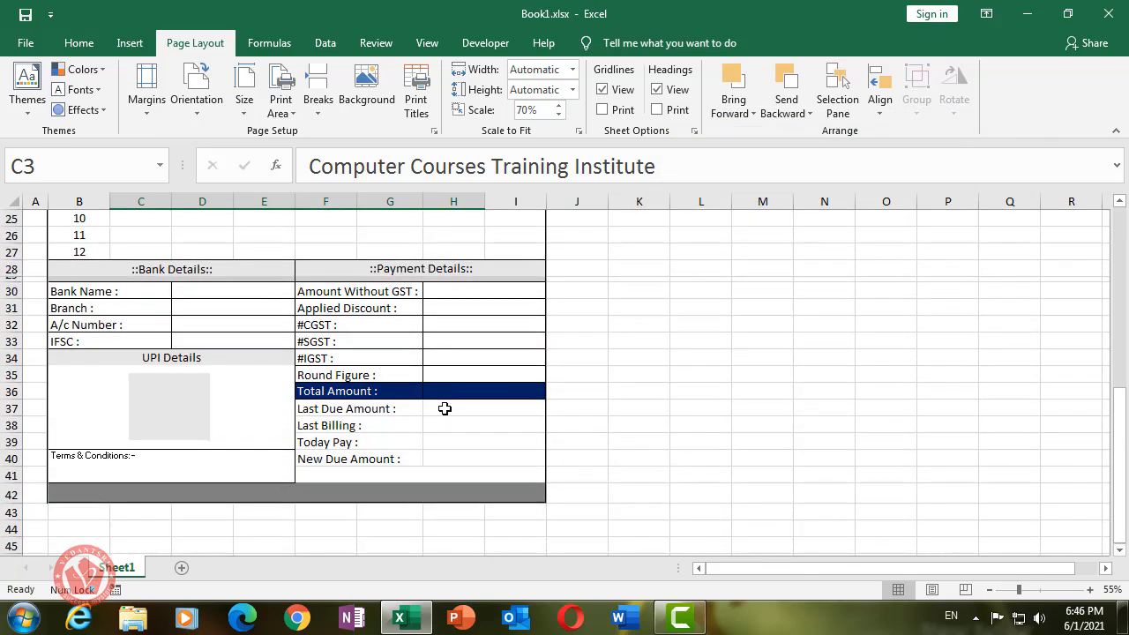
{"action": "key", "text": "ctrl+p"}
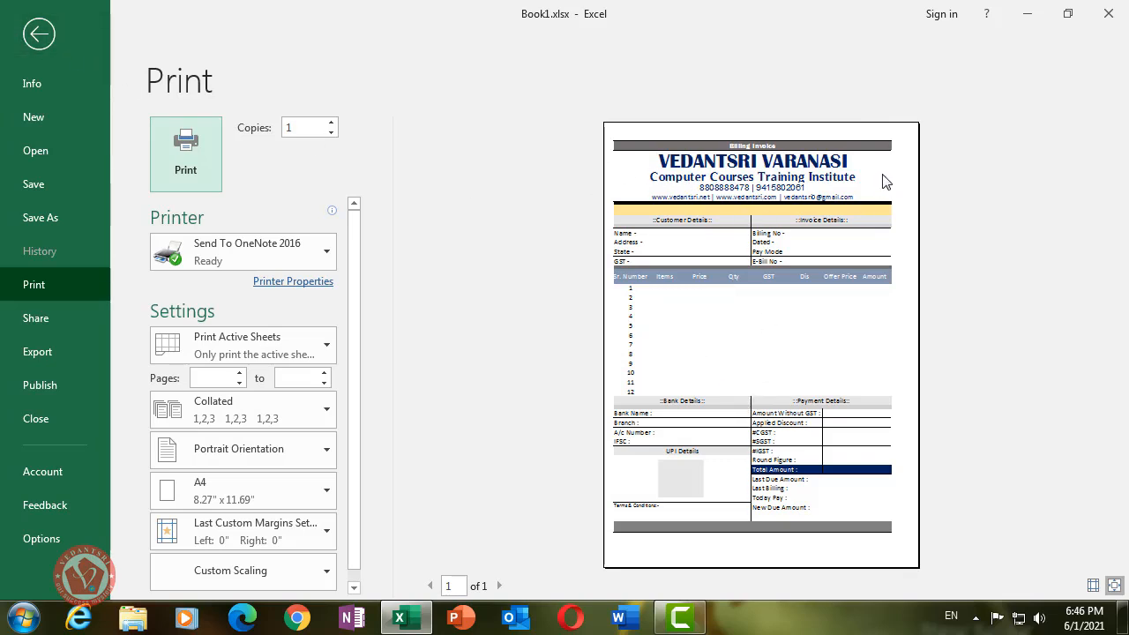
{"action": "left_click", "coordinate": [837, 349]}
{"action": "scroll", "coordinate": [928, 280], "scroll_direction": "down", "scroll_amount": 7}
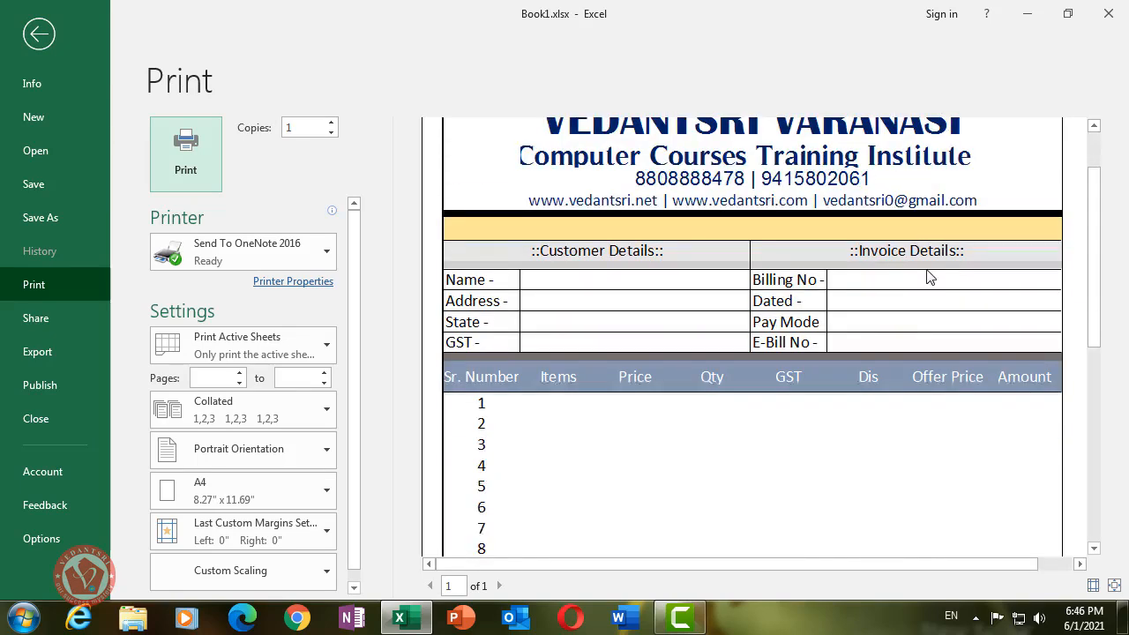
{"action": "scroll", "coordinate": [927, 280], "scroll_direction": "down", "scroll_amount": 5}
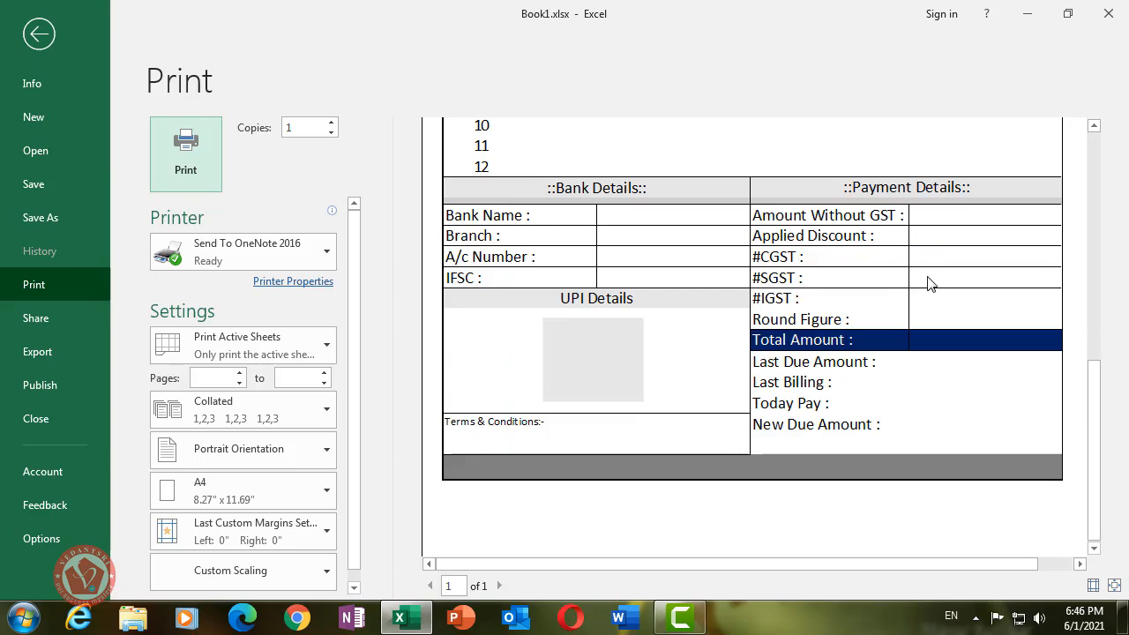
{"action": "scroll", "coordinate": [921, 395], "scroll_direction": "up", "scroll_amount": 9}
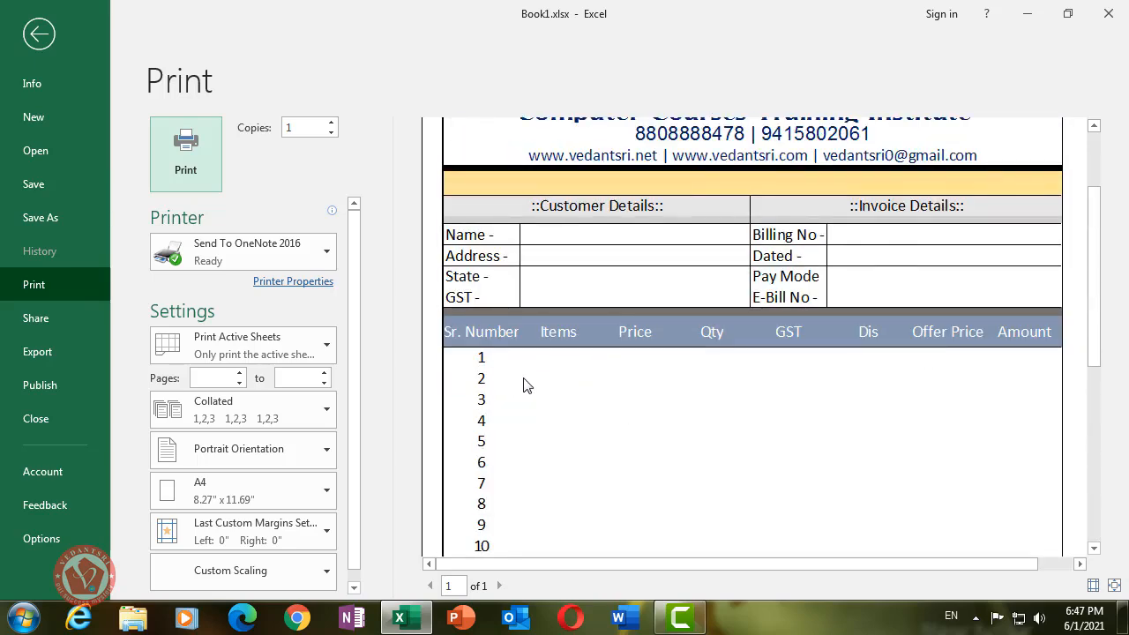
{"action": "left_click", "coordinate": [516, 377]}
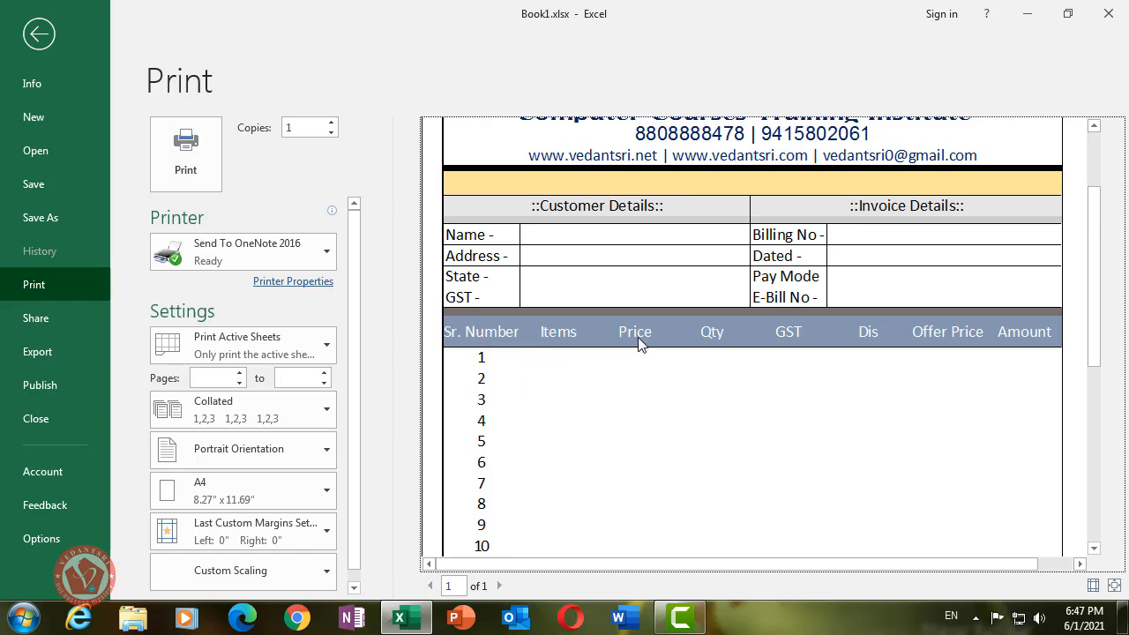
{"action": "left_click", "coordinate": [39, 35]}
{"action": "scroll", "coordinate": [467, 269], "scroll_direction": "up", "scroll_amount": 5}
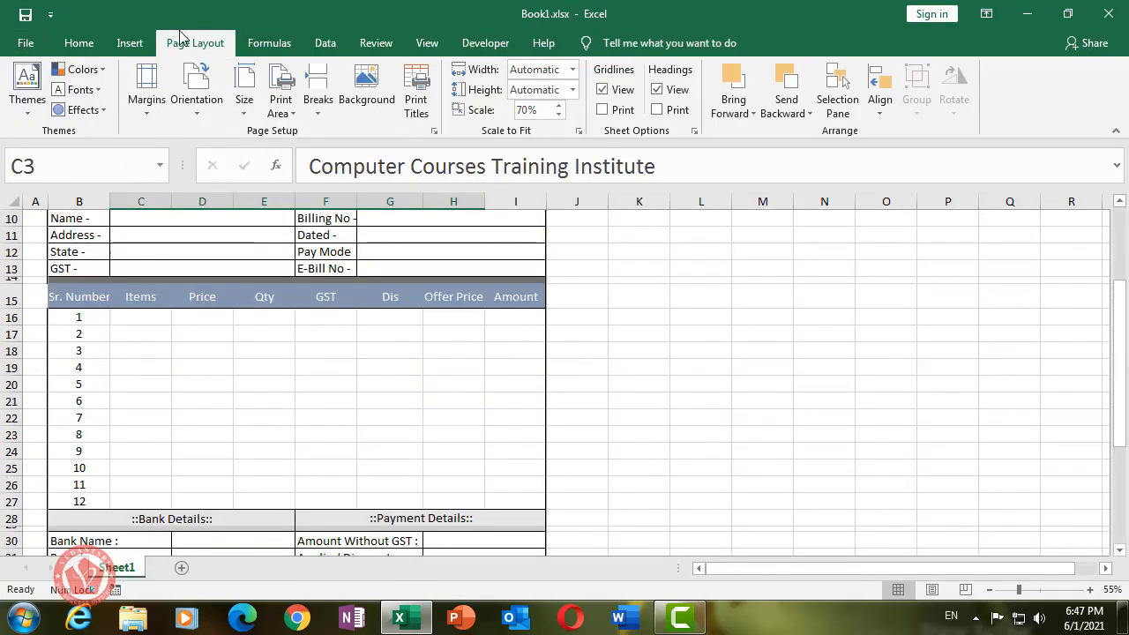
- Turn on Gridlines Print and confirm the gridlines in the zoomed print preview
{"action": "left_click", "coordinate": [603, 110]}
{"action": "key", "text": "ctrl+p"}
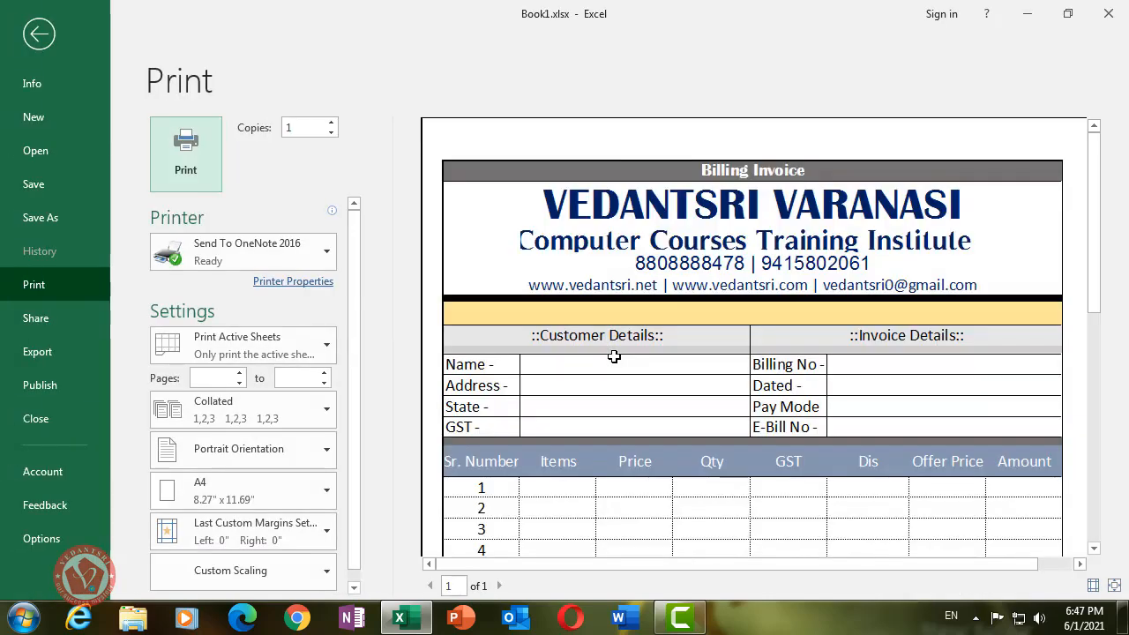
{"action": "left_click", "coordinate": [818, 368]}
{"action": "scroll", "coordinate": [818, 369], "scroll_direction": "down", "scroll_amount": 1}
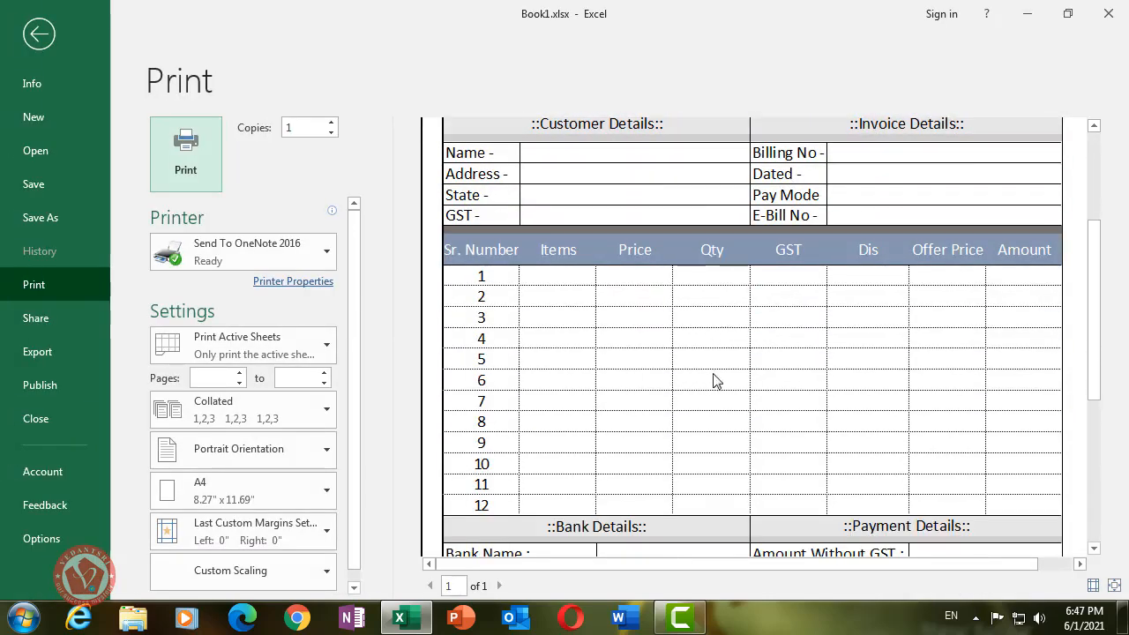
{"action": "scroll", "coordinate": [770, 385], "scroll_direction": "down", "scroll_amount": 8}
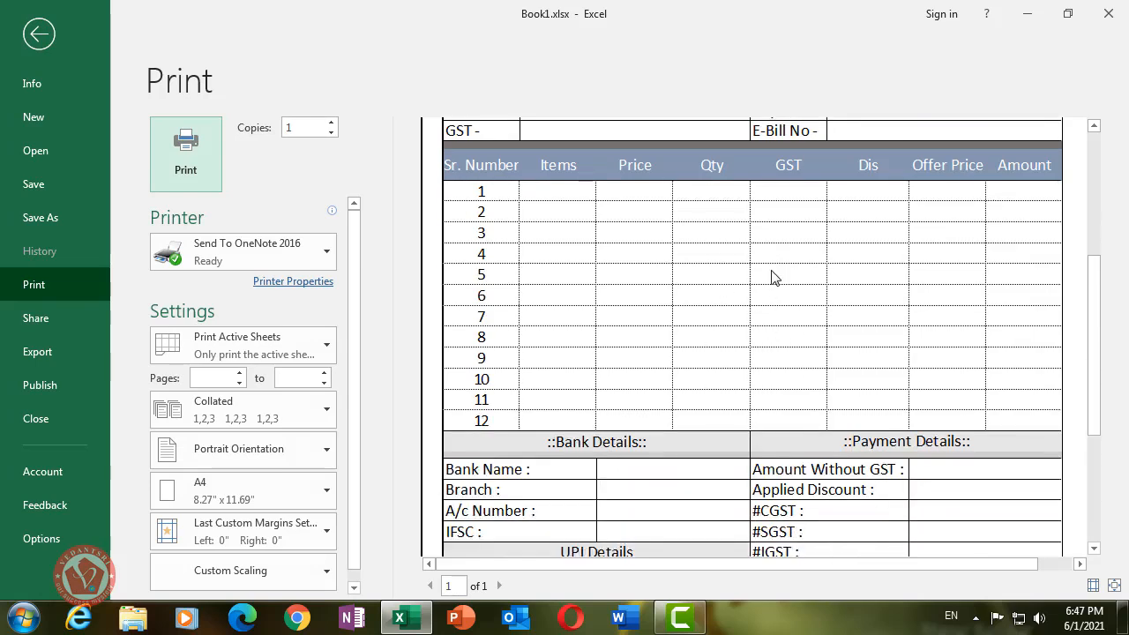
{"action": "scroll", "coordinate": [859, 337], "scroll_direction": "up", "scroll_amount": 10}
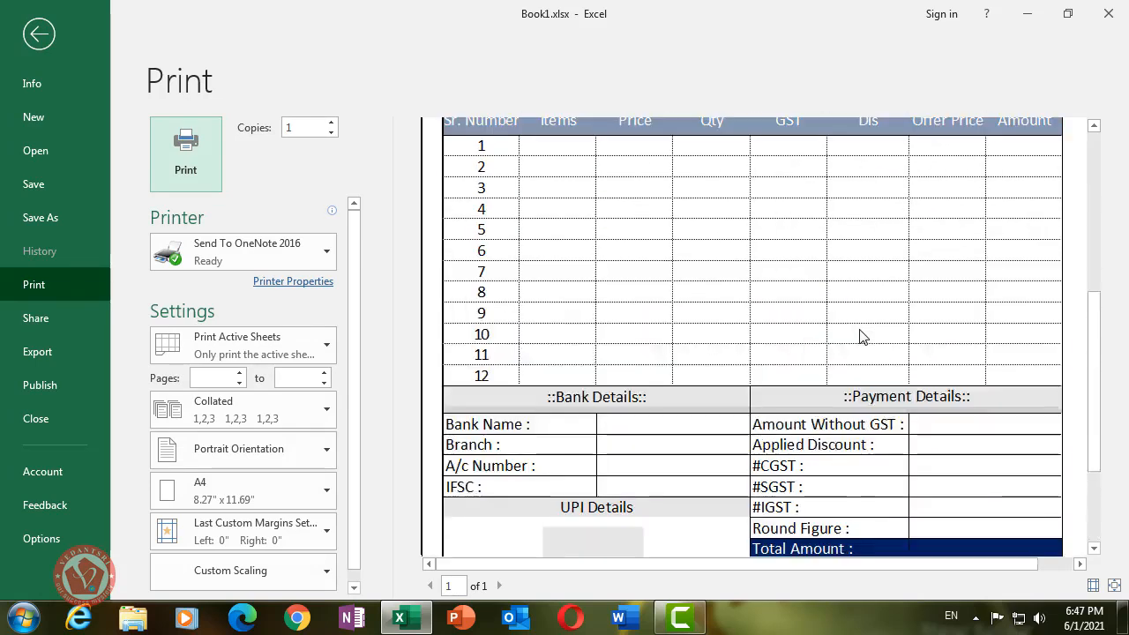
{"action": "left_click", "coordinate": [35, 33]}
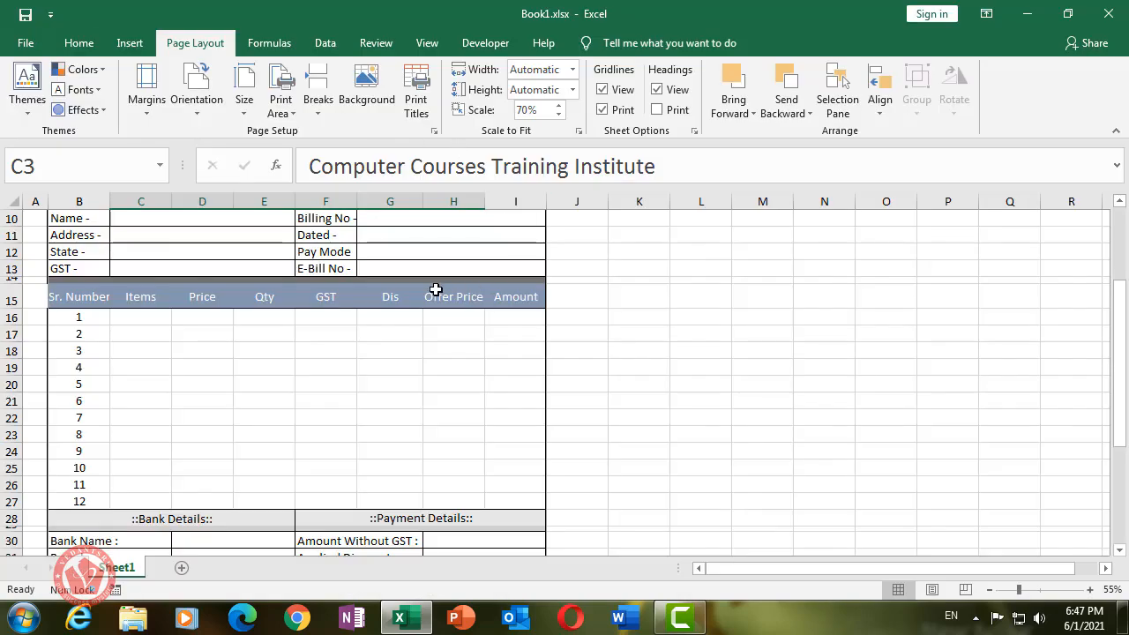
{"action": "scroll", "coordinate": [433, 290], "scroll_direction": "up", "scroll_amount": 3}
{"action": "left_click", "coordinate": [585, 276]}
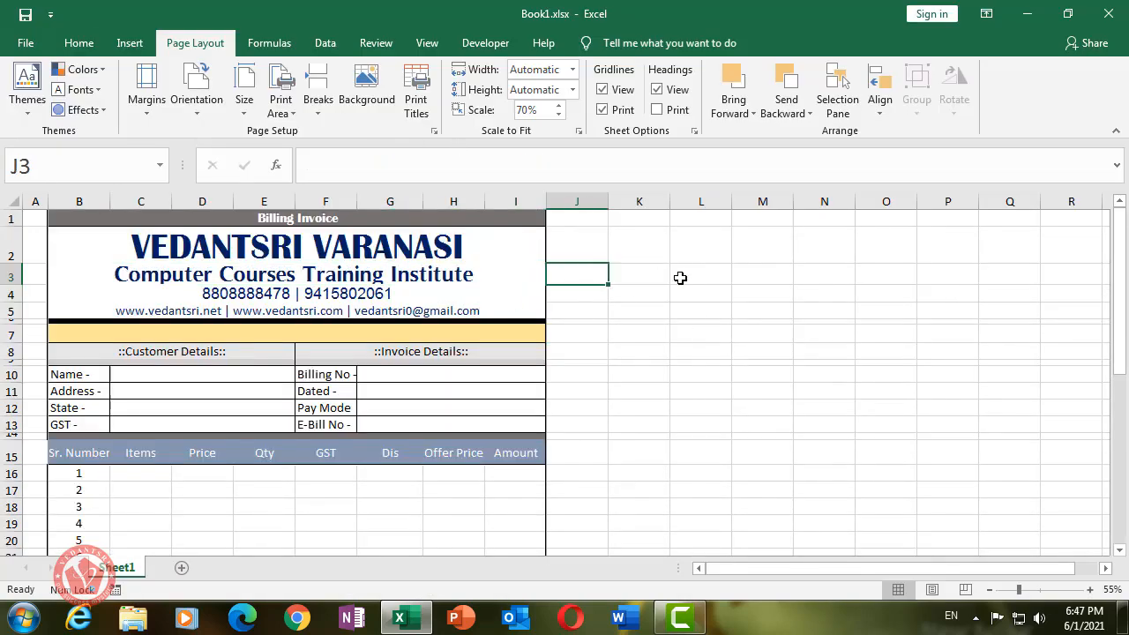
{"action": "left_click", "coordinate": [758, 298]}
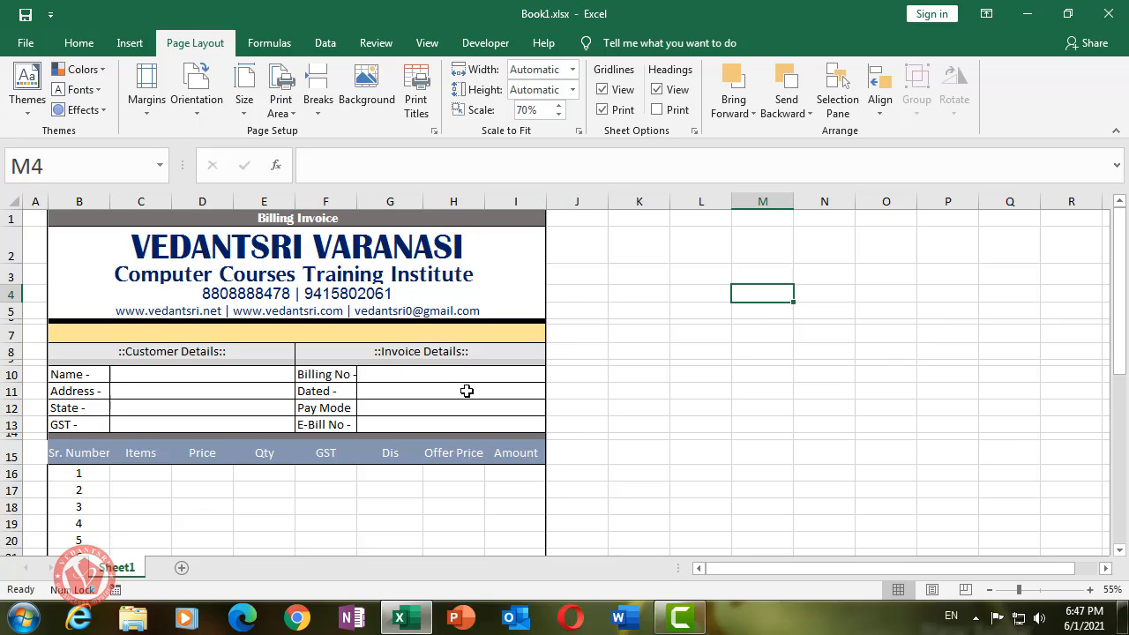
{"action": "scroll", "coordinate": [466, 391], "scroll_direction": "down", "scroll_amount": 5}
{"action": "scroll", "coordinate": [467, 391], "scroll_direction": "down", "scroll_amount": 2}
{"action": "scroll", "coordinate": [466, 390], "scroll_direction": "up", "scroll_amount": 7}
{"action": "scroll", "coordinate": [465, 339], "scroll_direction": "down", "scroll_amount": 9}
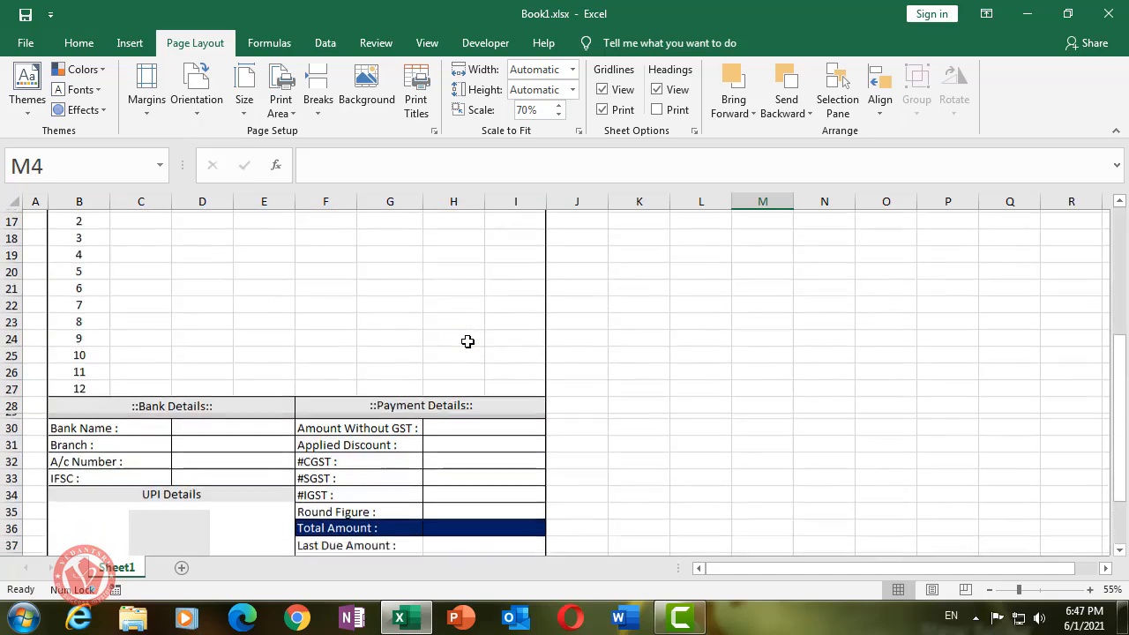
{"action": "scroll", "coordinate": [450, 405], "scroll_direction": "up", "scroll_amount": 9}
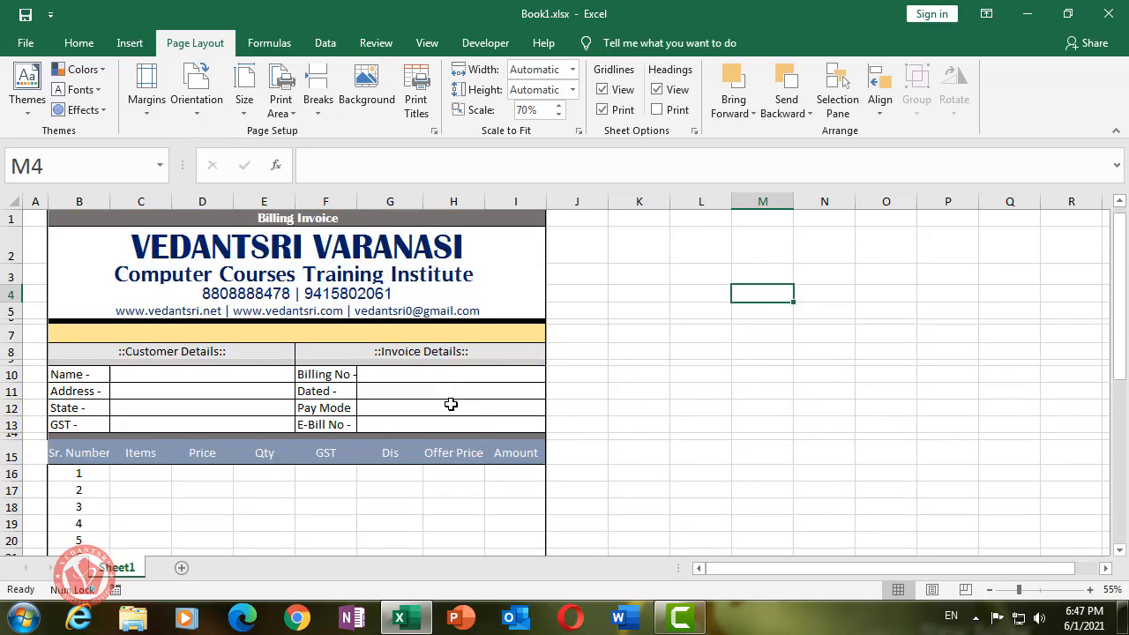